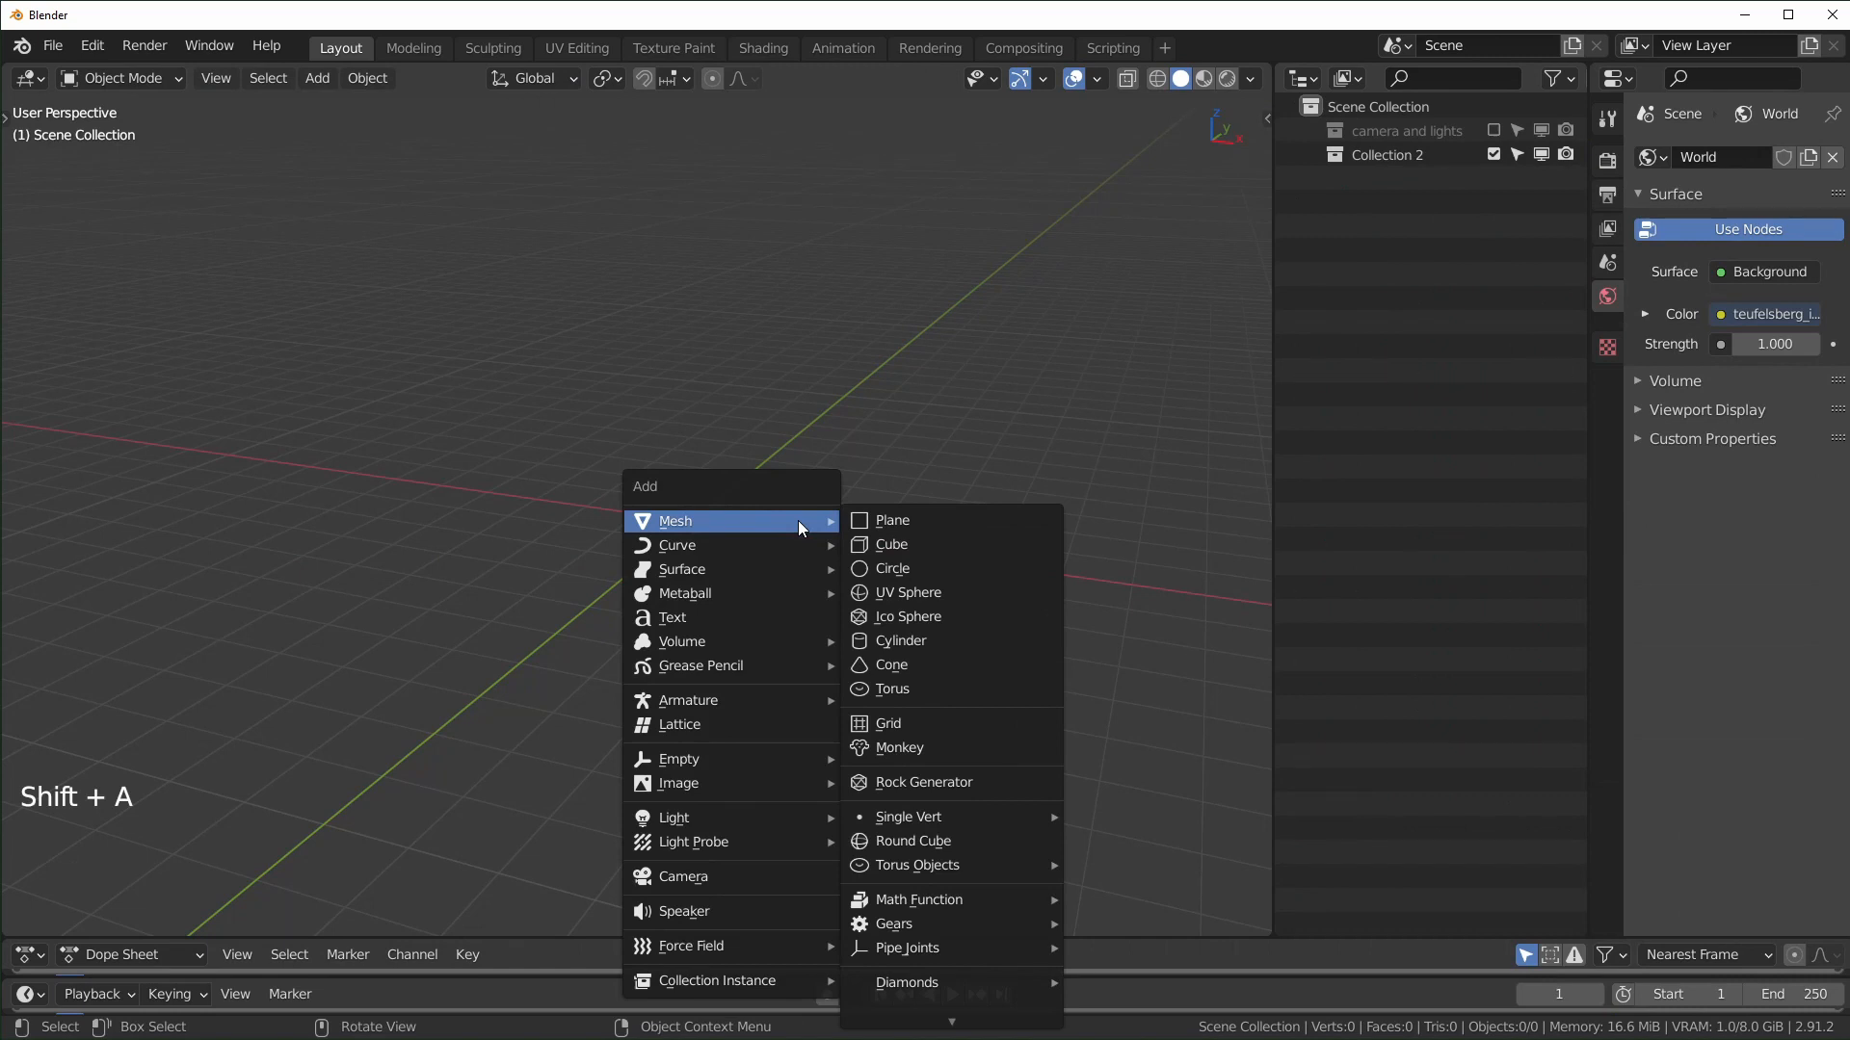
Step: Add a cube and move it in the front view so it rests on the ground line at negative X
click(909, 549)
key(KP_1)
scroll(728, 571, up, 3)
shift+middle_drag(728, 571, 751, 572)
drag(720, 460, 492, 395)
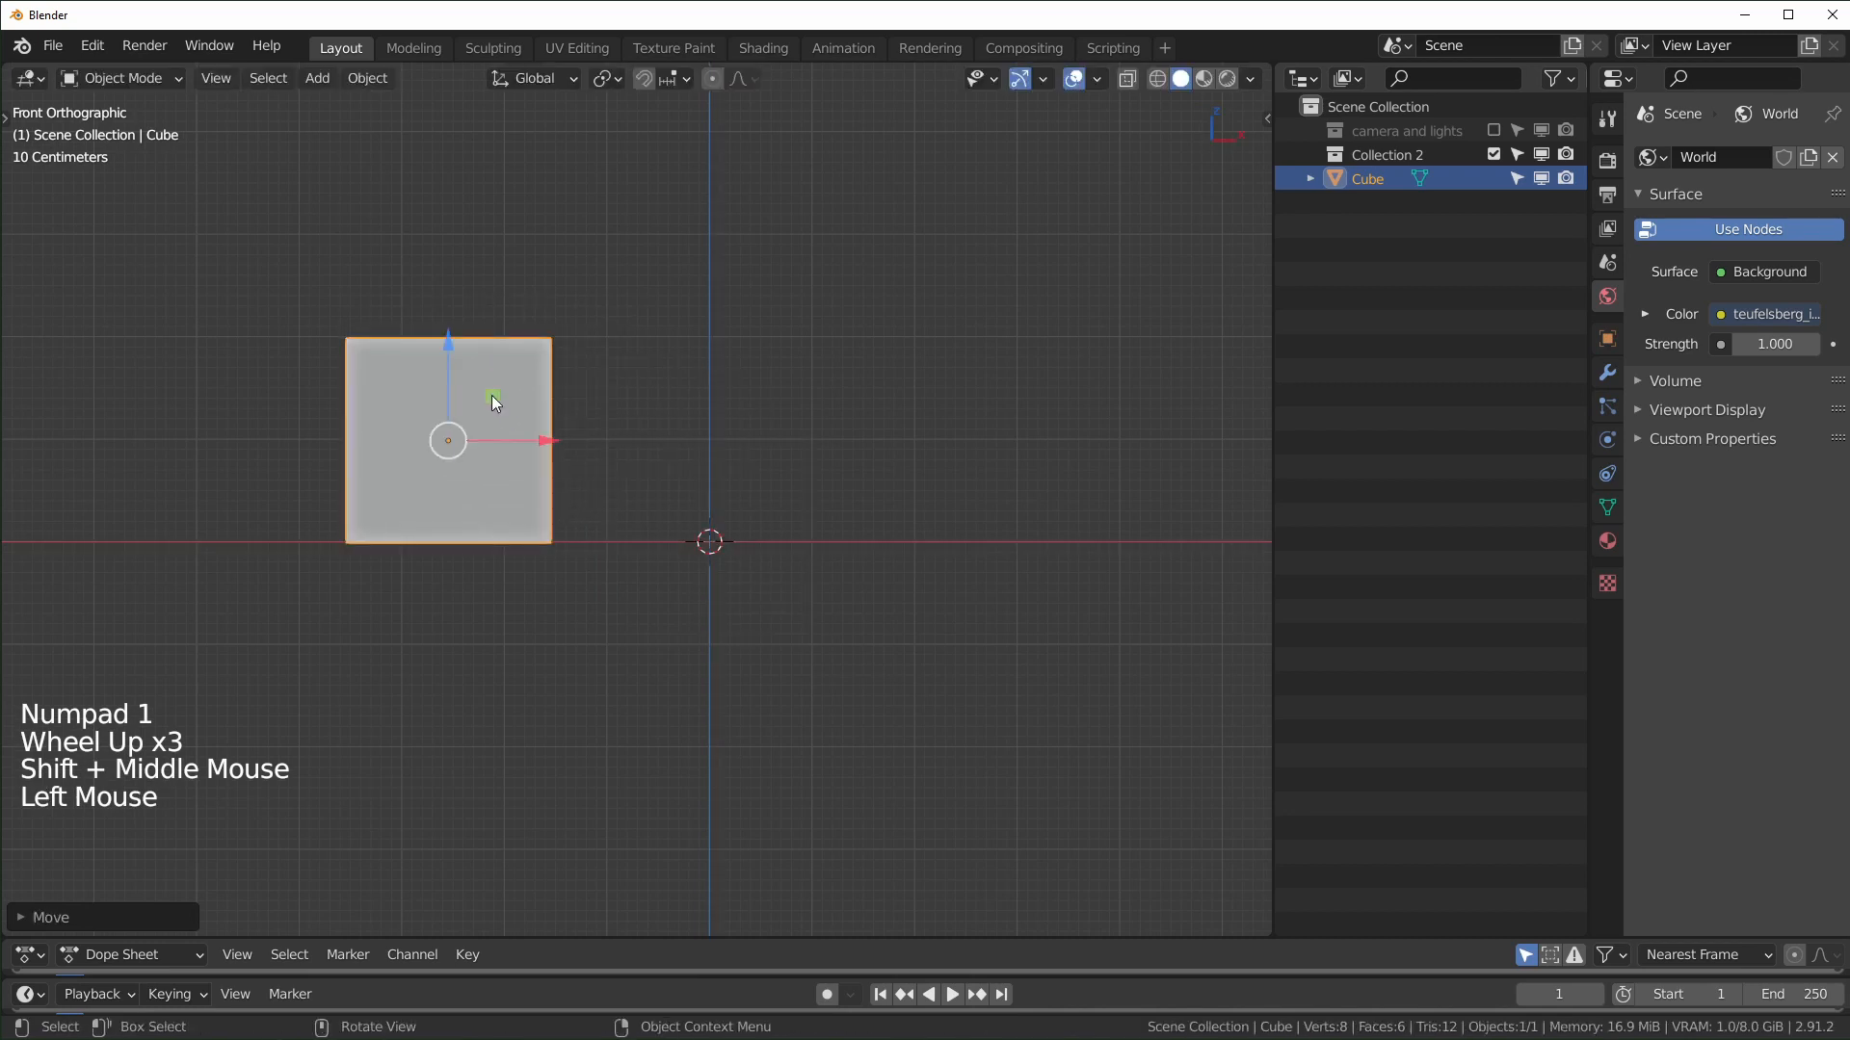
Step: Duplicate the cube five times and arrange the copies as a pyramid with three, two and one cubes per row
key(shift+d)
click(721, 386)
key(shift+d)
click(1041, 387)
key(shift+d)
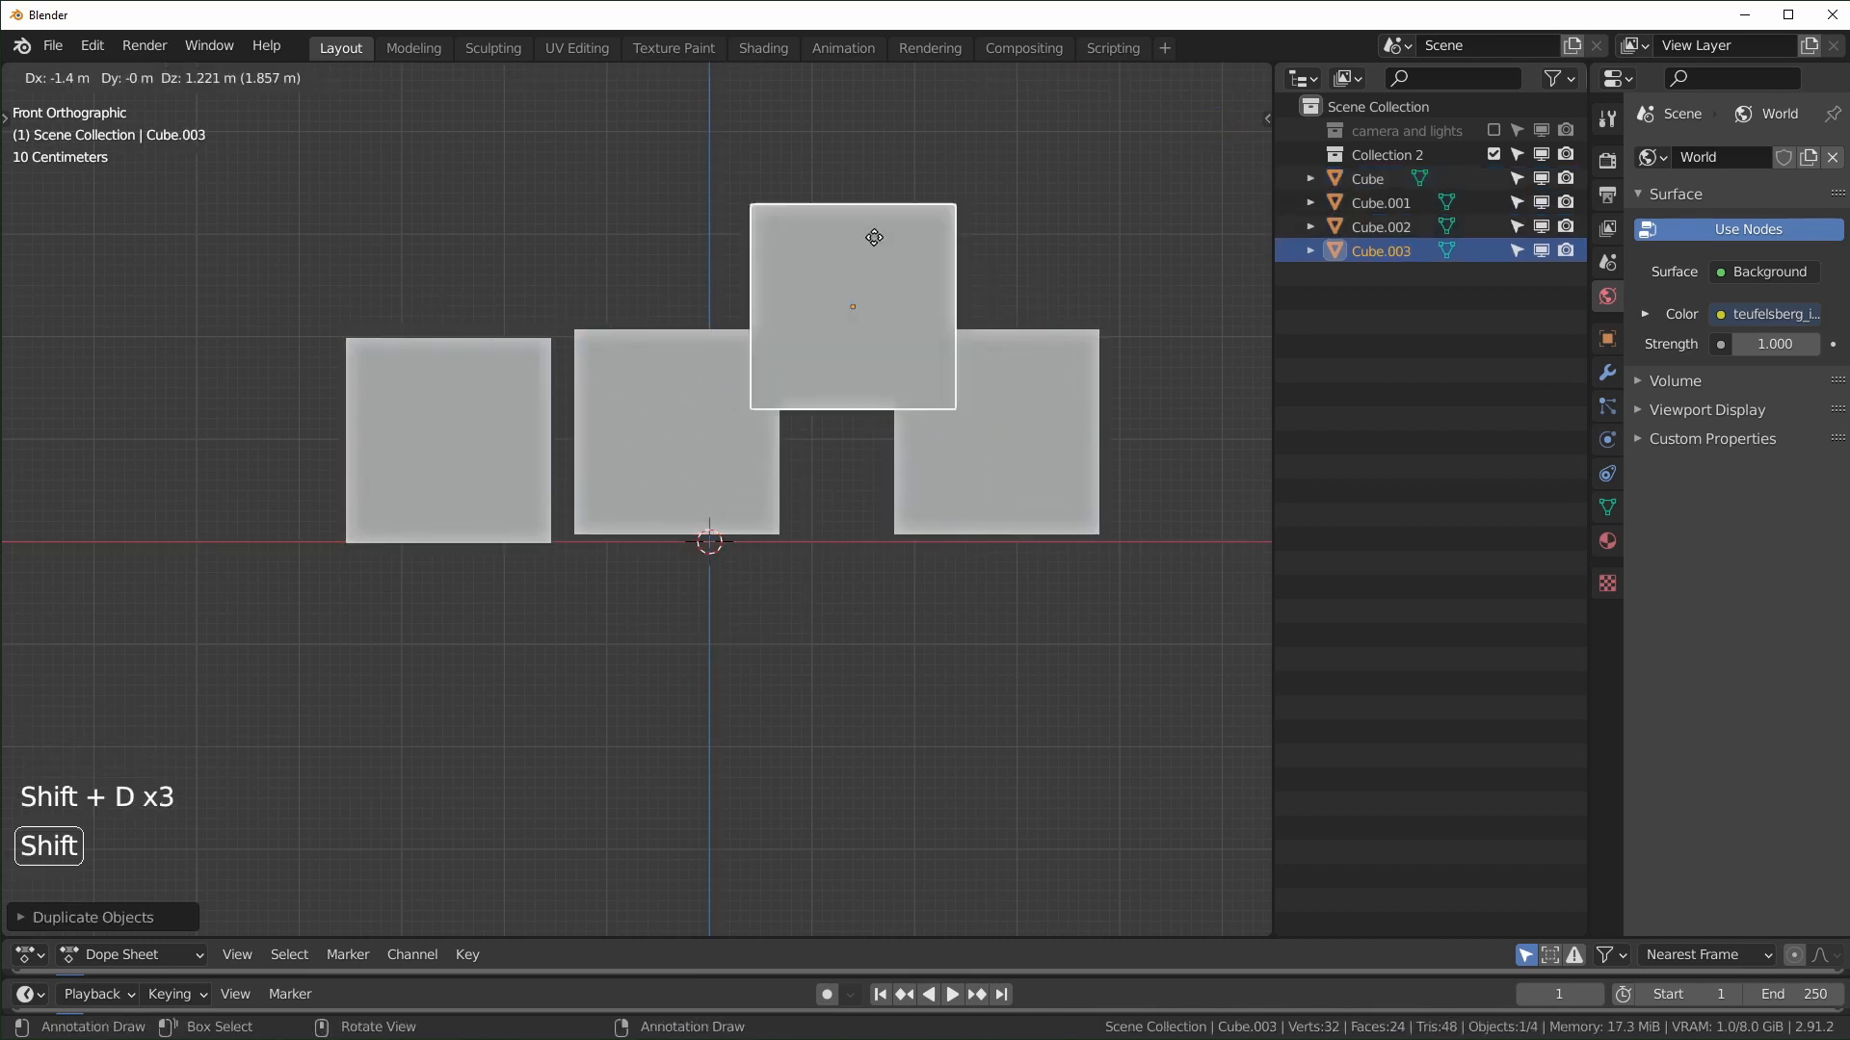
click(607, 175)
key(shift+d)
click(838, 177)
key(shift+d)
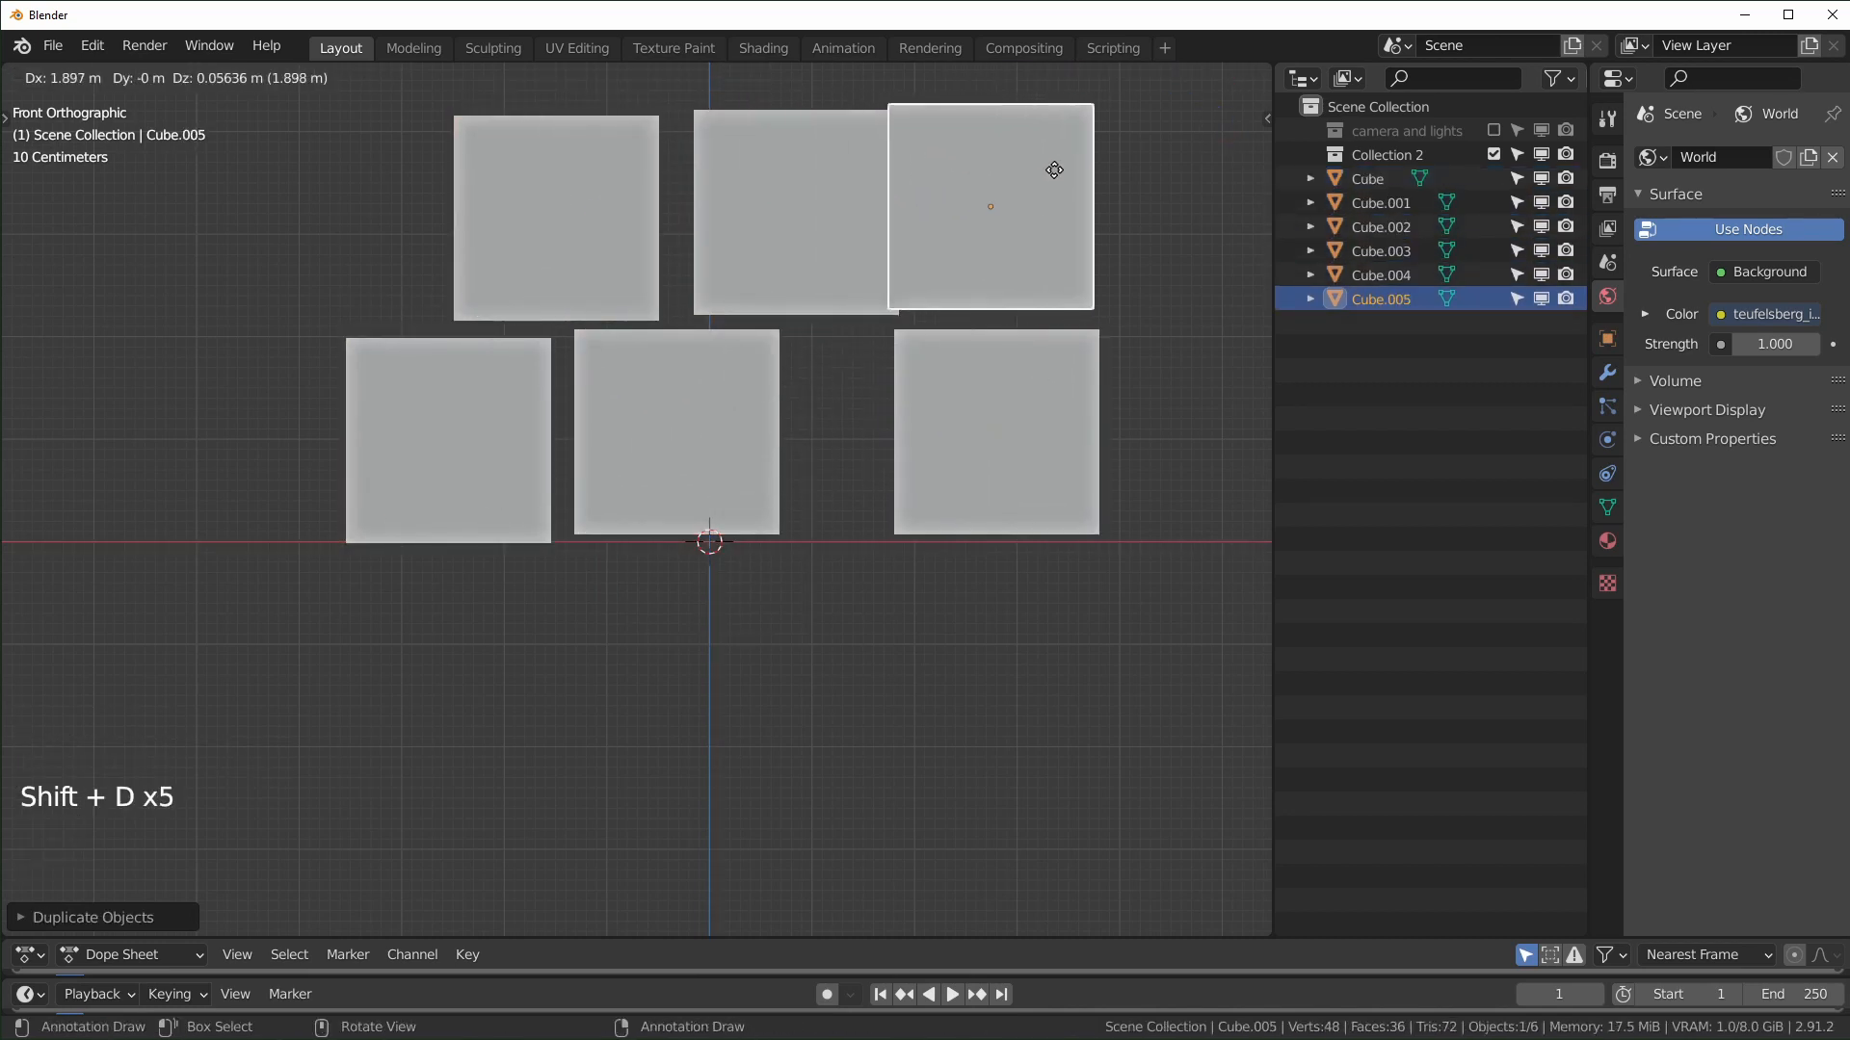
right_click(1053, 165)
Step: Select all six cubes of the pyramid and delete them
middle_drag(807, 695, 565, 748)
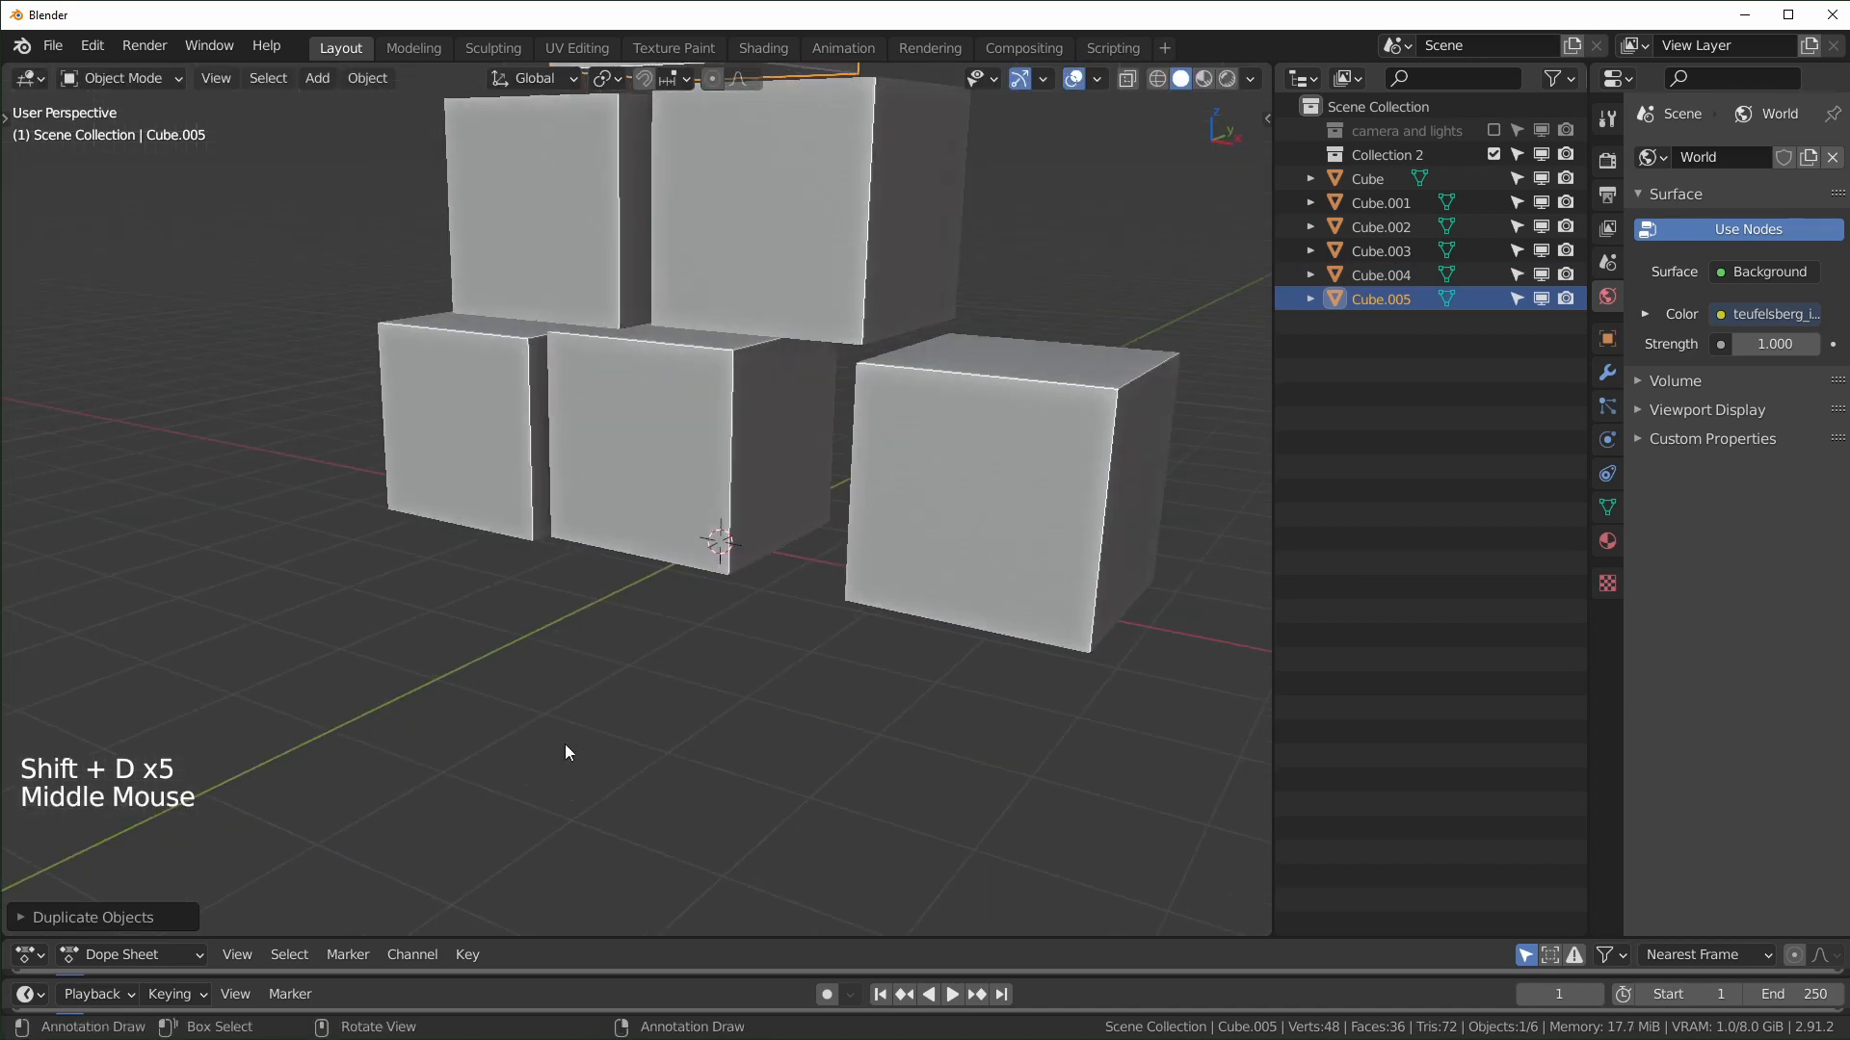
scroll(658, 334, down, 4)
middle_drag(635, 387, 765, 462)
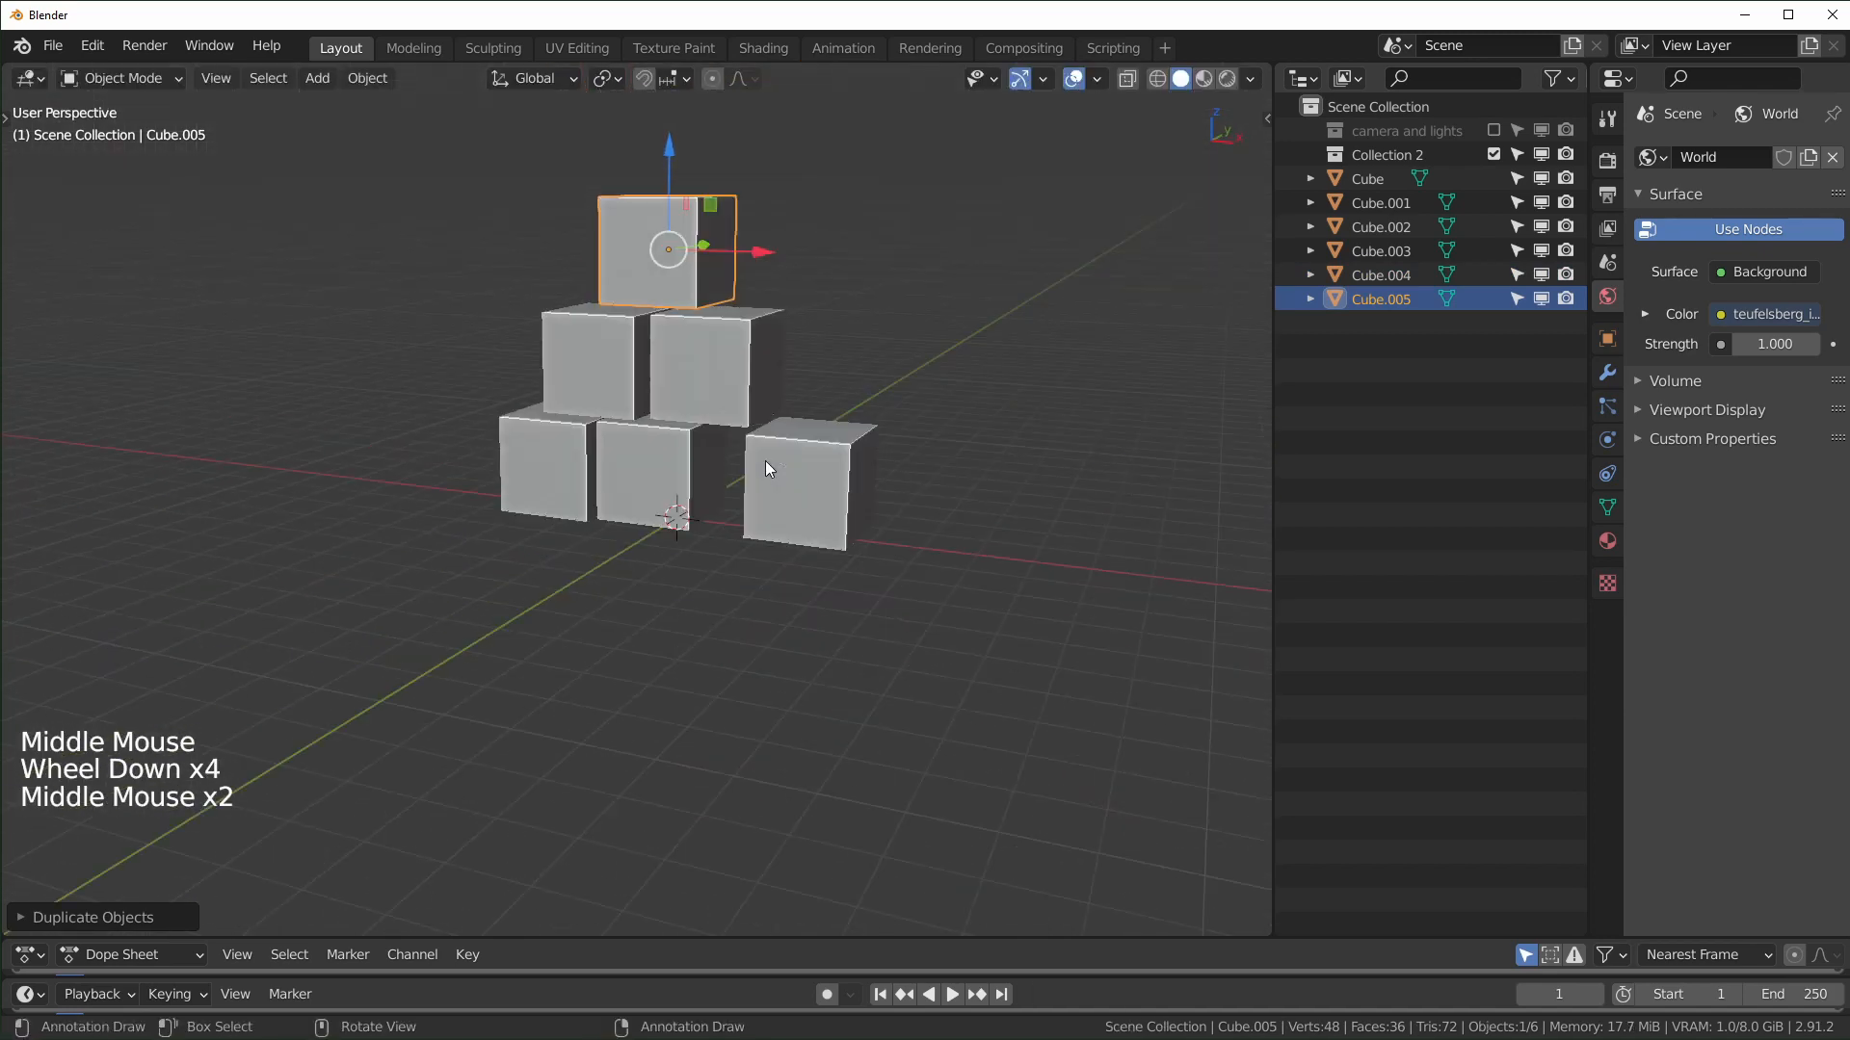
drag(402, 194, 923, 487)
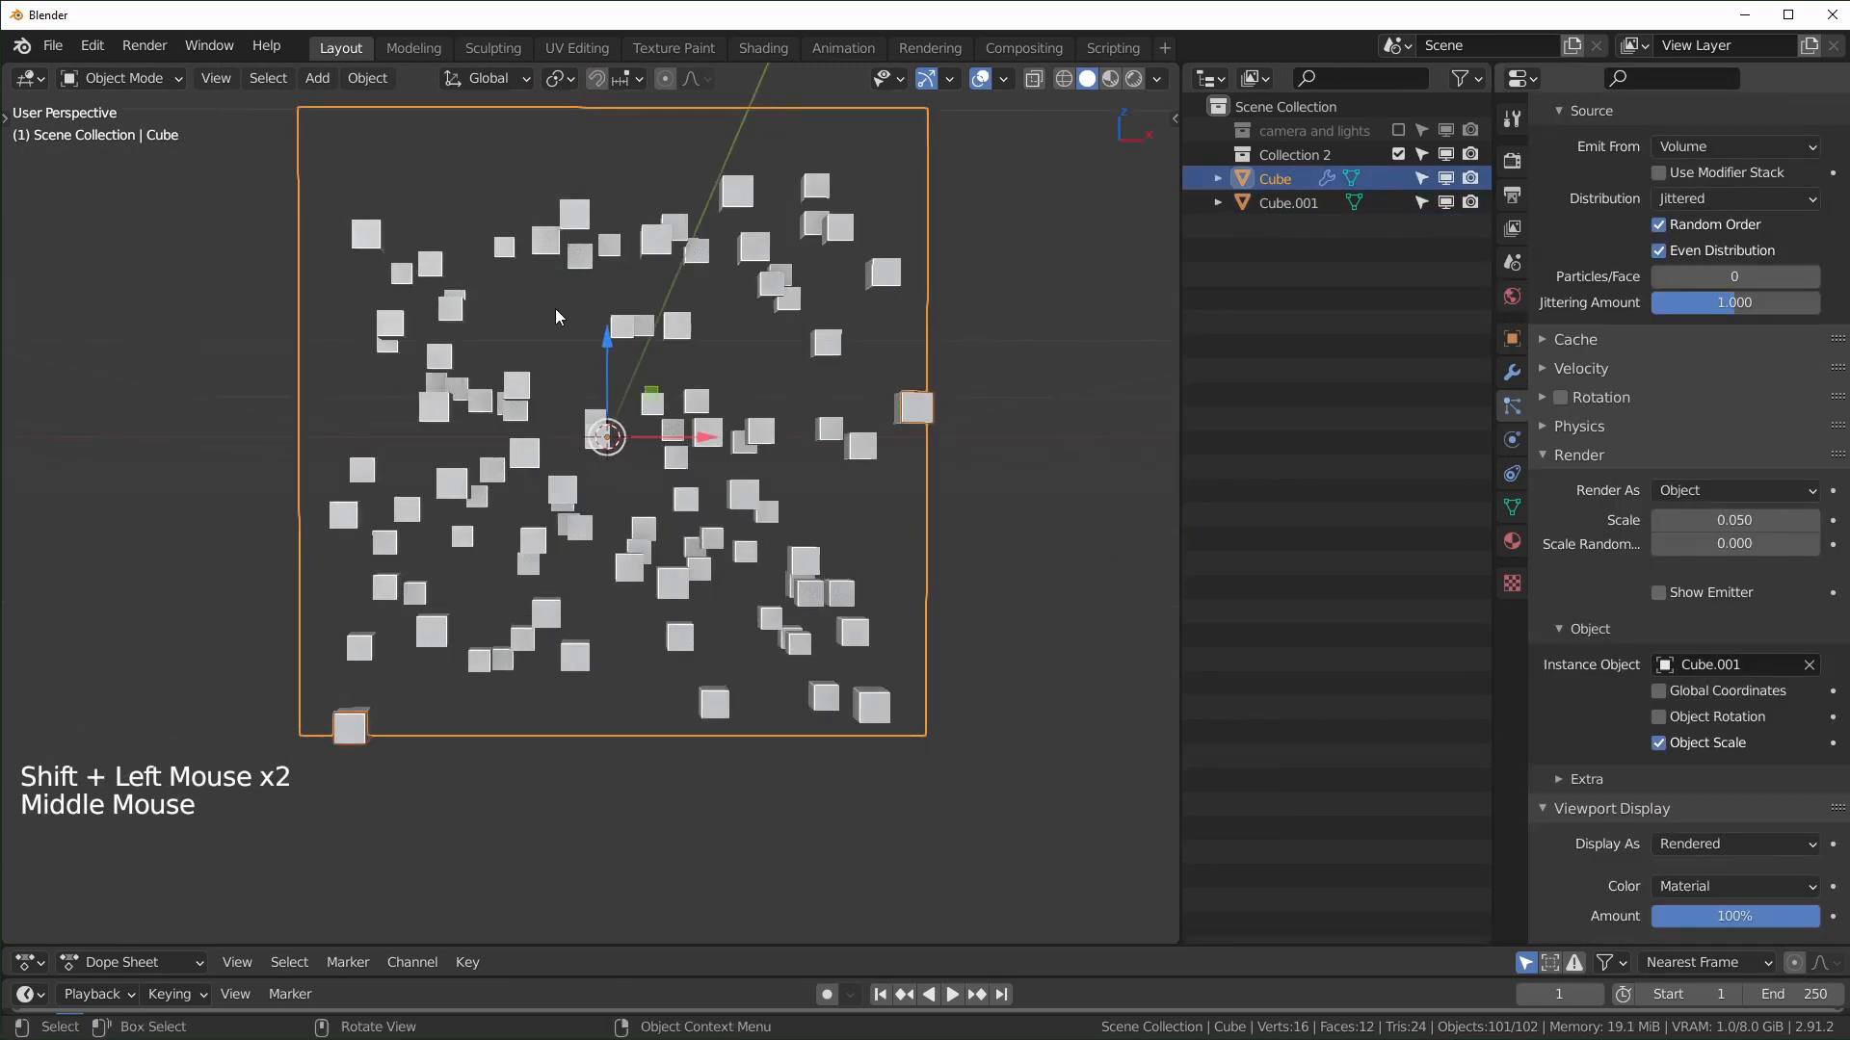
Step: Convert the cube emitter's particle system modifier and play the rigid body simulation of the cube stack
middle_drag(555, 309, 697, 372)
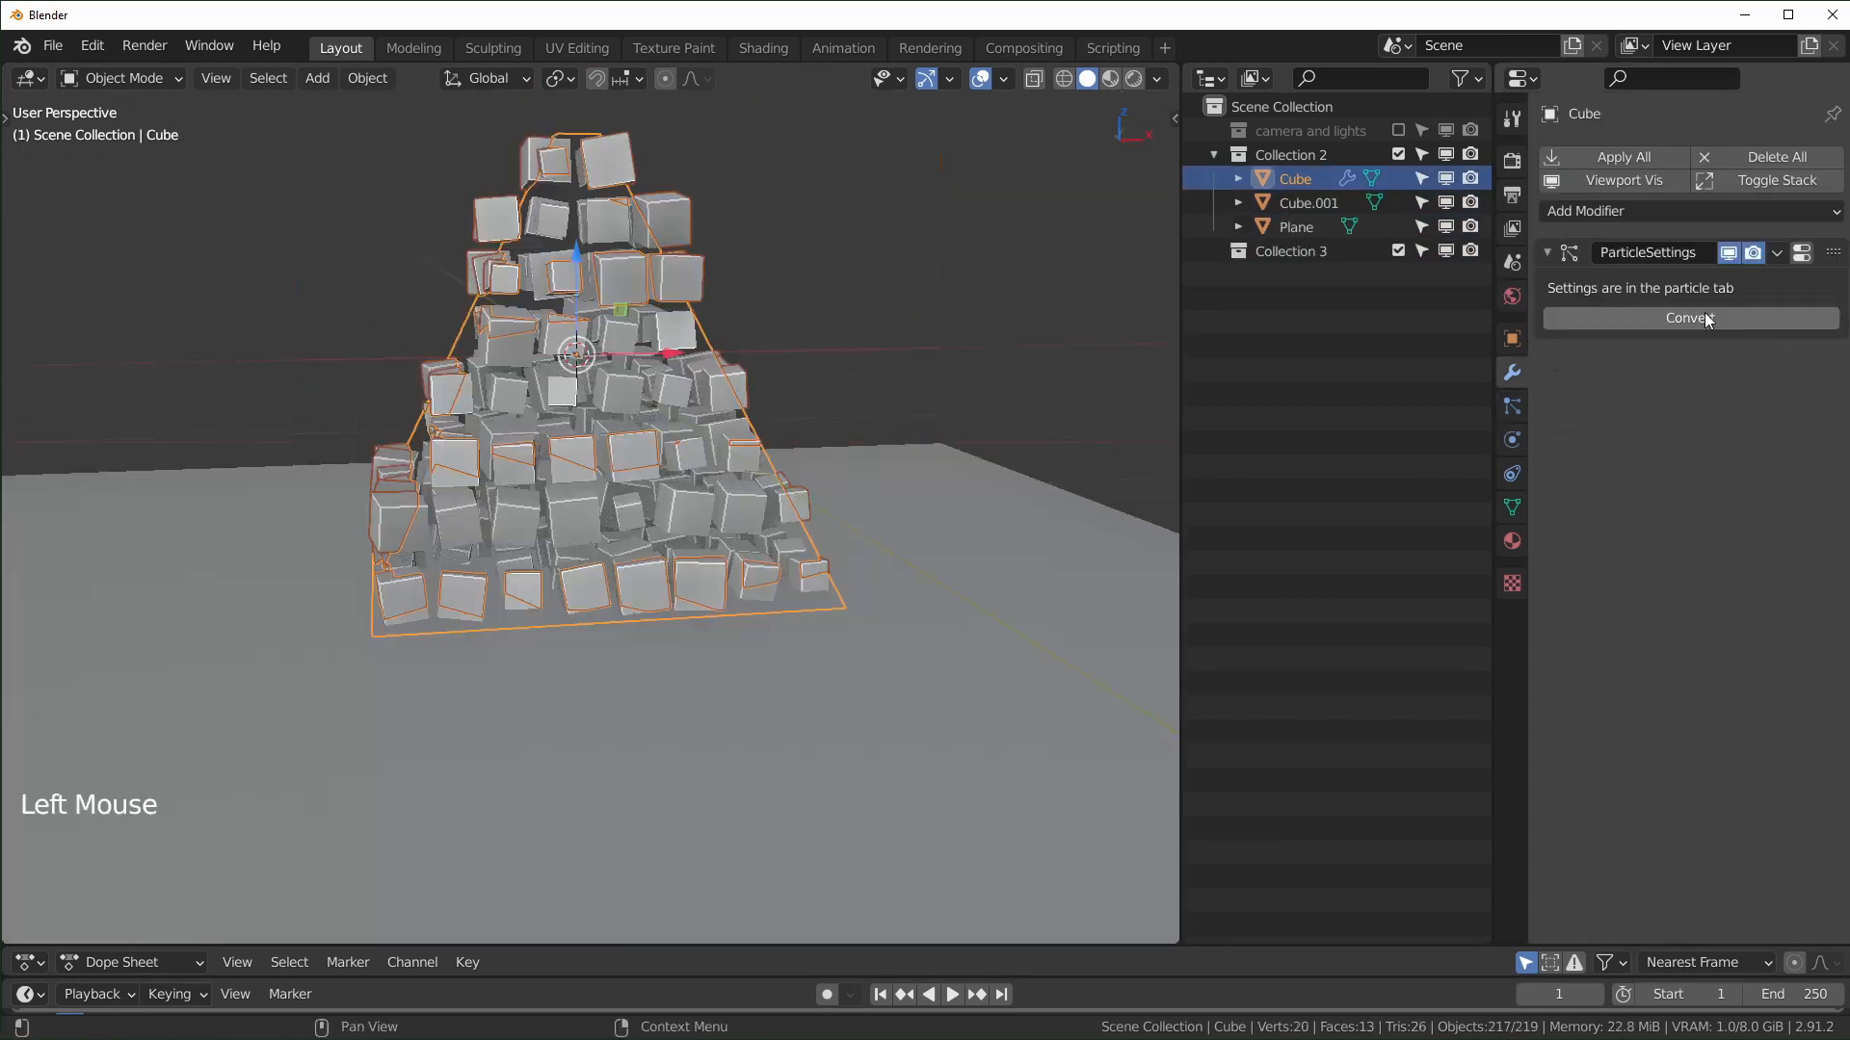
click(1703, 316)
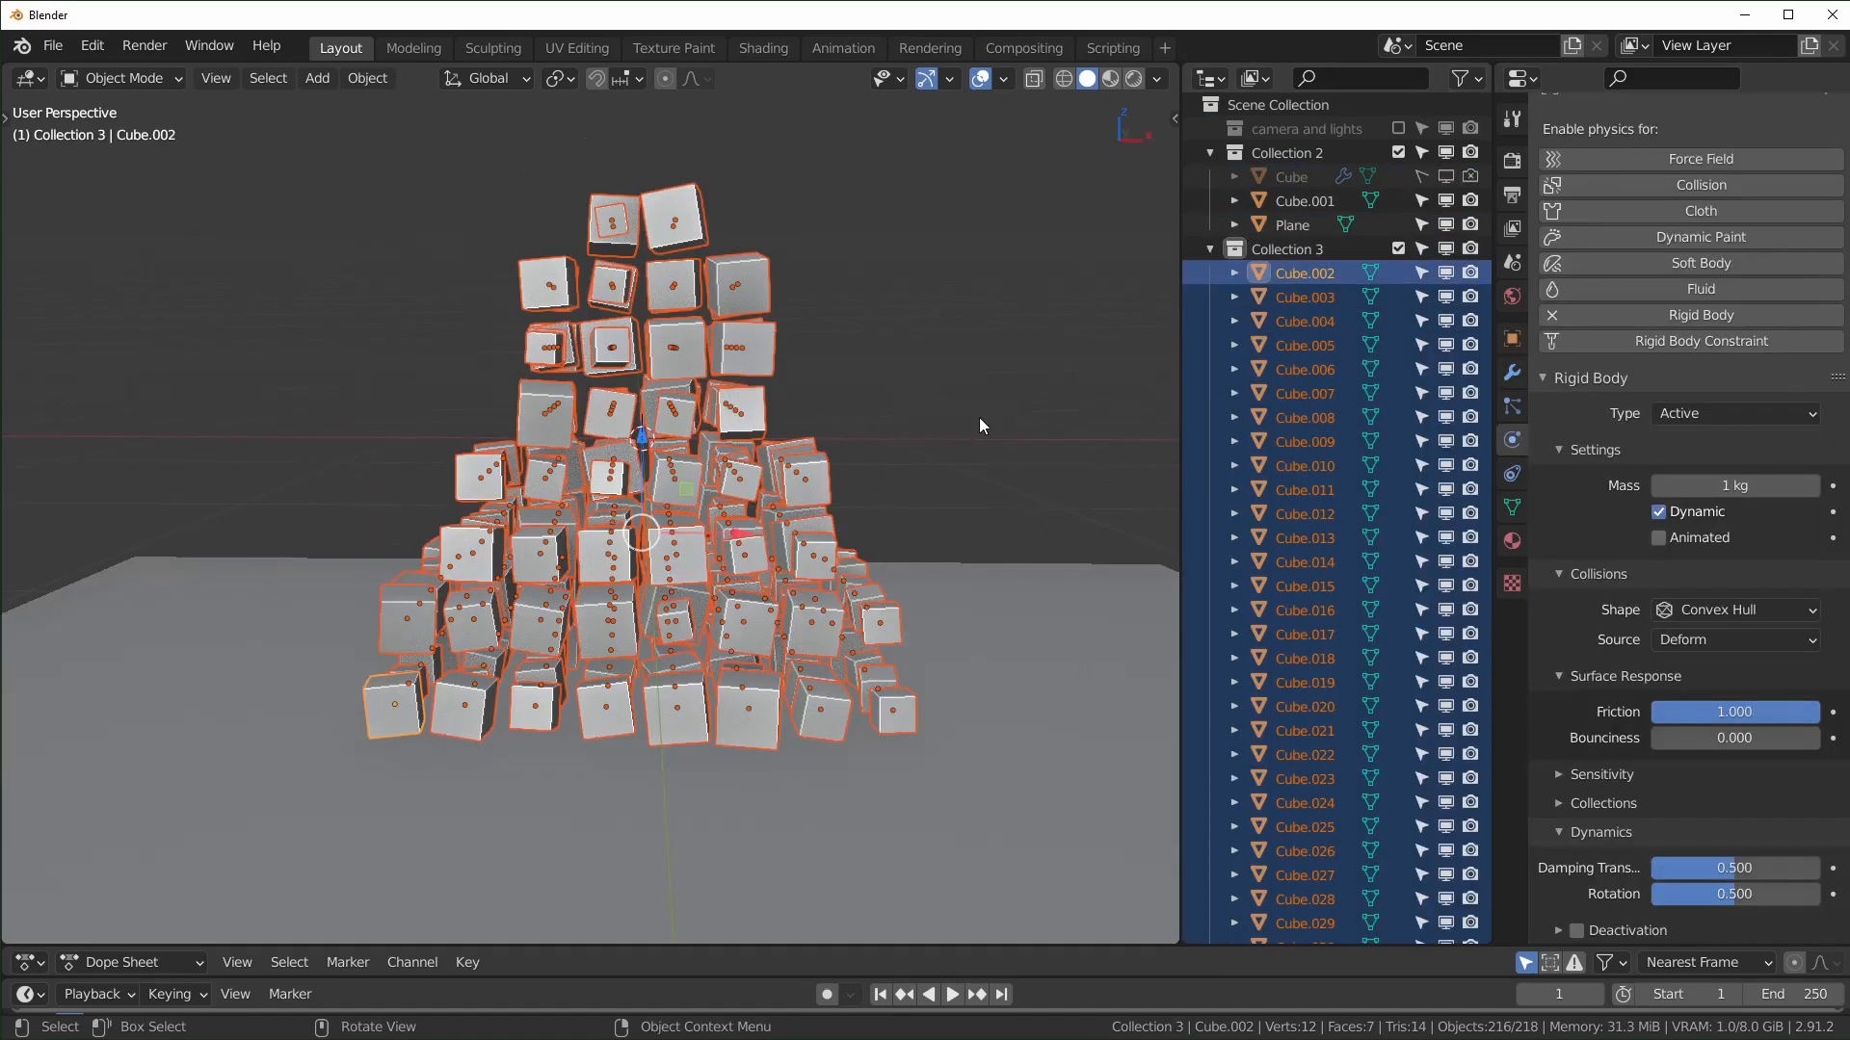
key(space)
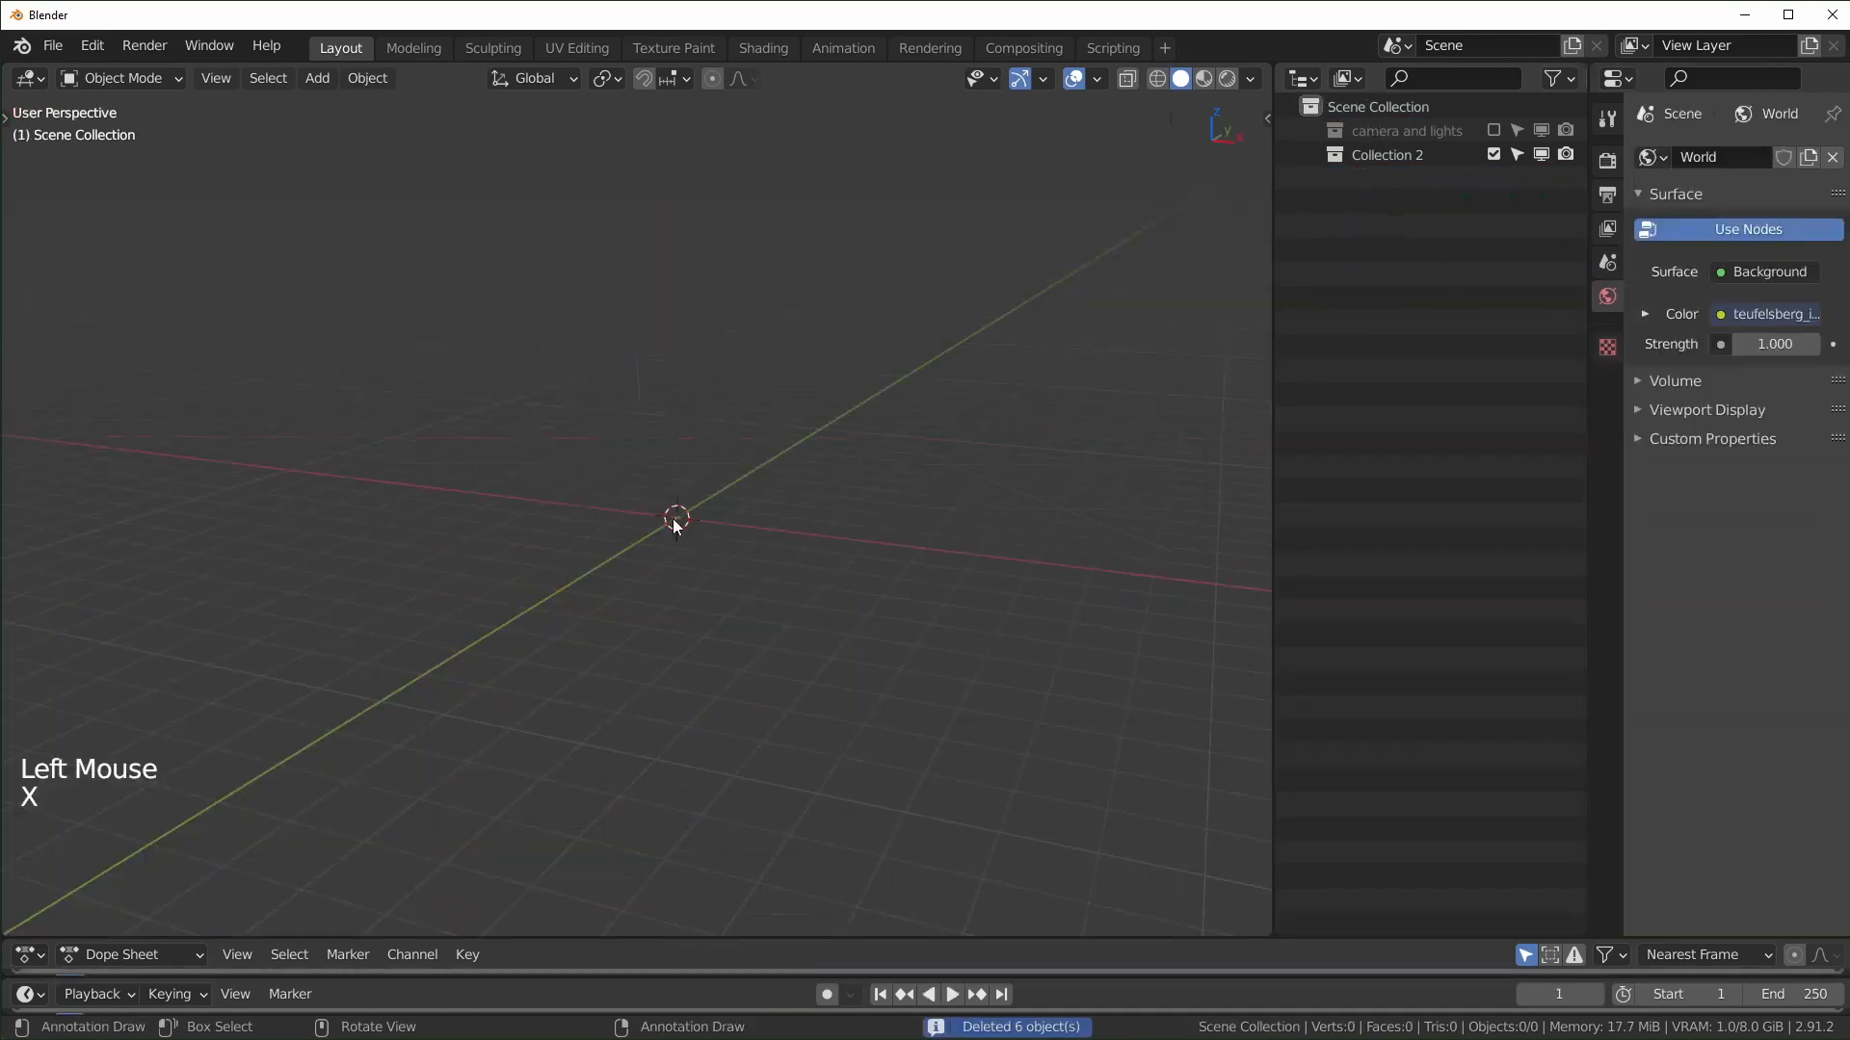
Step: Add a new mesh cube at the world origin of the empty scene
scroll(676, 525, up, 3)
shift+middle_drag(723, 540, 756, 622)
key(shift+a)
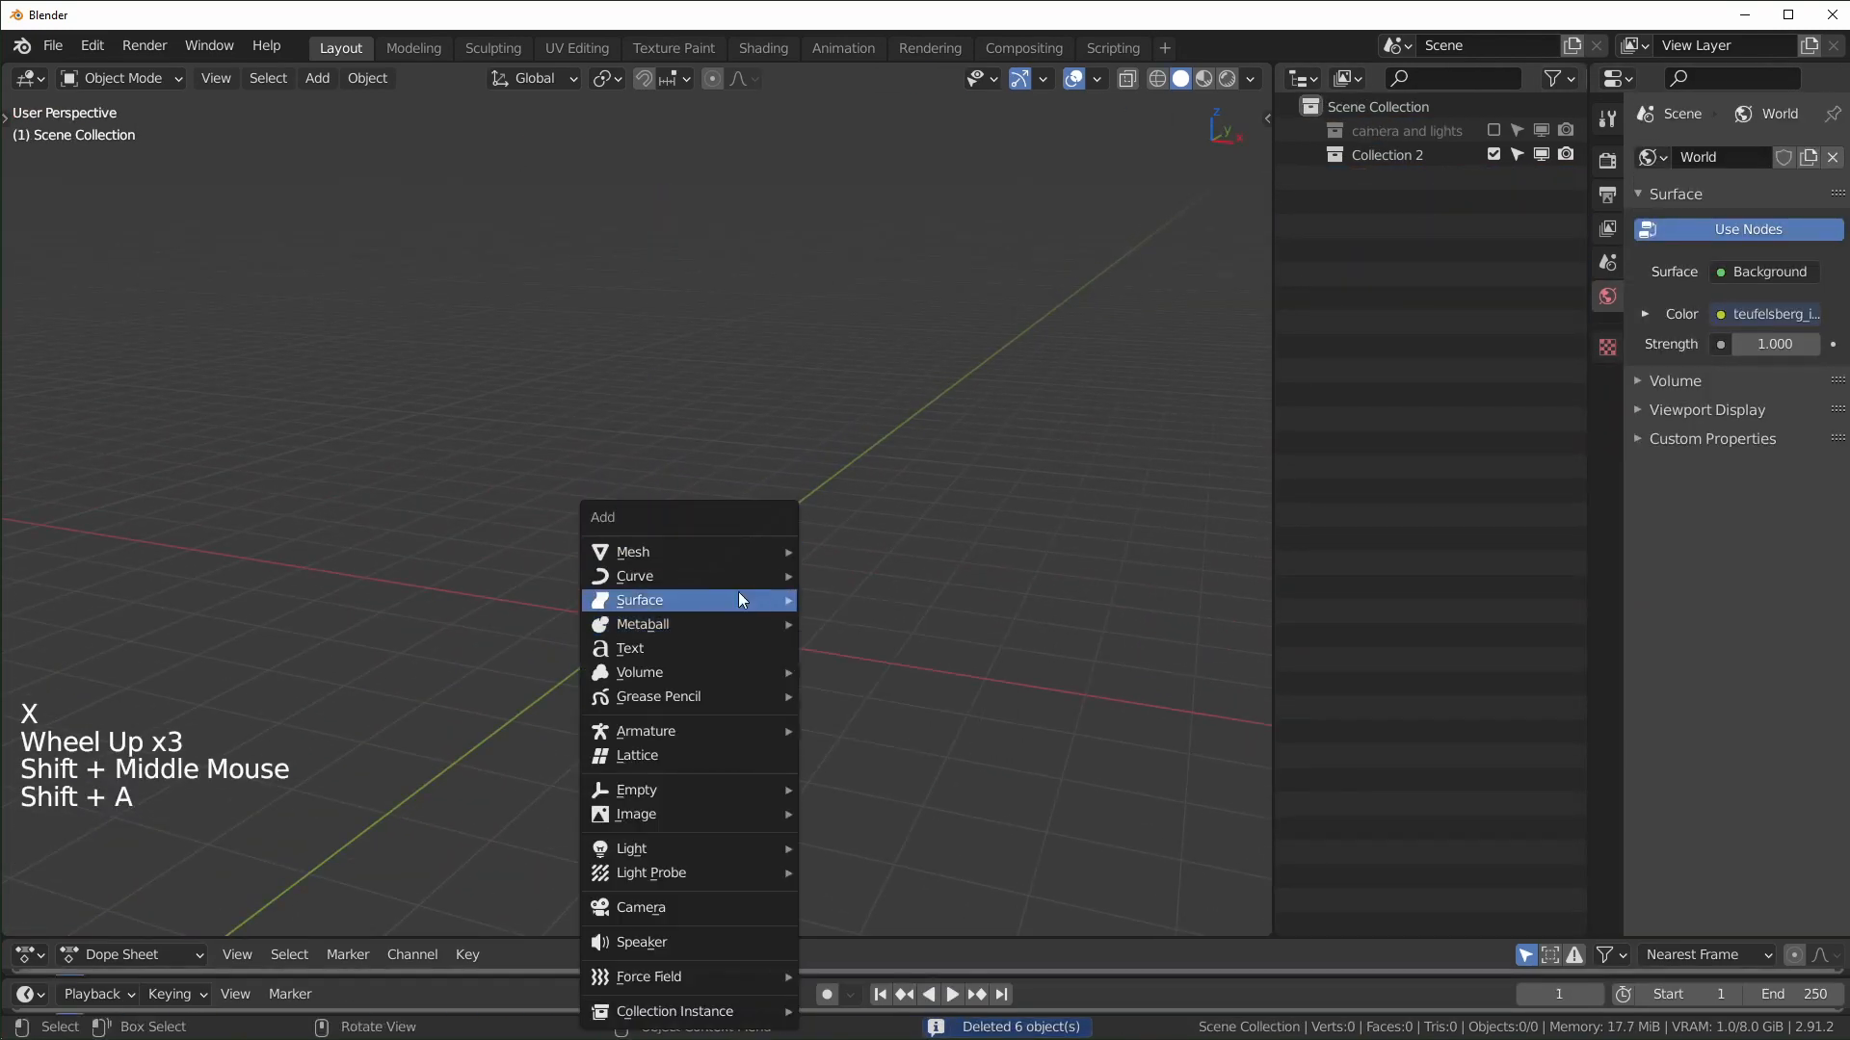
mouse_move(724, 552)
mouse_move(862, 75)
click(872, 159)
middle_drag(944, 434, 1013, 622)
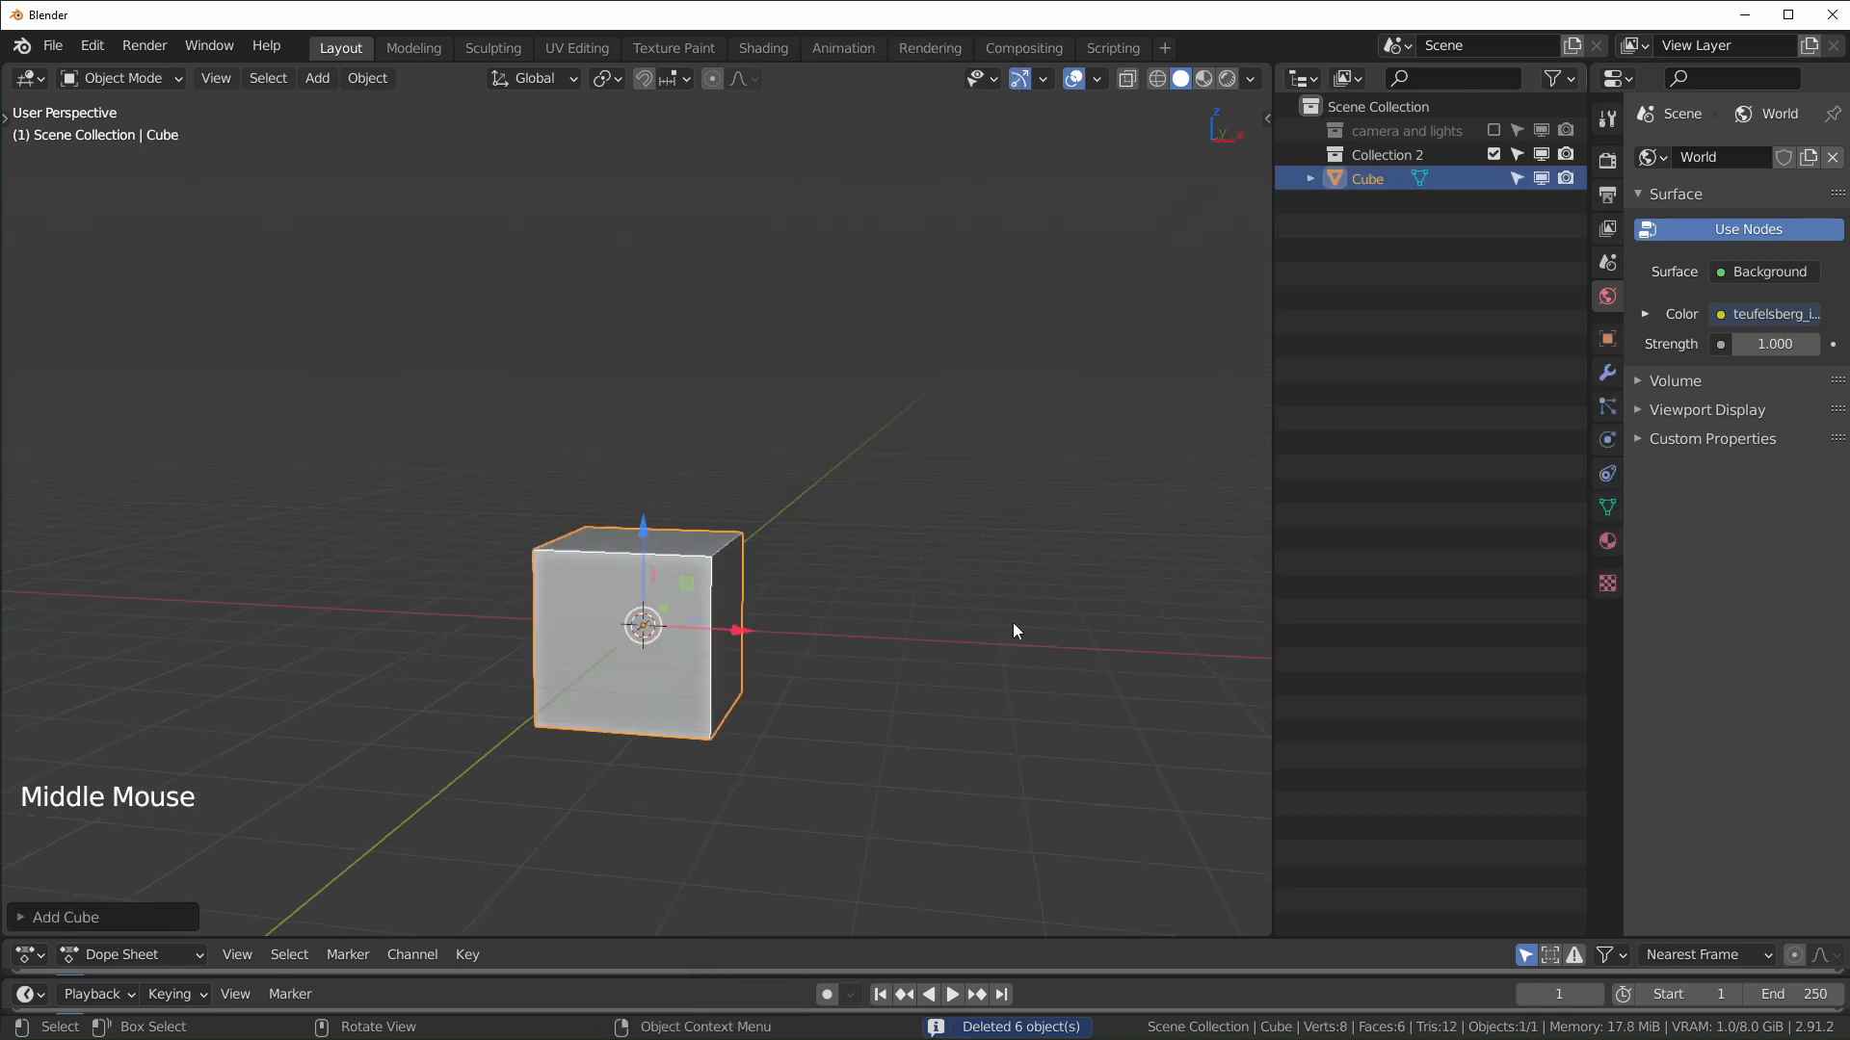
shift+middle_drag(619, 615, 662, 535)
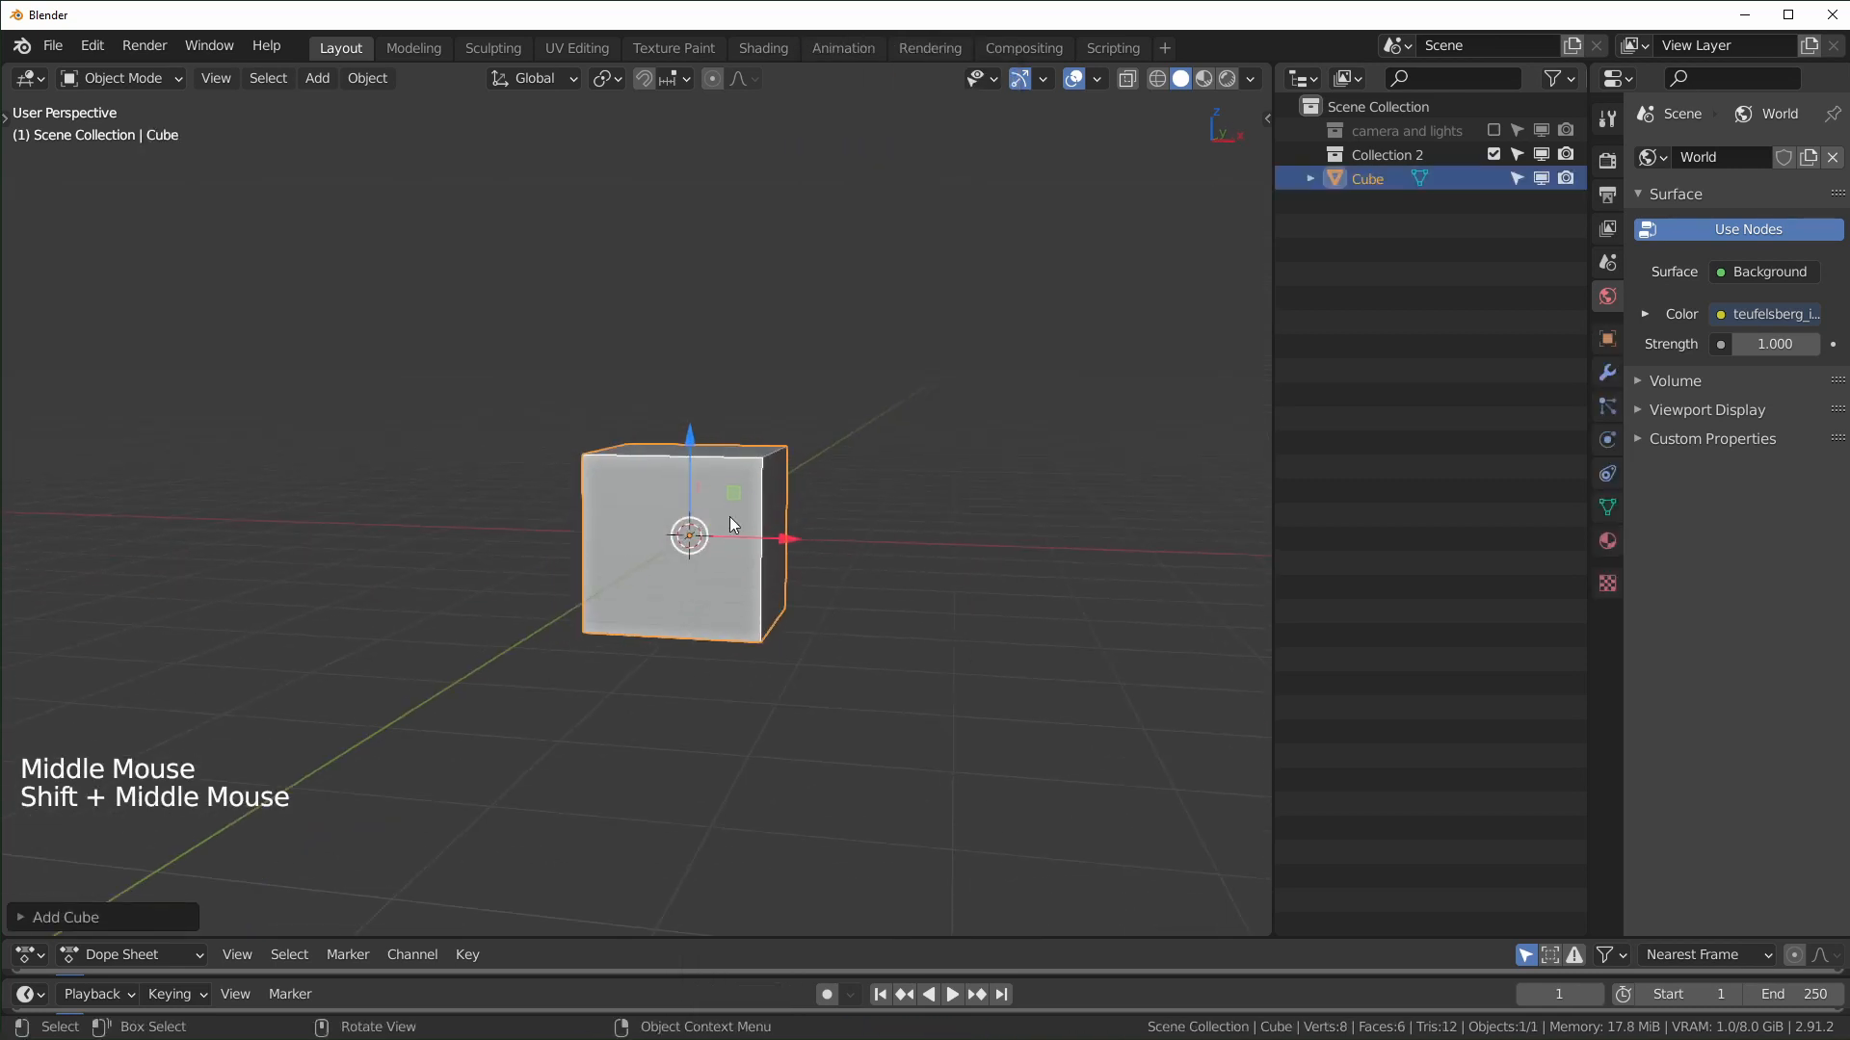
scroll(819, 564, up, 3)
shift+middle_drag(819, 565, 806, 520)
Step: Add an emitter particle system to the cube, widening the properties area for its settings
click(1607, 372)
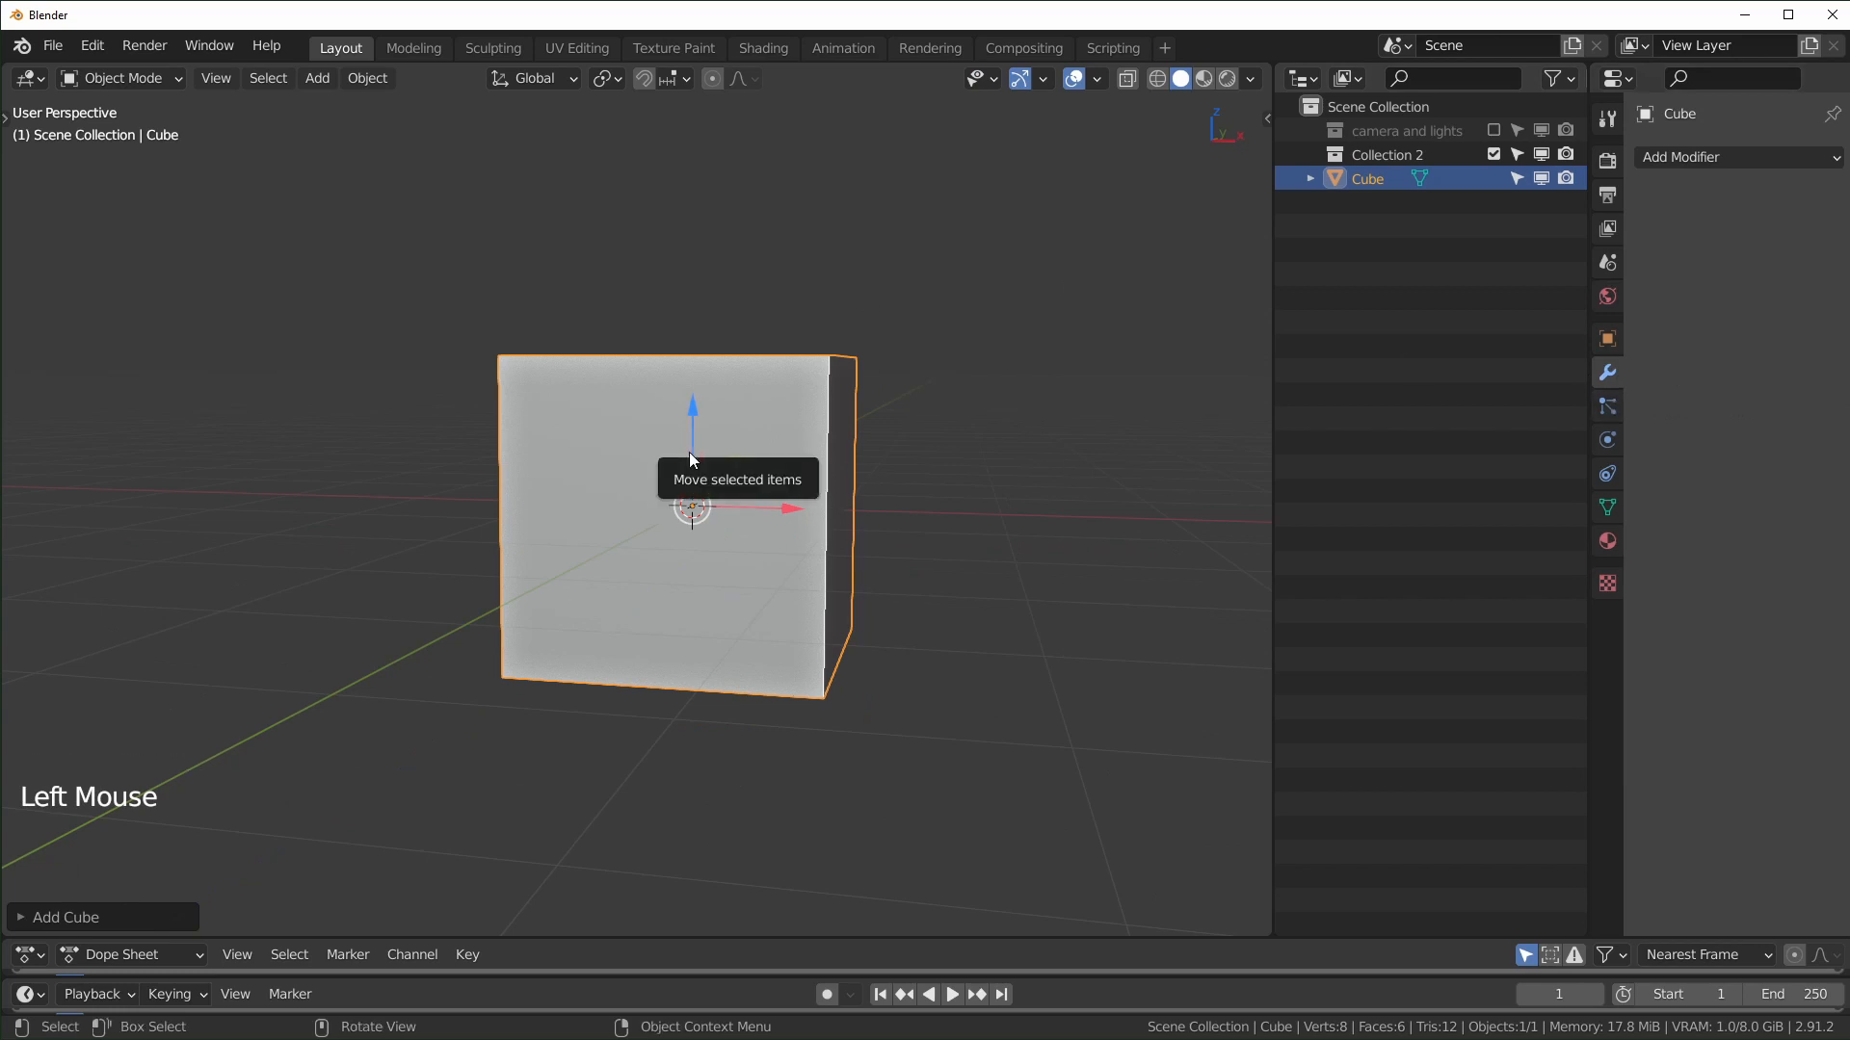
click(1605, 409)
drag(1593, 277, 1499, 277)
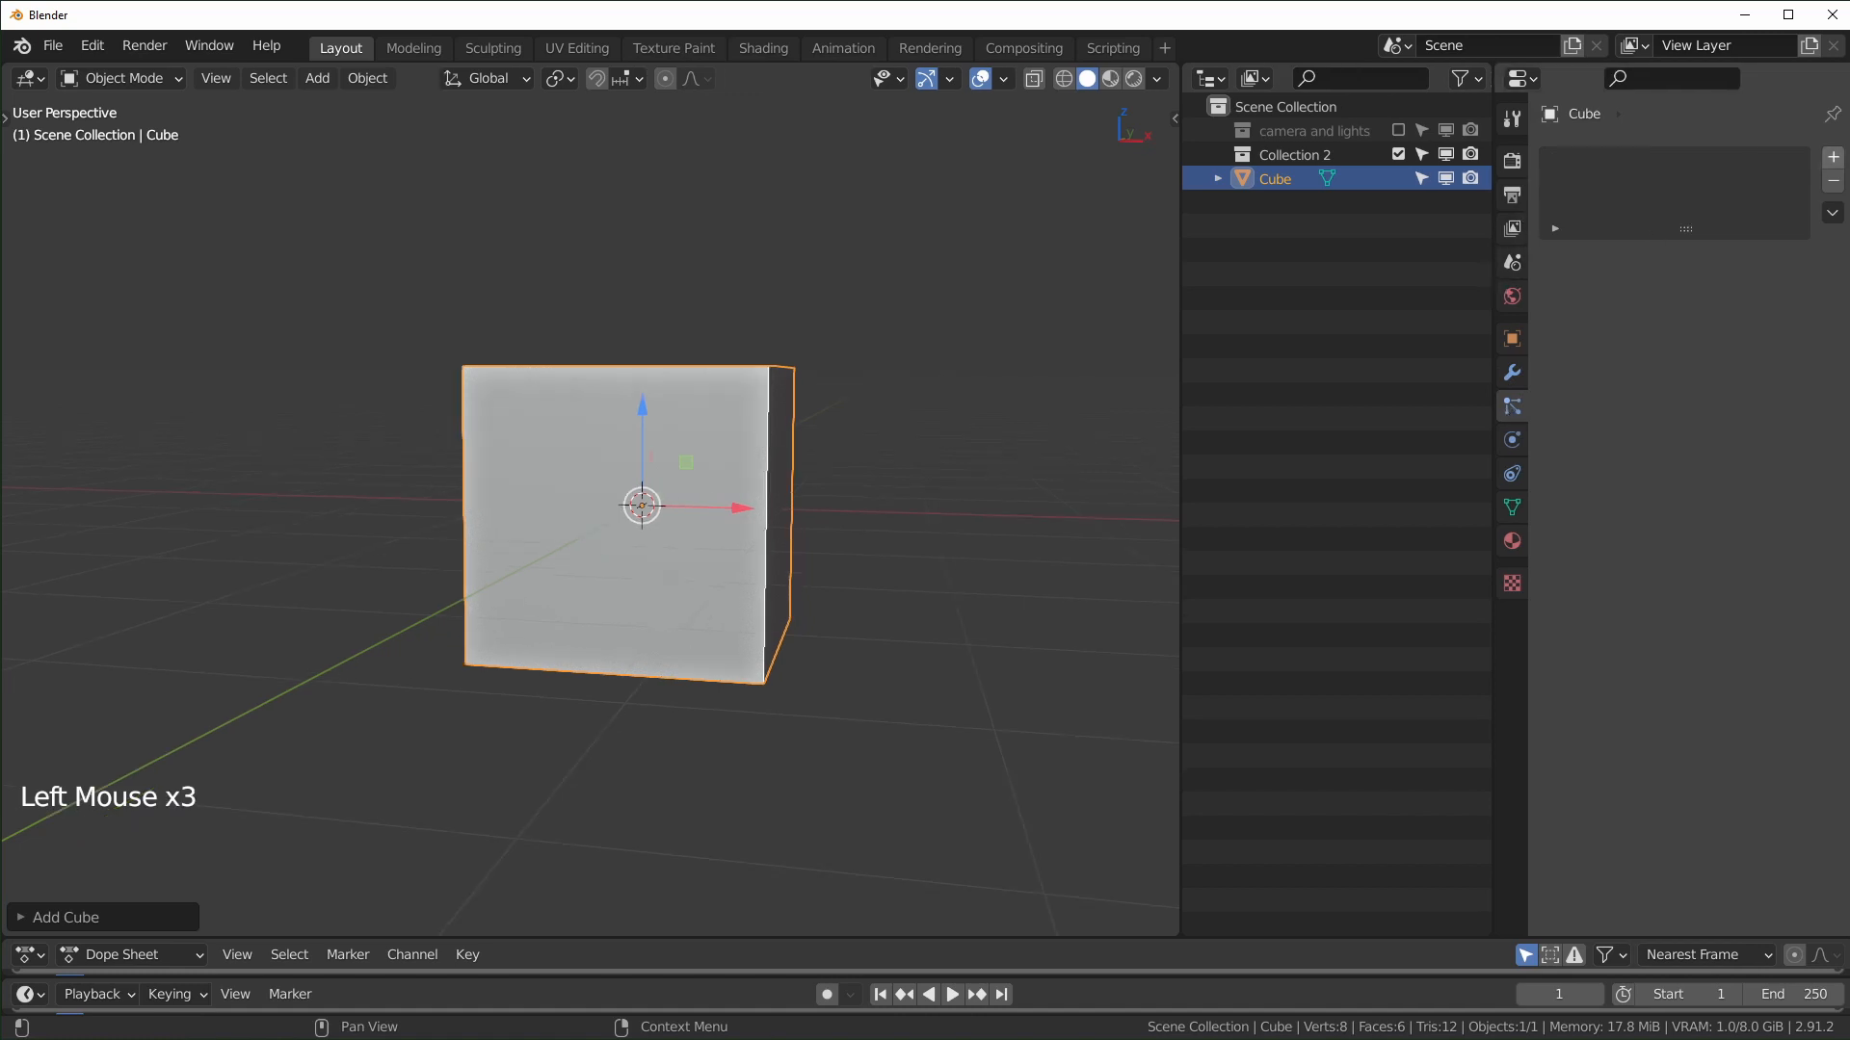
click(1833, 159)
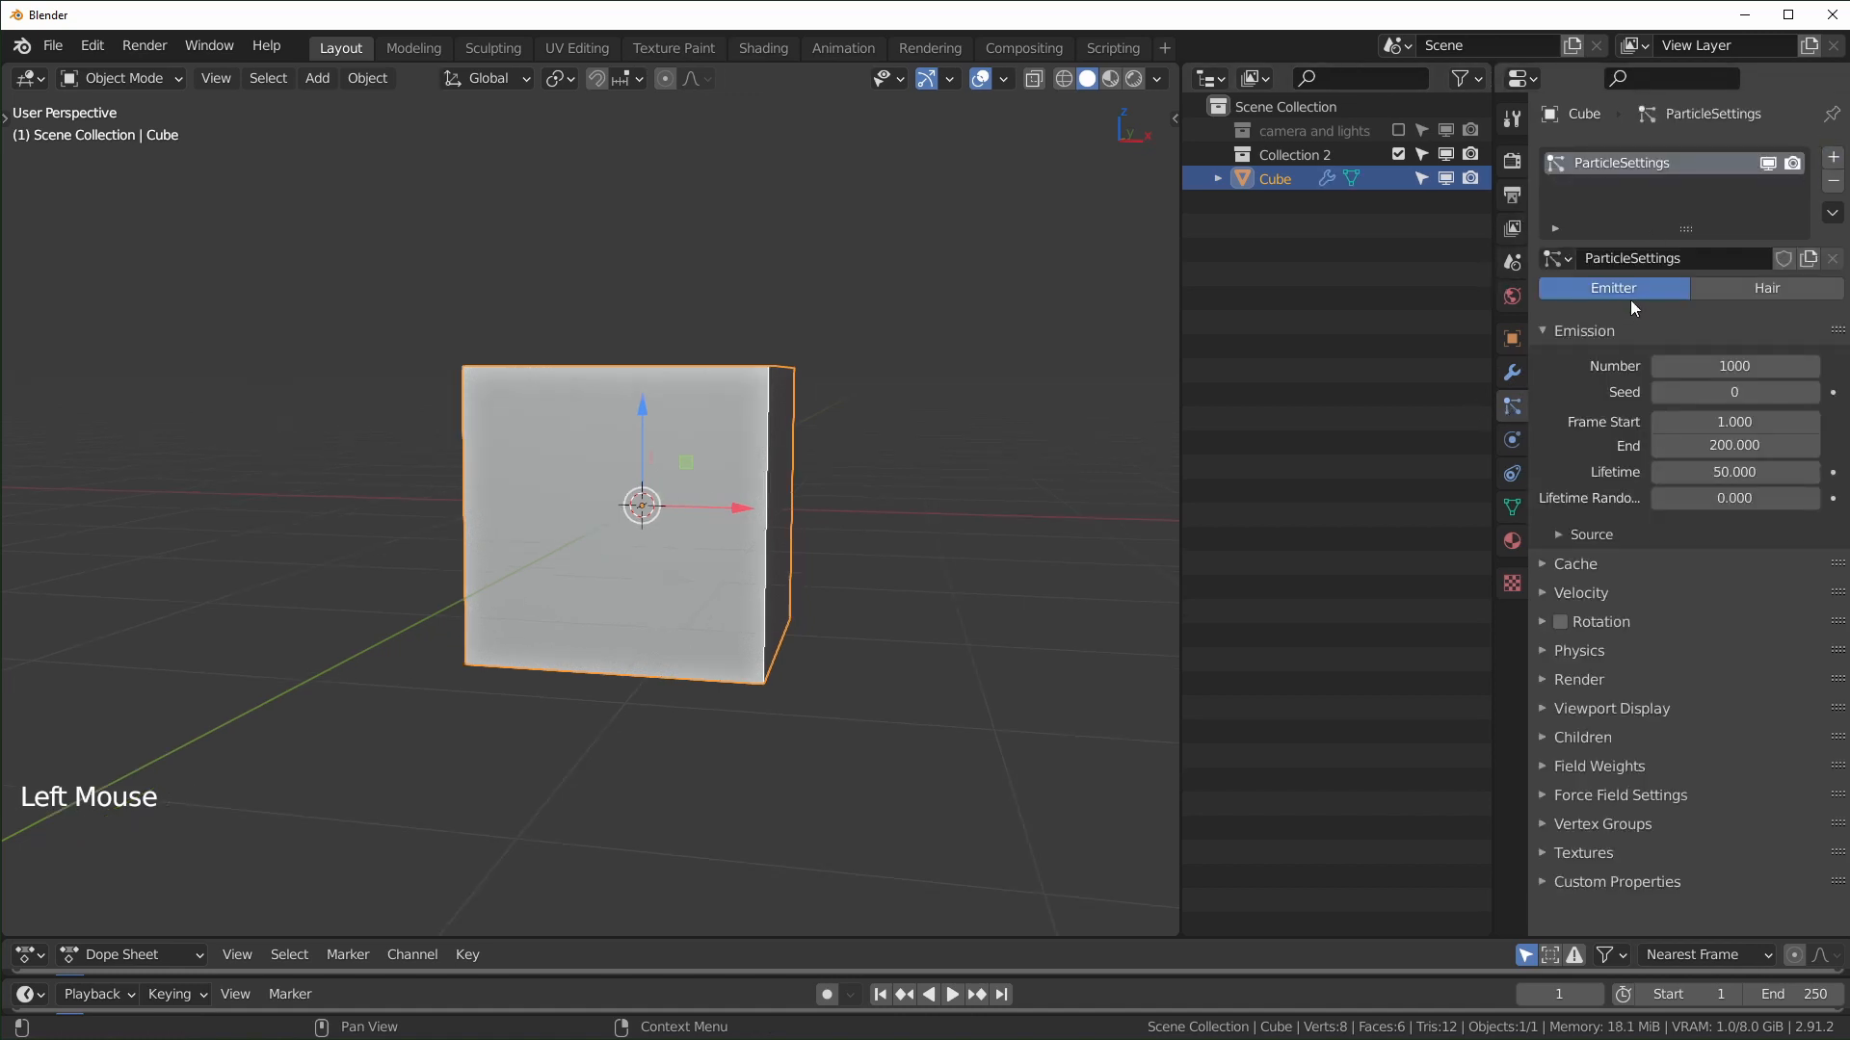
Step: Set the particle system's emission source to Volume instead of the cube's faces
click(1558, 535)
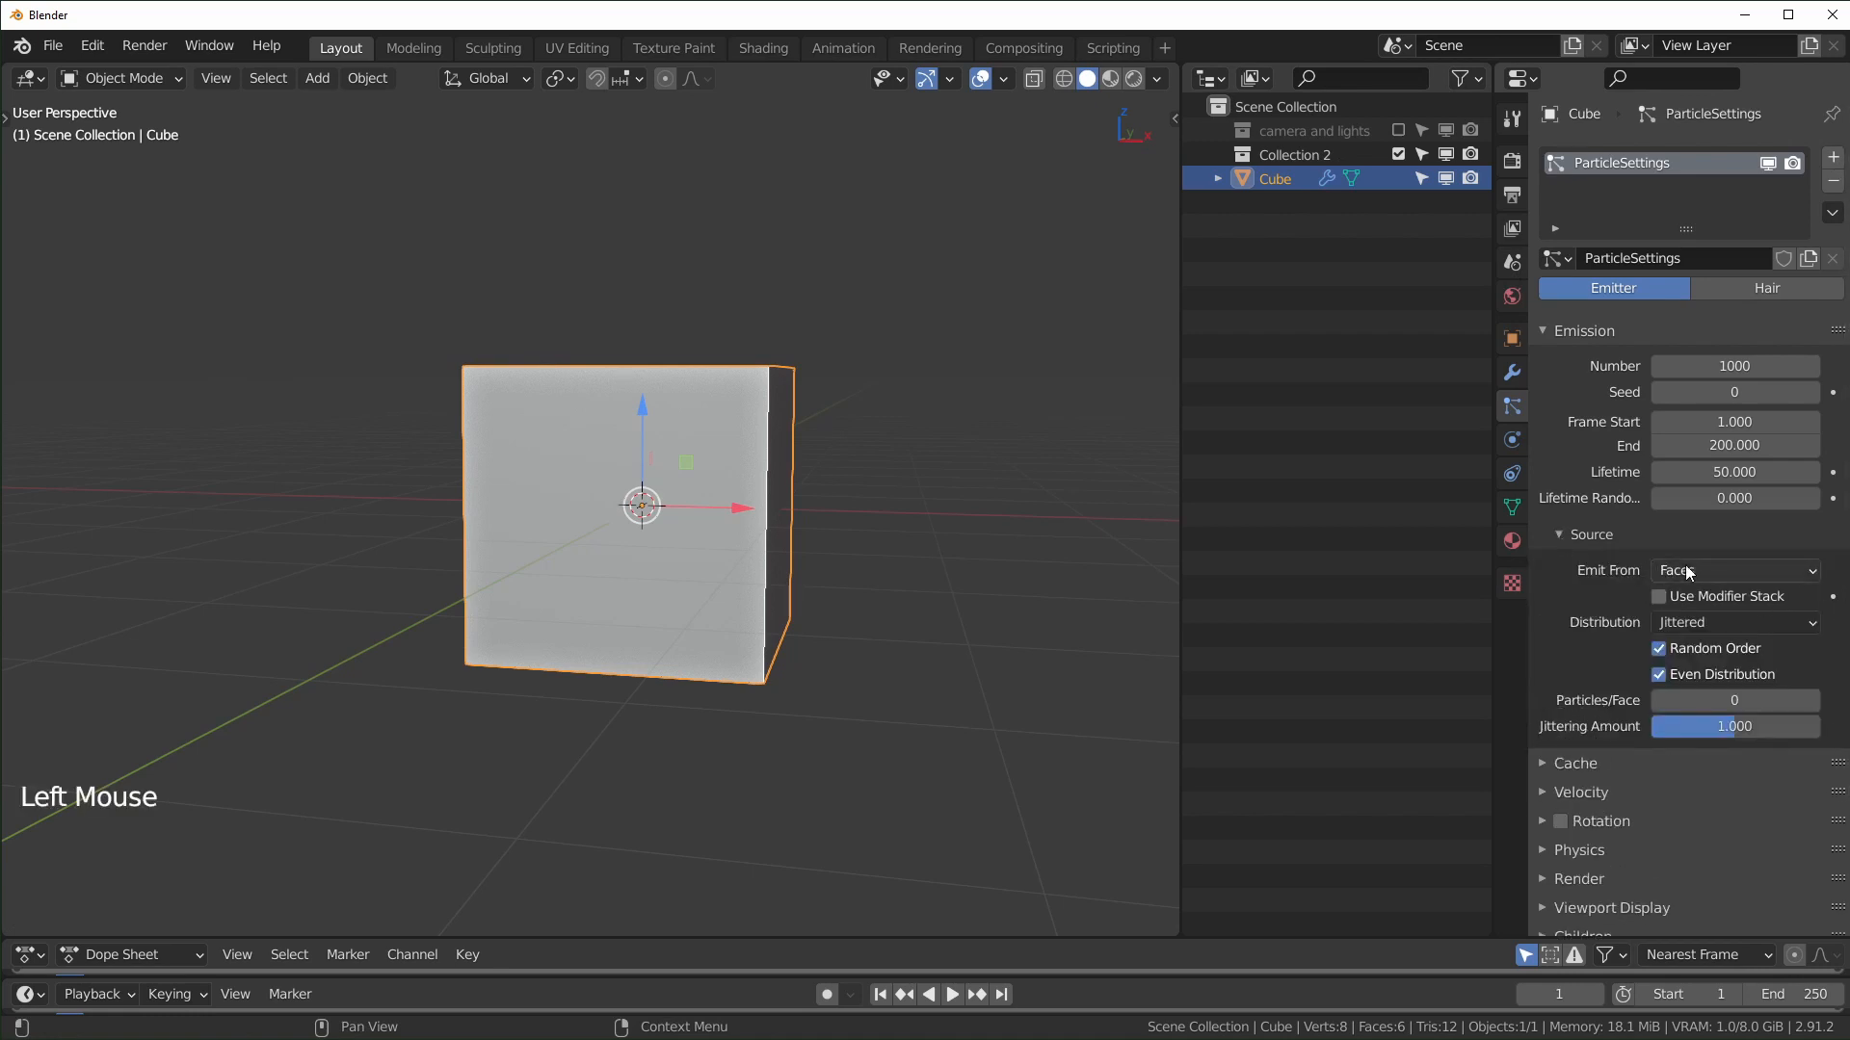
click(1712, 570)
click(1701, 652)
Step: Turn off Show Emitter for the particle system in both the viewport display and the render settings
scroll(1560, 761, down, 7)
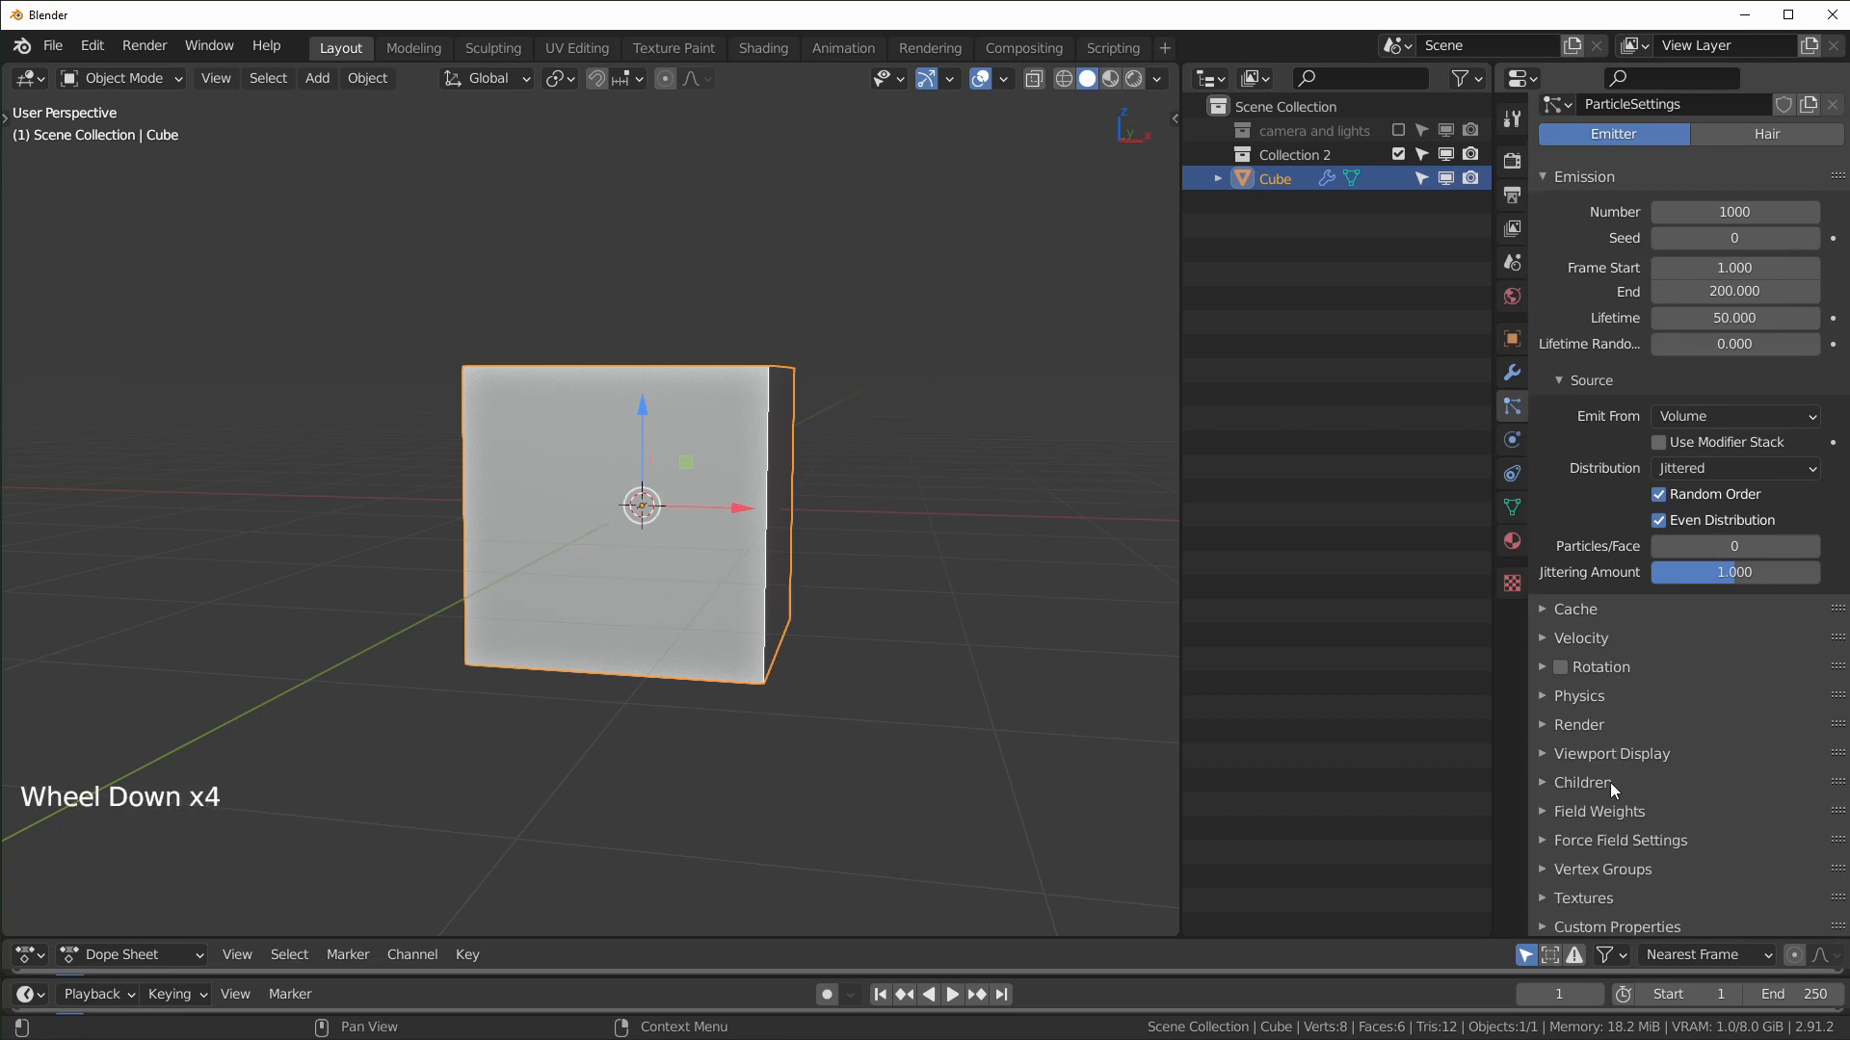
click(1561, 750)
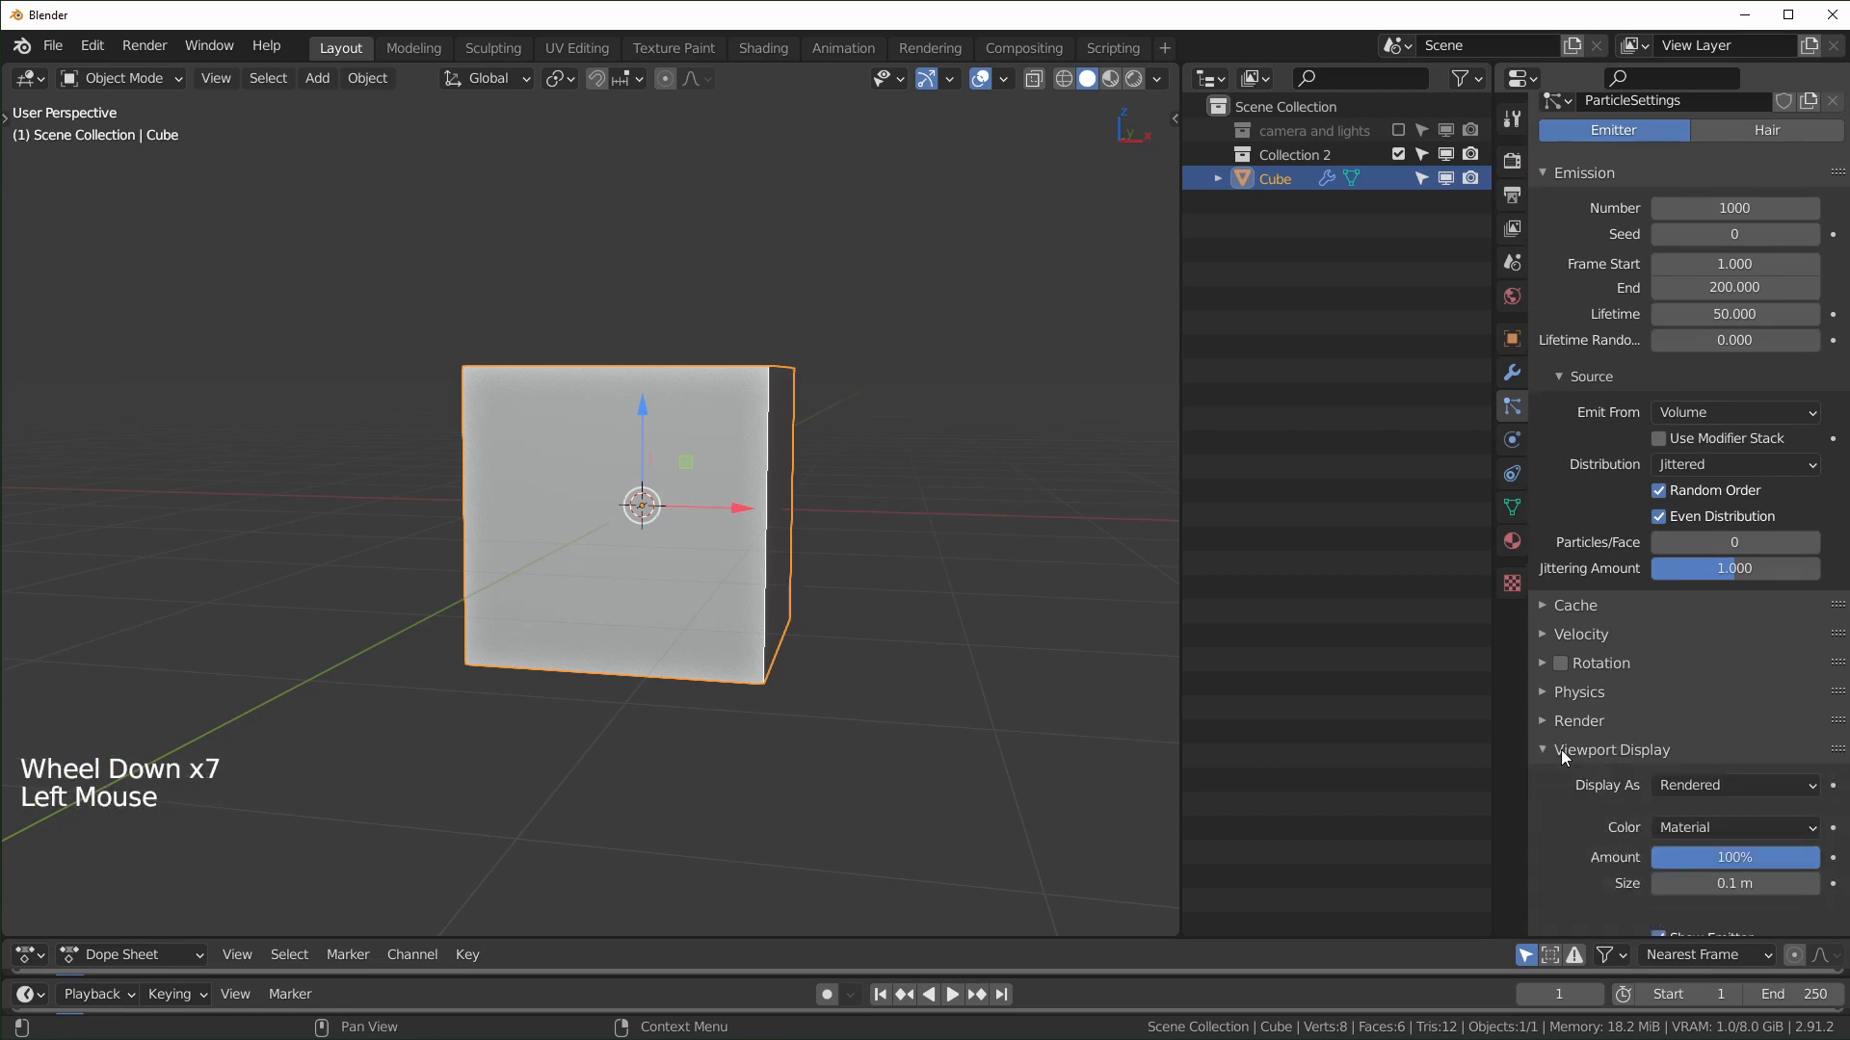
scroll(1570, 856, down, 2)
click(1663, 746)
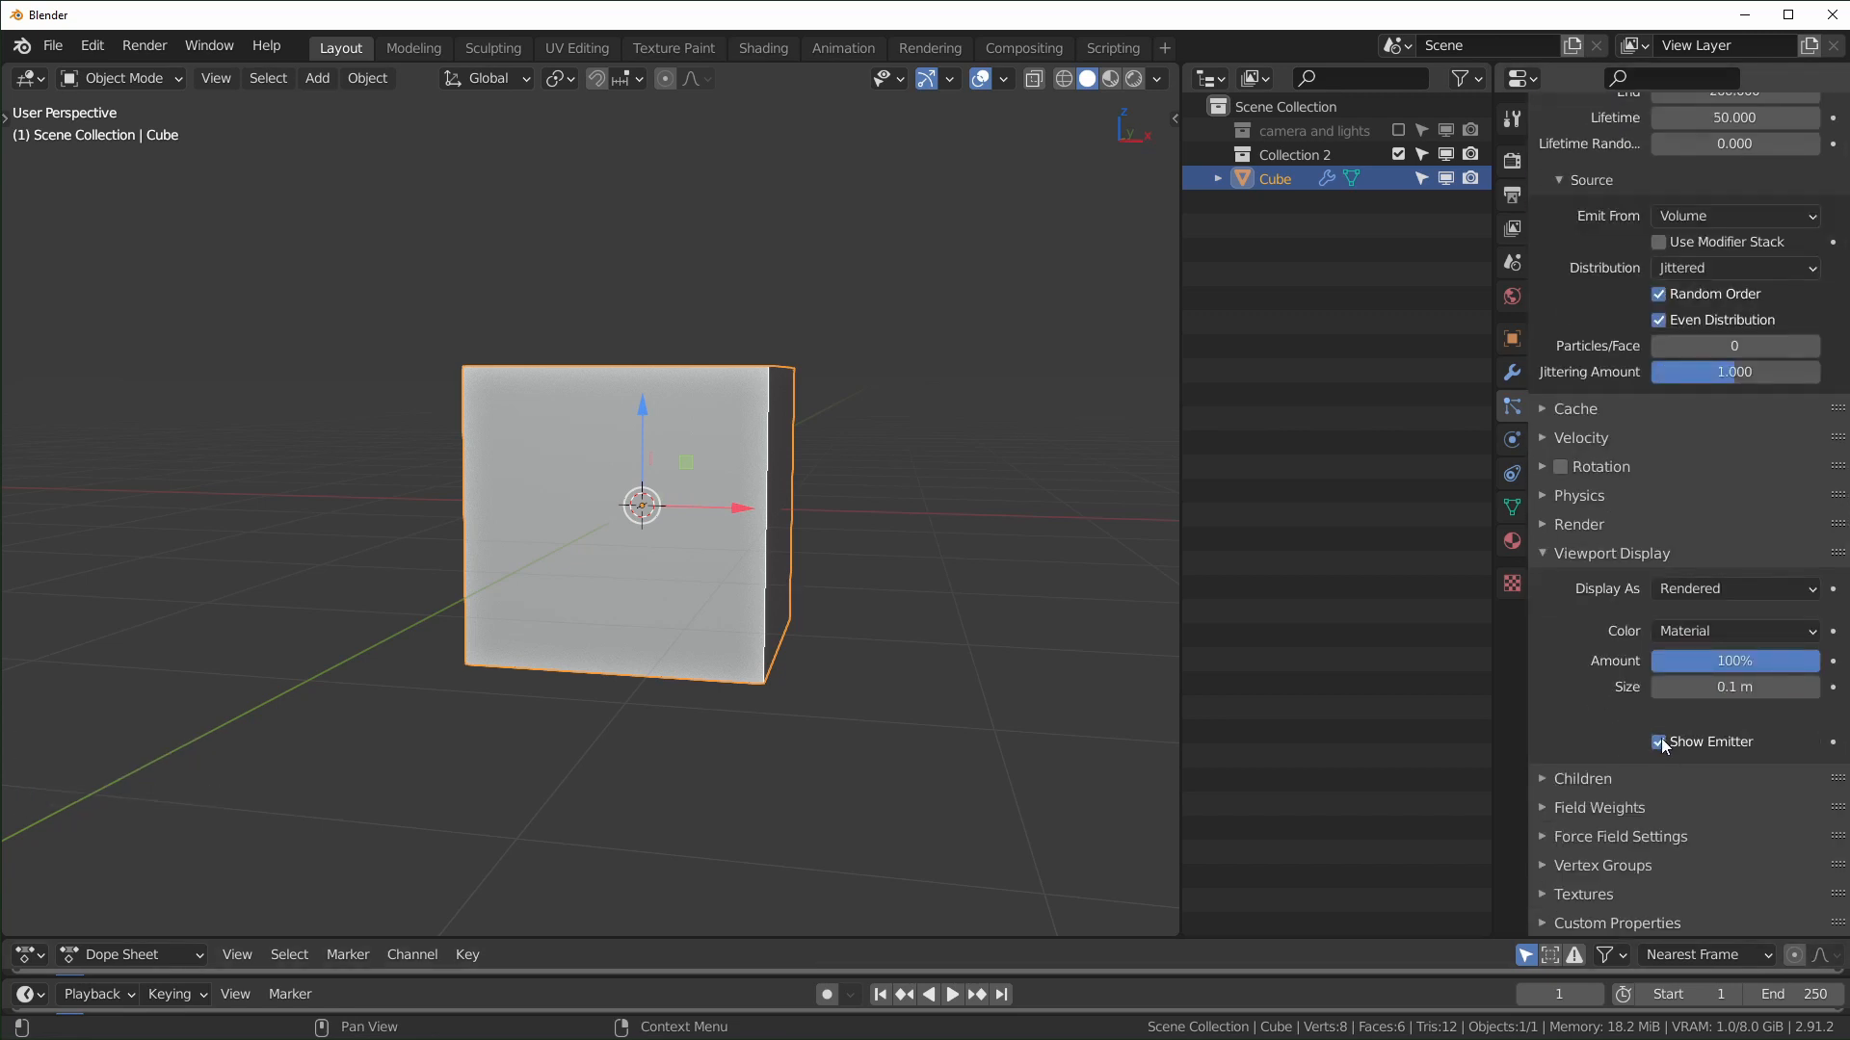
click(1578, 523)
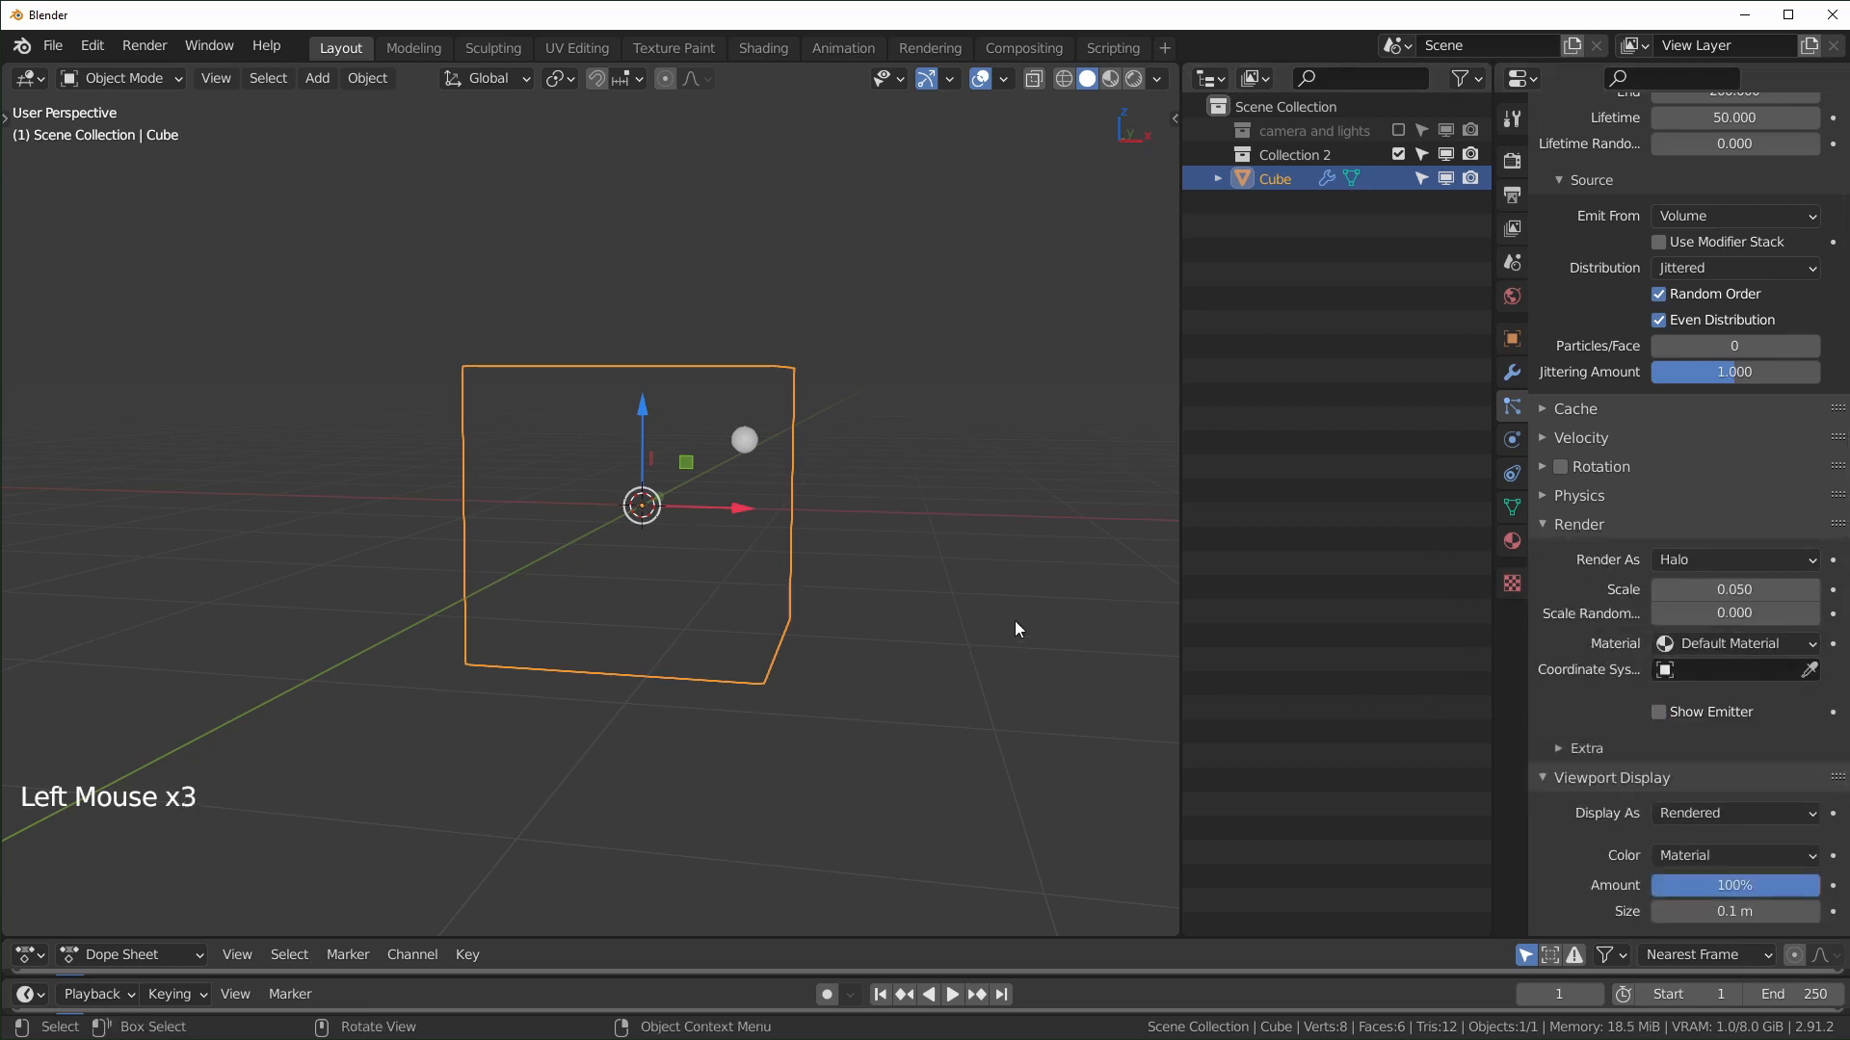
scroll(714, 518, up, 2)
middle_drag(808, 466, 763, 442)
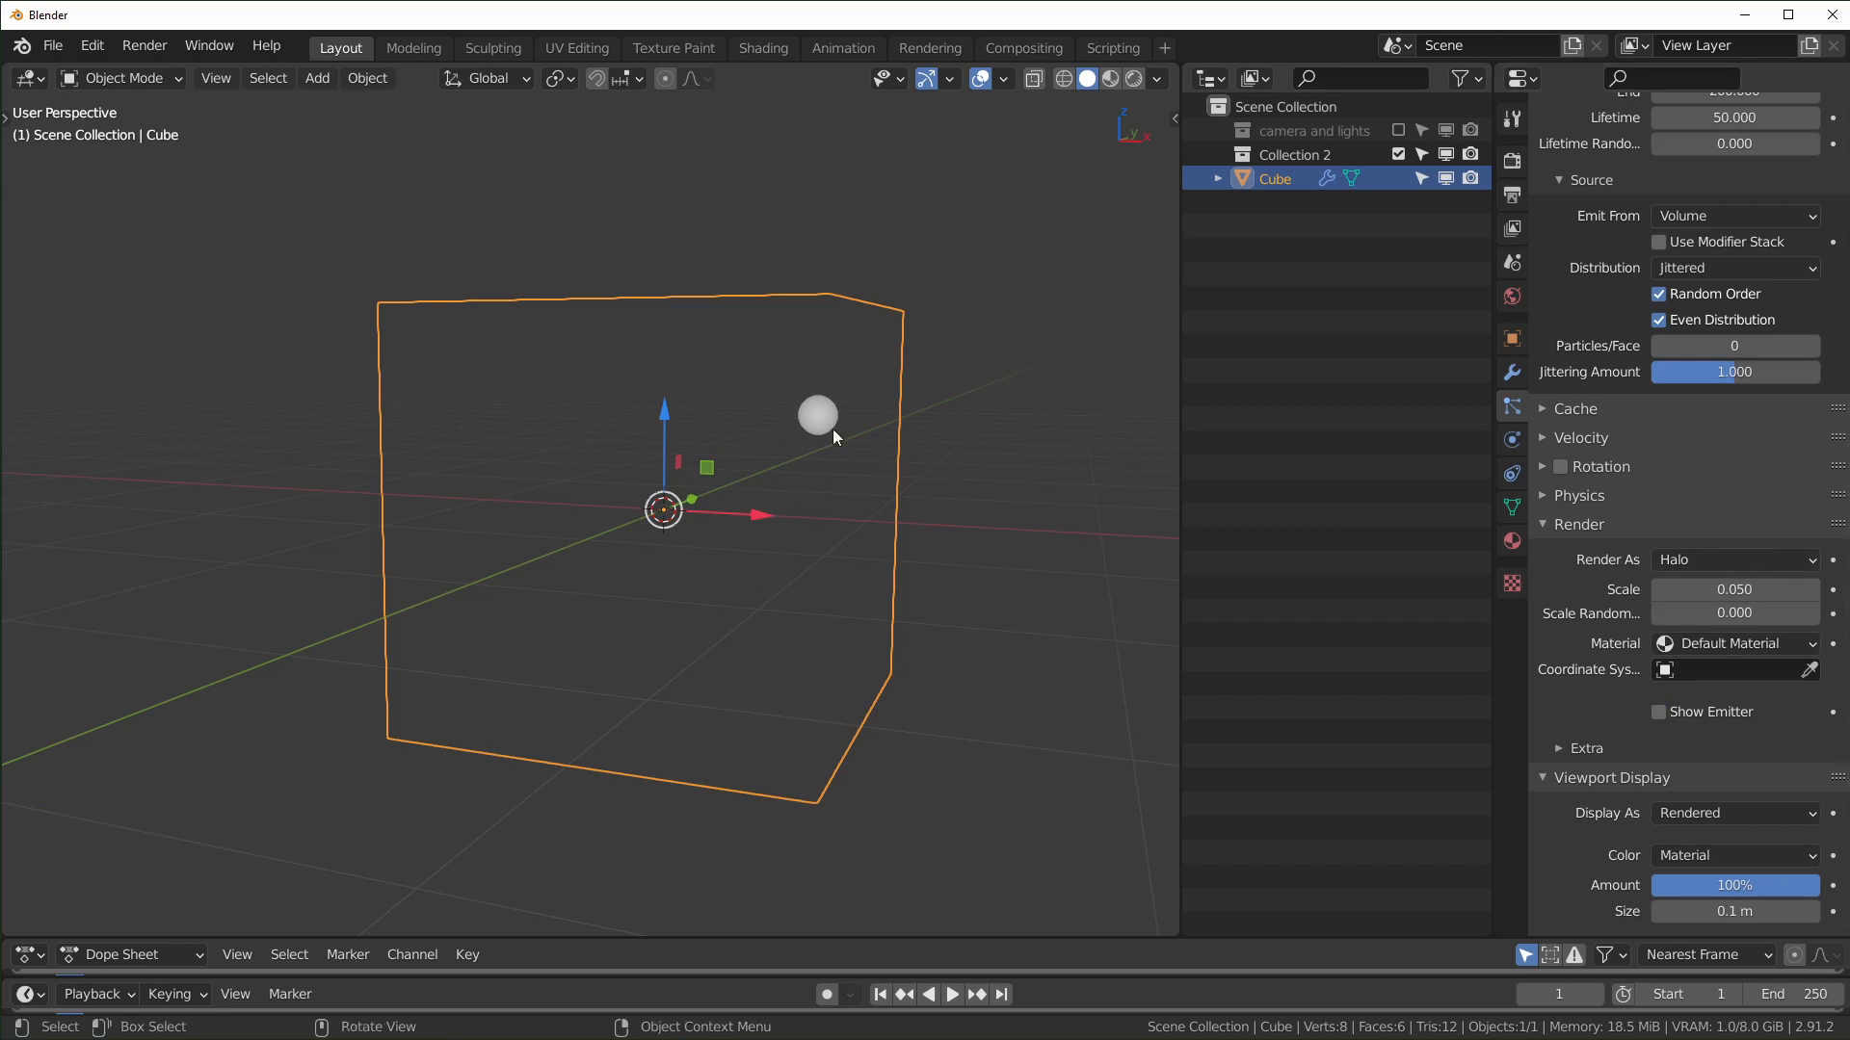
Step: Set the particle emission's end frame to 1
scroll(1658, 609, up, 9)
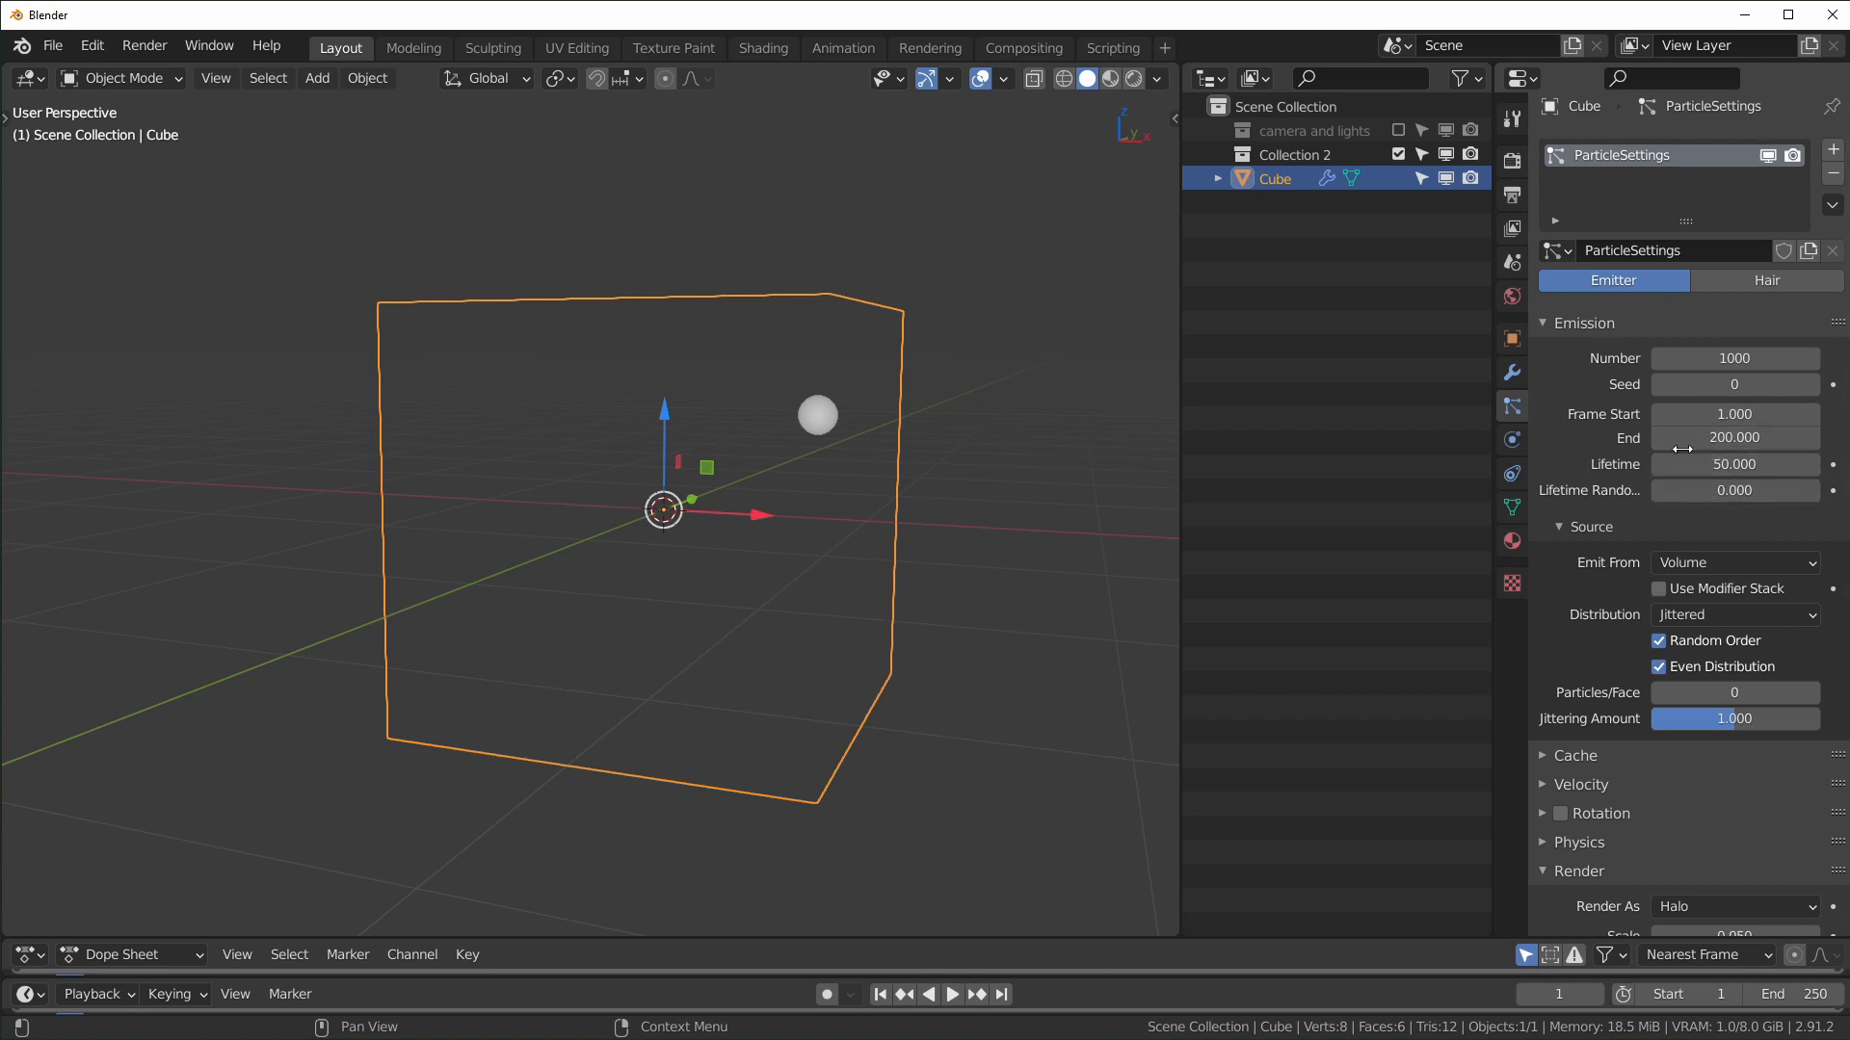
click(1738, 442)
text(1)
key(Return)
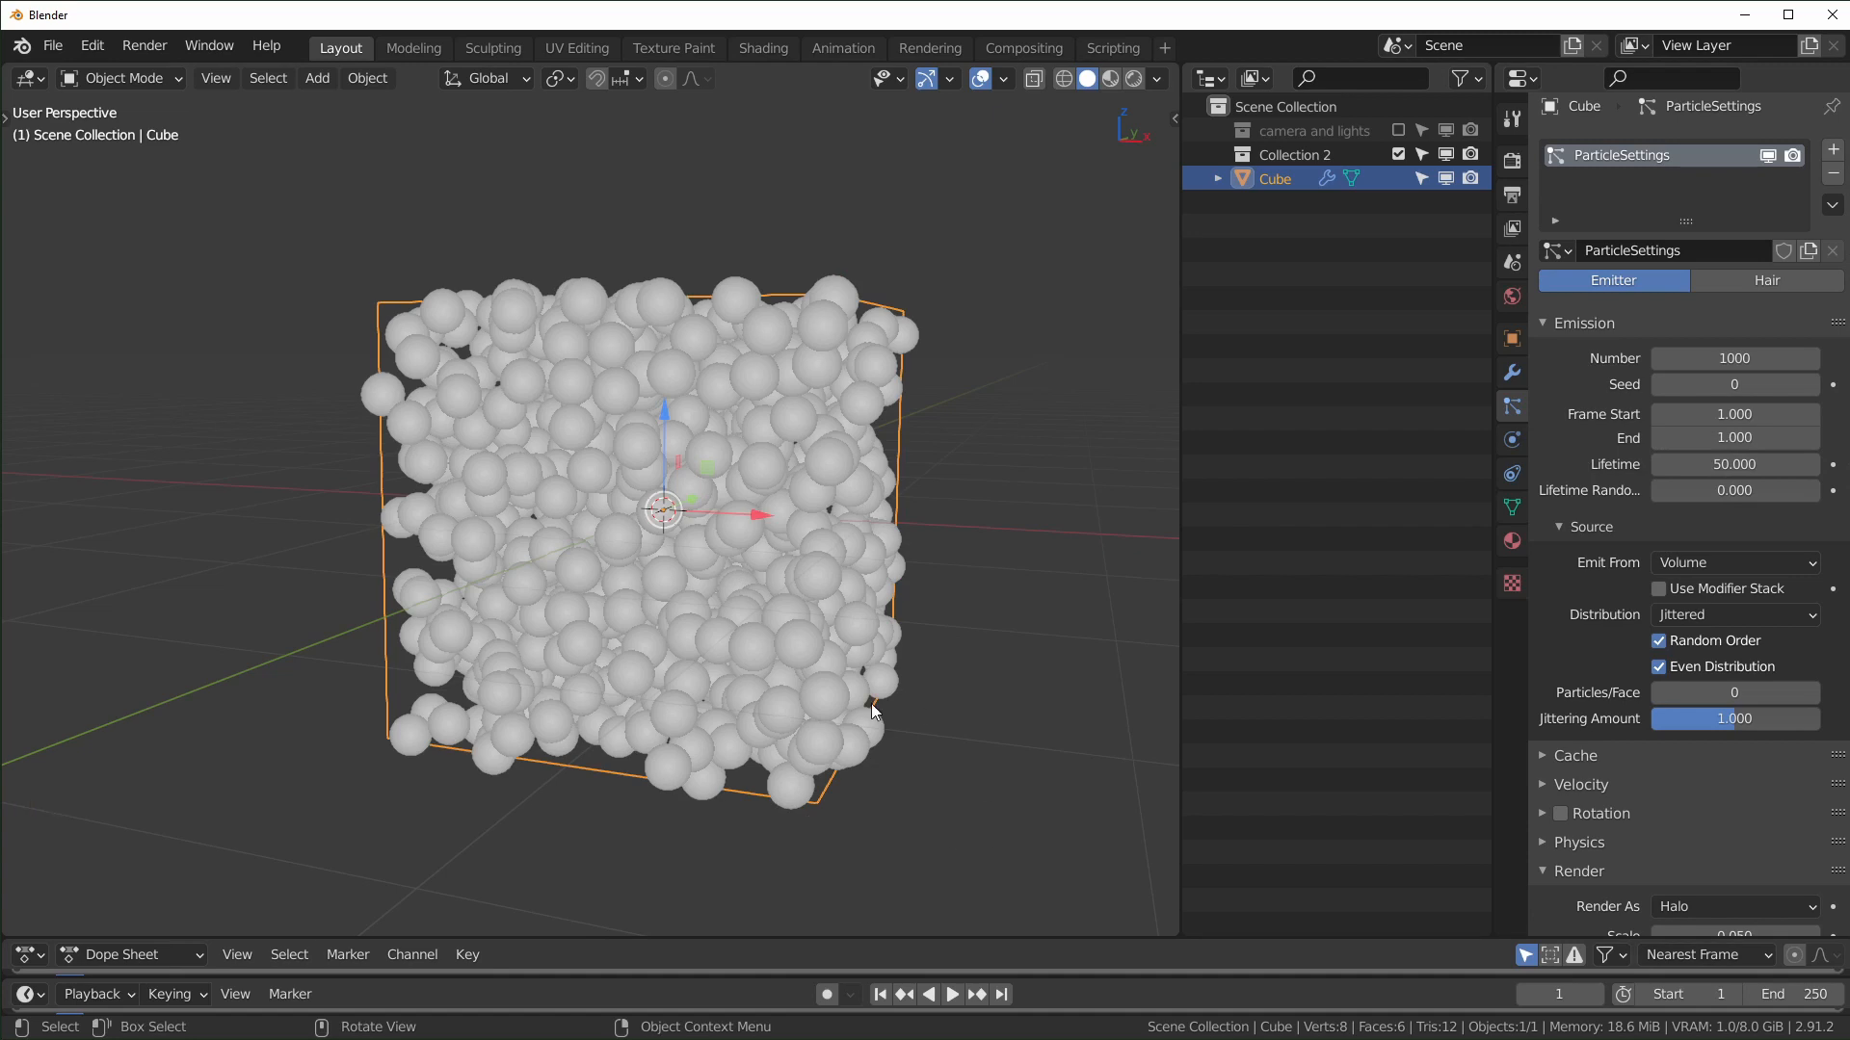
Step: Set the number of emitted particles to 100
drag(1284, 938, 1287, 952)
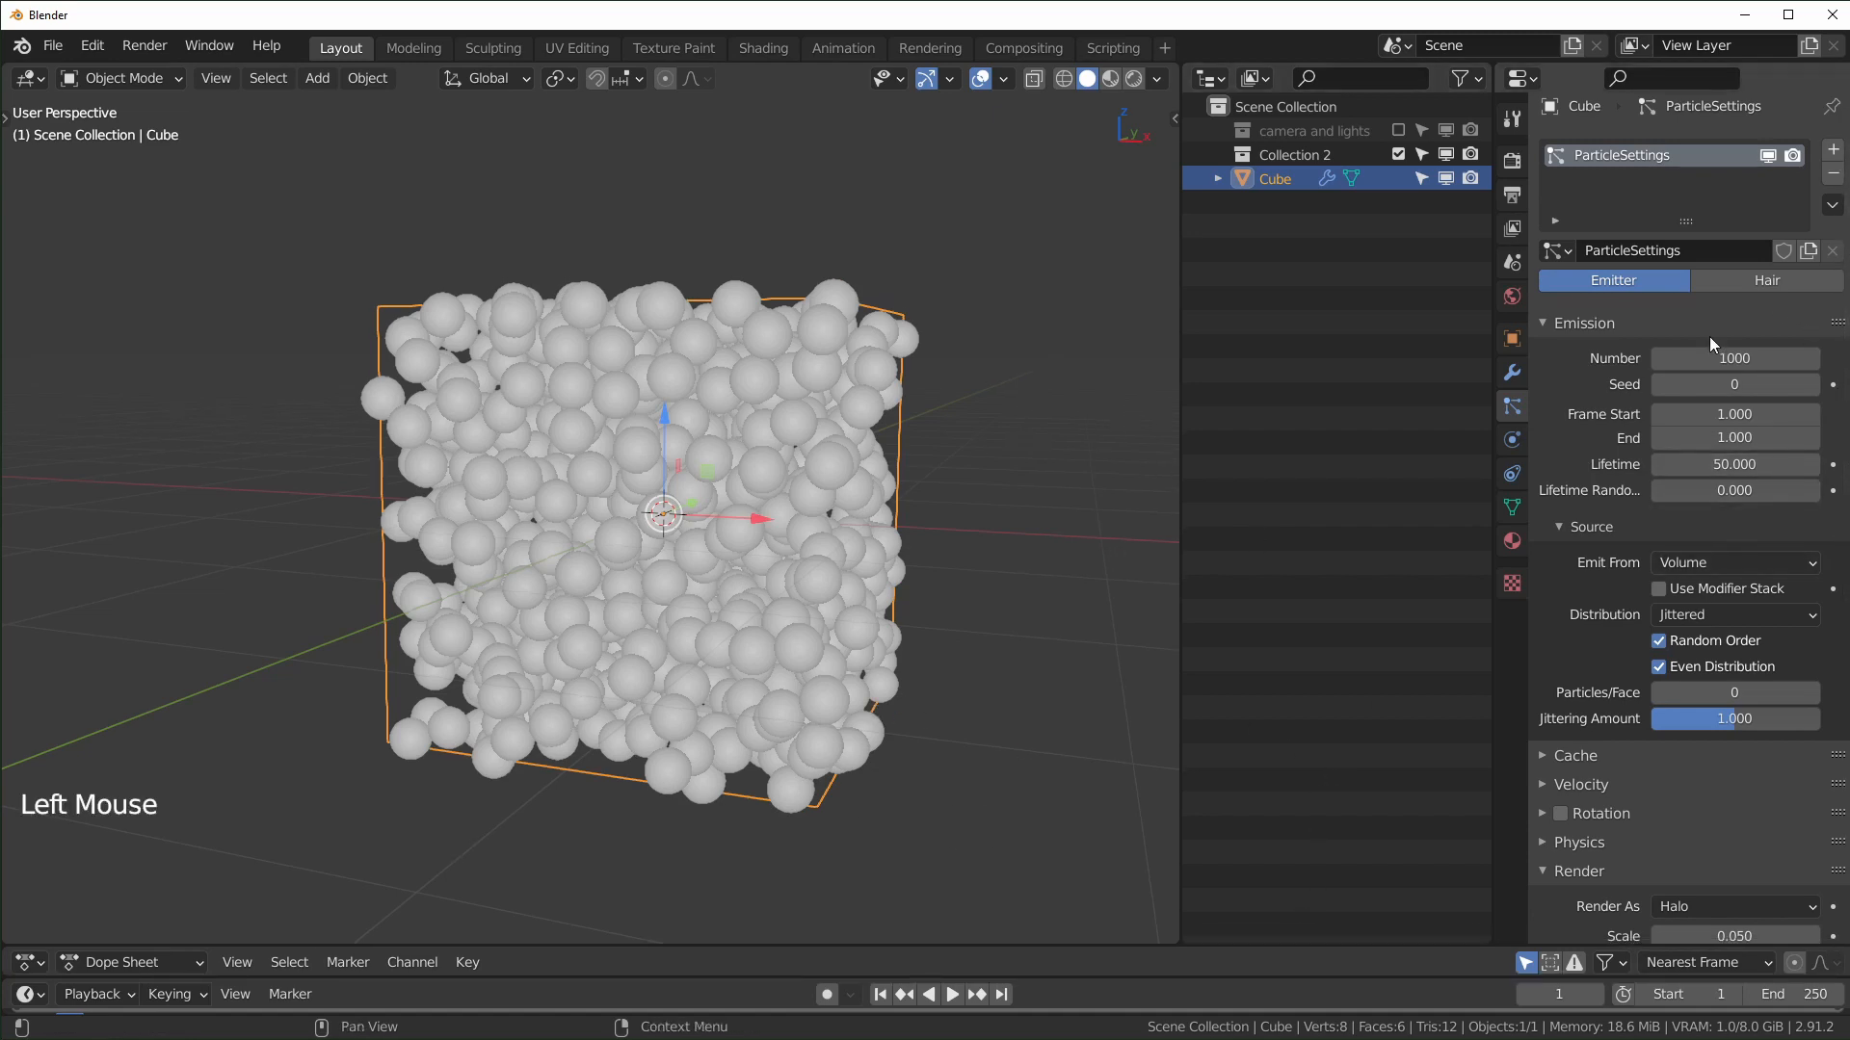
shift+drag(1732, 363, 1753, 428)
click(1739, 359)
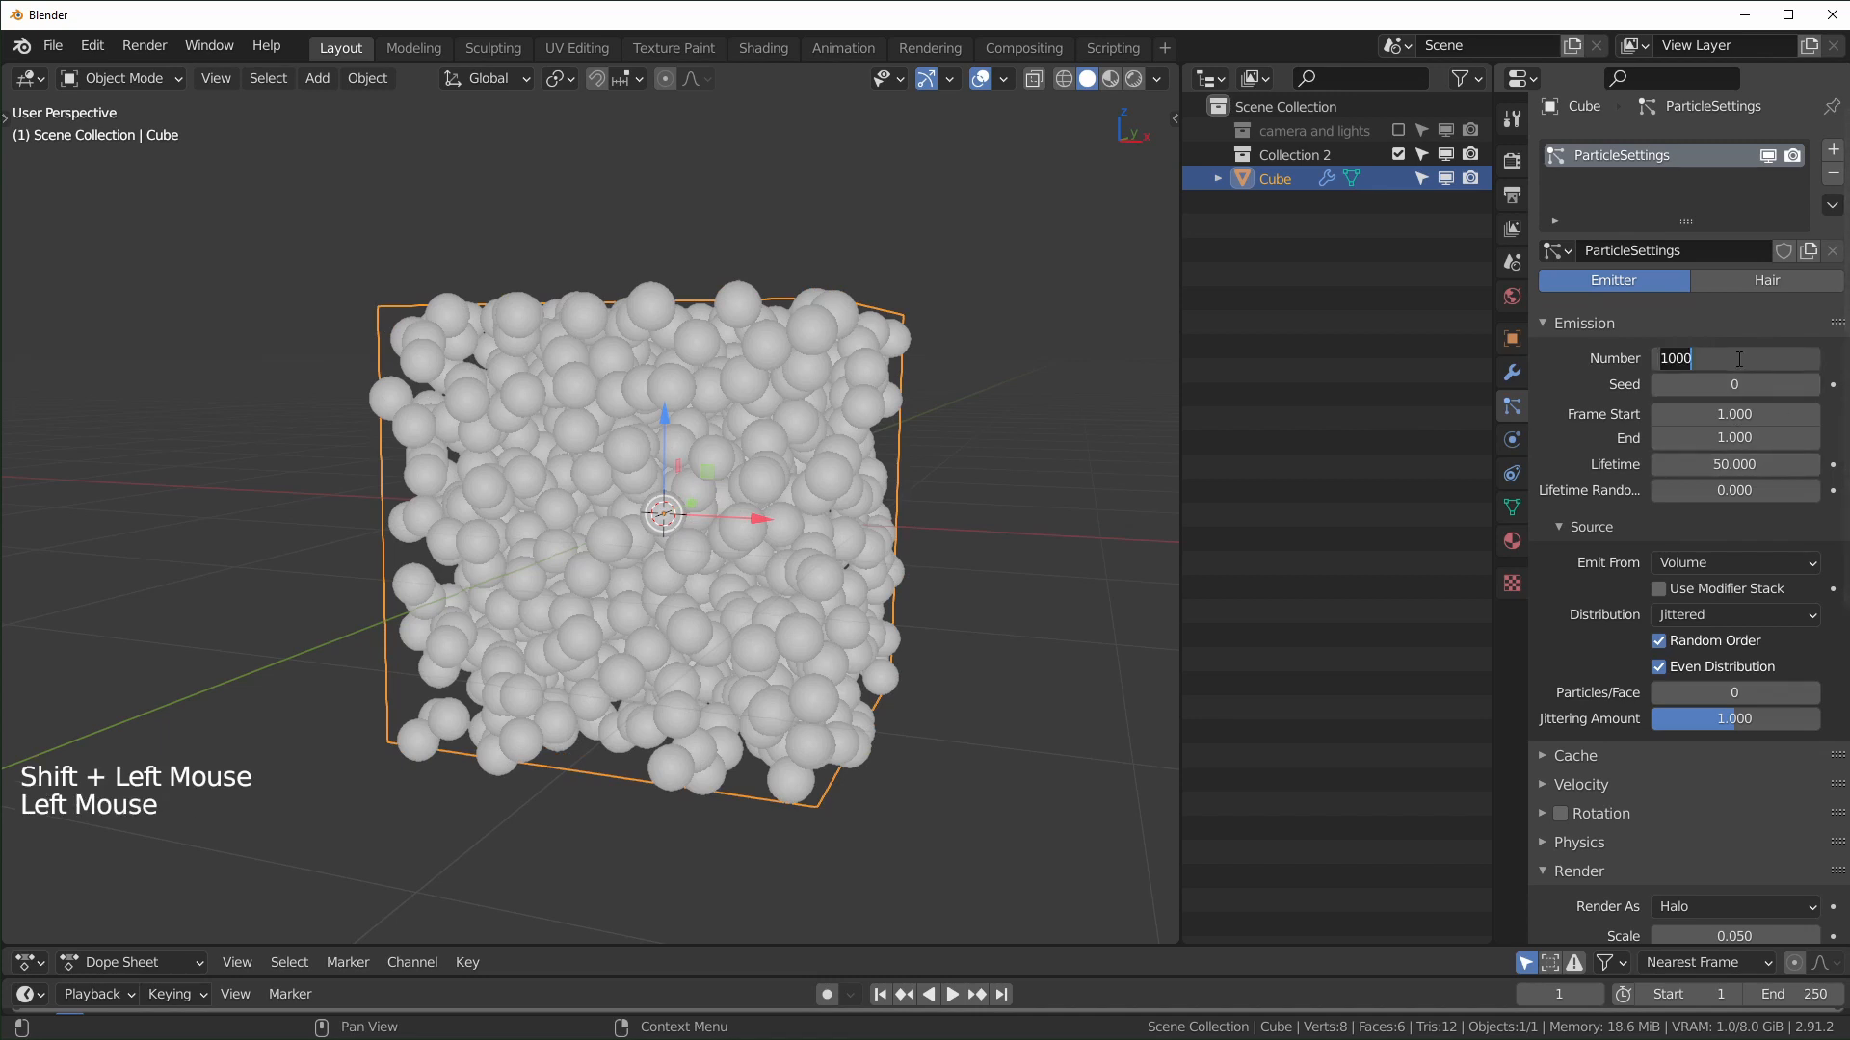
text(100)
middle_drag(958, 637, 697, 383)
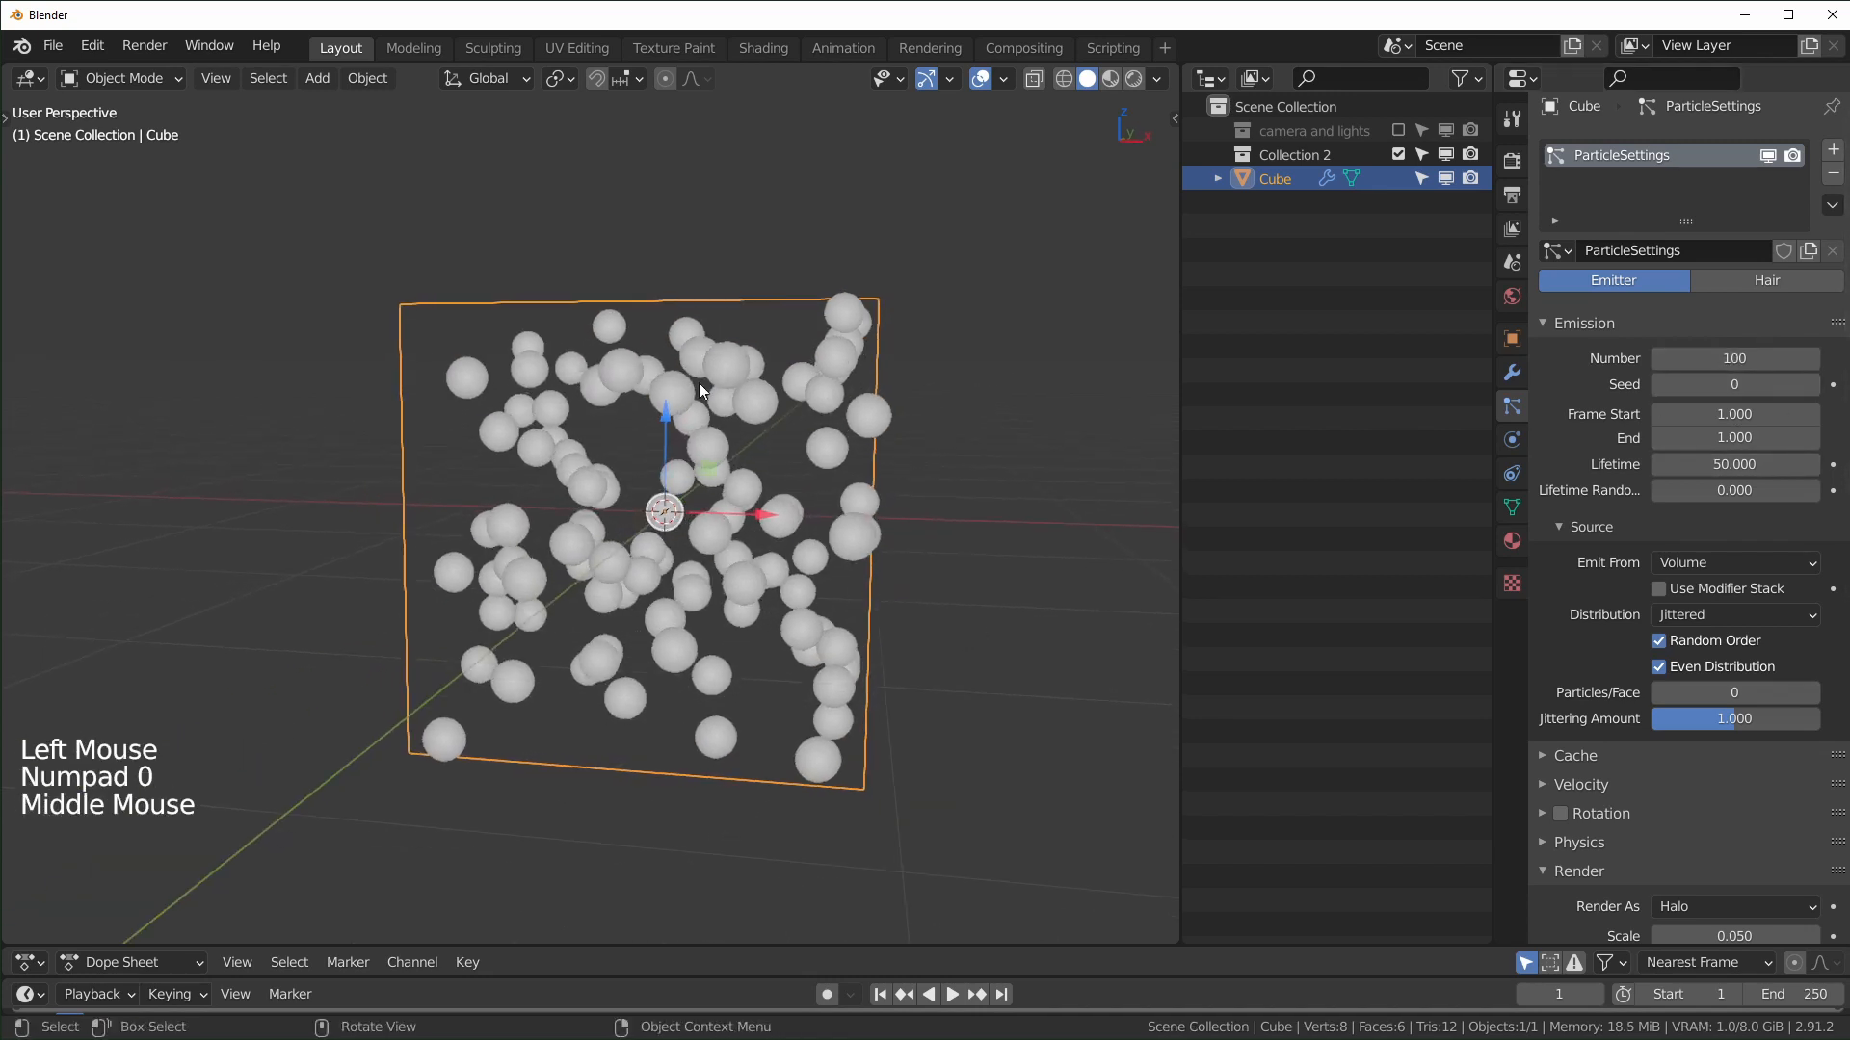
Step: Add a second cube and move it along the X axis, clear of the particle emitter
middle_drag(603, 469, 491, 470)
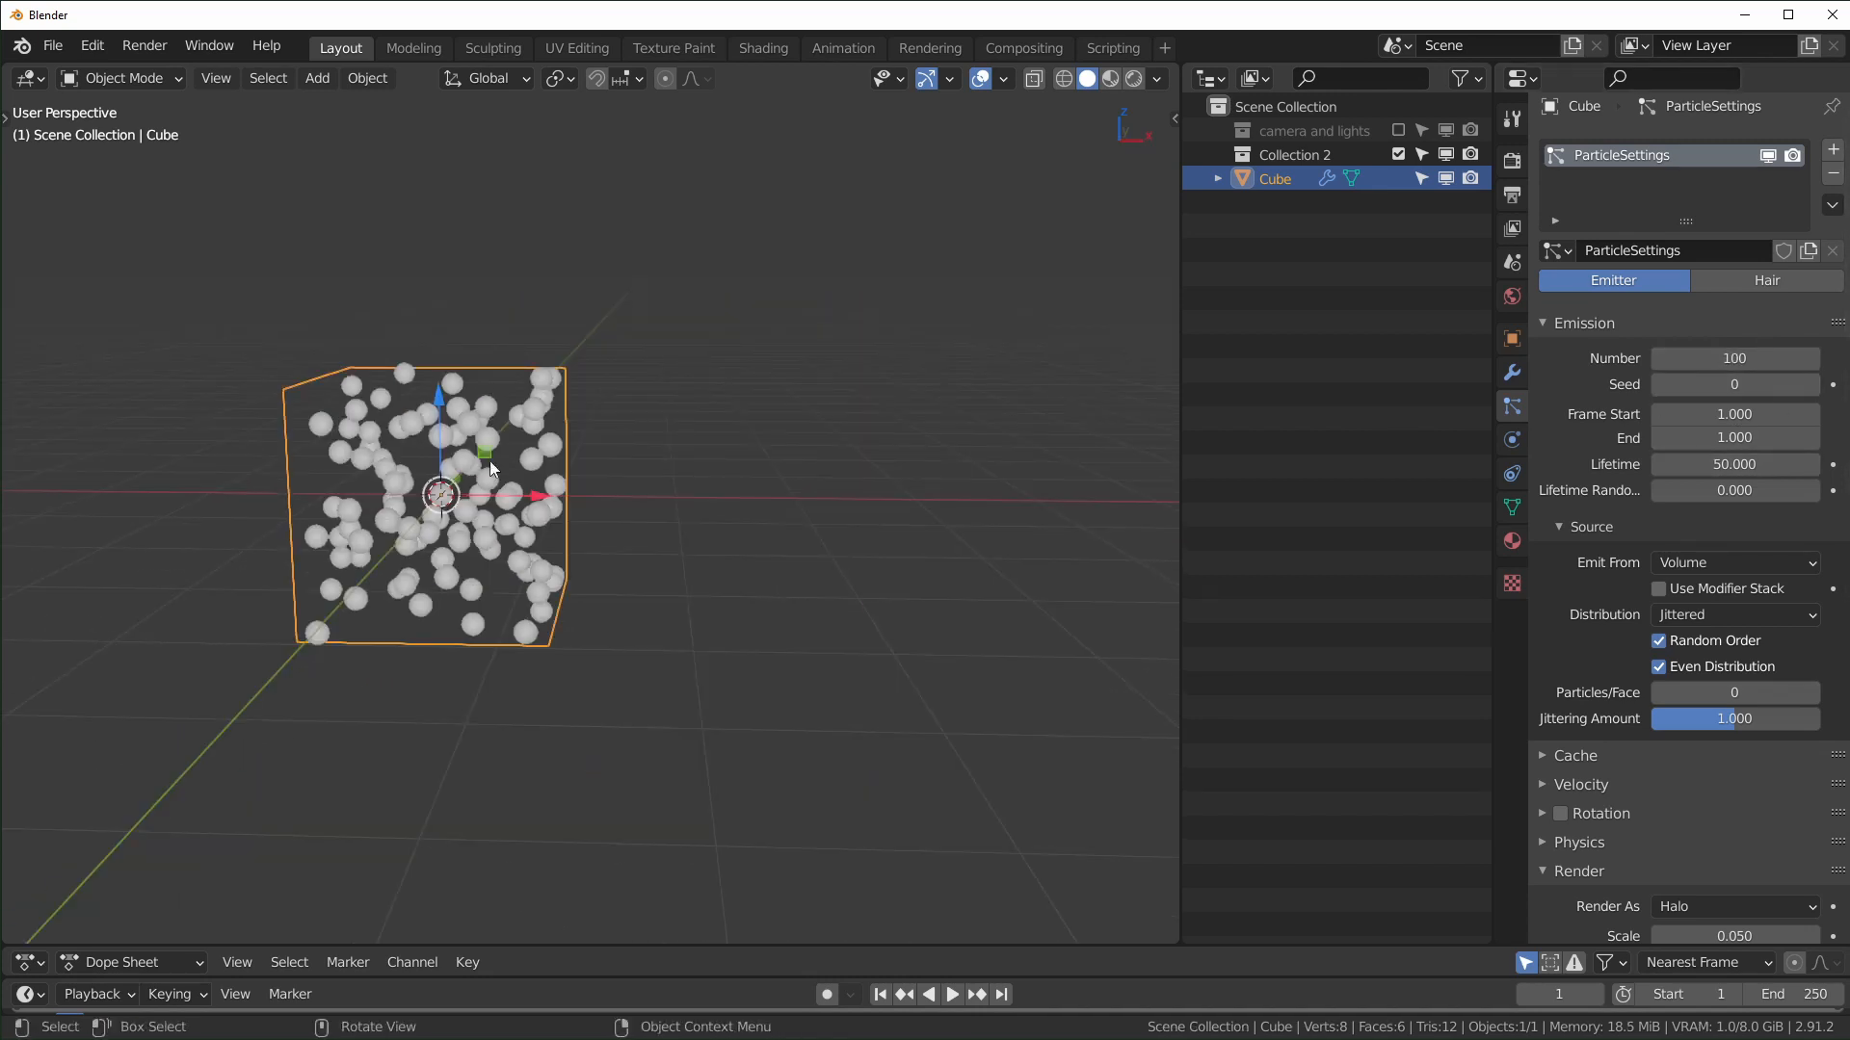
key(shift)
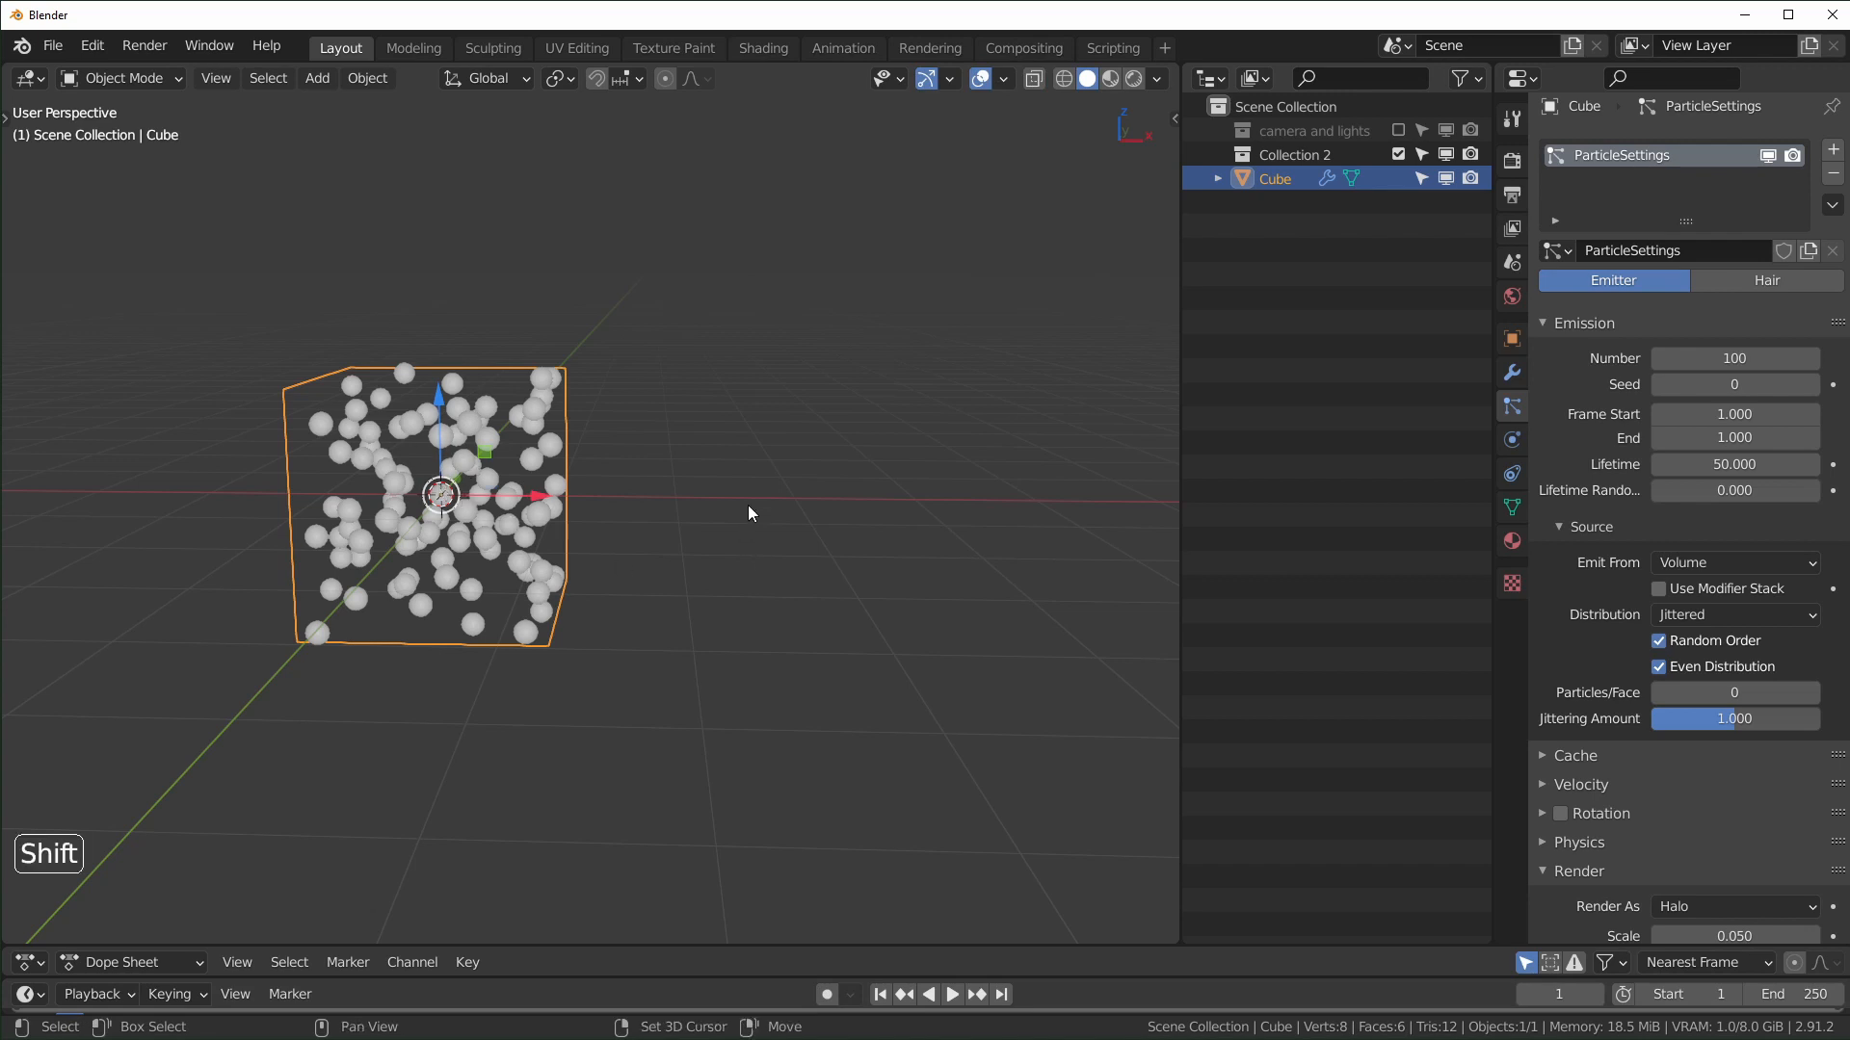
key(shift+a)
mouse_move(751, 508)
click(848, 528)
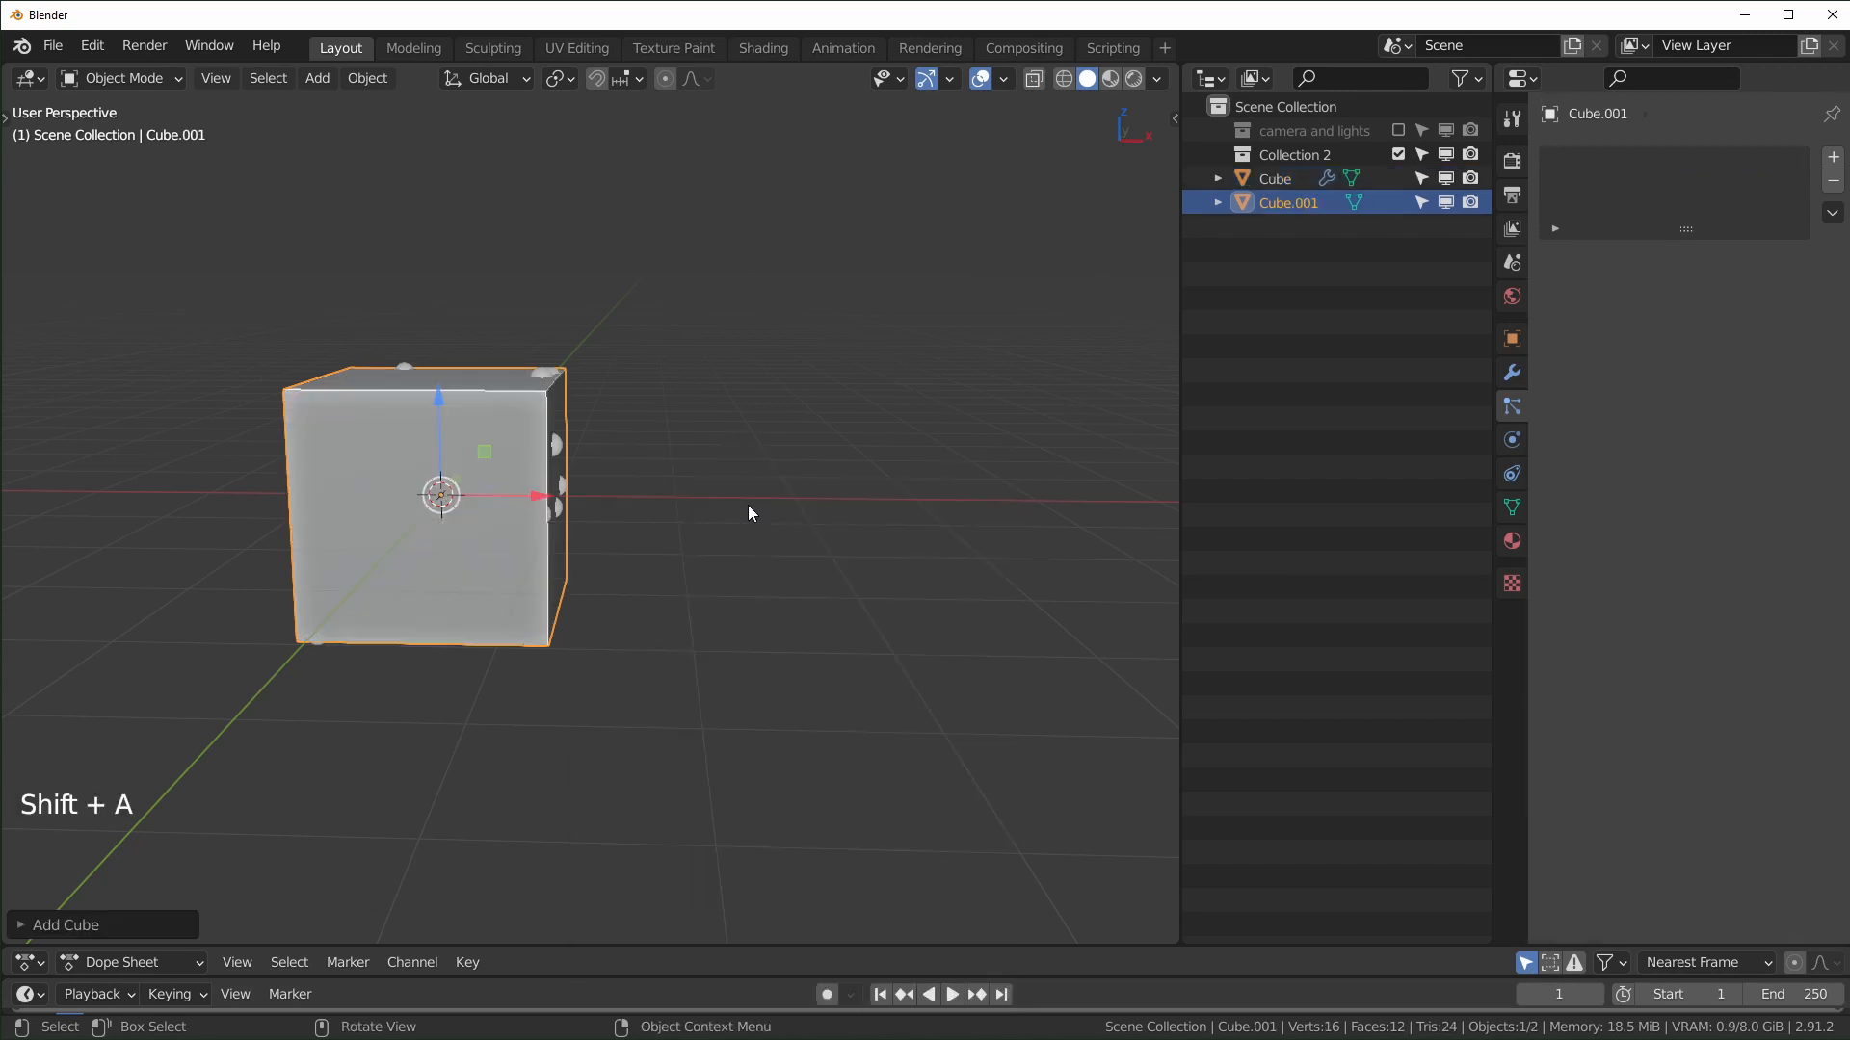
drag(522, 496, 285, 445)
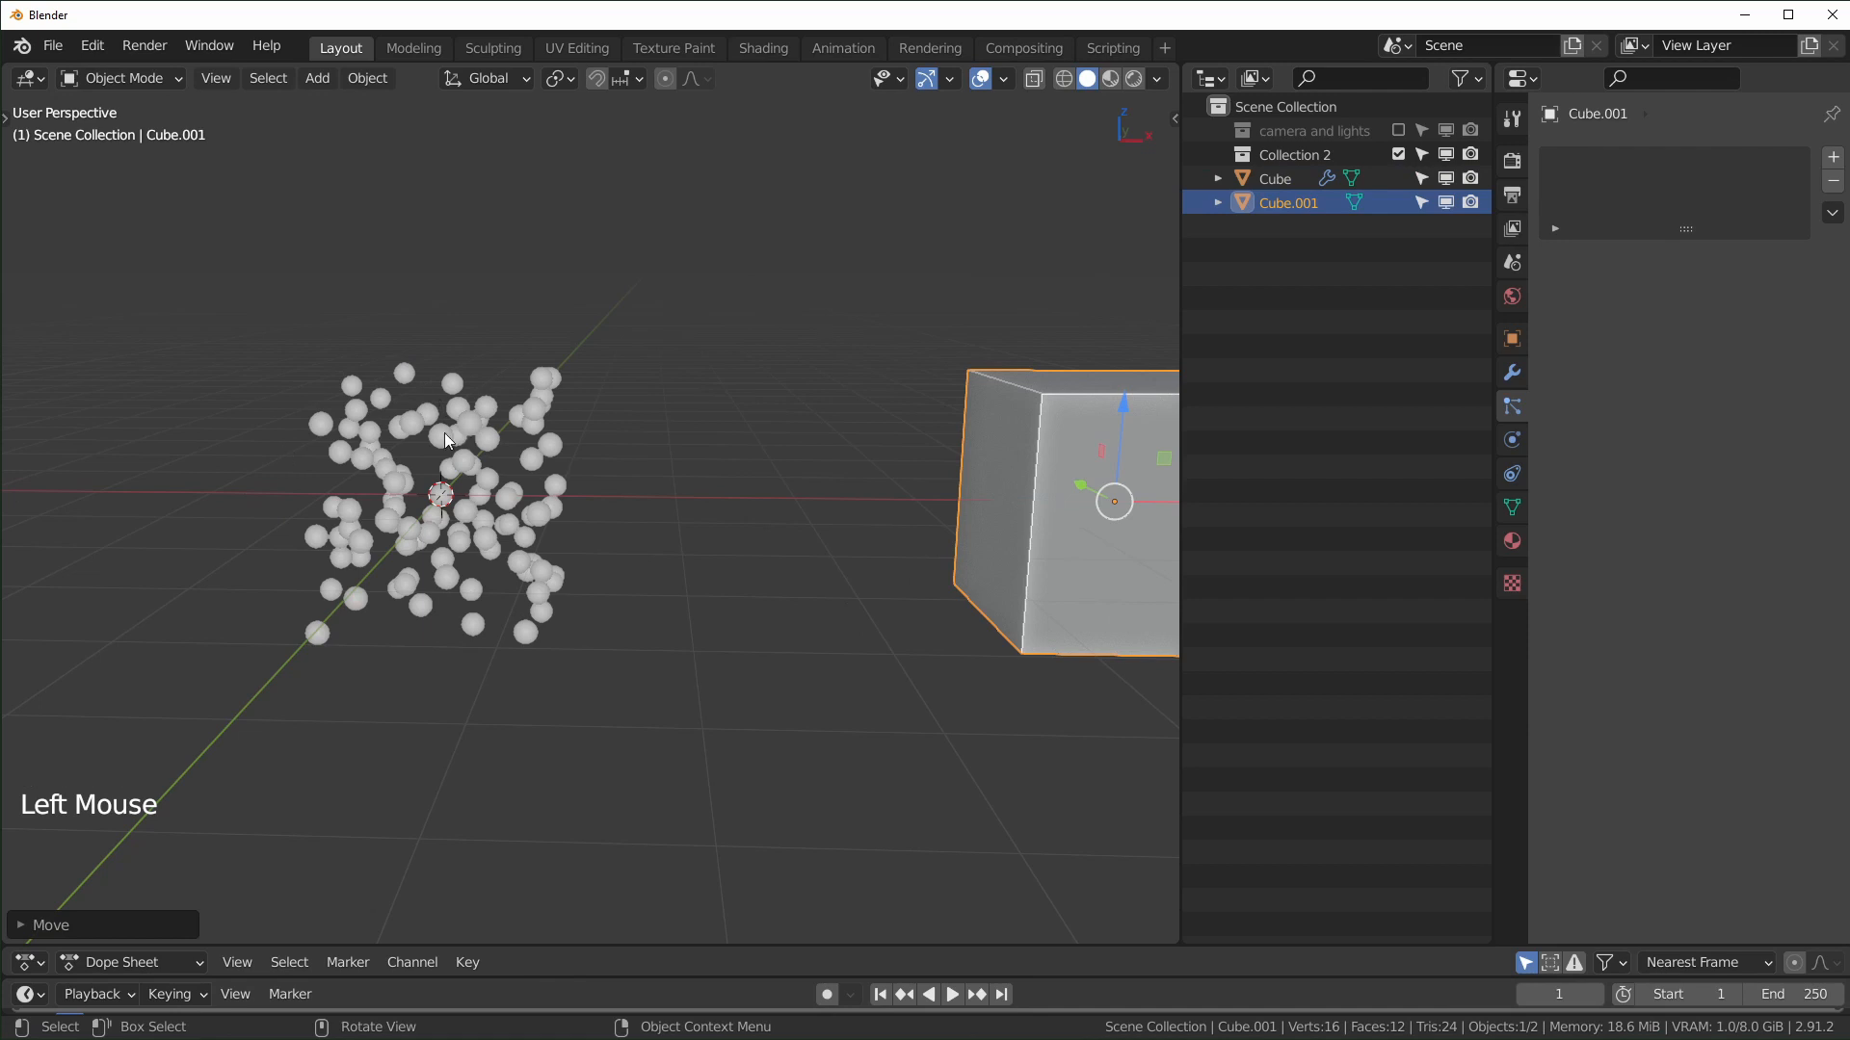
Step: Select the emitter cube and set its particles to render as Object
scroll(436, 516, up, 2)
shift+middle_drag(435, 517, 530, 391)
click(581, 403)
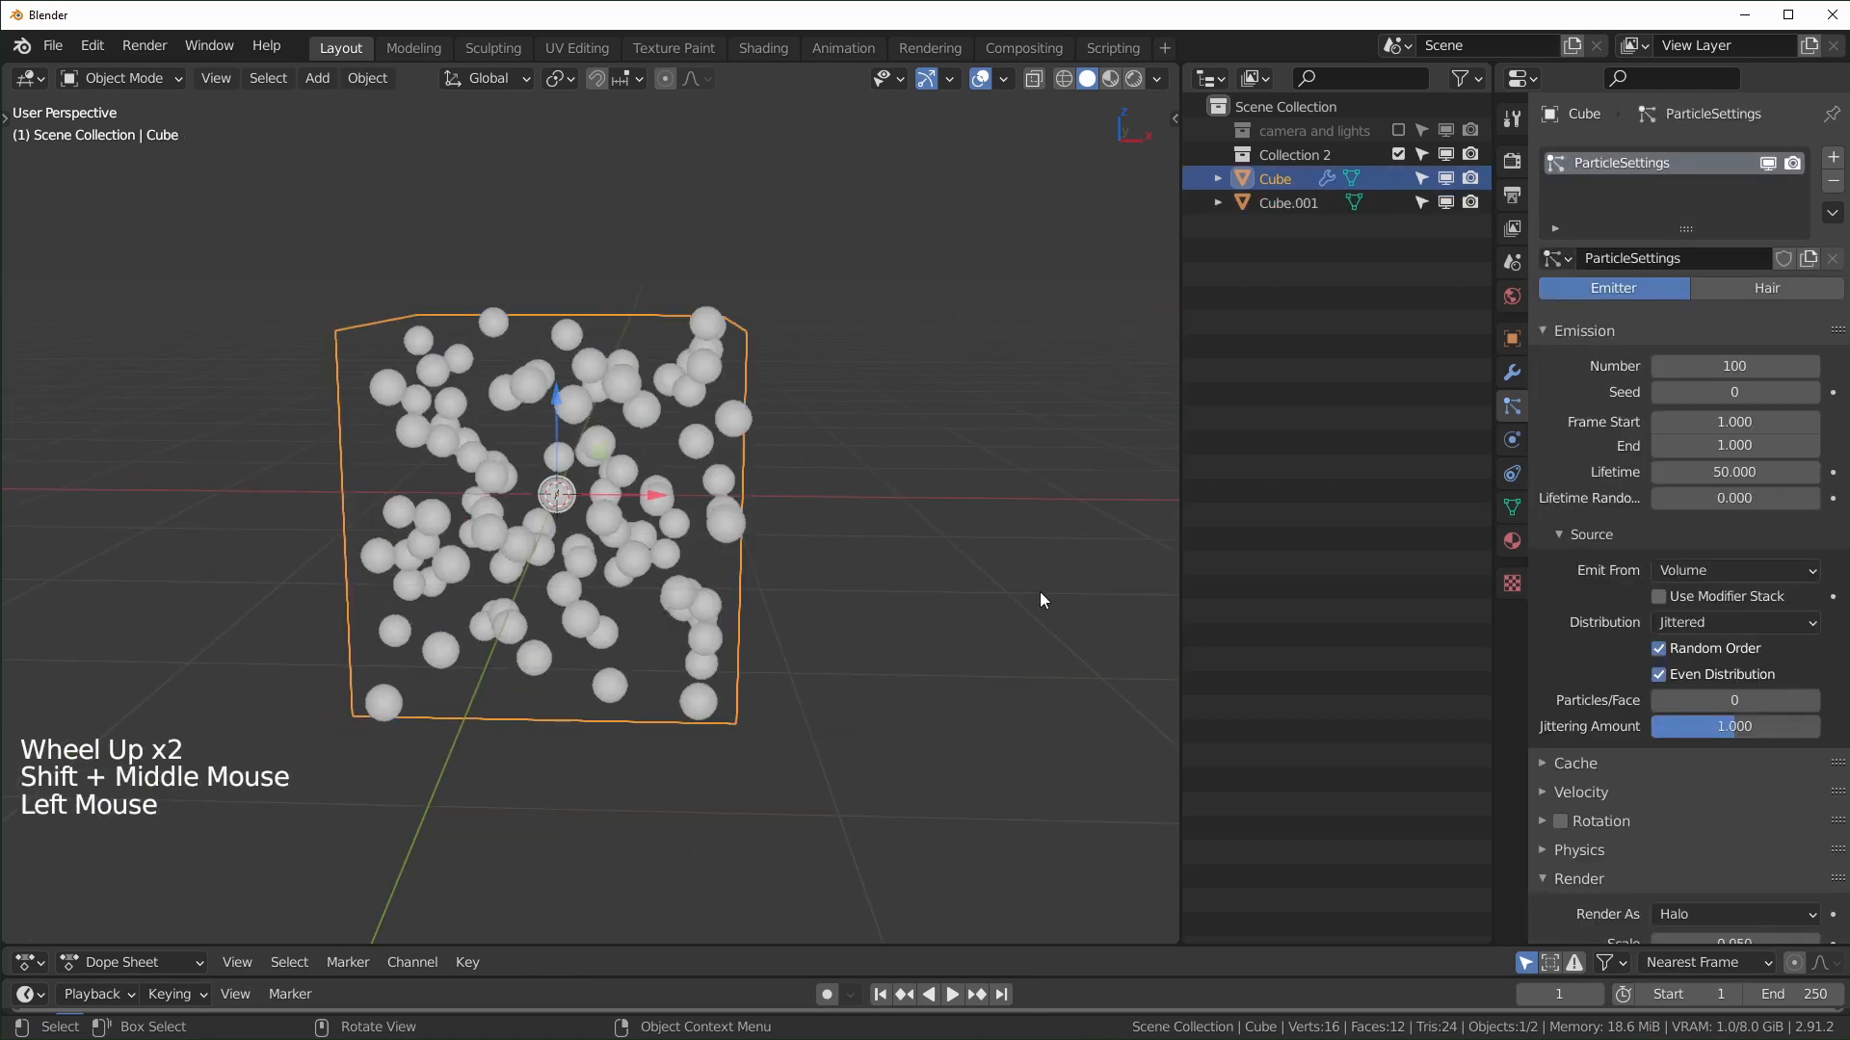
scroll(1631, 630, down, 11)
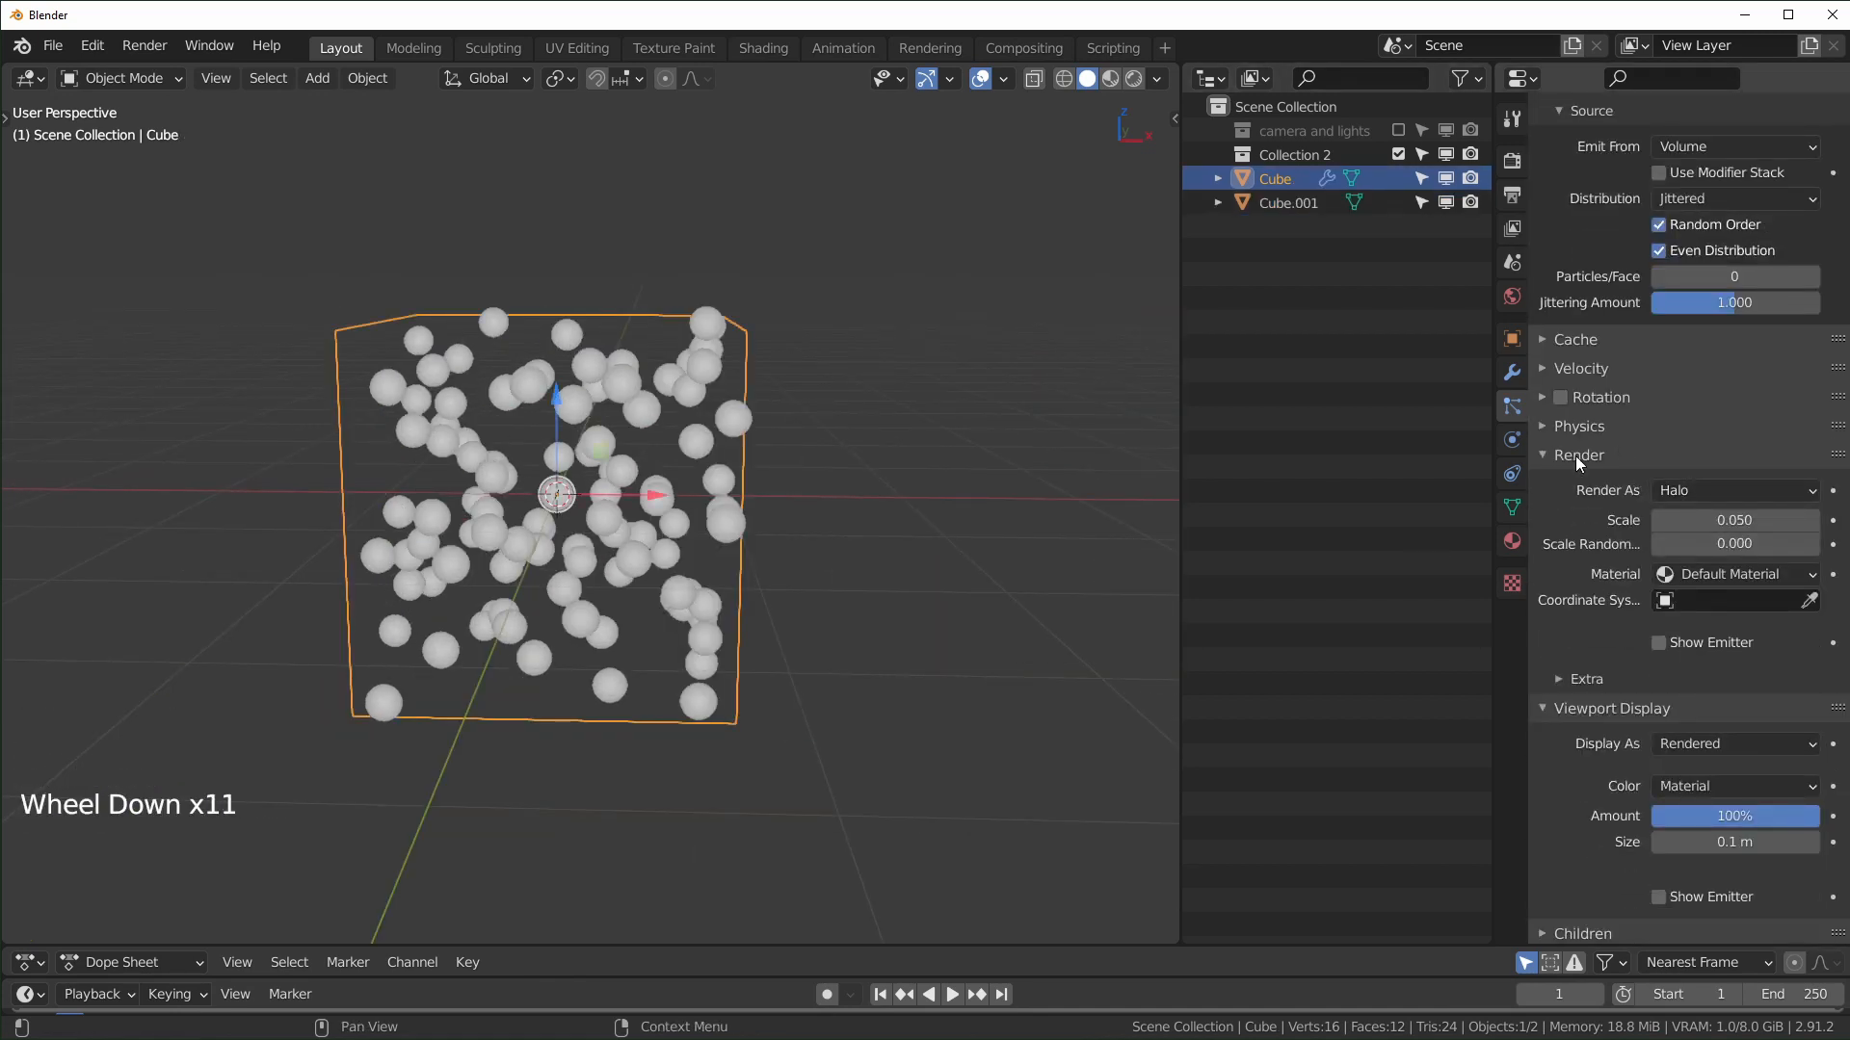
click(1691, 488)
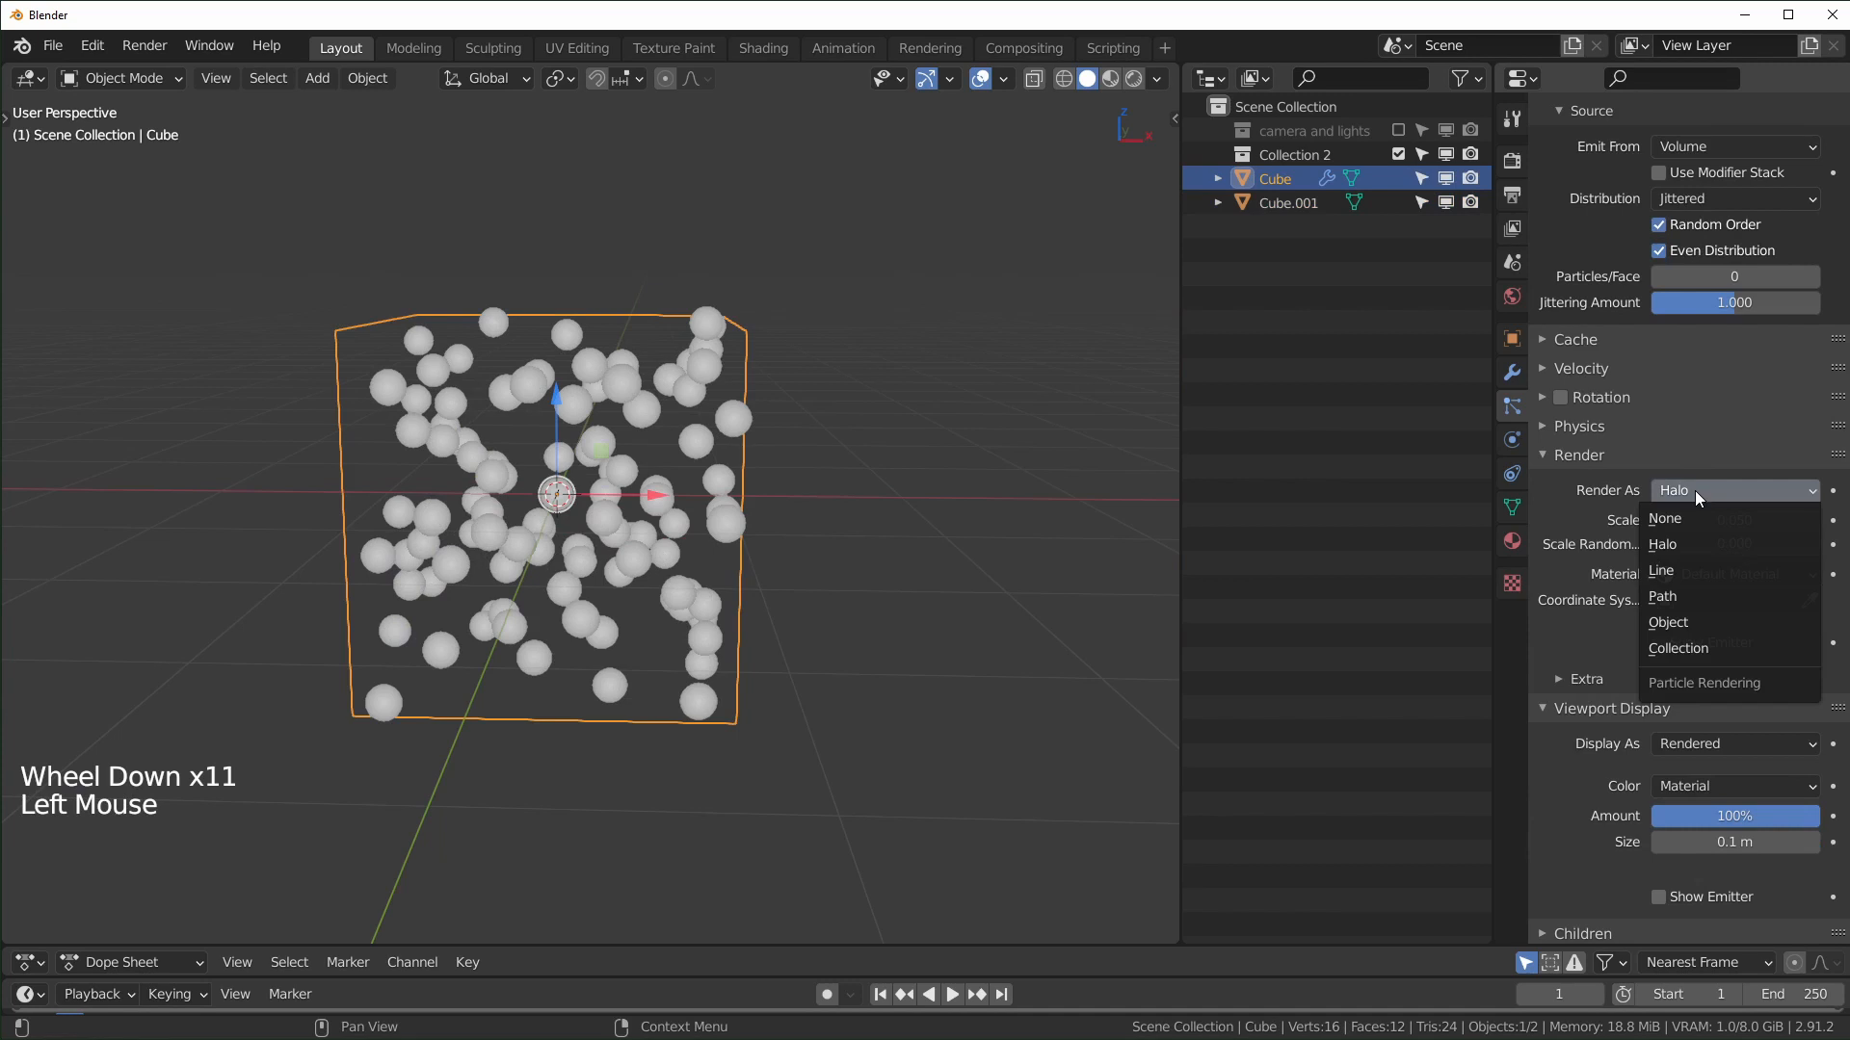
click(1680, 621)
Step: Pick the second cube, Cube.001, as the instance object for the particles
shift+middle_drag(1031, 487, 887, 500)
scroll(887, 500, down, 4)
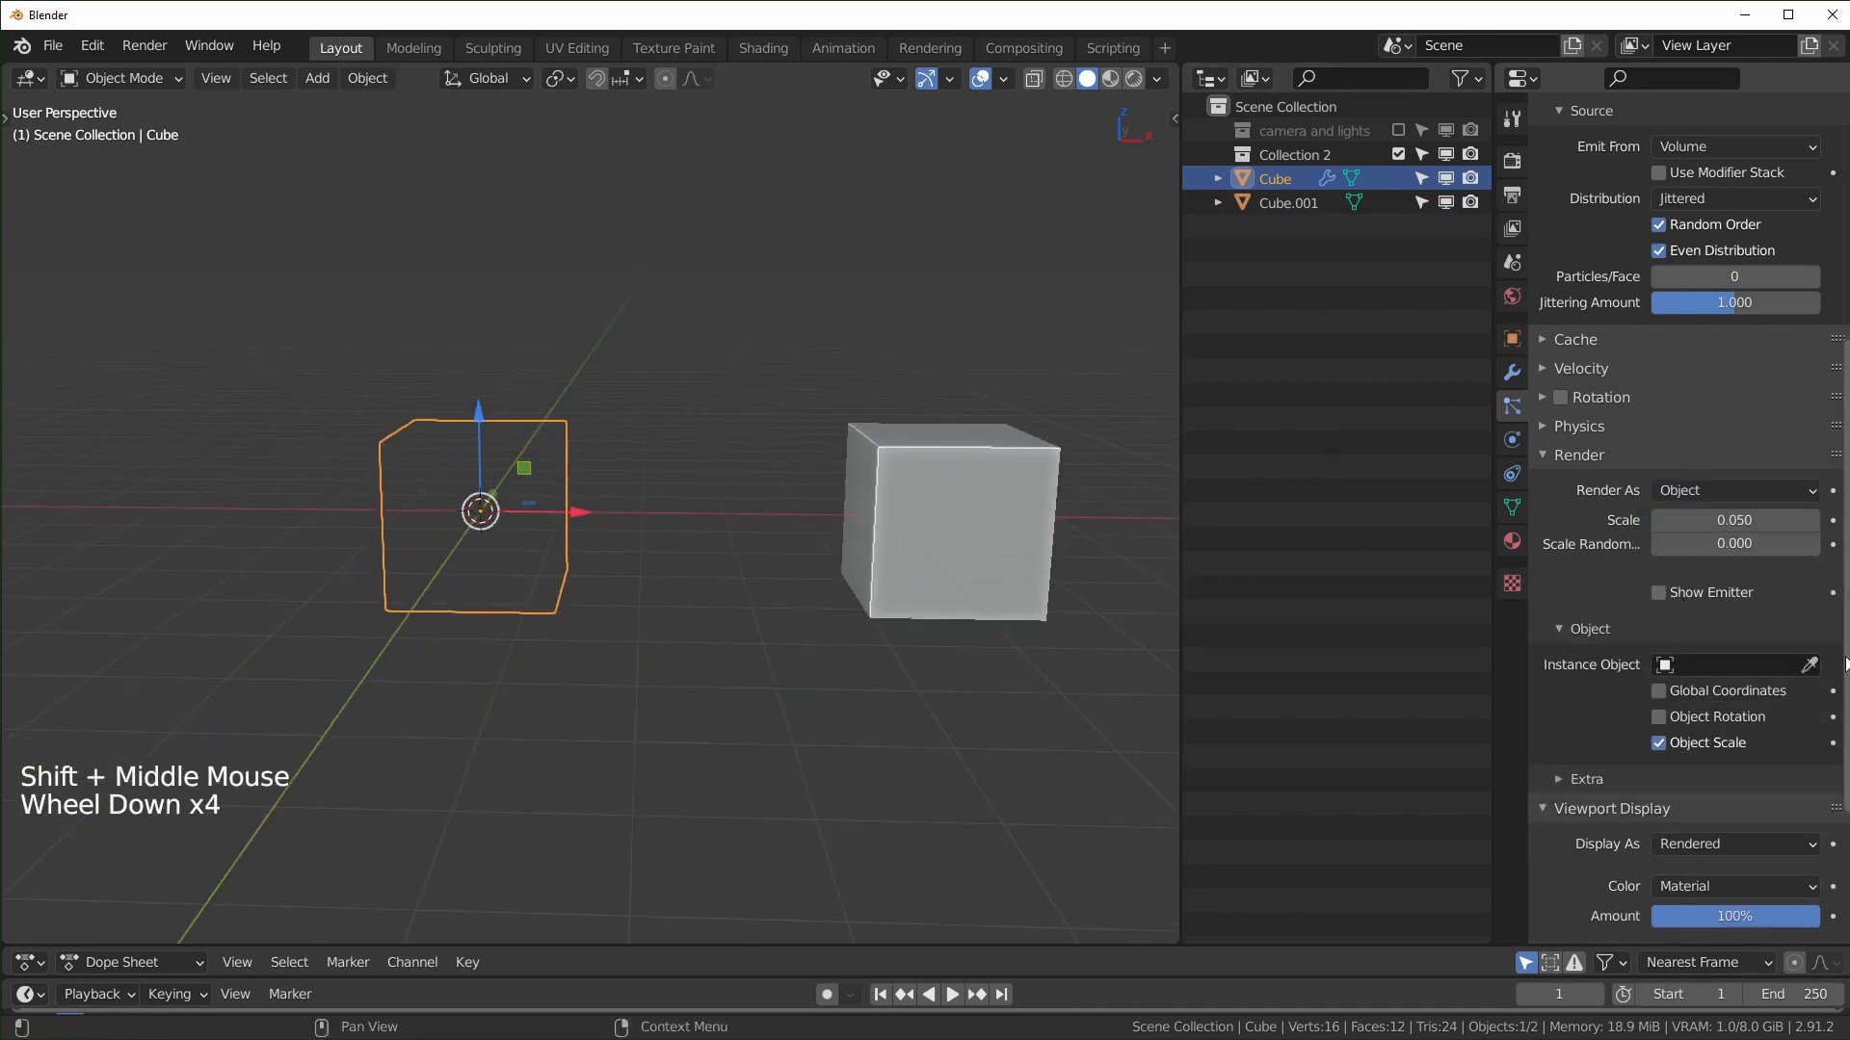
click(1809, 664)
click(1009, 445)
scroll(653, 575, up, 6)
shift+middle_drag(653, 575, 734, 372)
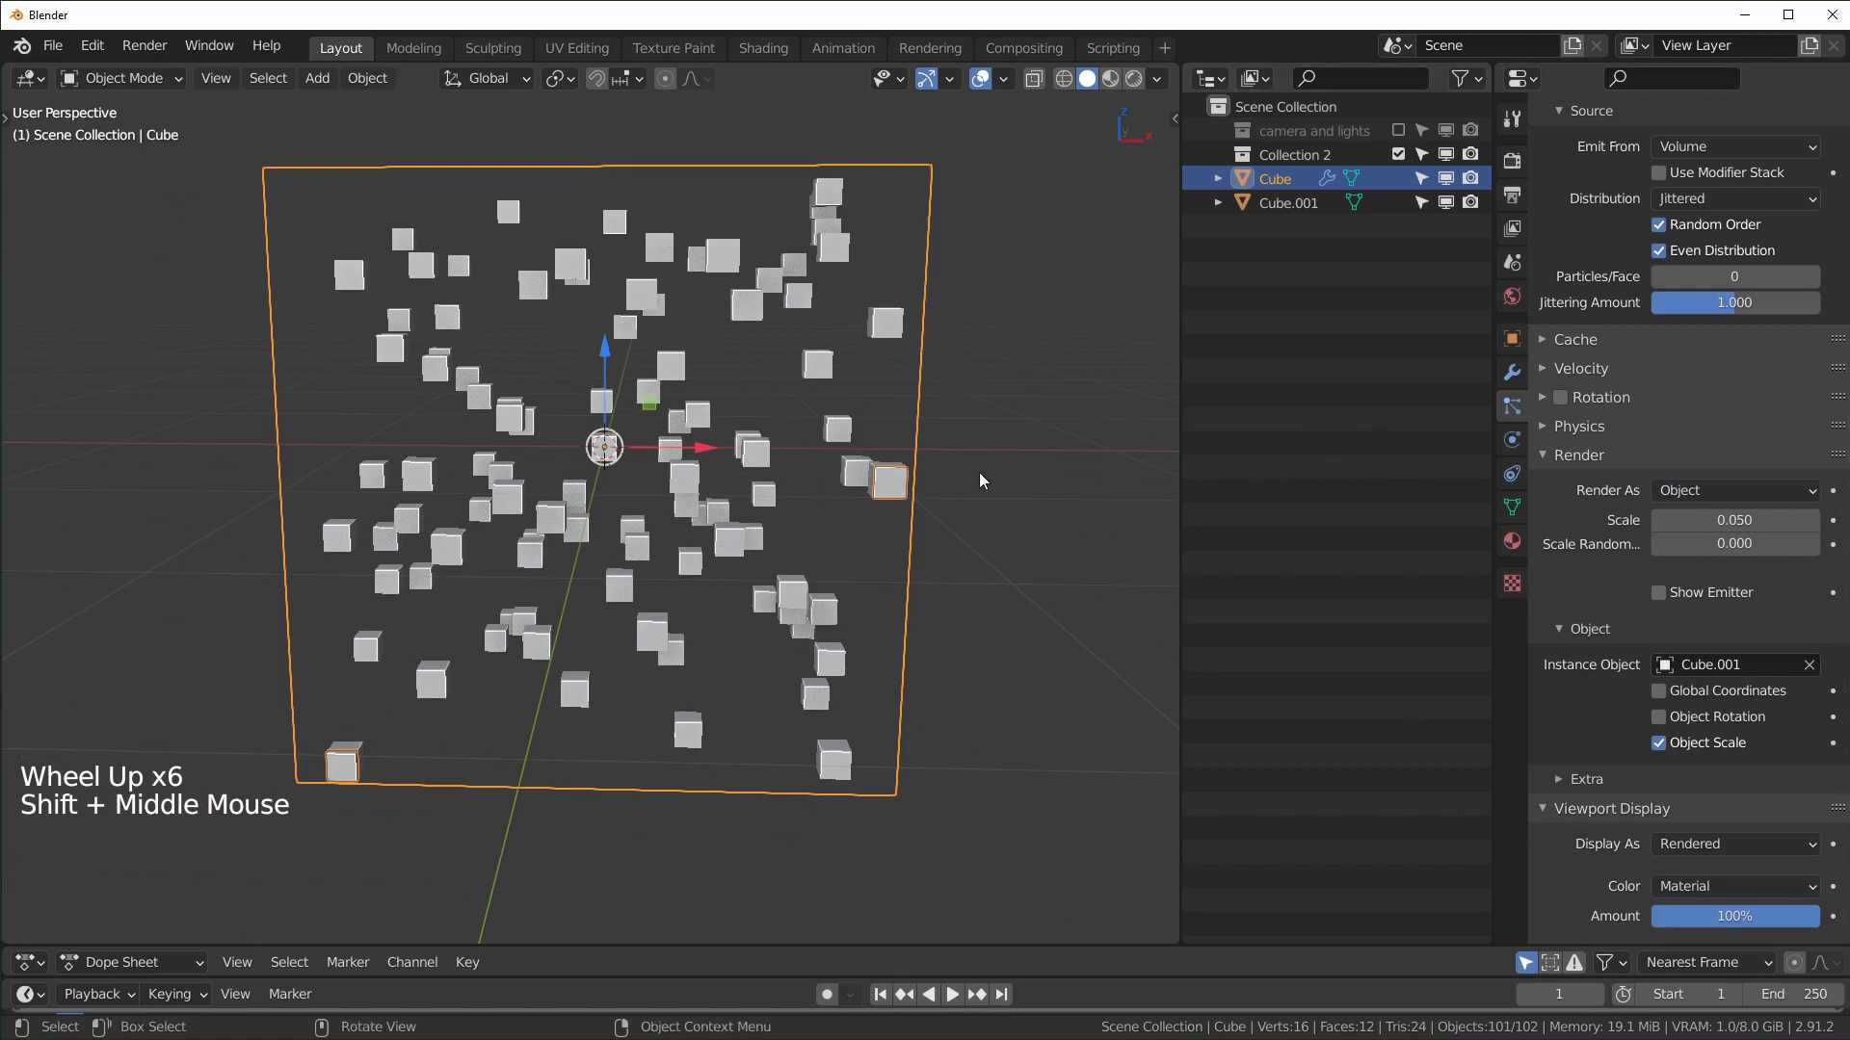
Step: Enable rotation for the emitter cube's particles and expand the rotation settings
mouse_move(1734, 520)
shift+mouse_down()
mouse_move(1792, 520)
mouse_move(1734, 520)
mouse_move(1744, 547)
mouse_move(1777, 545)
mouse_move(1733, 545)
shift+mouse_up()
mouse_move(731, 395)
middle_down()
mouse_move(817, 298)
mouse_move(695, 367)
mouse_move(718, 381)
middle_up()
click(1559, 397)
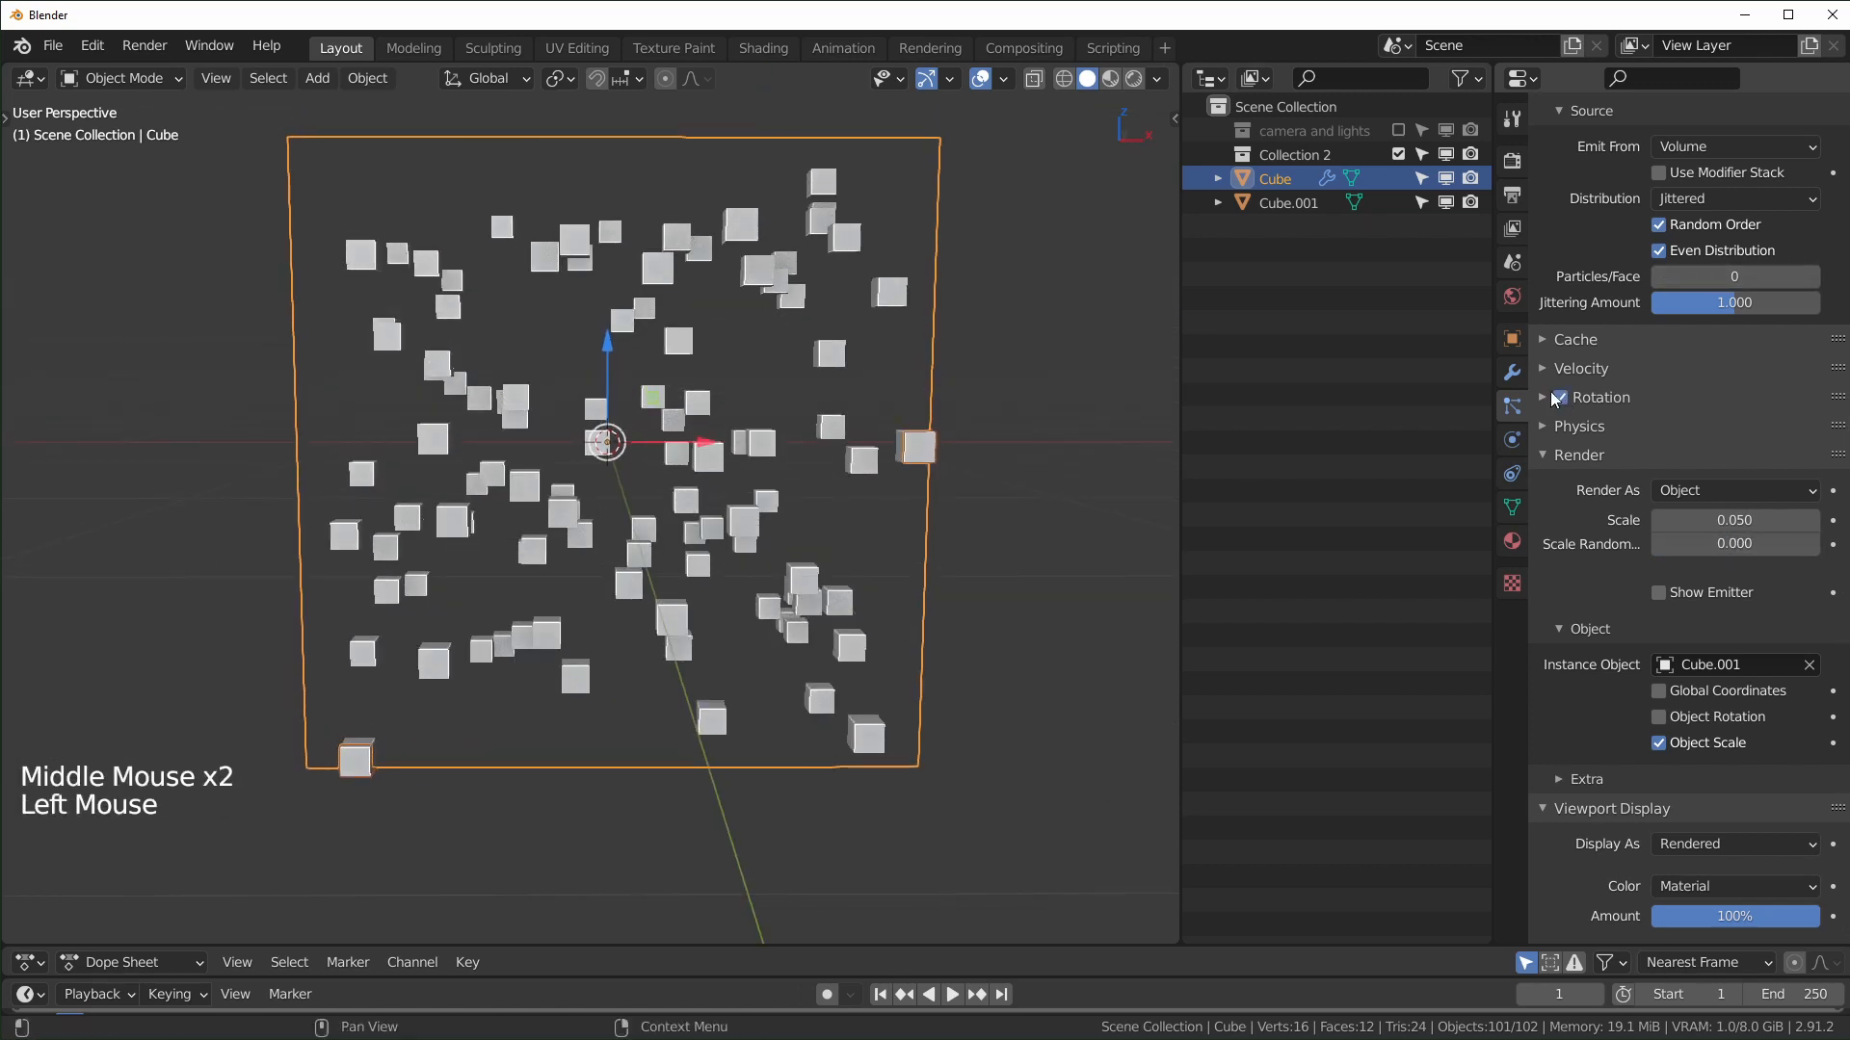
click(1545, 395)
mouse_move(1703, 459)
mouse_down()
mouse_move(1787, 459)
mouse_move(1732, 458)
mouse_up()
Step: Change the particle distribution inside the emitter's volume from Jittered to Grid
scroll(1731, 328, up, 3)
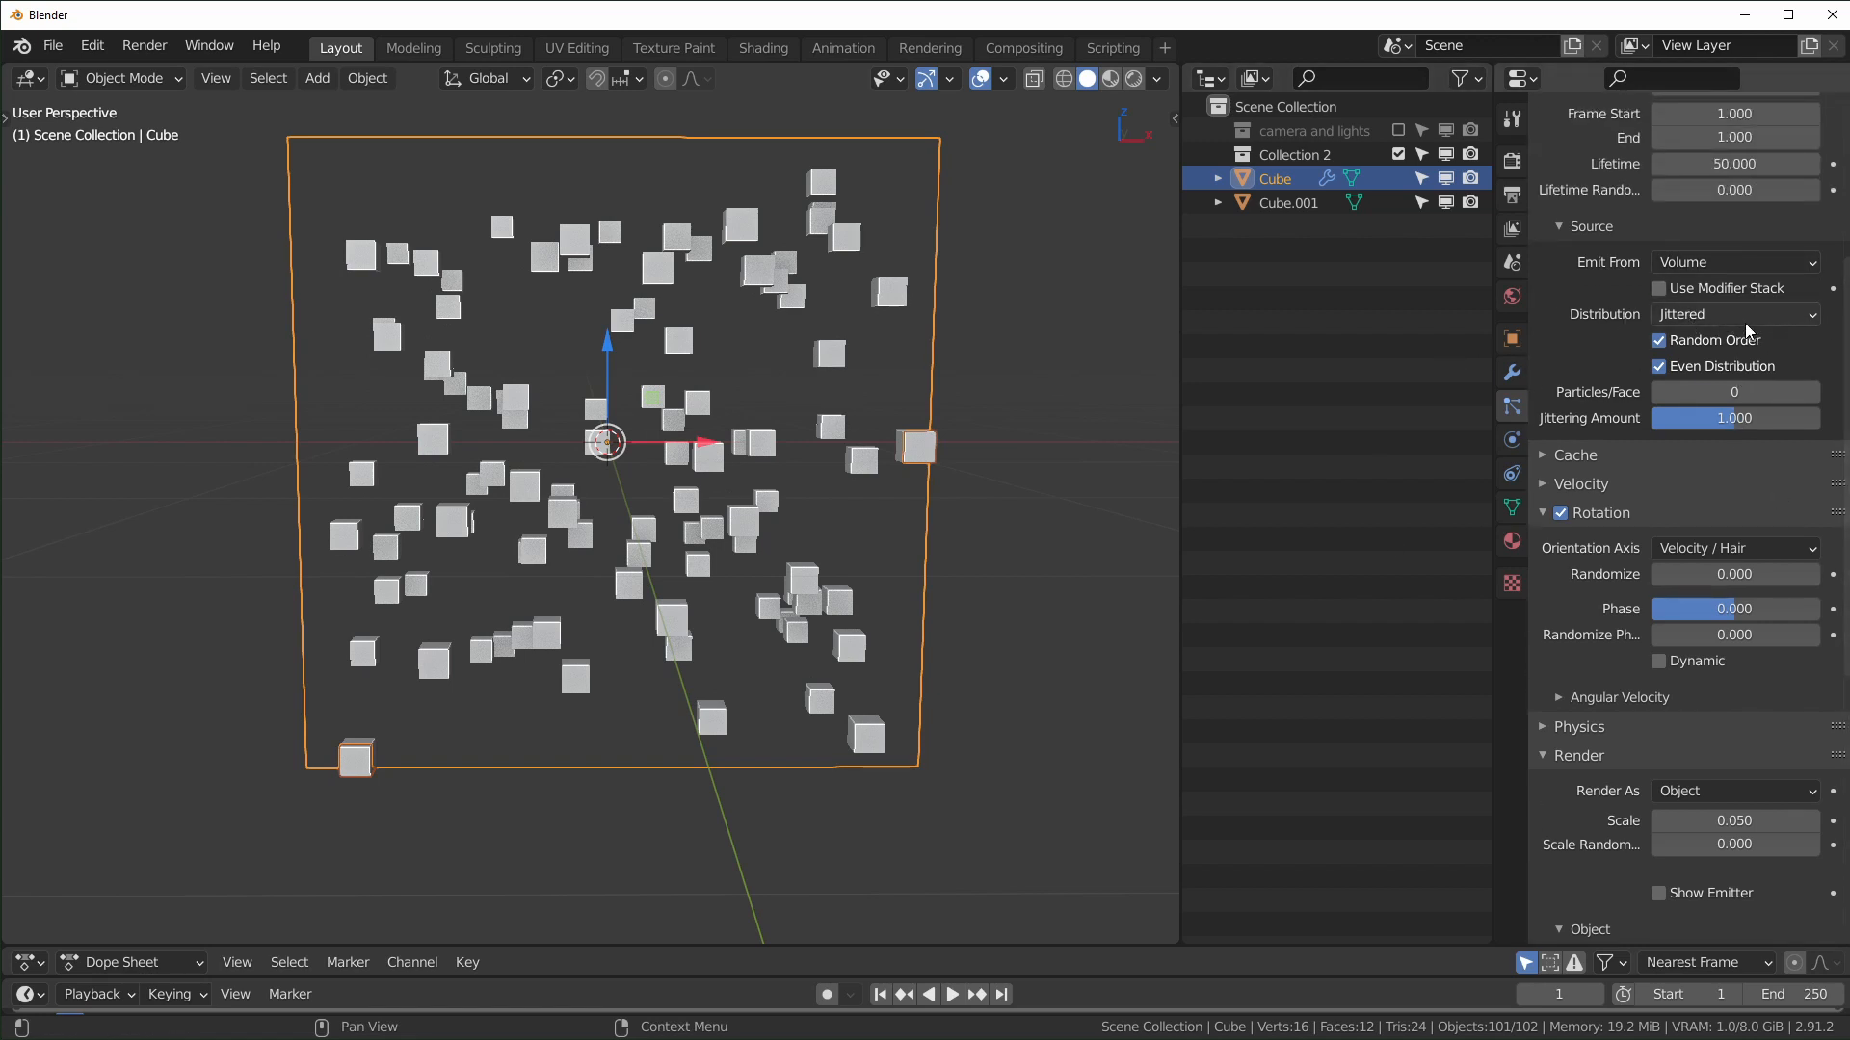
click(1713, 314)
click(1680, 393)
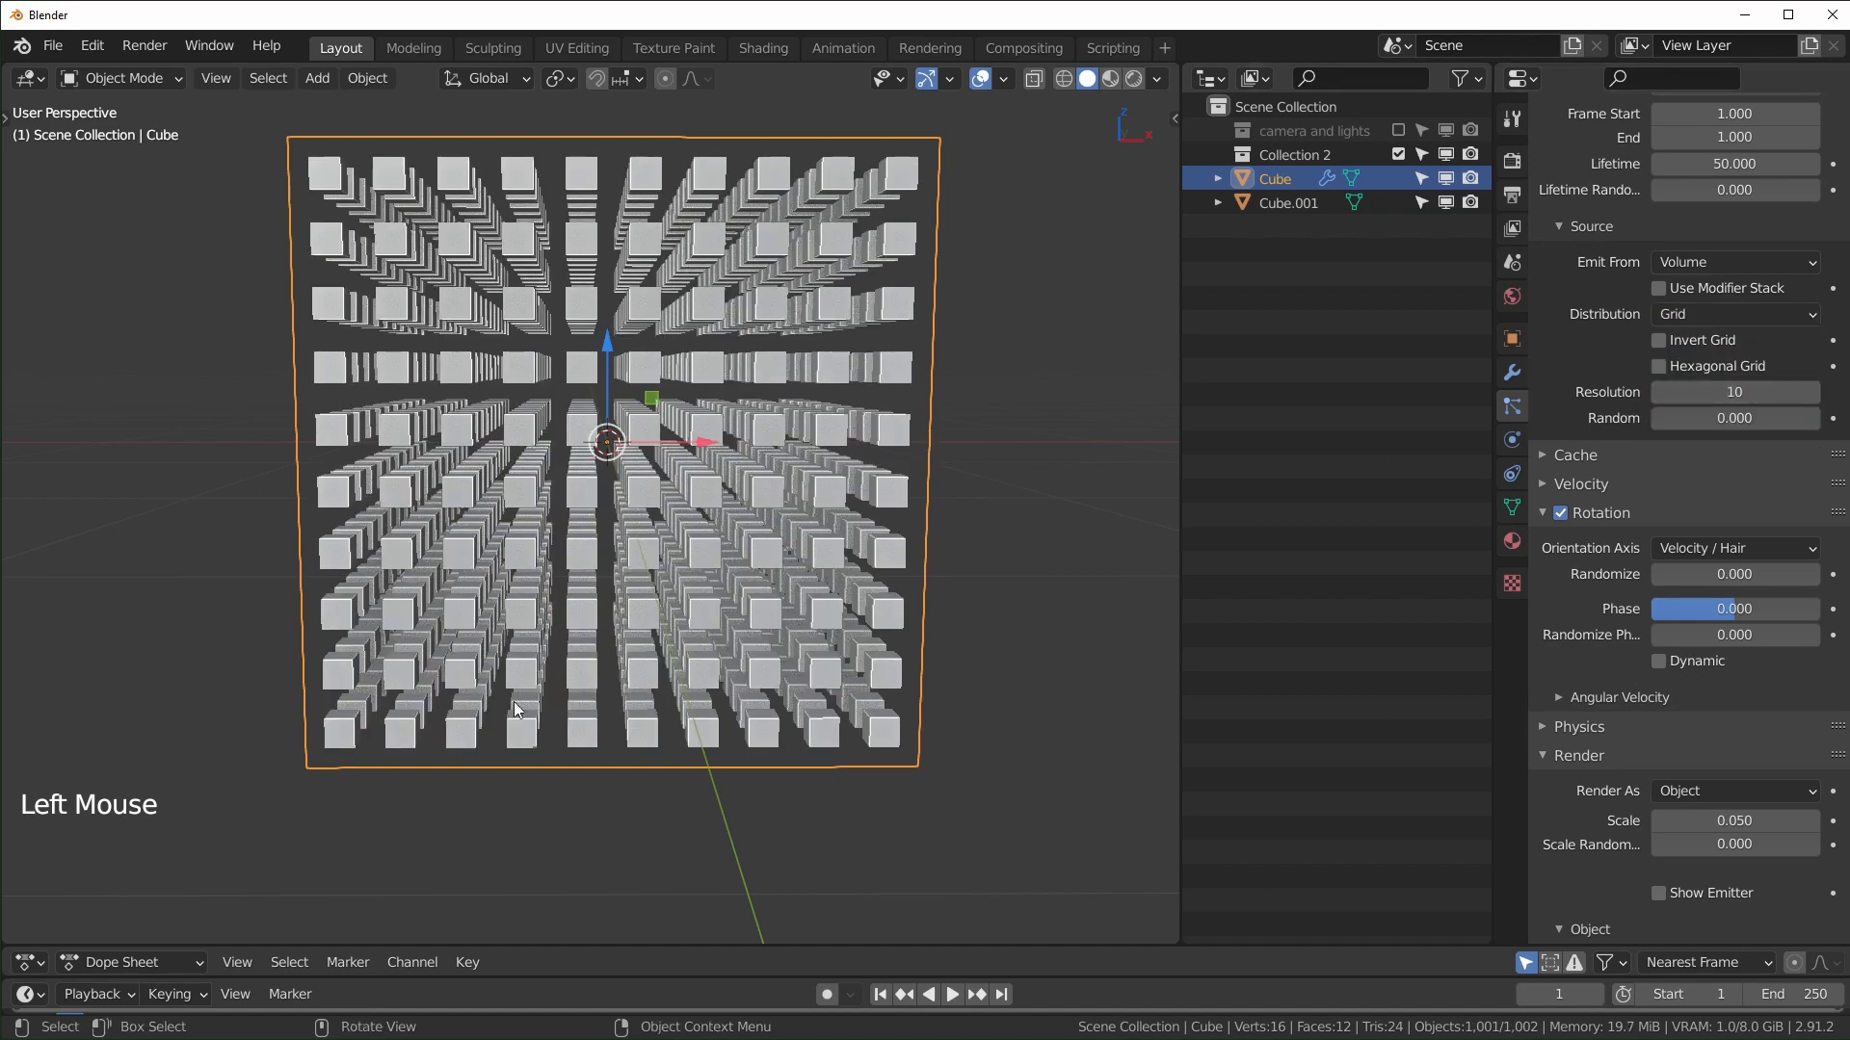
middle_drag(733, 540, 622, 431)
scroll(741, 530, up, 2)
scroll(776, 488, down, 3)
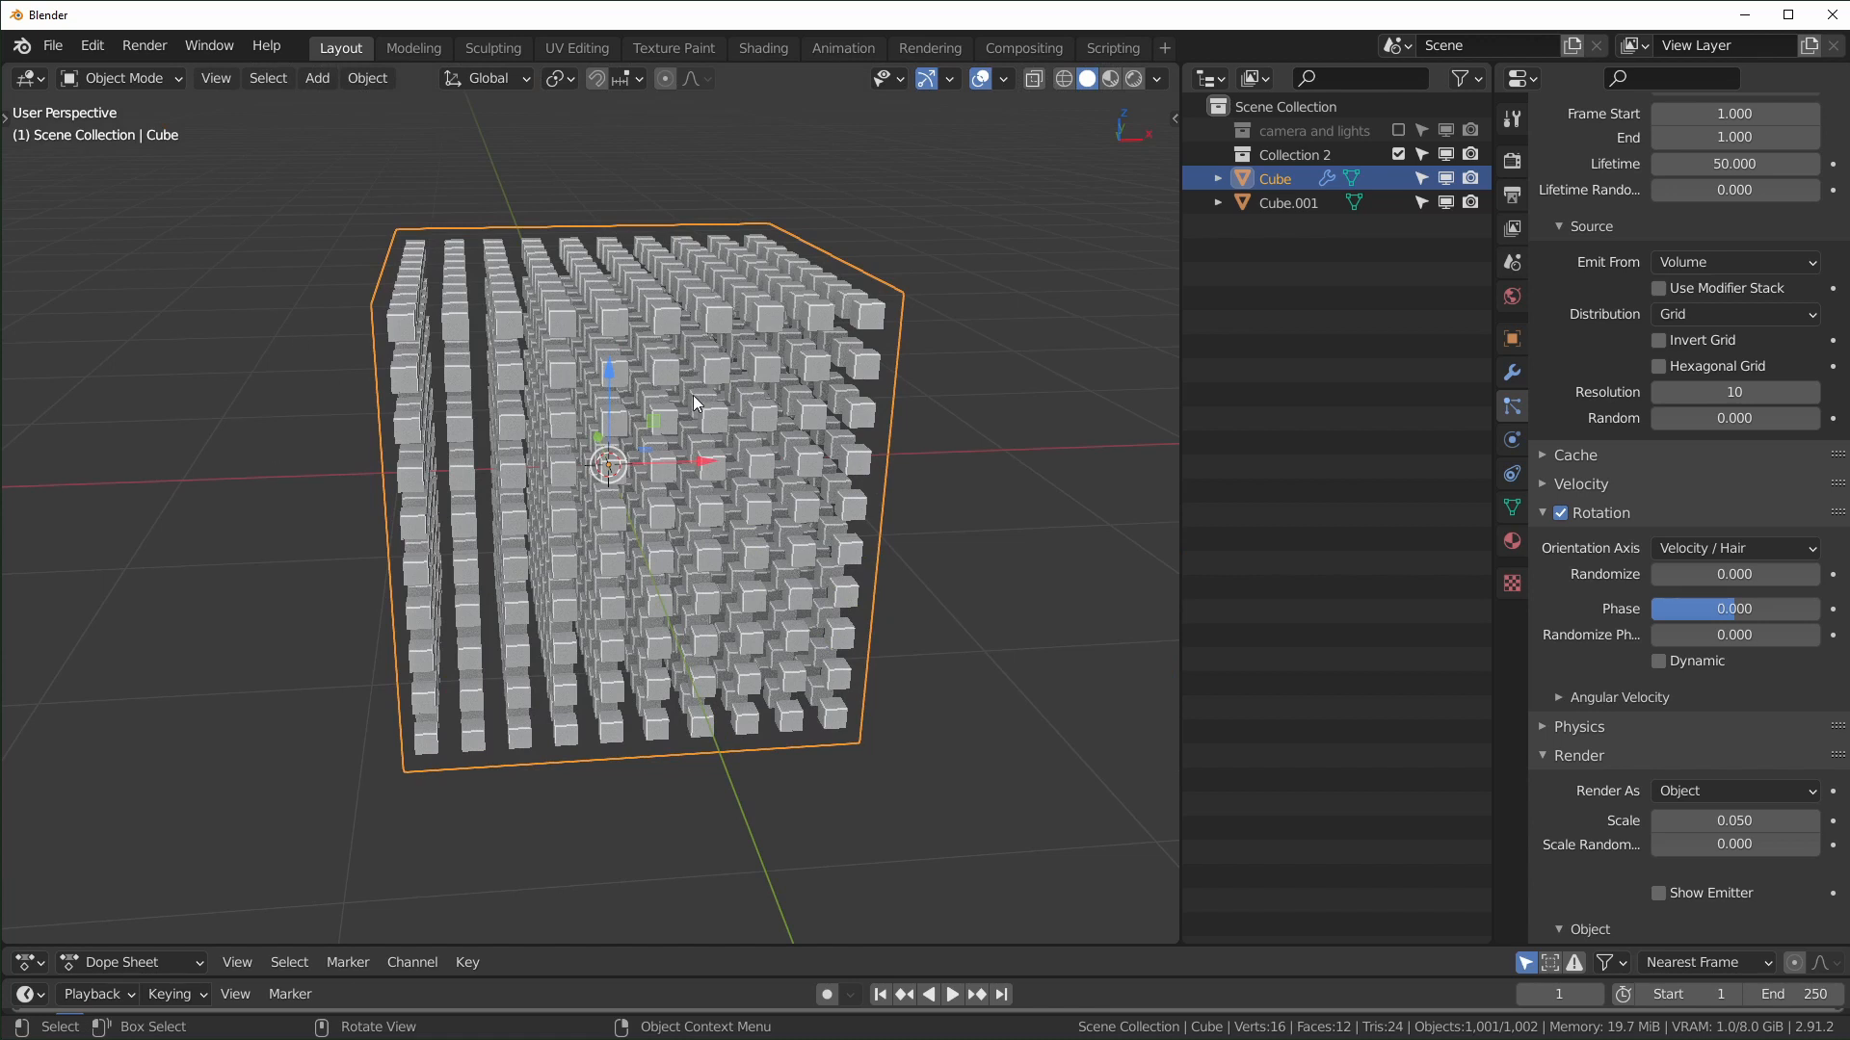
Step: Scale the emitter cube's top face down to about a fifth of its width to taper the mesh into a pyramid
key(Tab)
key(3)
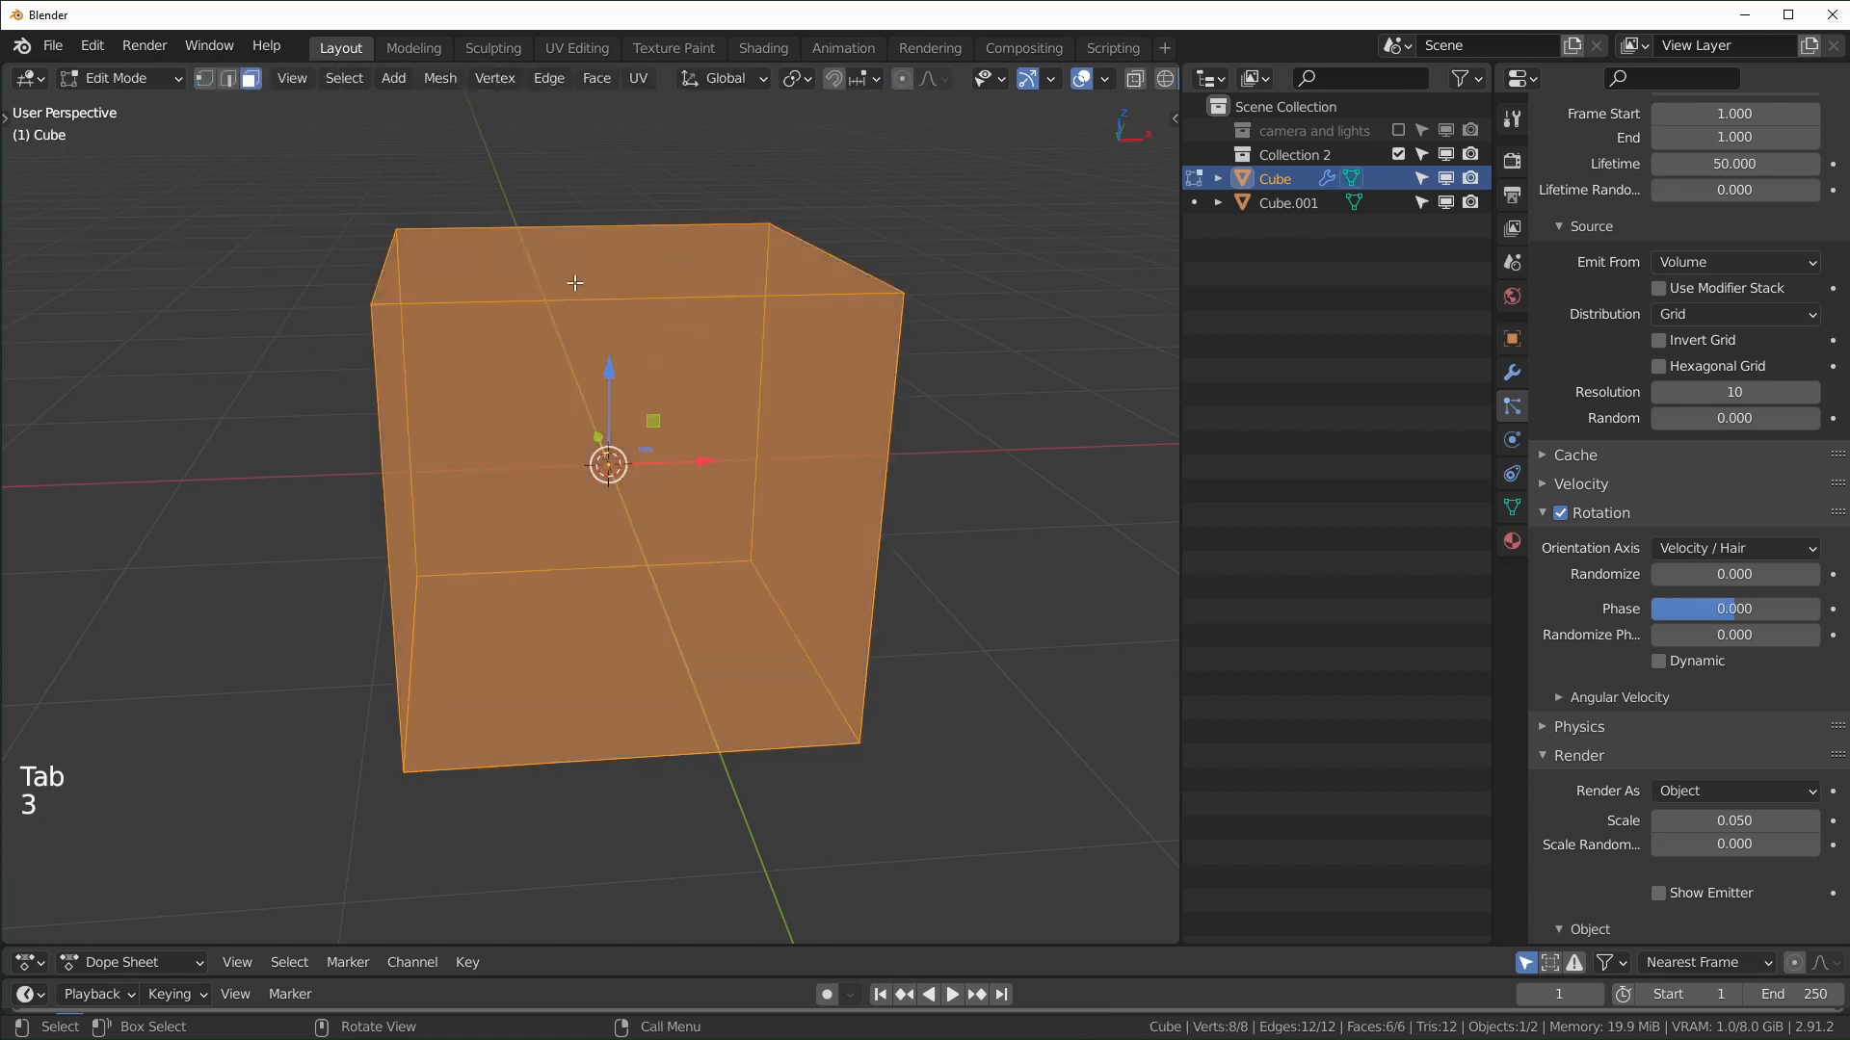
click(624, 260)
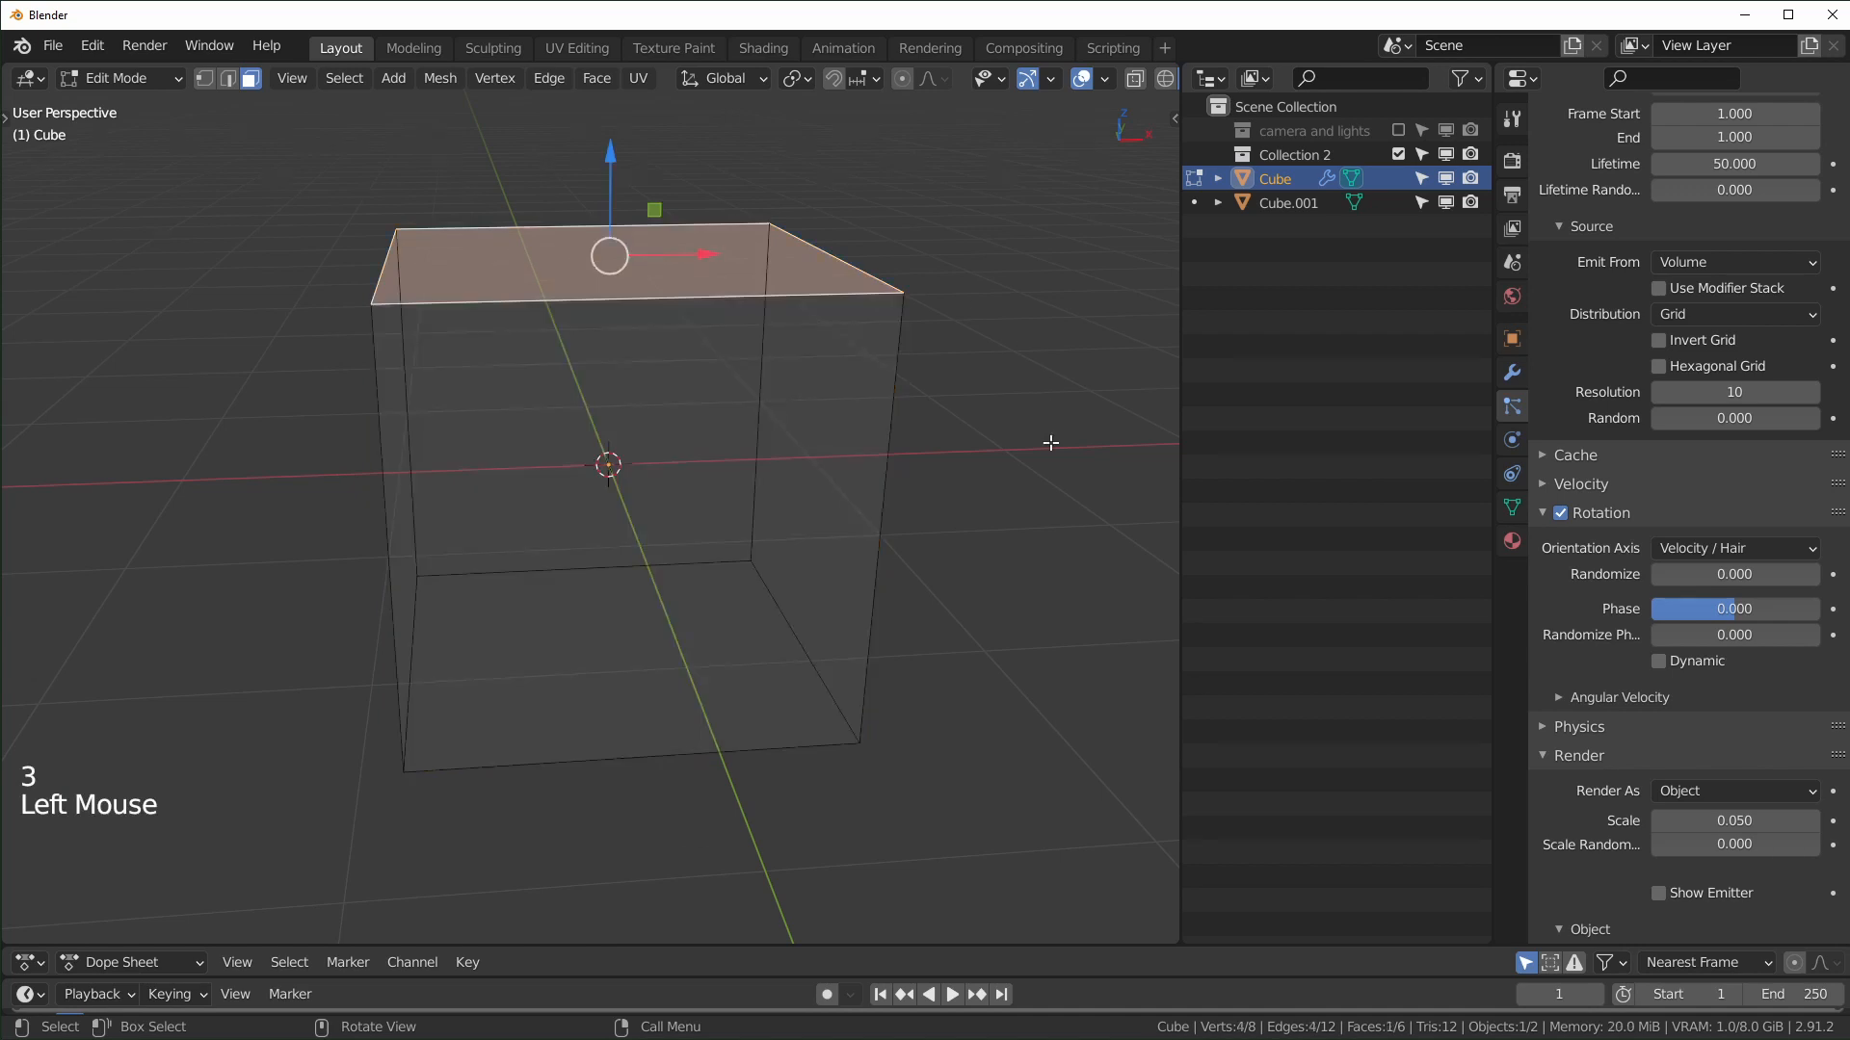
key(s)
click(676, 314)
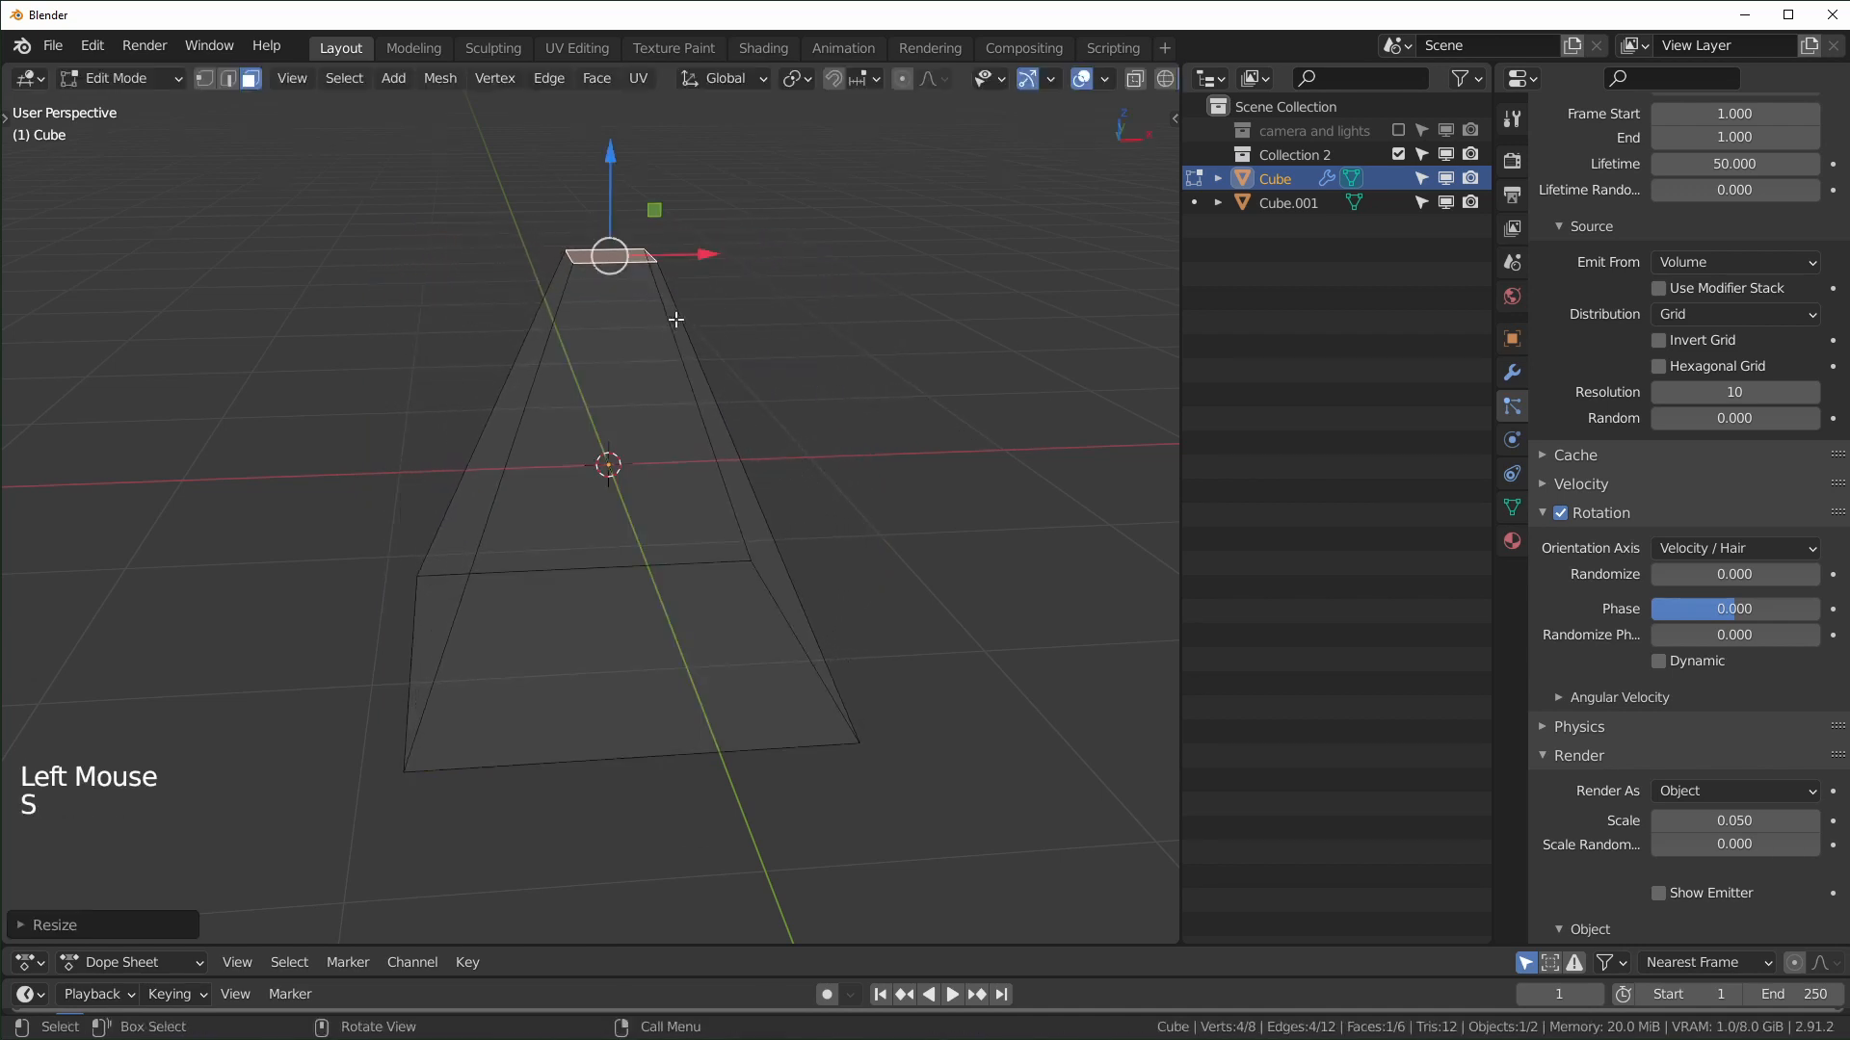
middle_drag(674, 314, 838, 529)
middle_drag(704, 563, 660, 367)
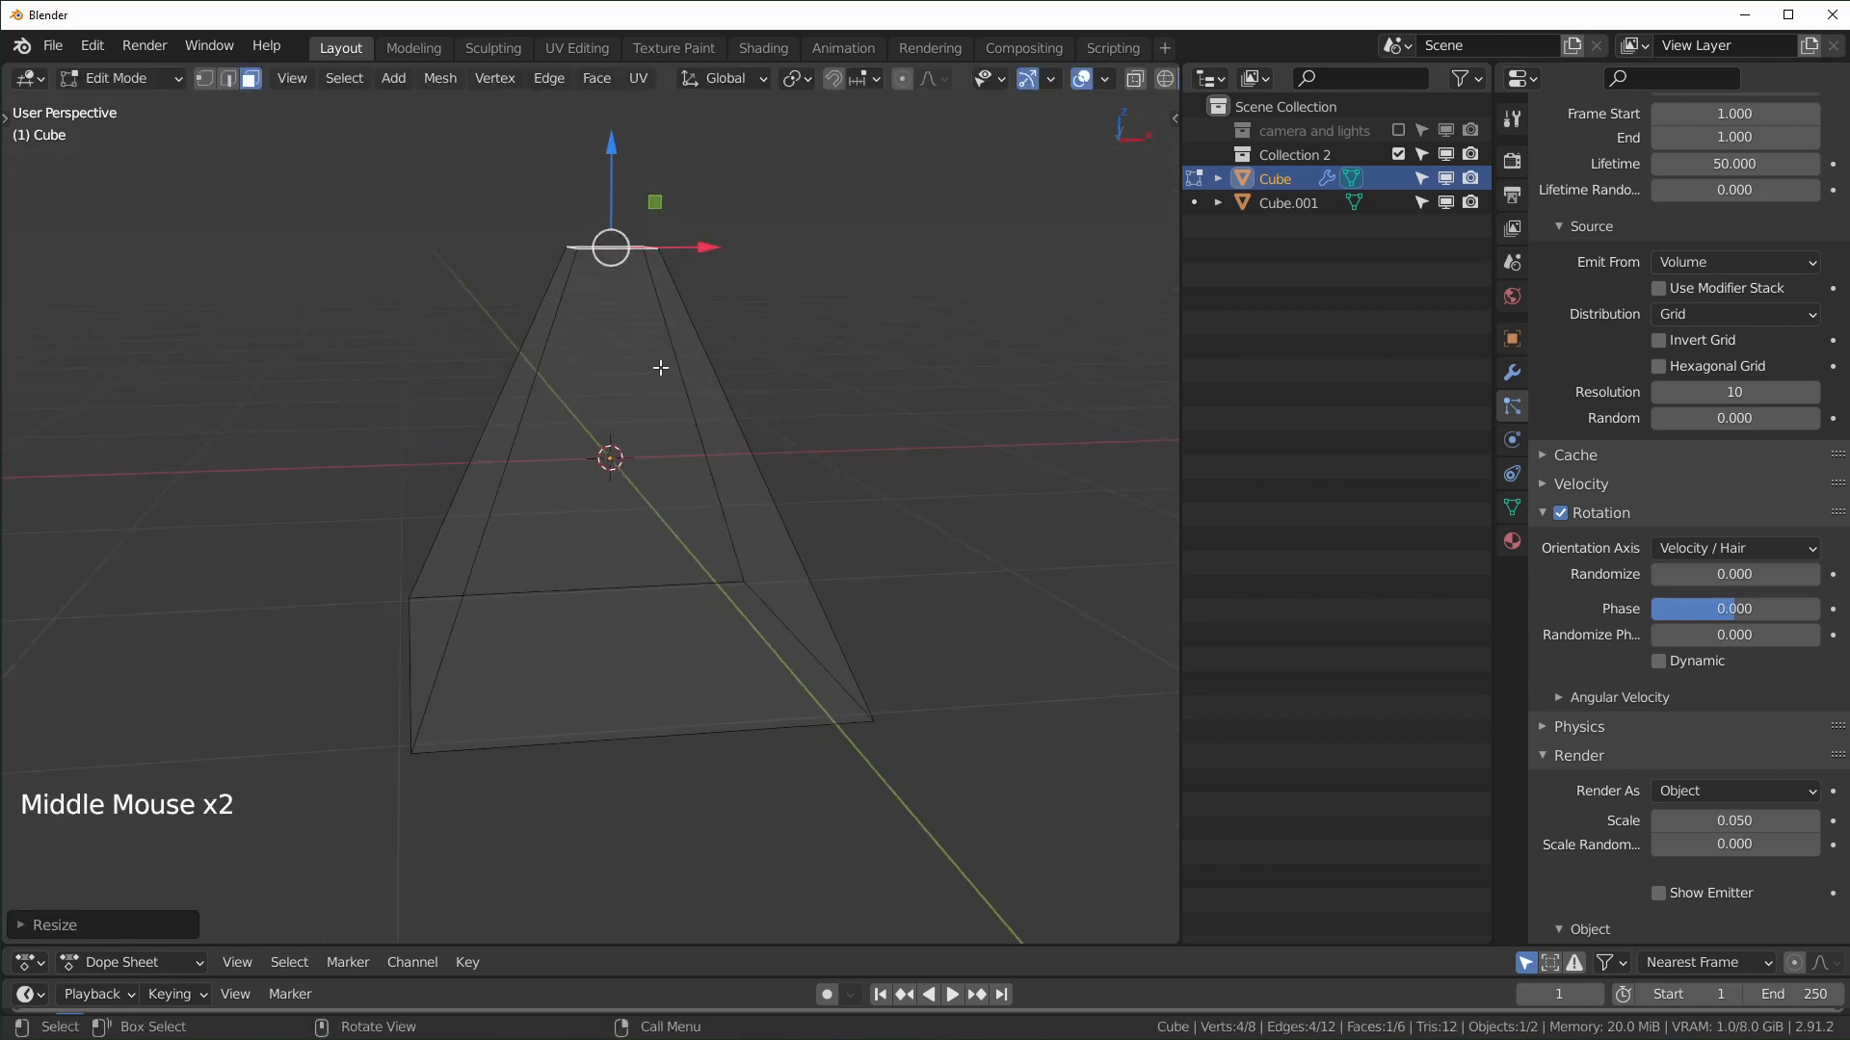
key(Tab)
middle_drag(669, 453, 648, 299)
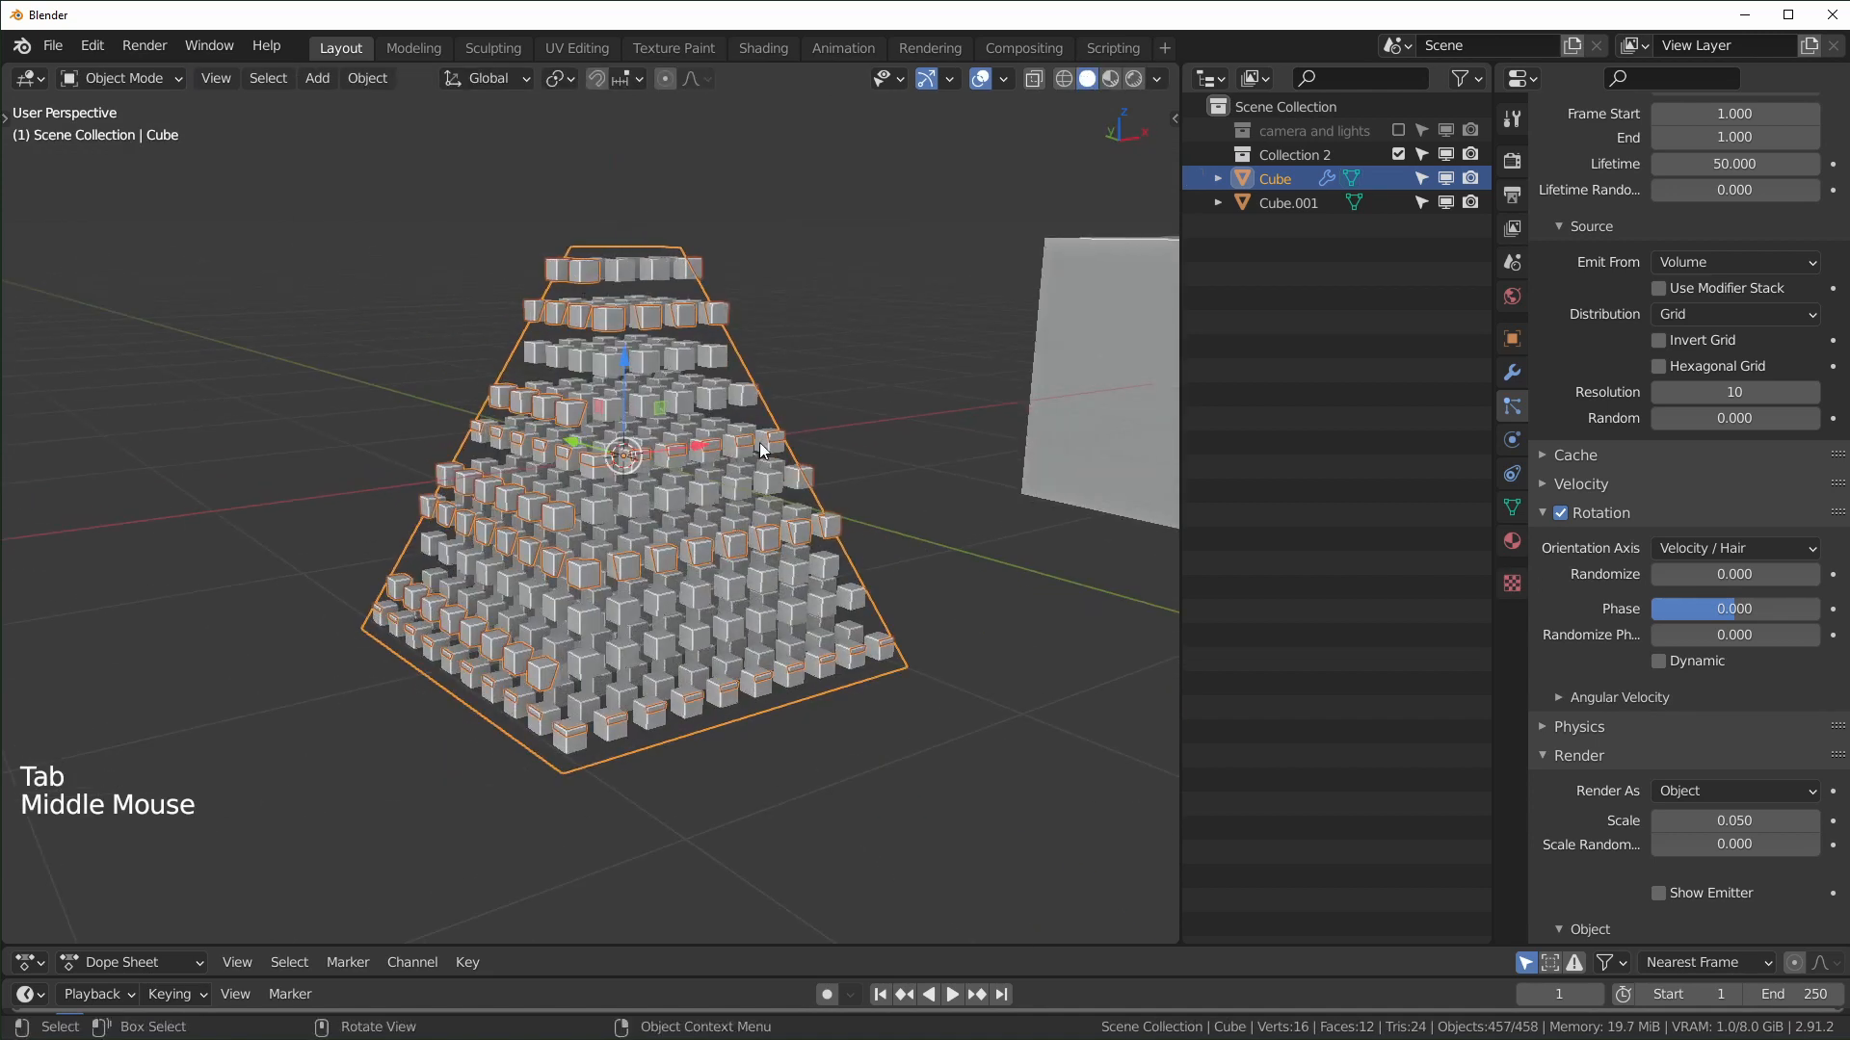
middle_drag(747, 594, 650, 570)
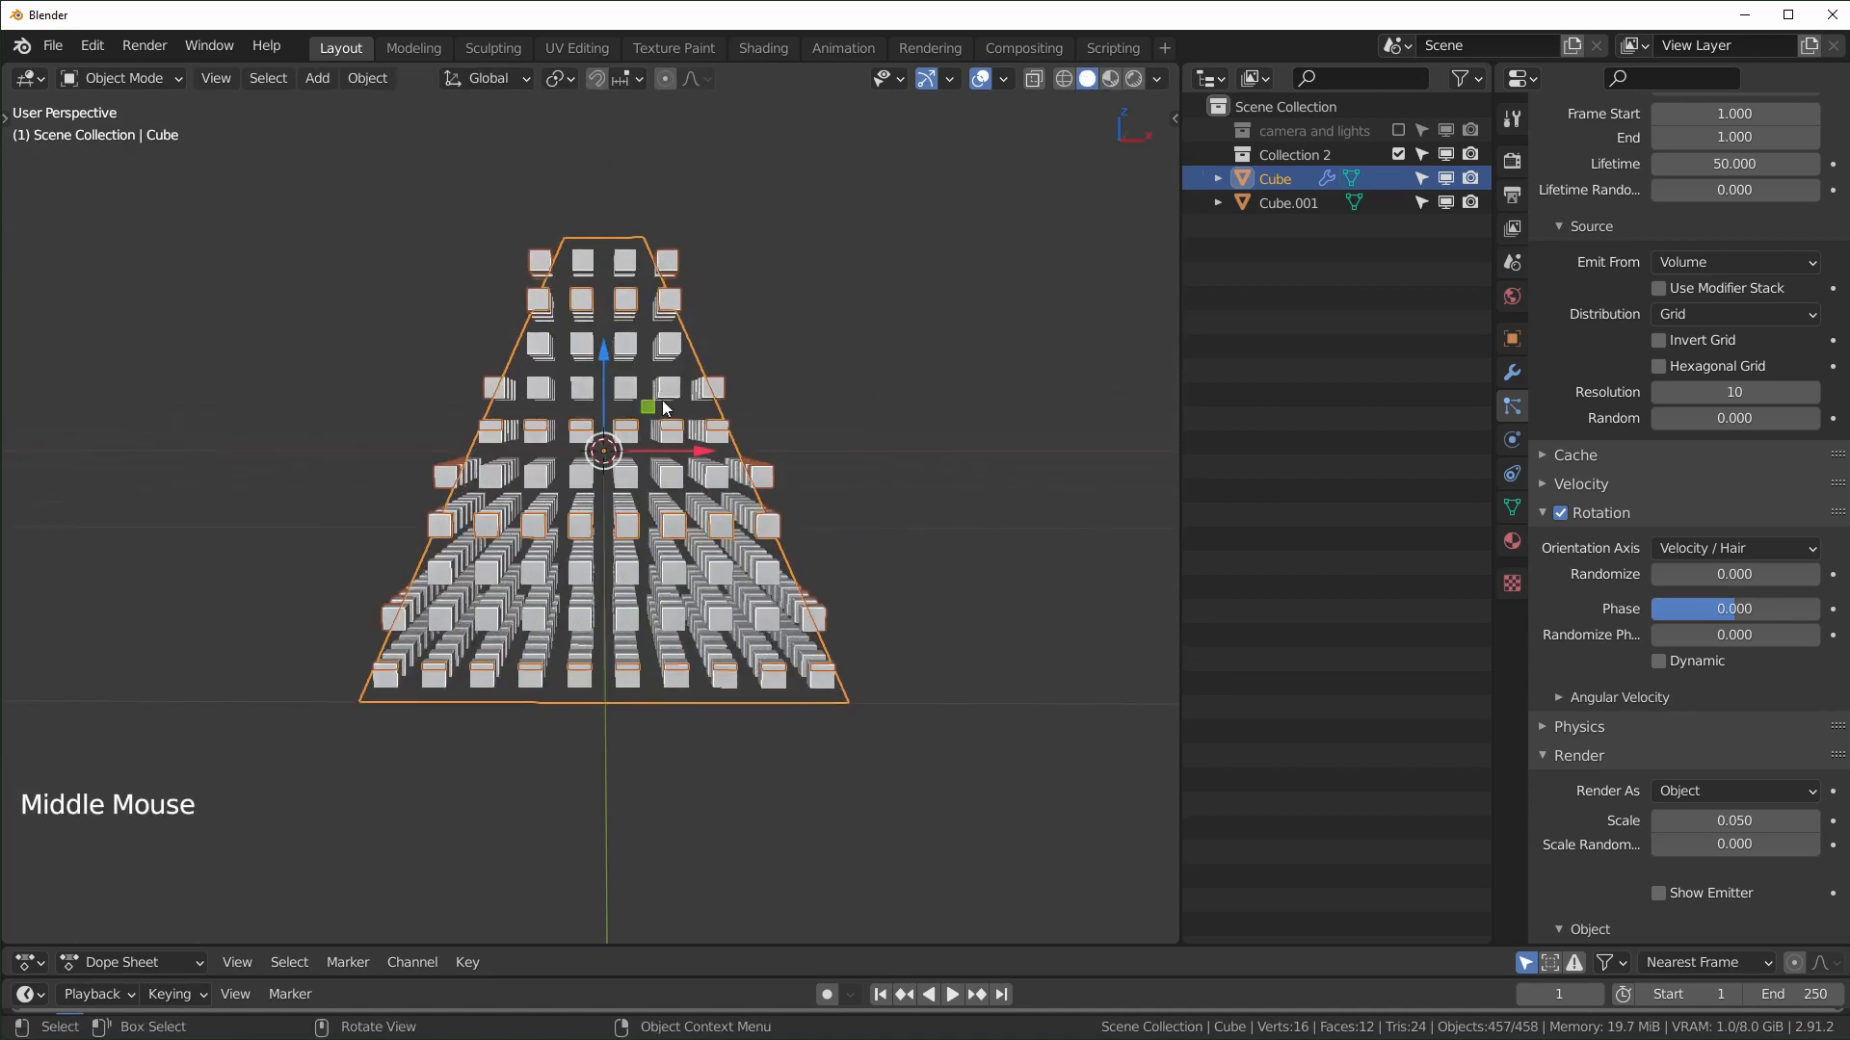
Step: Shrink the emitter's top face further, to about a tenth of the base width
key(Tab)
middle_drag(723, 488, 690, 346)
scroll(818, 553, up, 2)
key(Tab)
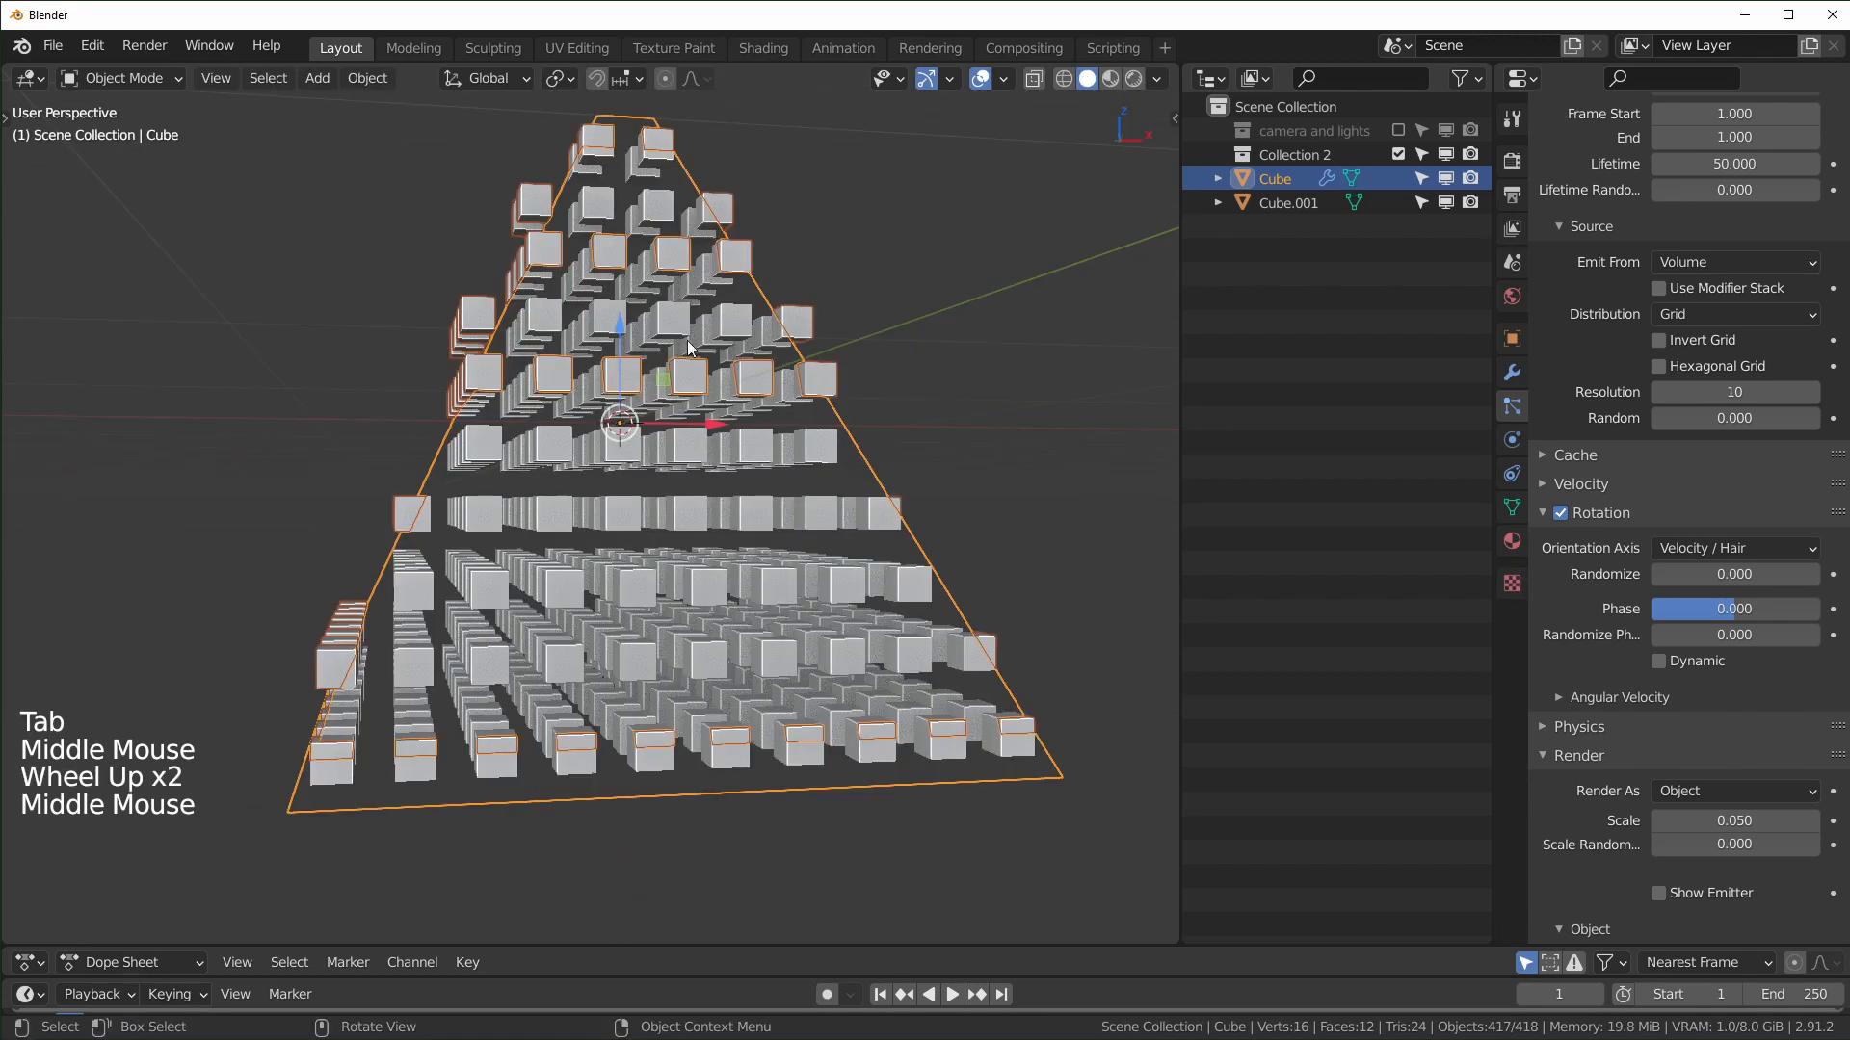
middle_drag(690, 555, 617, 511)
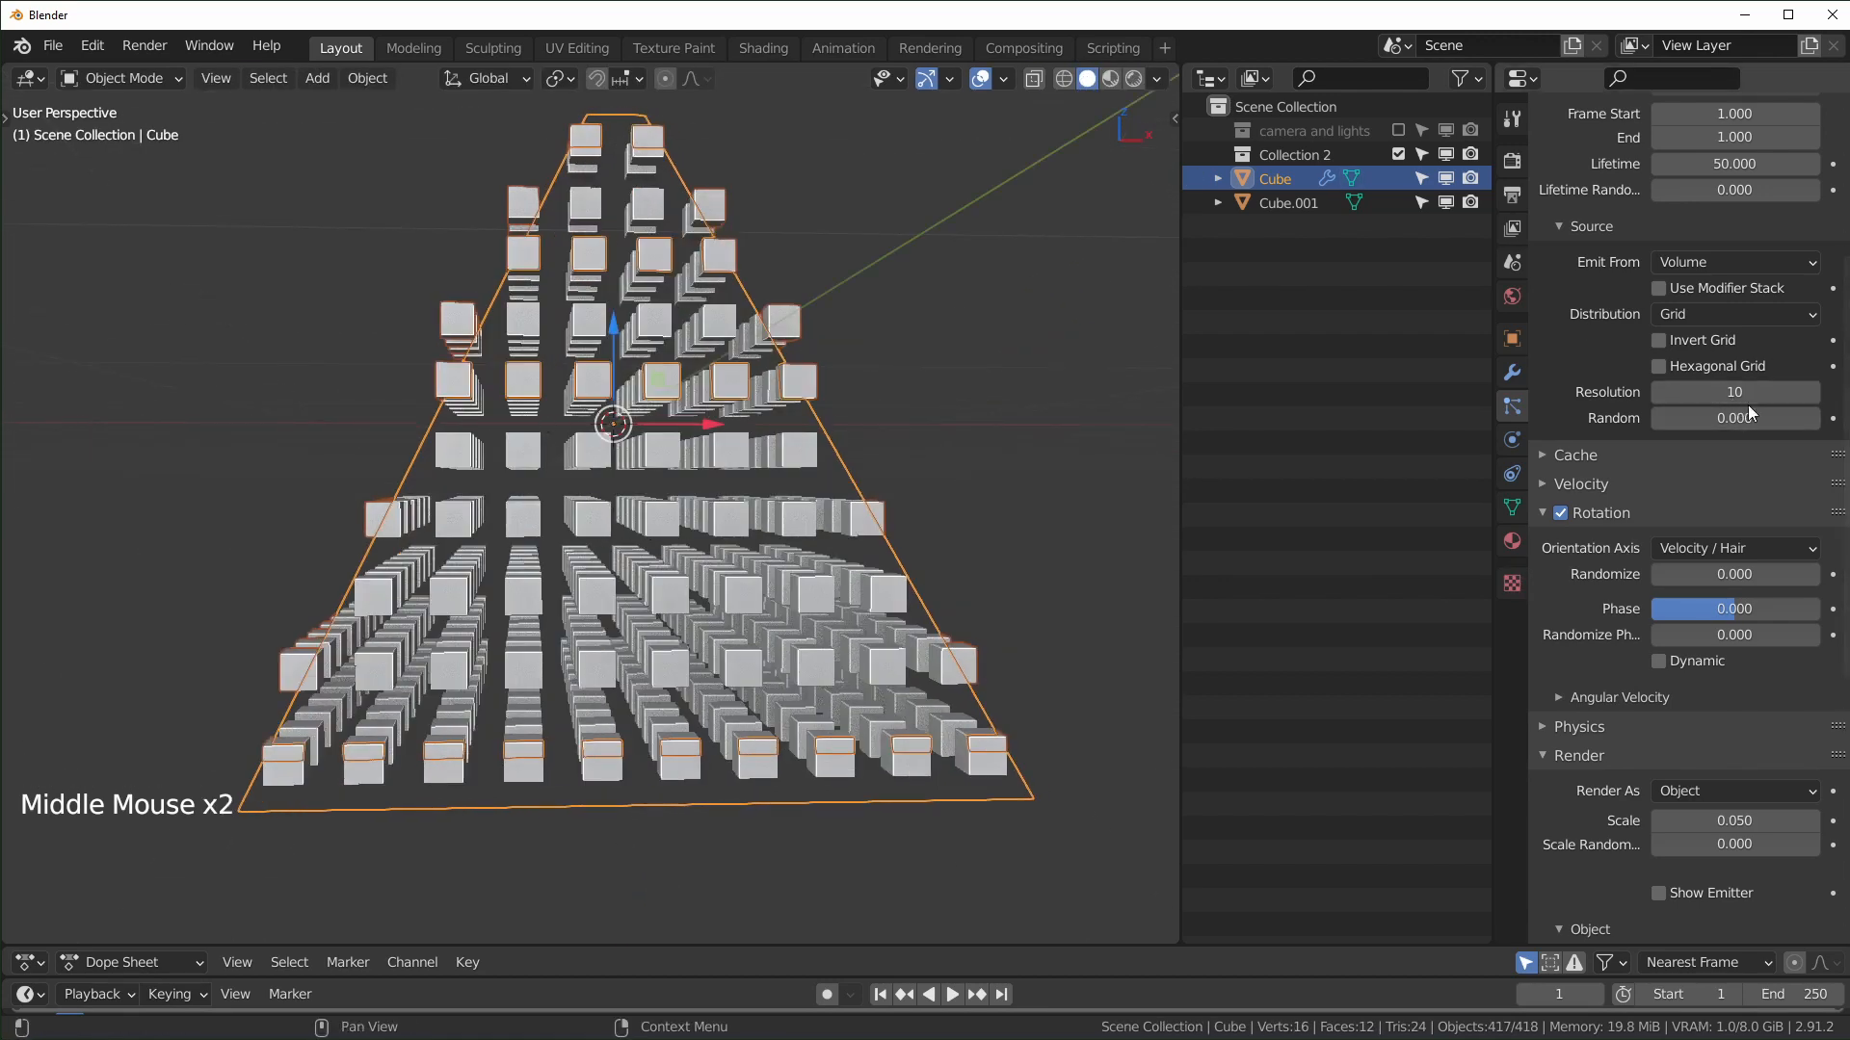
Step: Set the resolution of the particle grid to 8
click(1661, 395)
click(1661, 395)
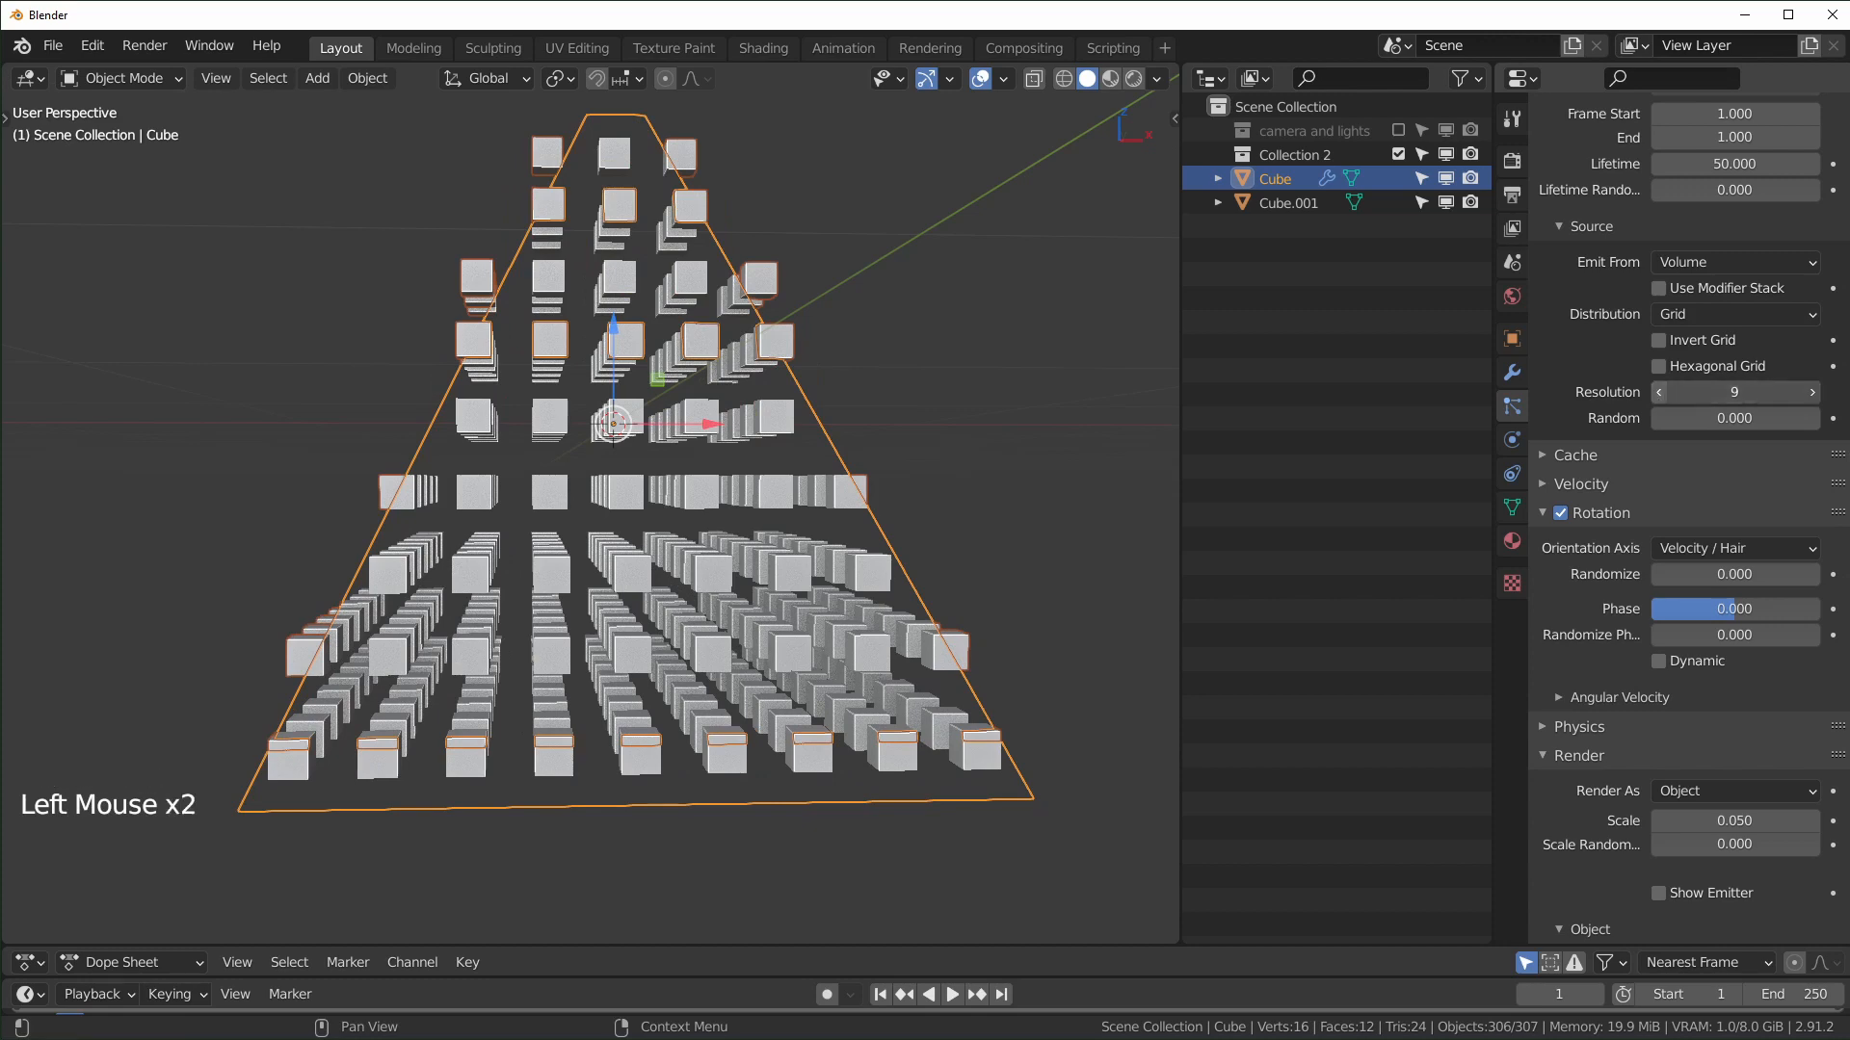
click(1660, 395)
click(1811, 393)
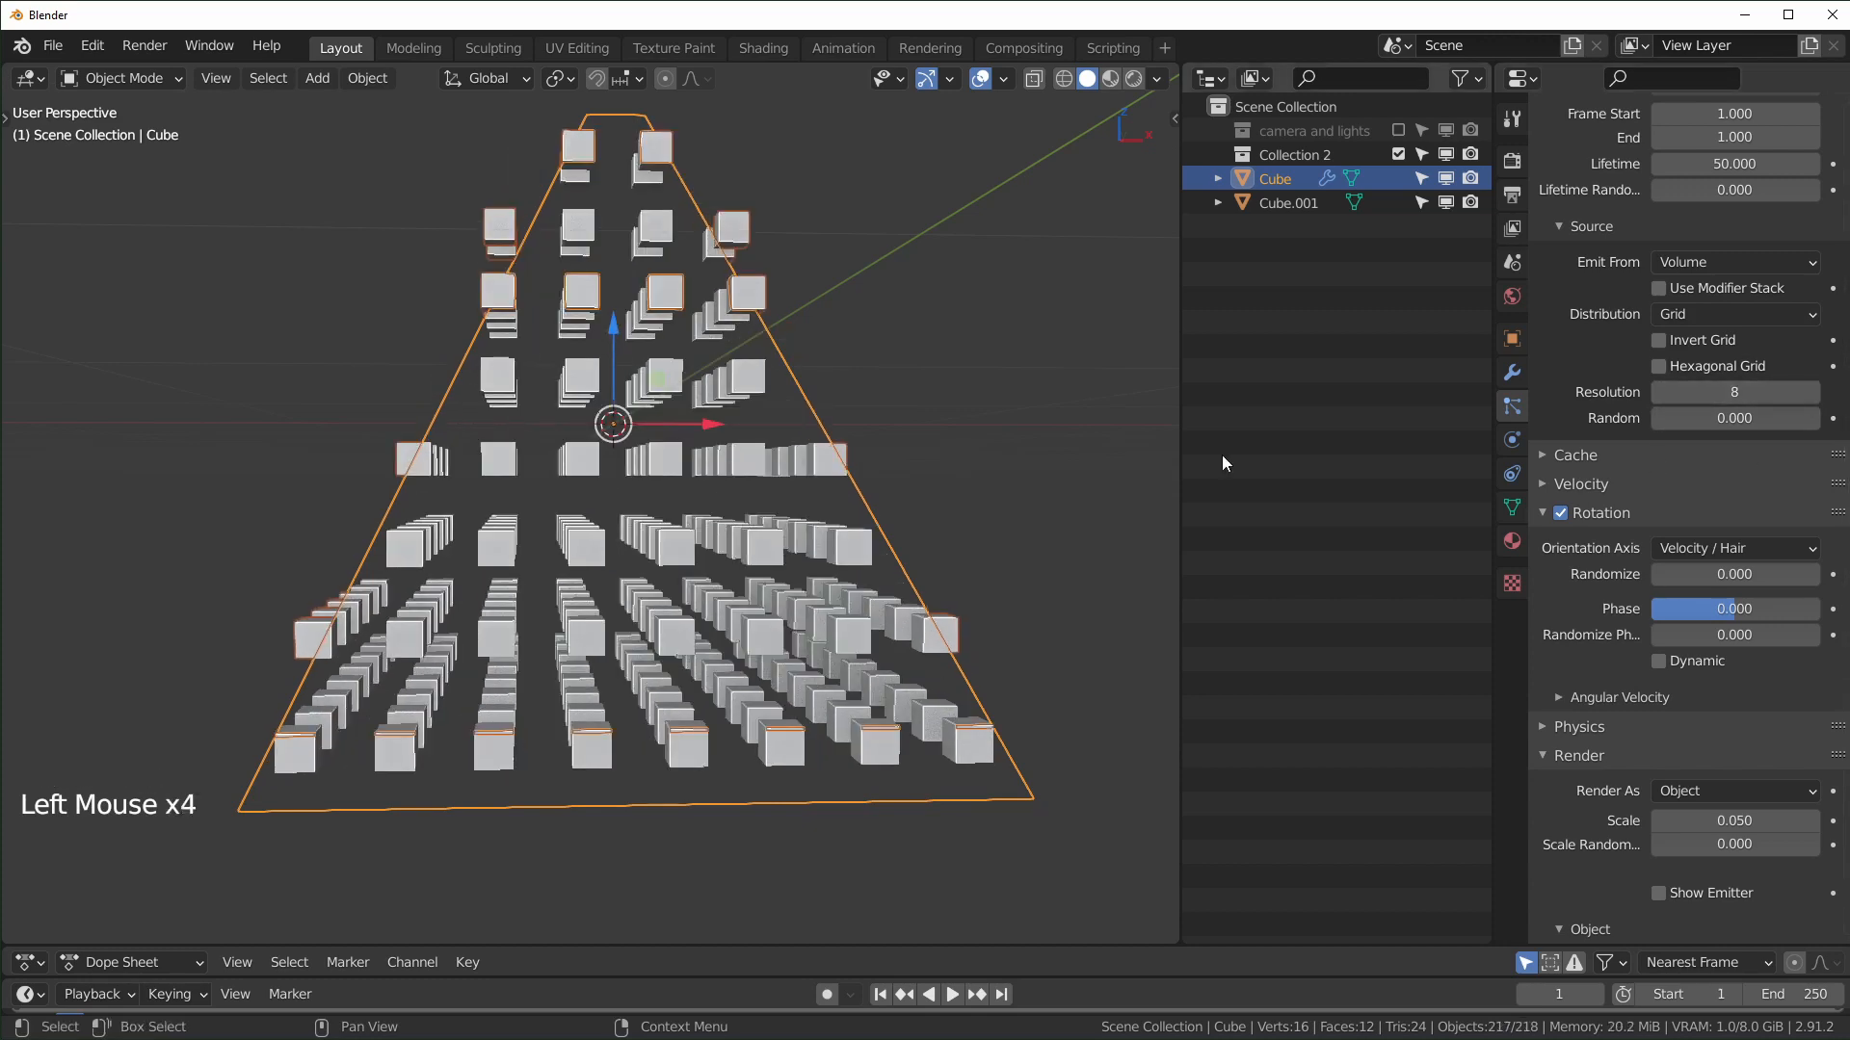
middle_drag(1019, 445, 1060, 540)
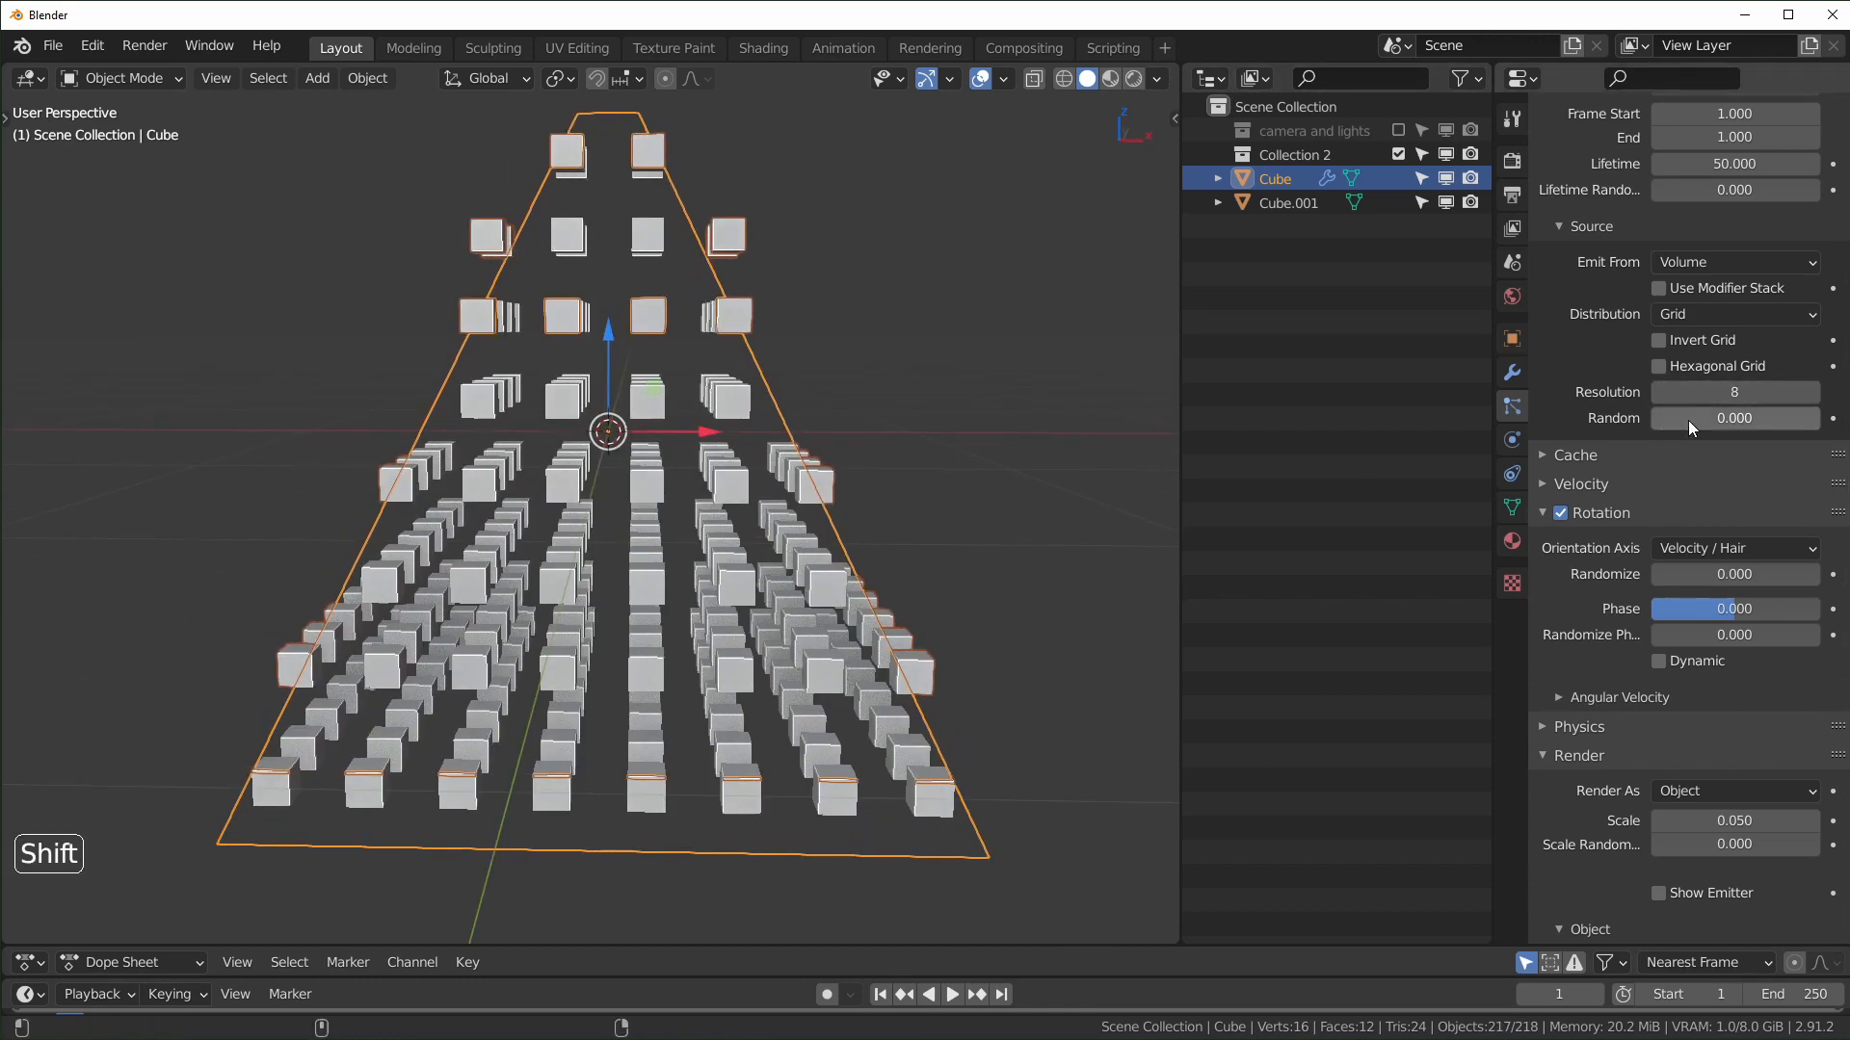
mouse_move(1687, 420)
shift+mouse_down()
mouse_move(1804, 420)
mouse_move(1688, 420)
shift+mouse_up()
Step: In front view, increase the particles' render scale to 0.108 so the cubes nearly touch
key(KP_1)
scroll(694, 605, up, 1)
middle_drag(771, 578, 774, 674)
scroll(1639, 545, down, 8)
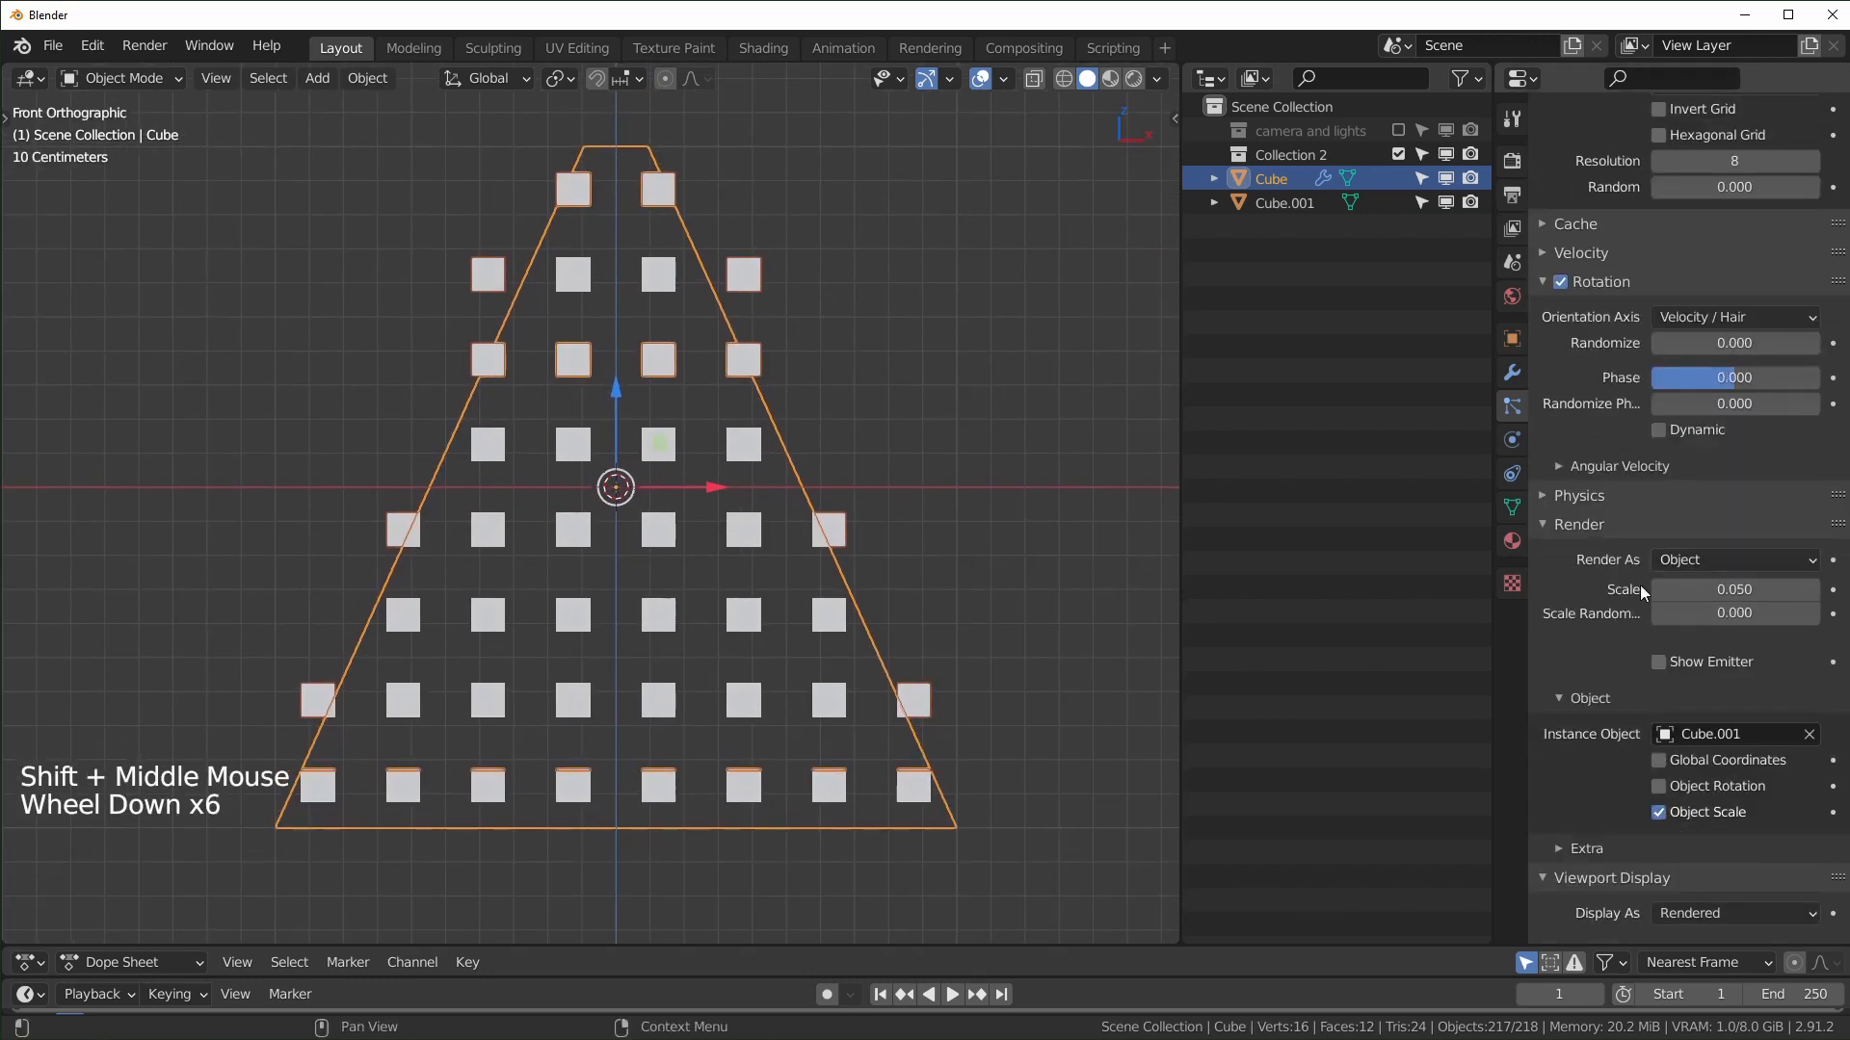
shift+drag(1739, 512, 1770, 513)
Step: Set the particles' scale randomness to 0.5
click(1734, 537)
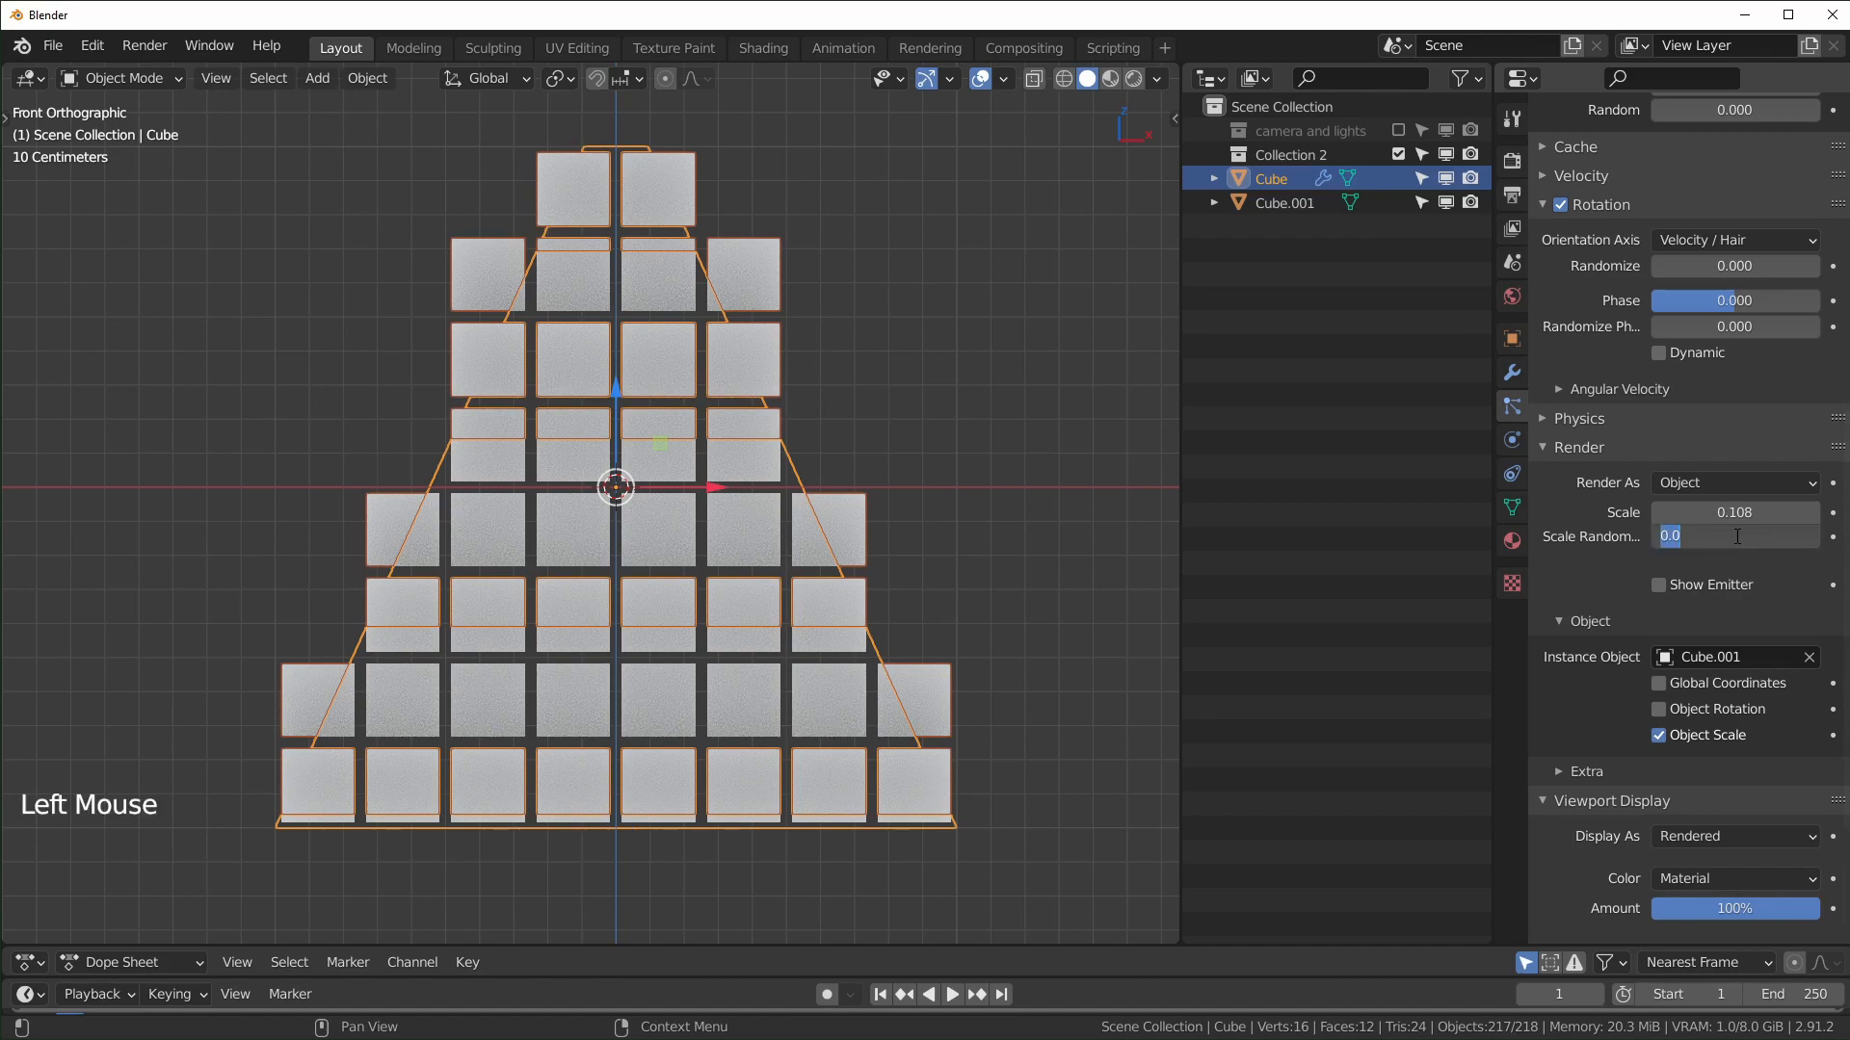
text(.5)
key(Return)
middle_drag(953, 482, 1027, 499)
scroll(835, 648, down, 2)
middle_drag(834, 648, 447, 582)
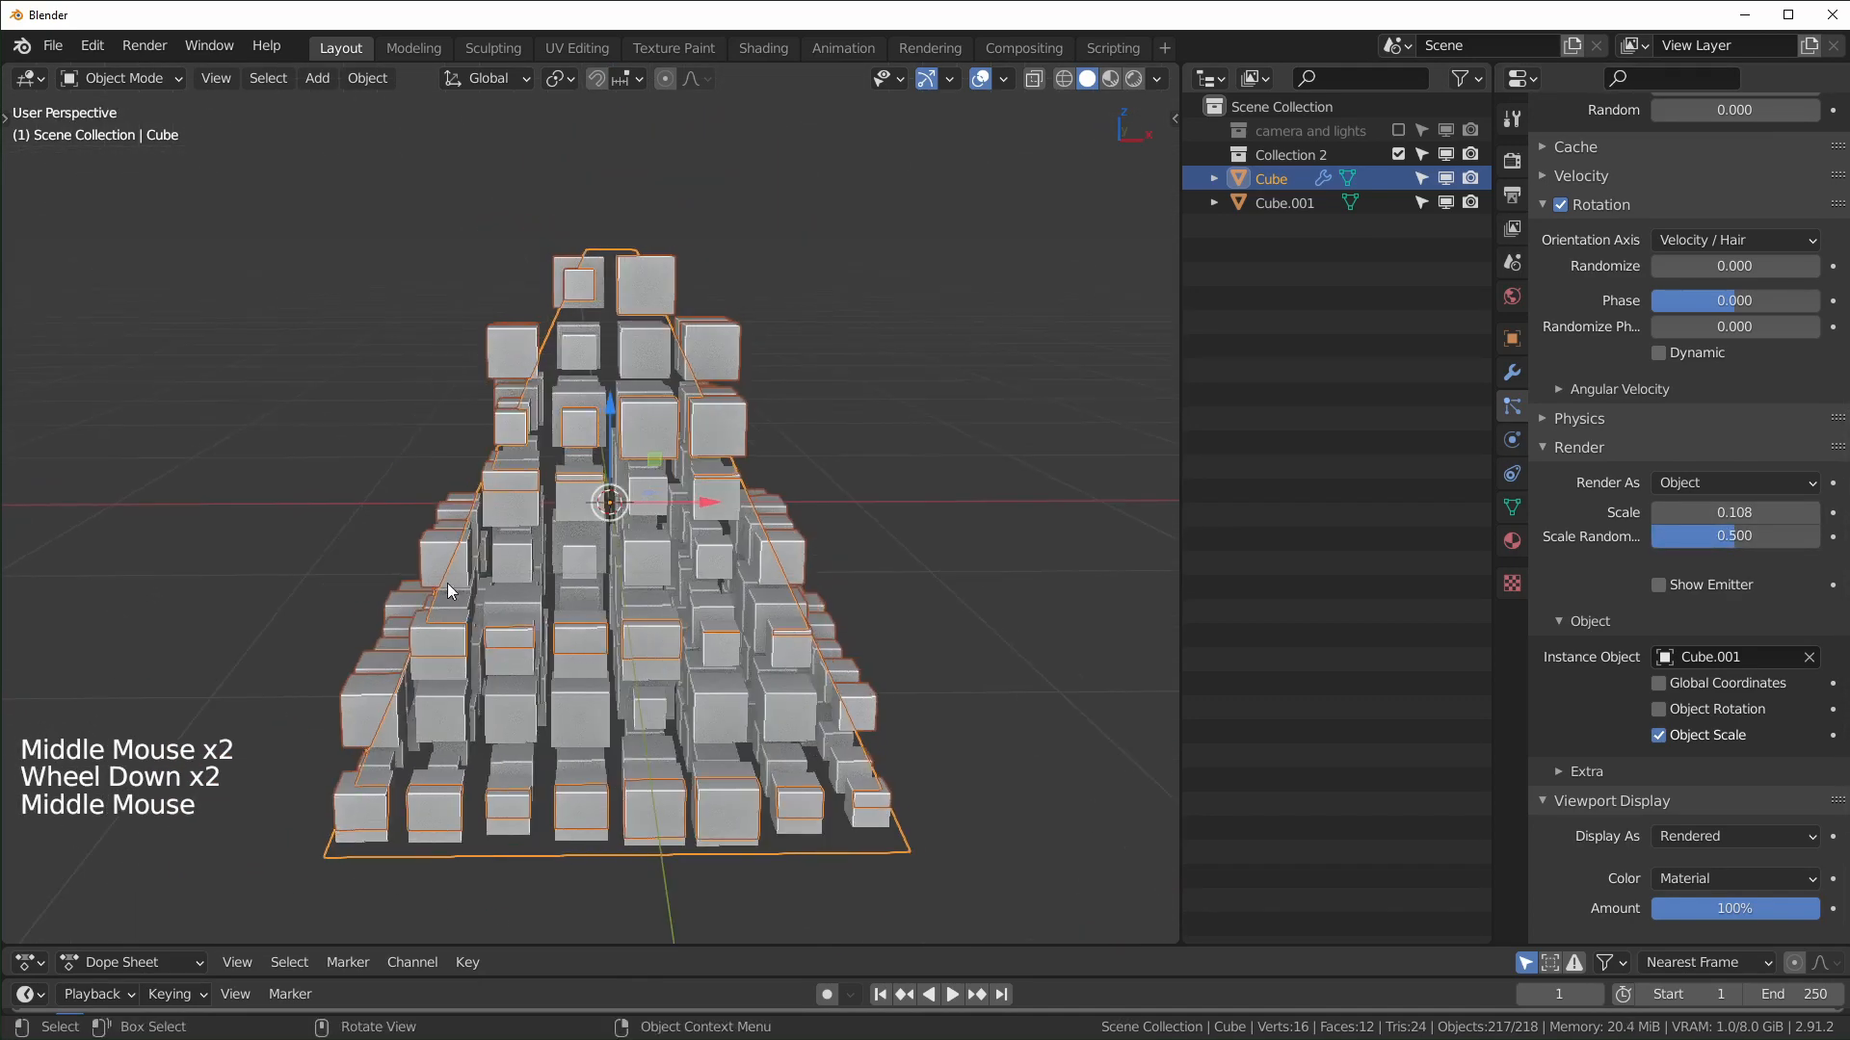
Step: Set the randomize amount of the particles' rotation to 0.094
key(KP_1)
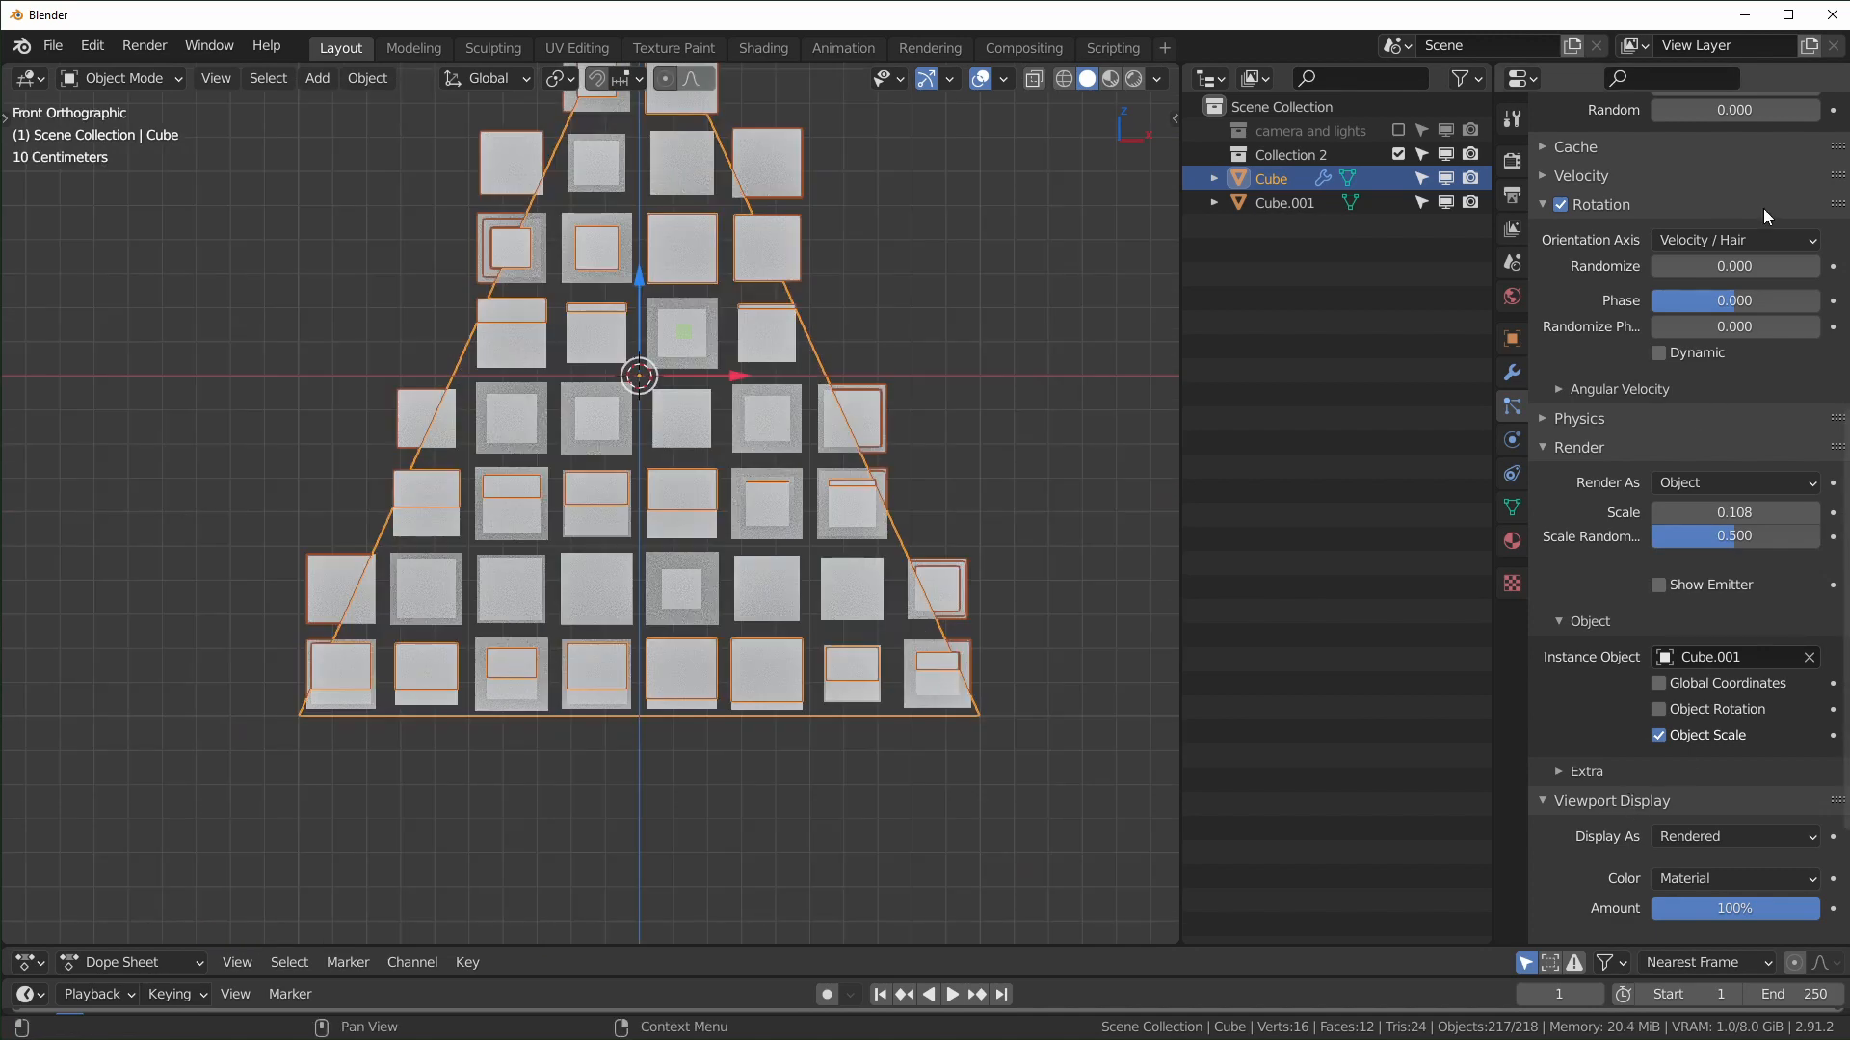
shift+drag(1749, 268, 1792, 268)
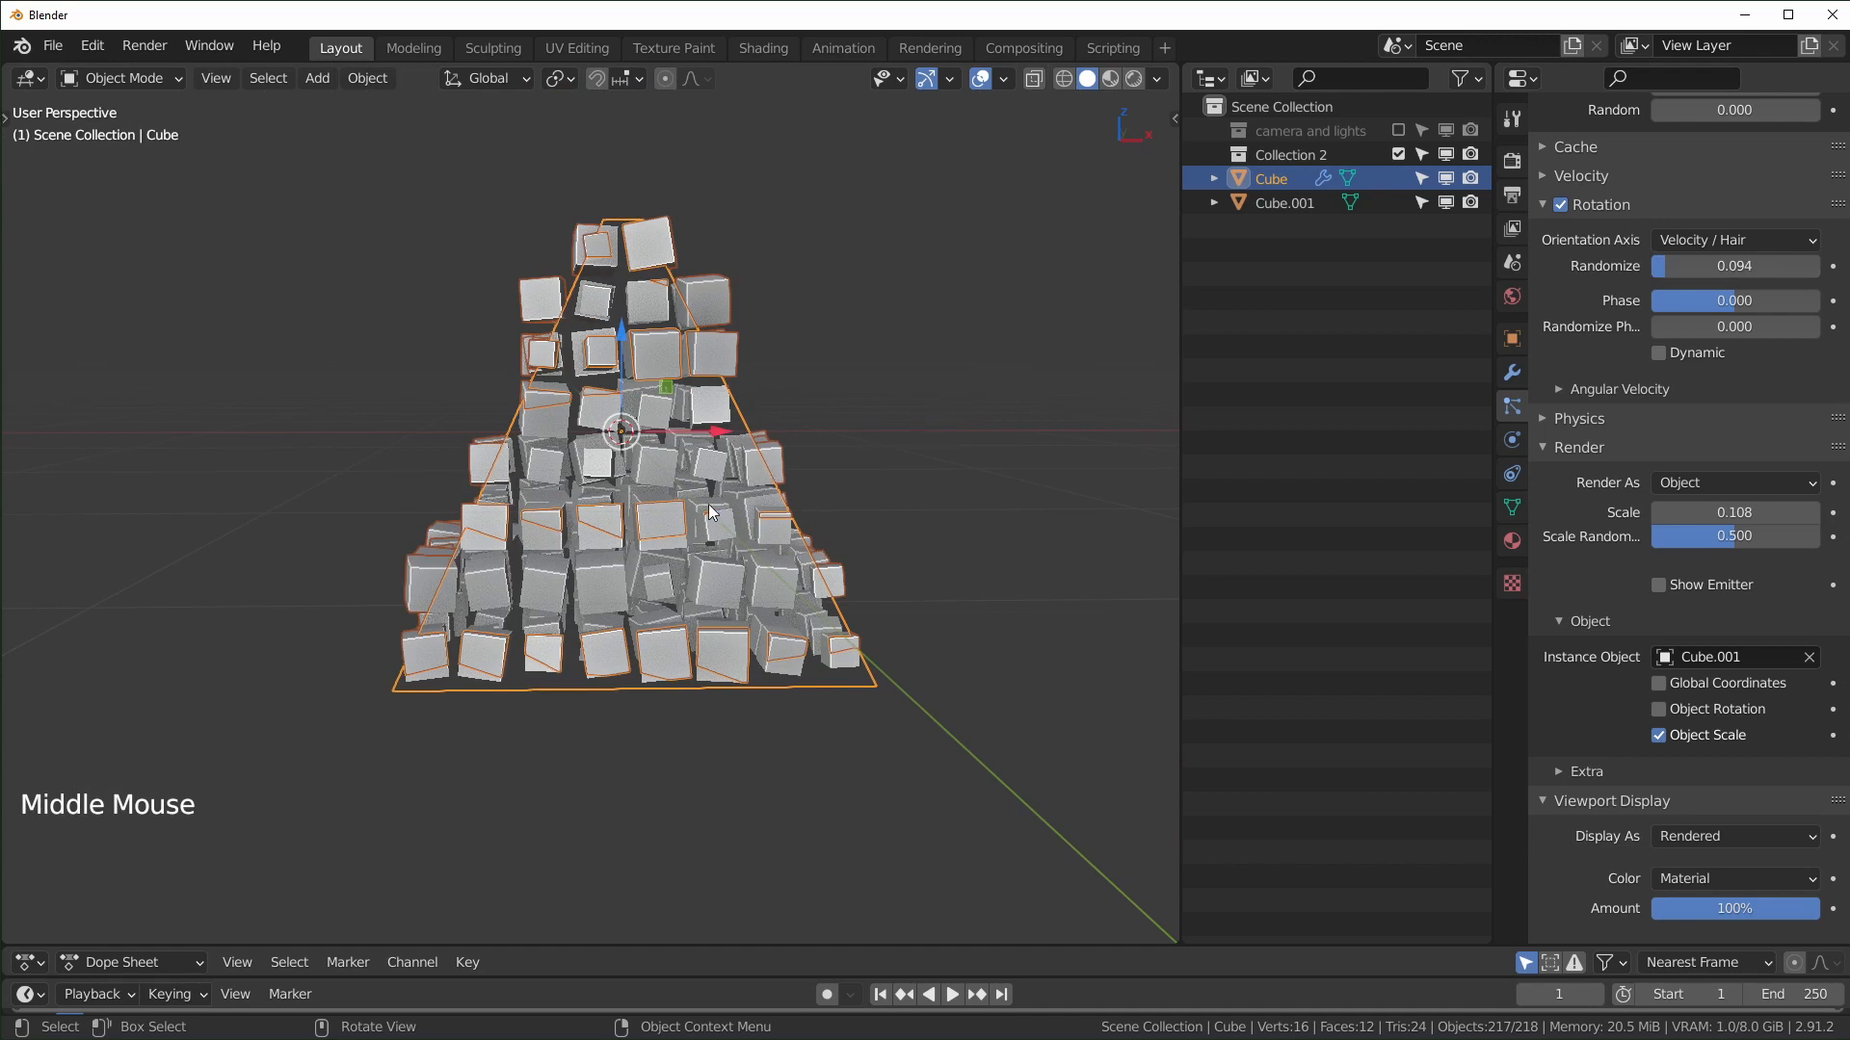
middle_drag(771, 578, 716, 603)
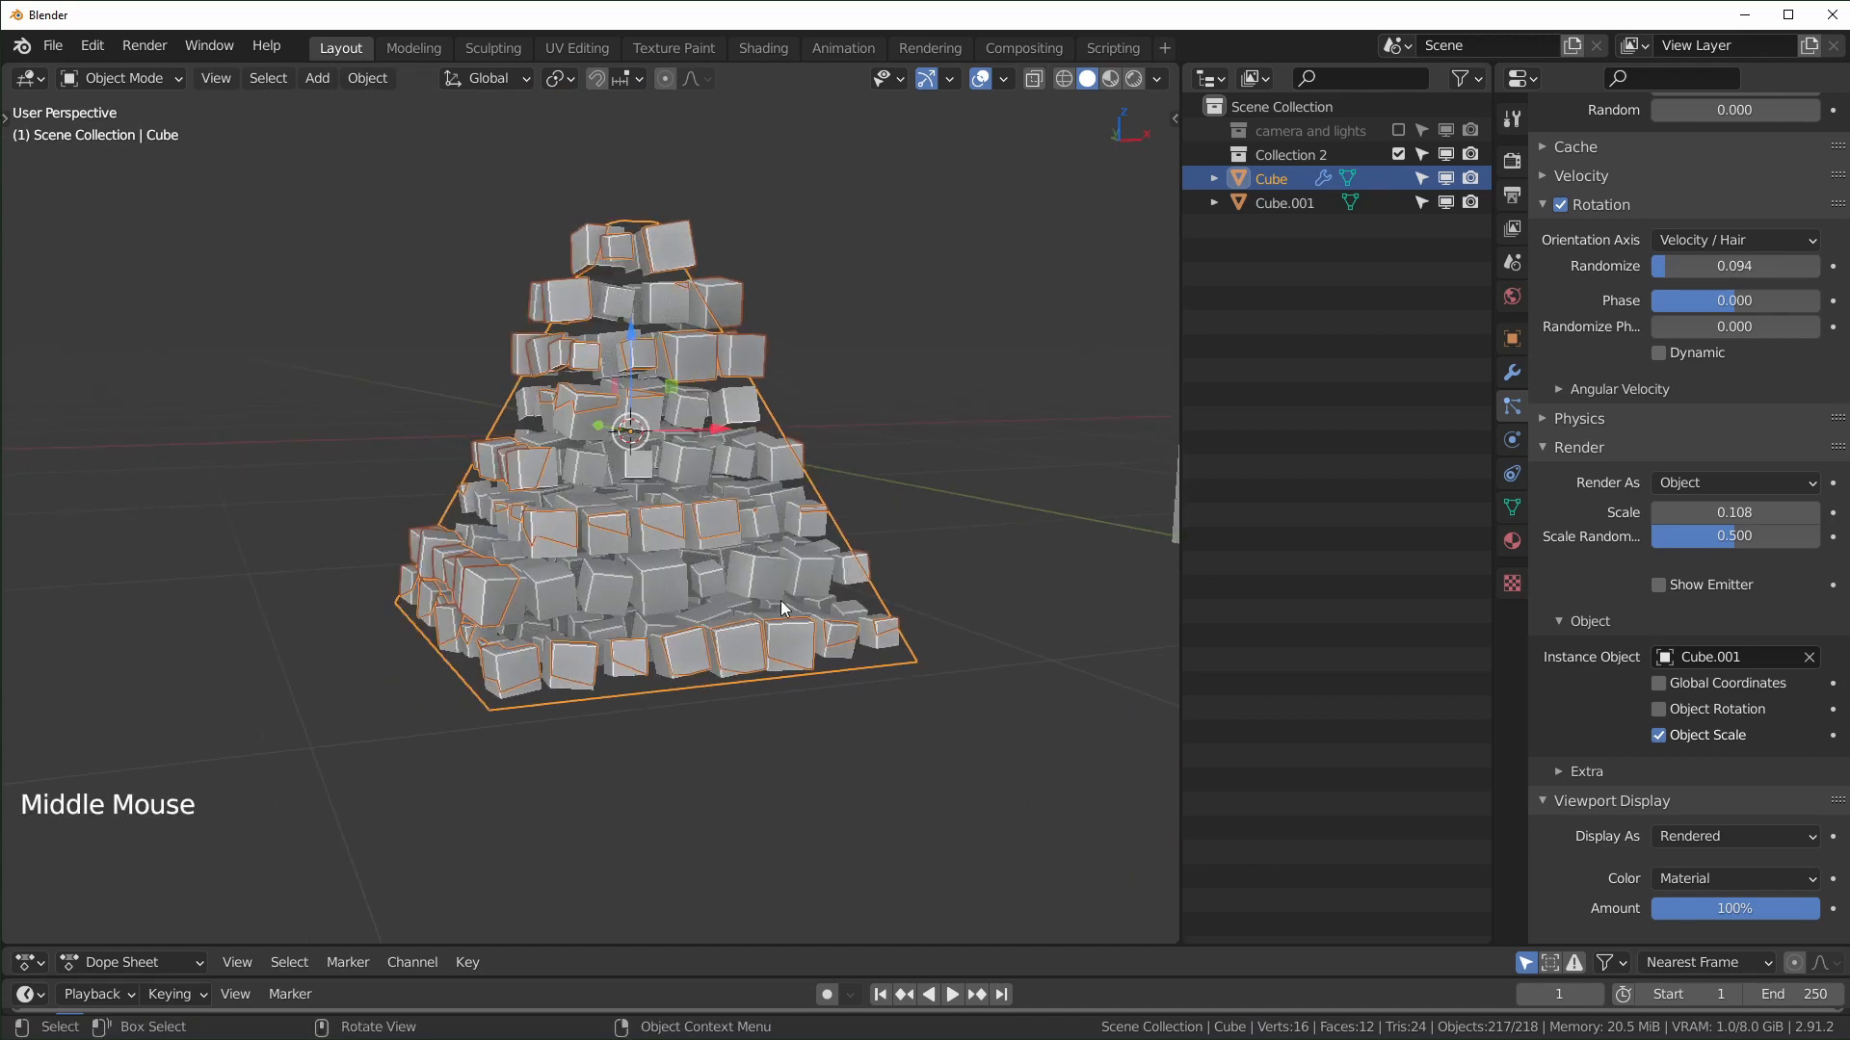
Step: Play the animation briefly to preview the particle motion and return to the first frame
key(space)
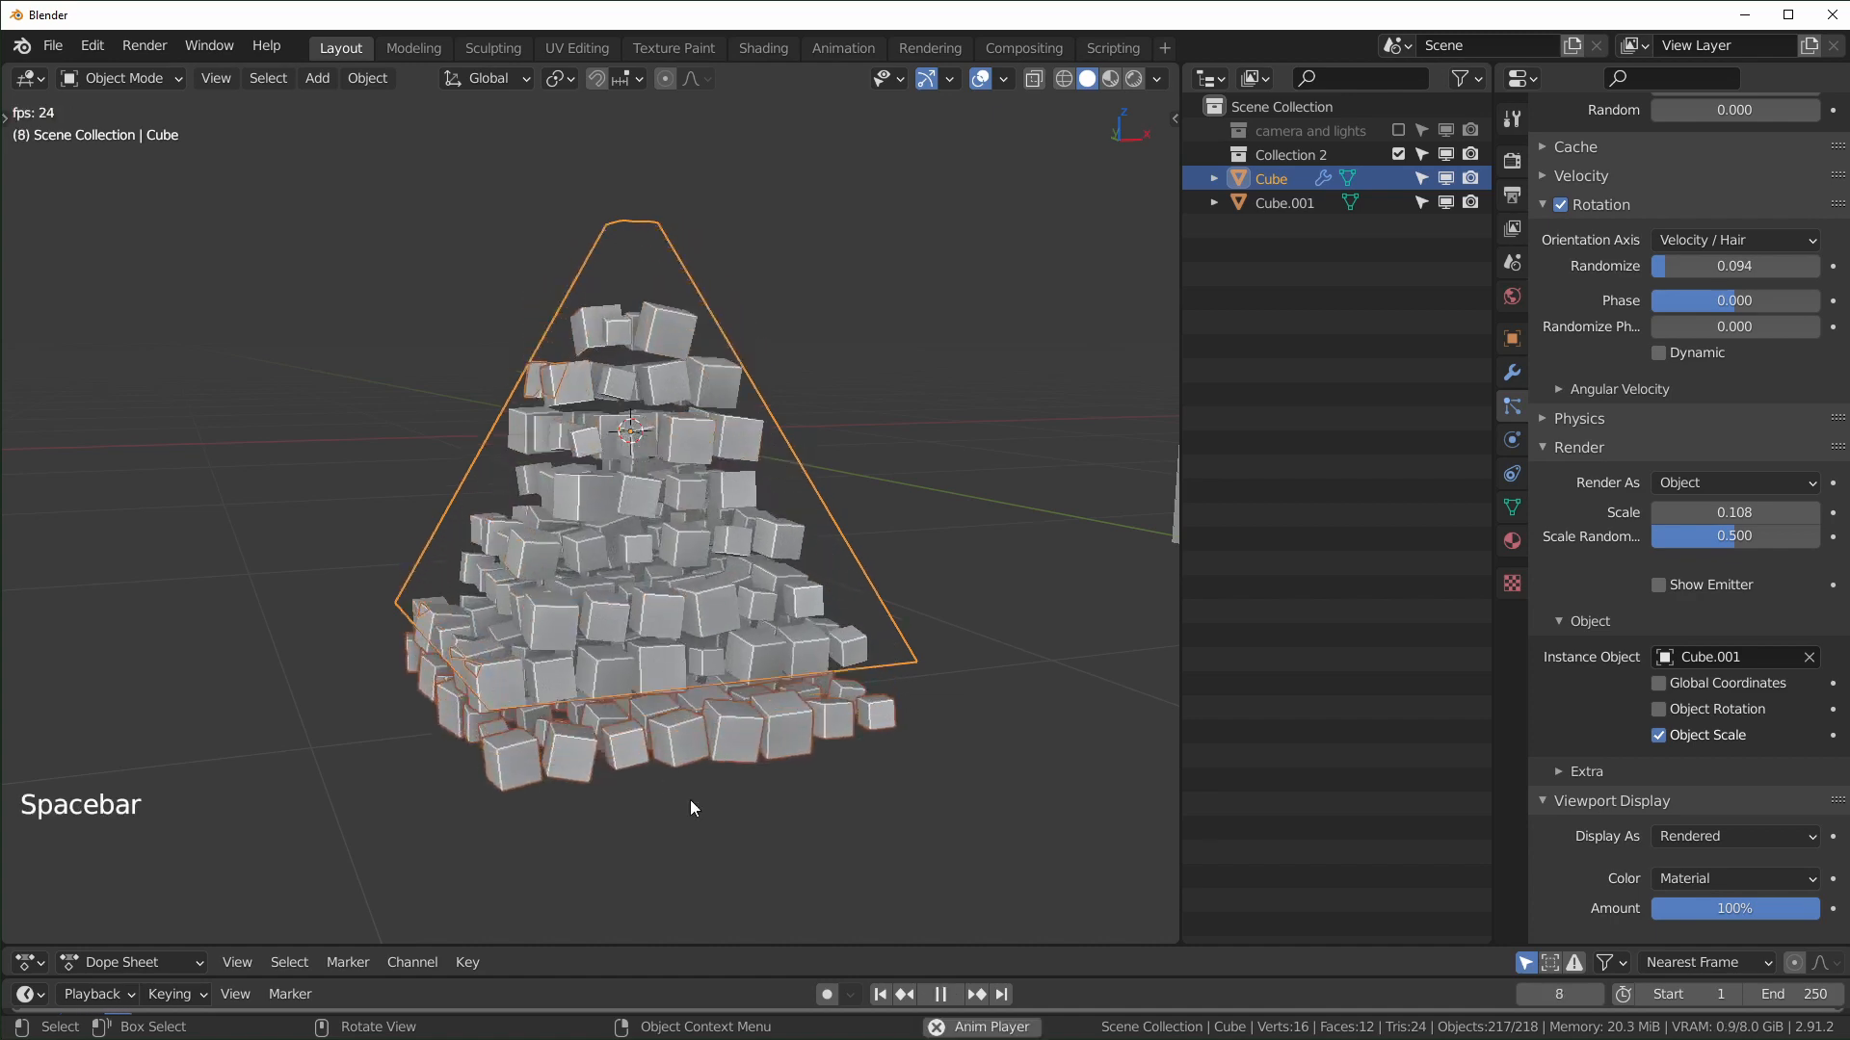
key(space)
key(shift+Left)
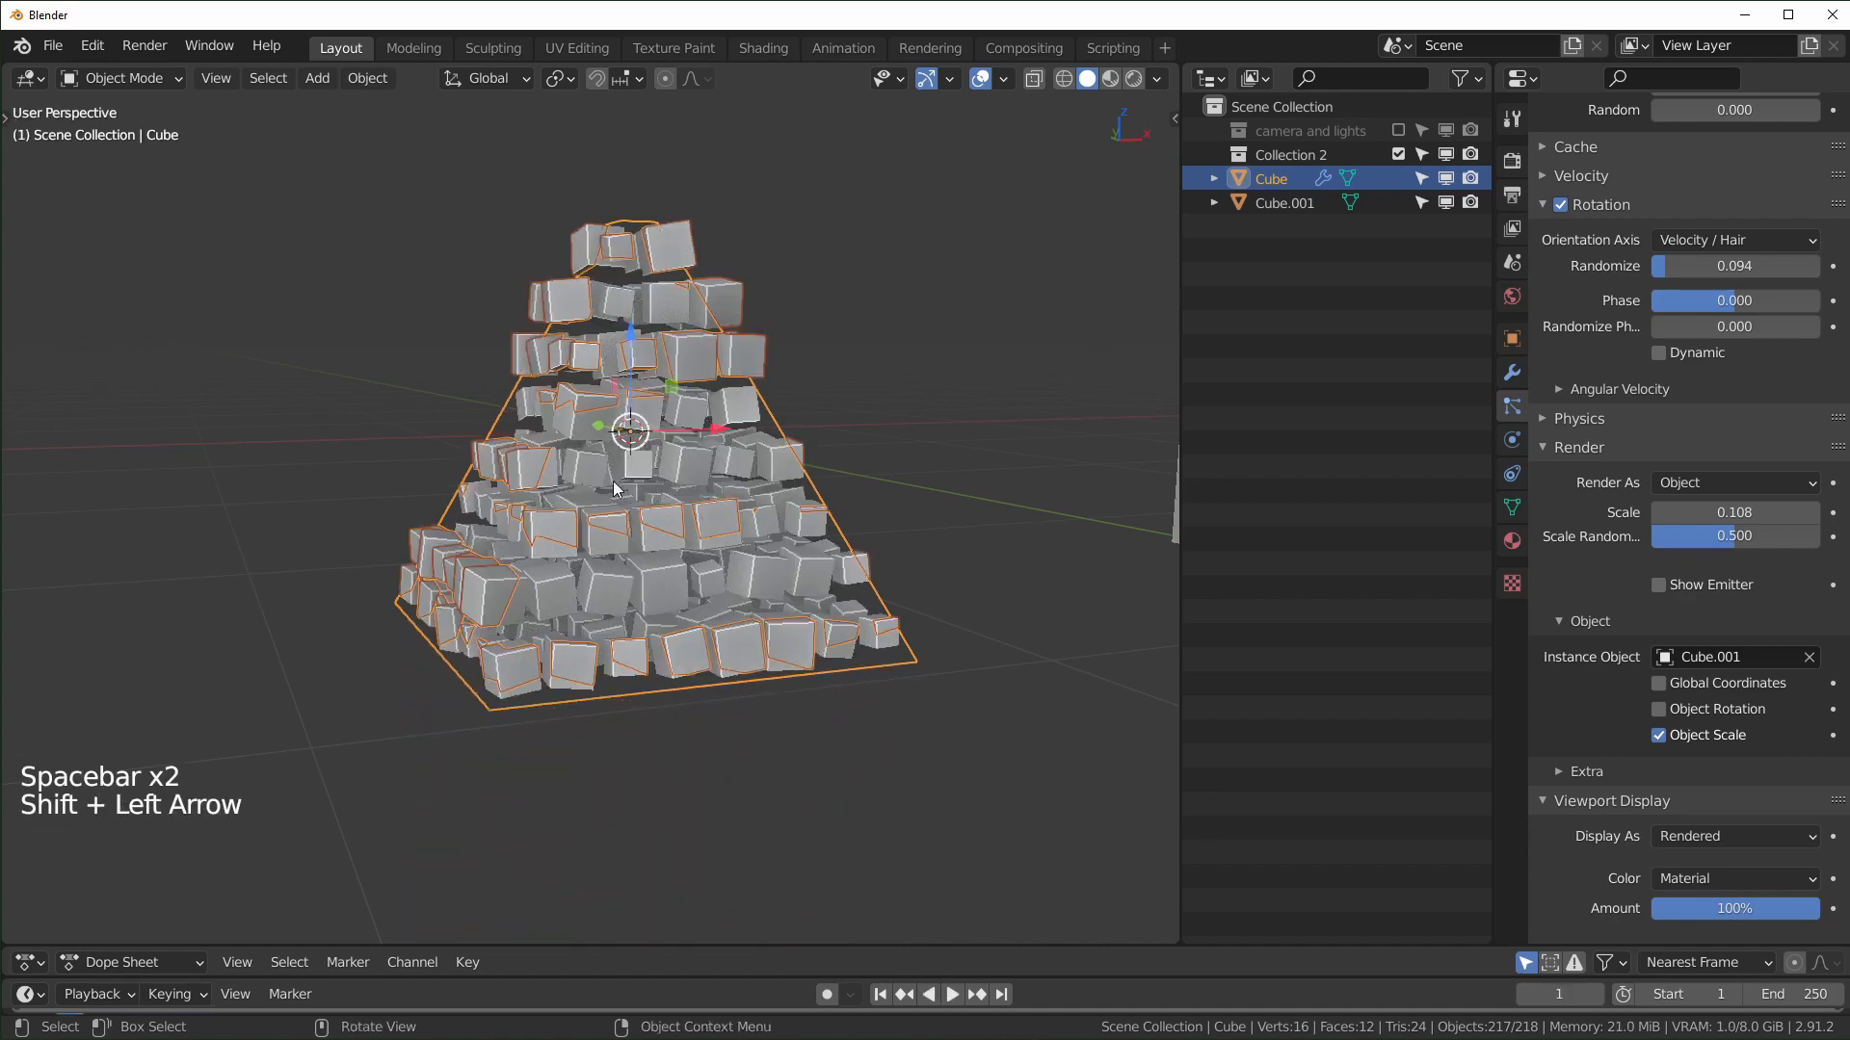
middle_drag(757, 547, 678, 535)
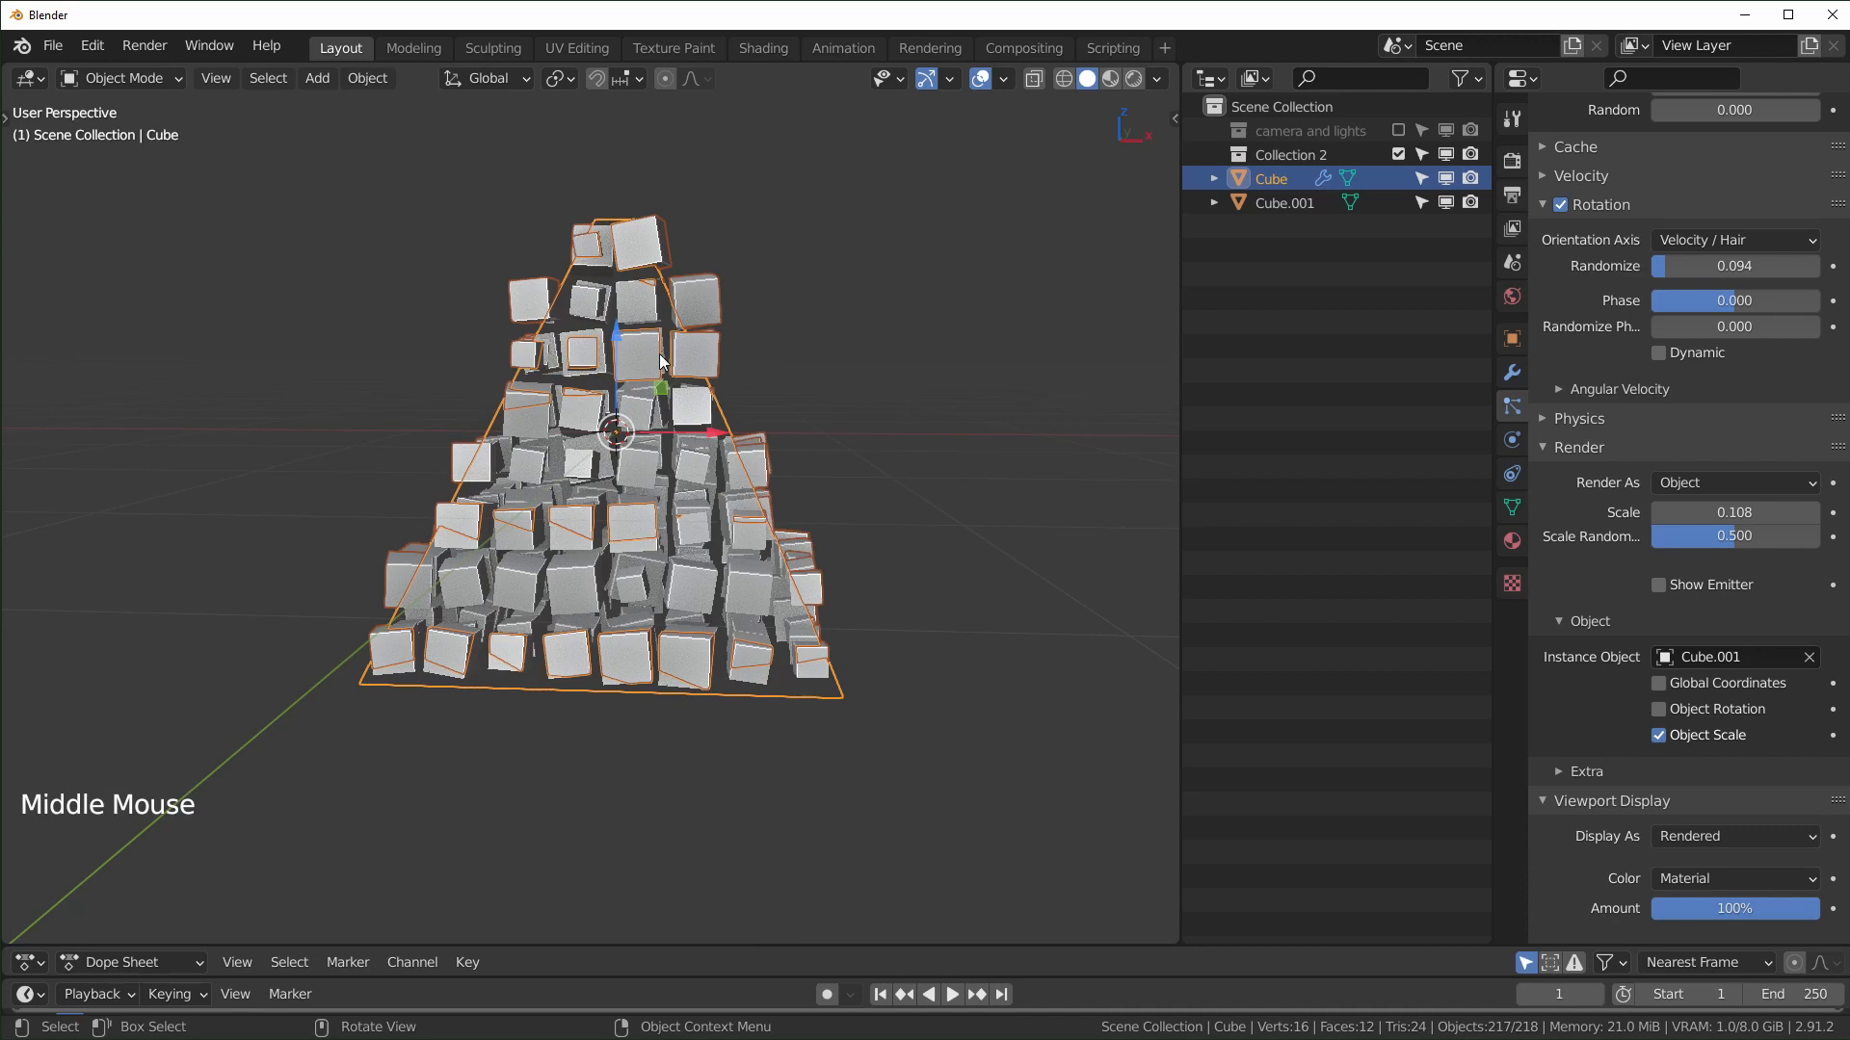
Step: Add a mesh plane and move it down along the Z axis to just below the cube stack
scroll(713, 424, down, 3)
scroll(757, 488, up, 2)
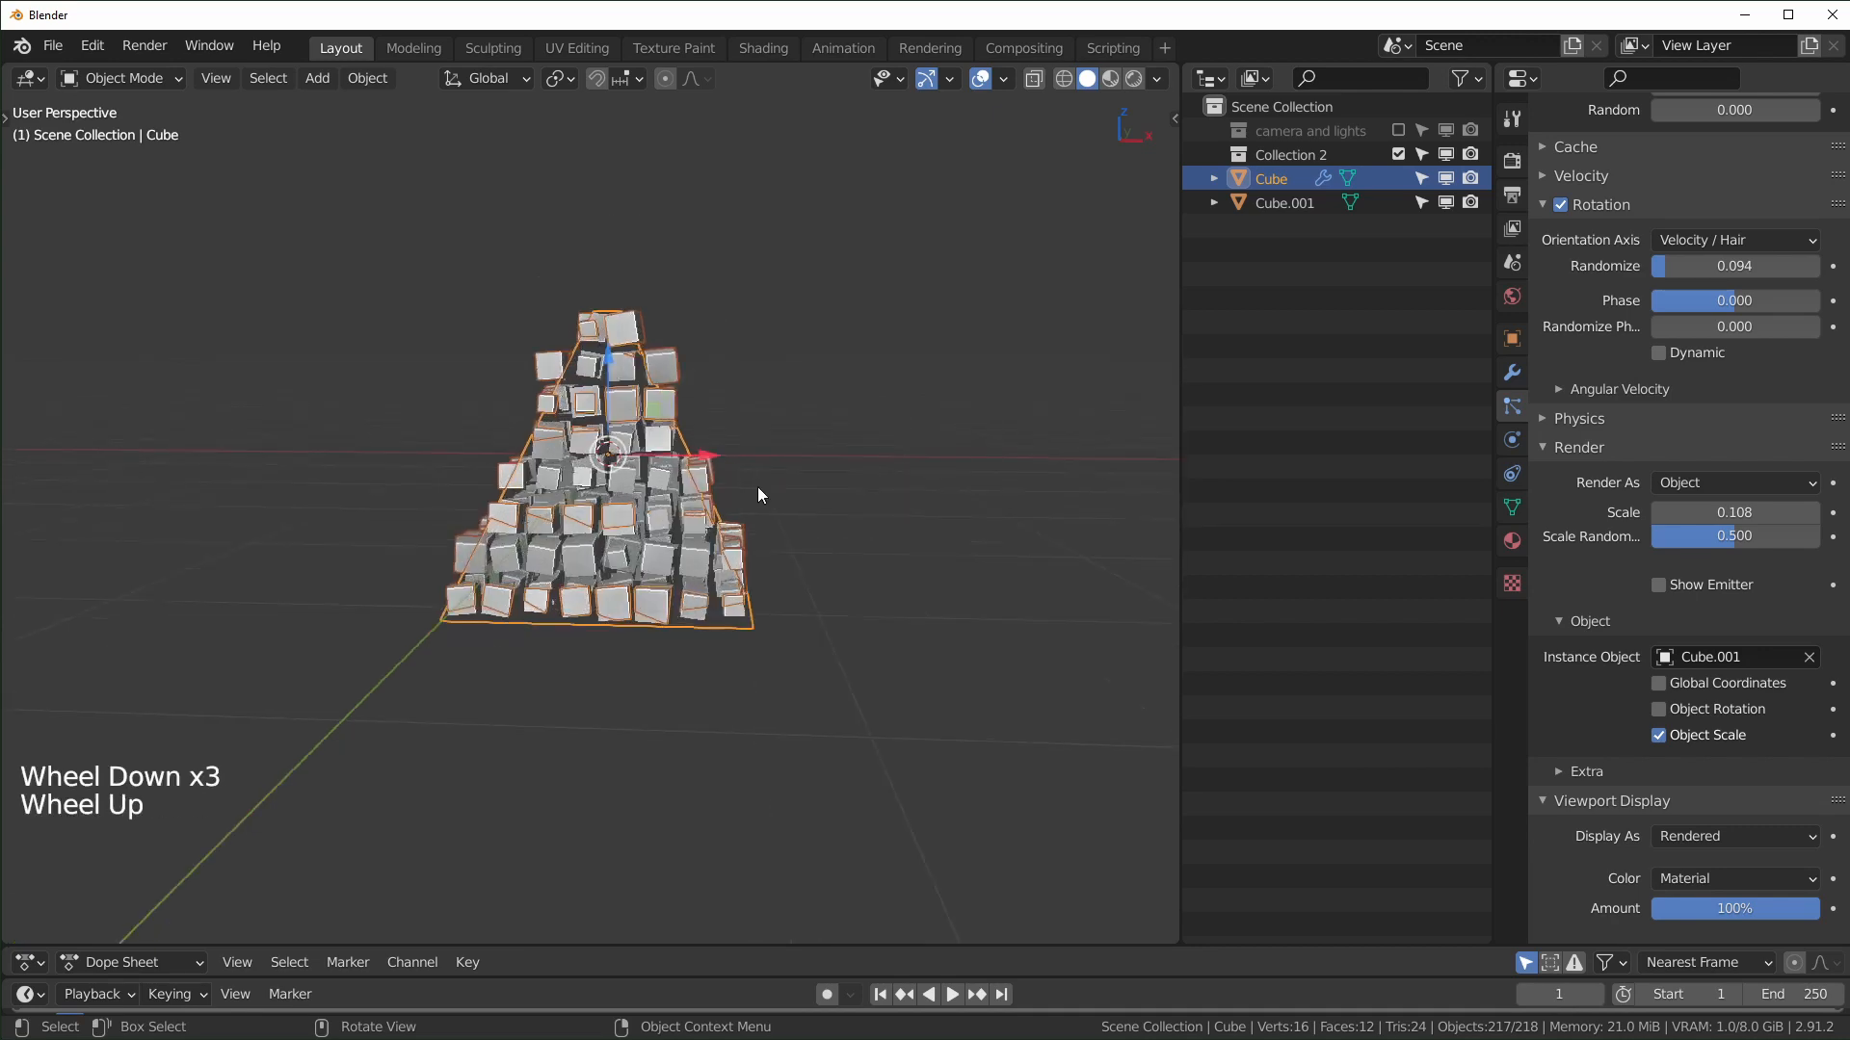
shift+middle_drag(813, 592, 779, 528)
key(shift+a)
mouse_move(779, 528)
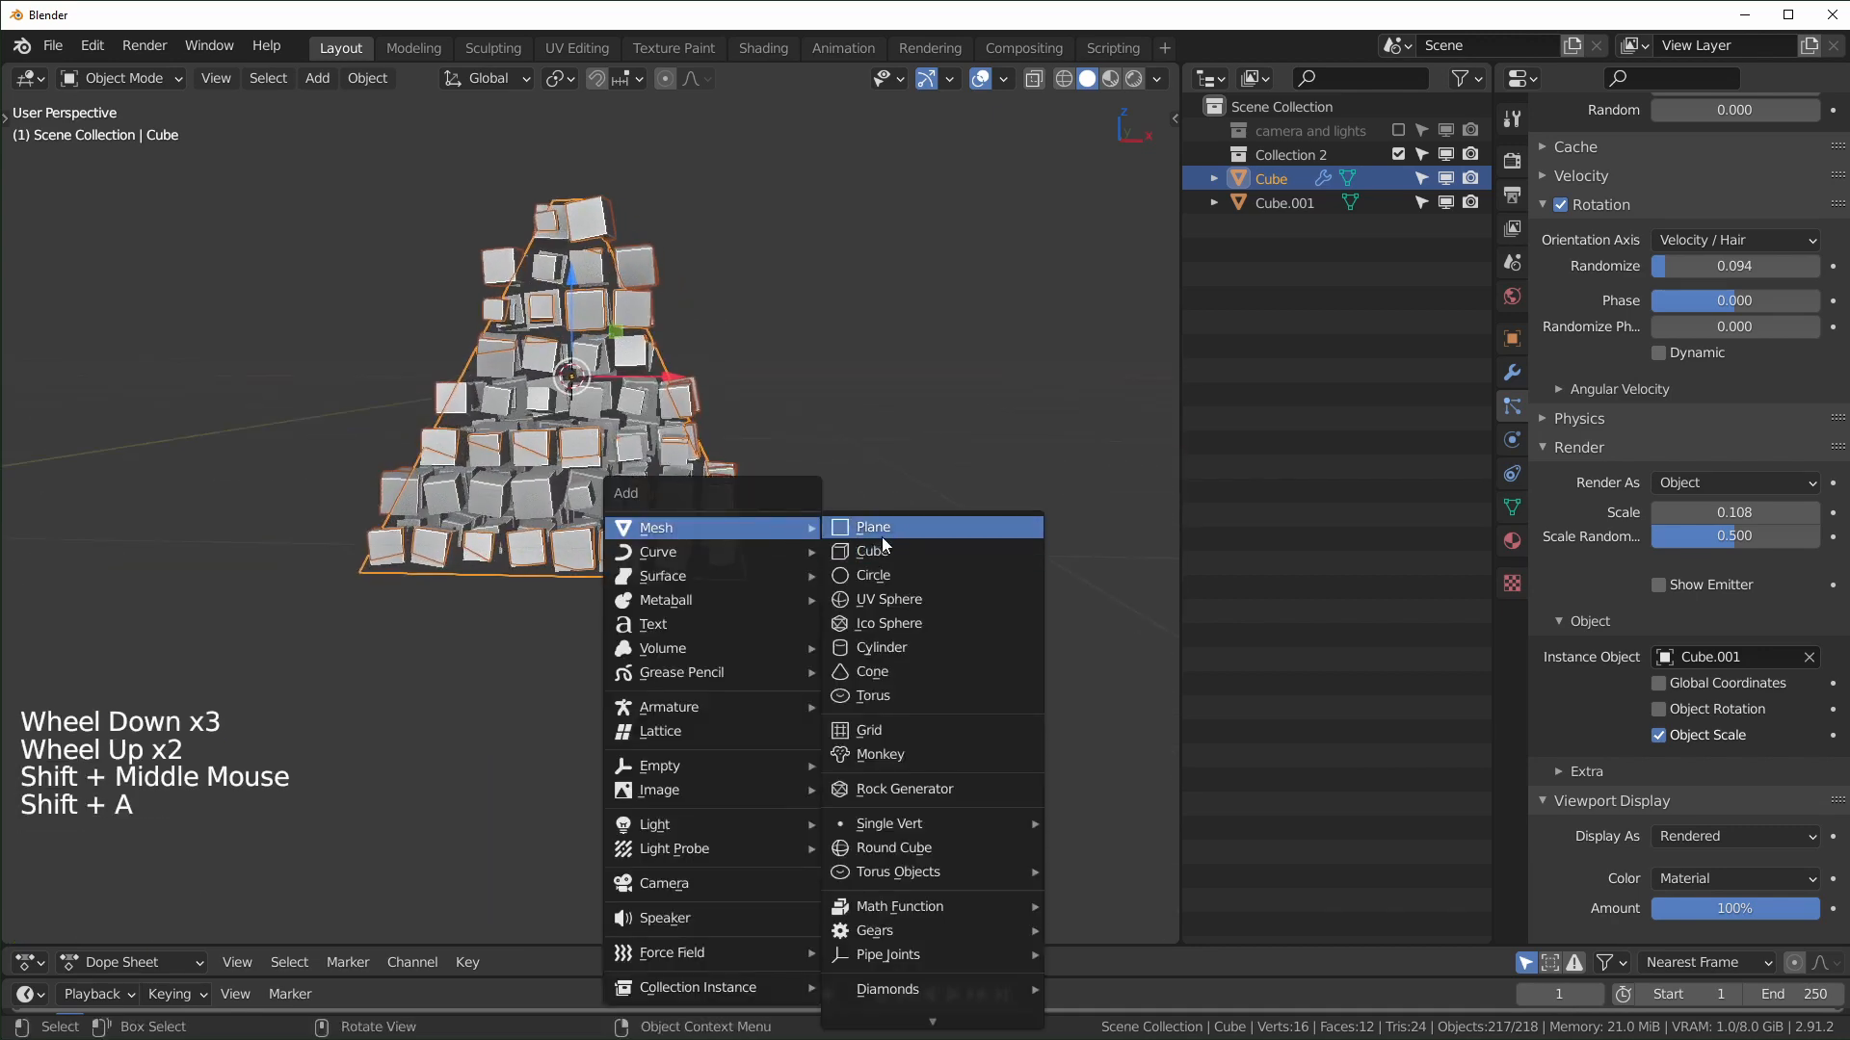
click(872, 527)
scroll(777, 586, down, 3)
drag(584, 330, 601, 477)
Step: Scale the plane up into a wide floor under the stack and apply its object transform
key(s)
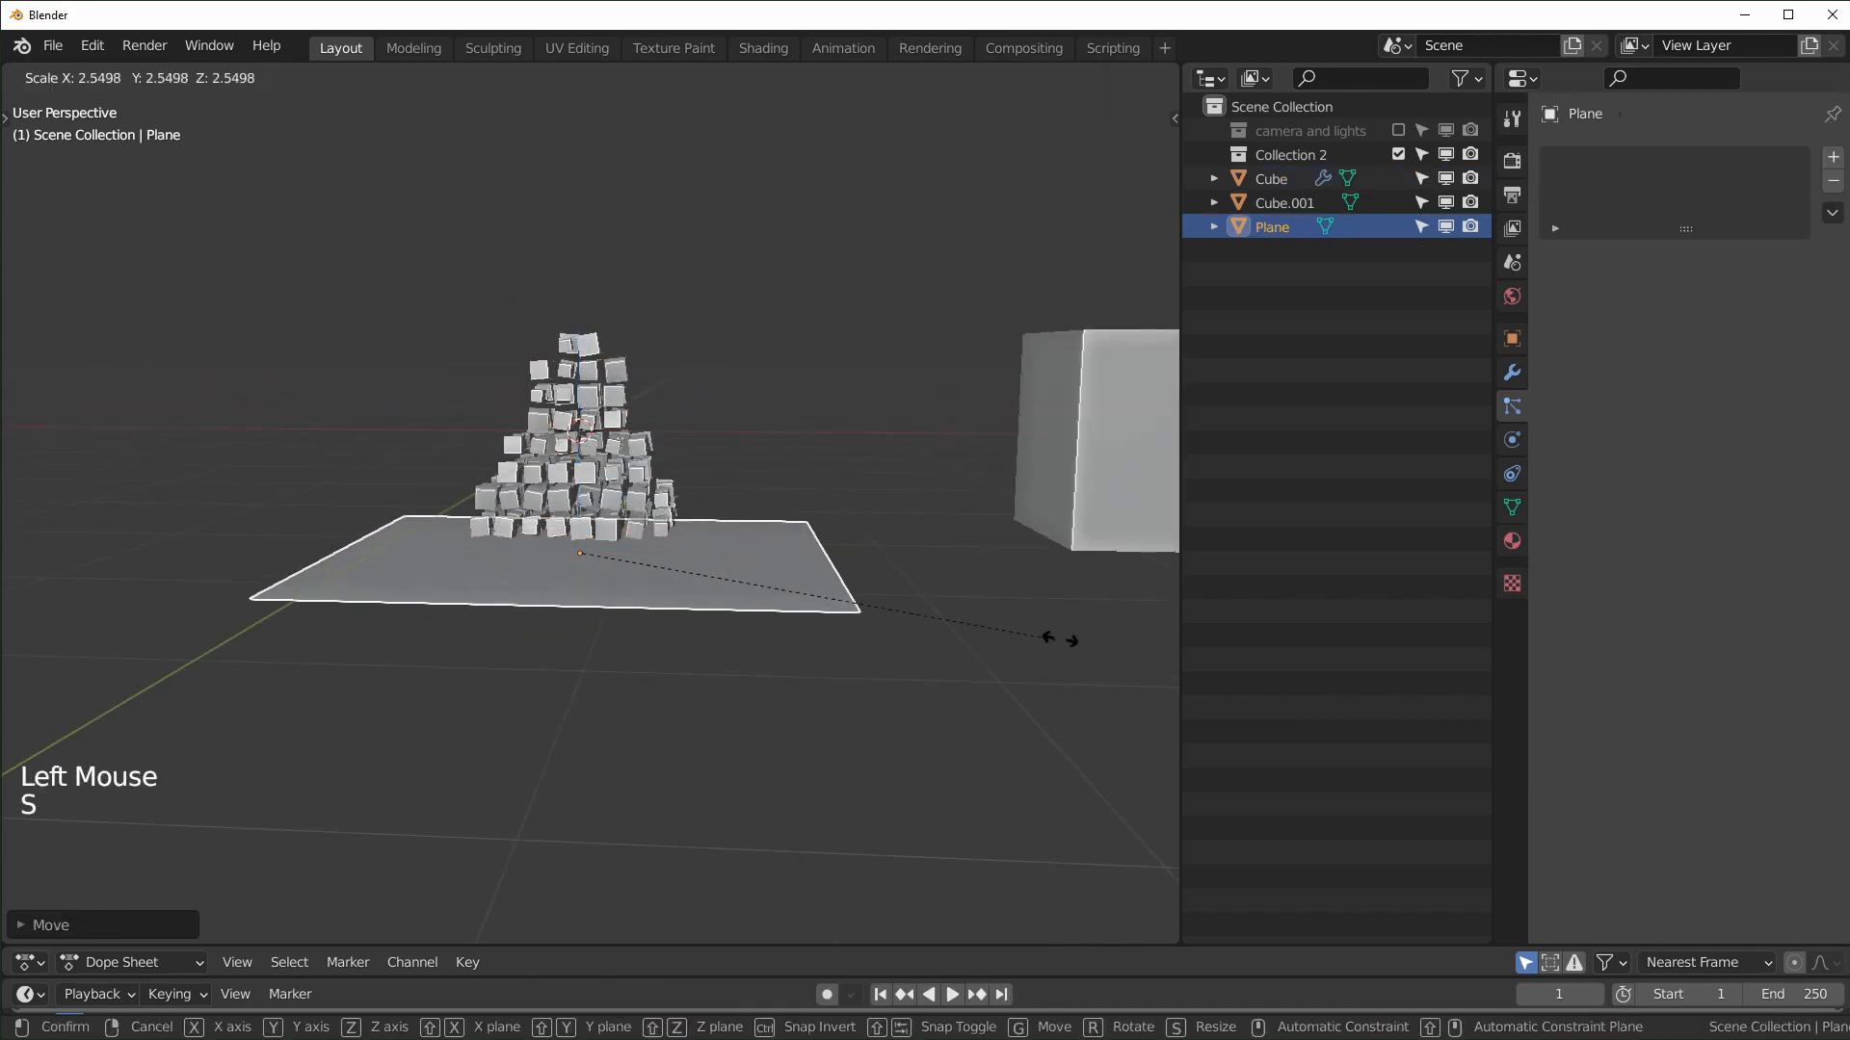
click(157, 582)
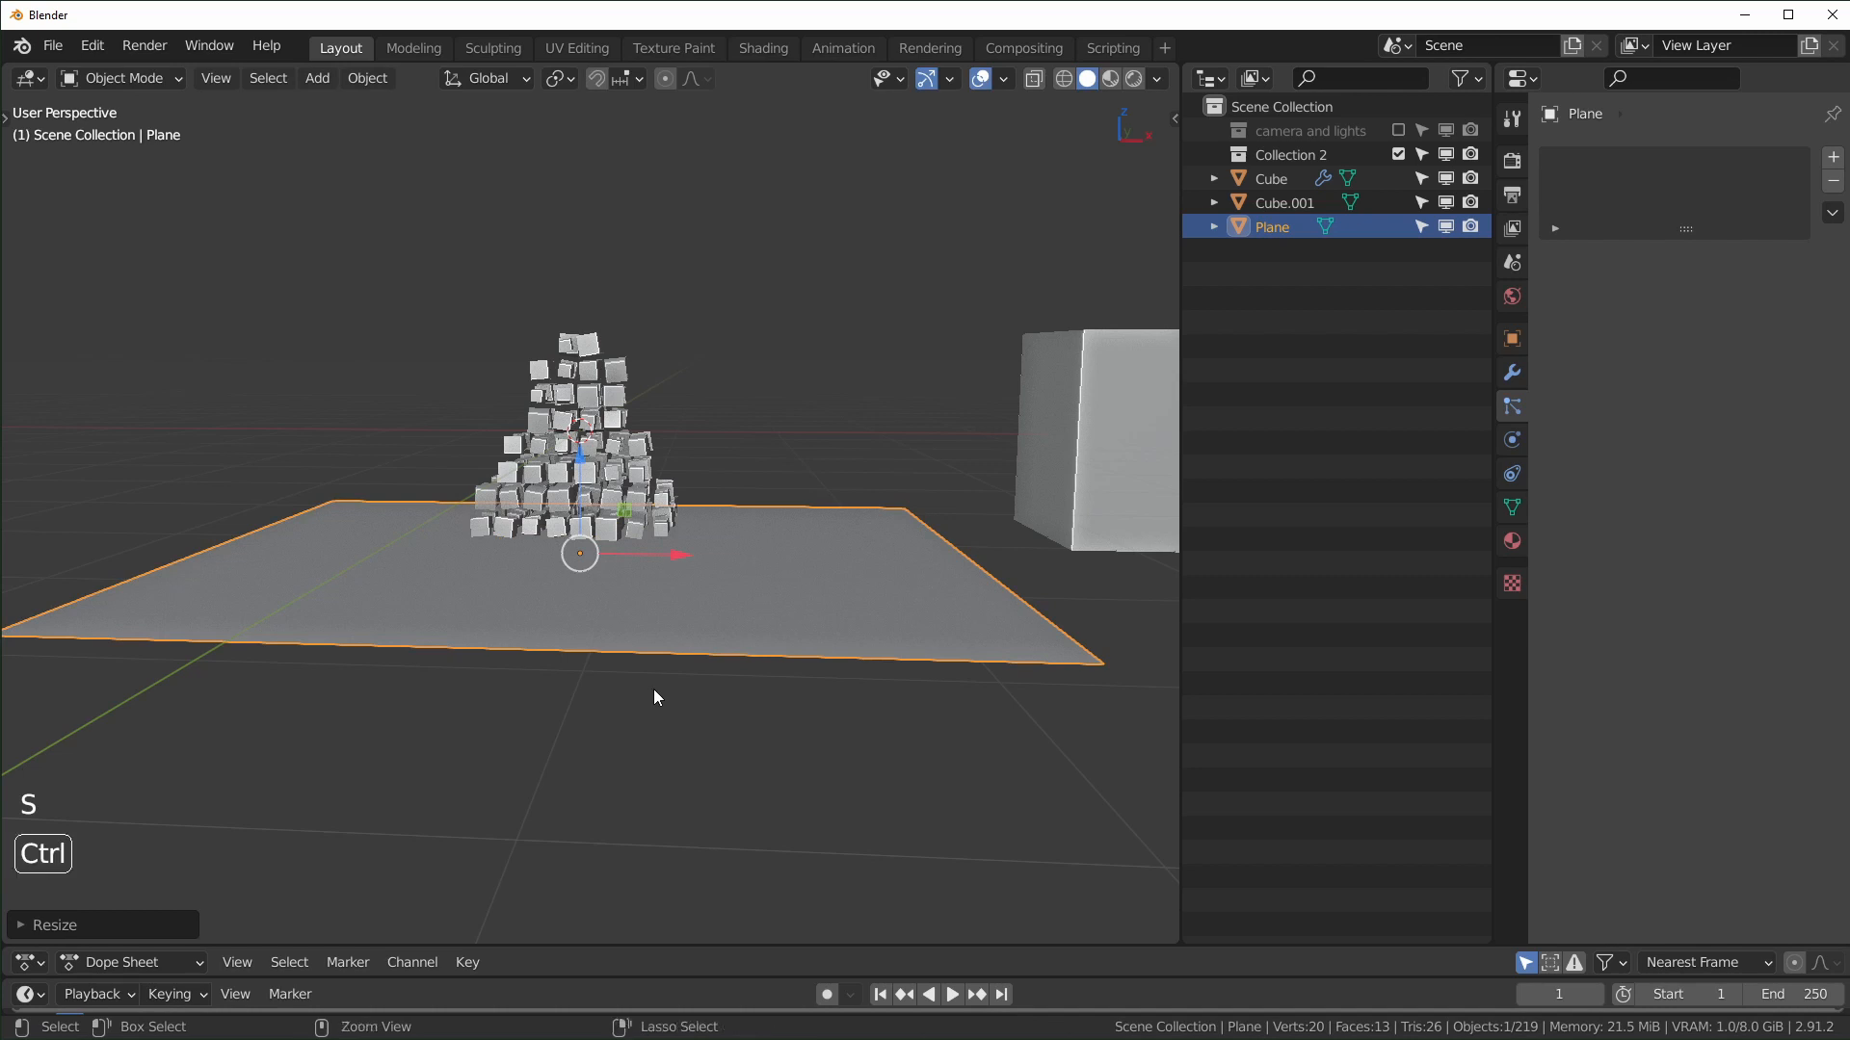
key(ctrl+a)
click(619, 691)
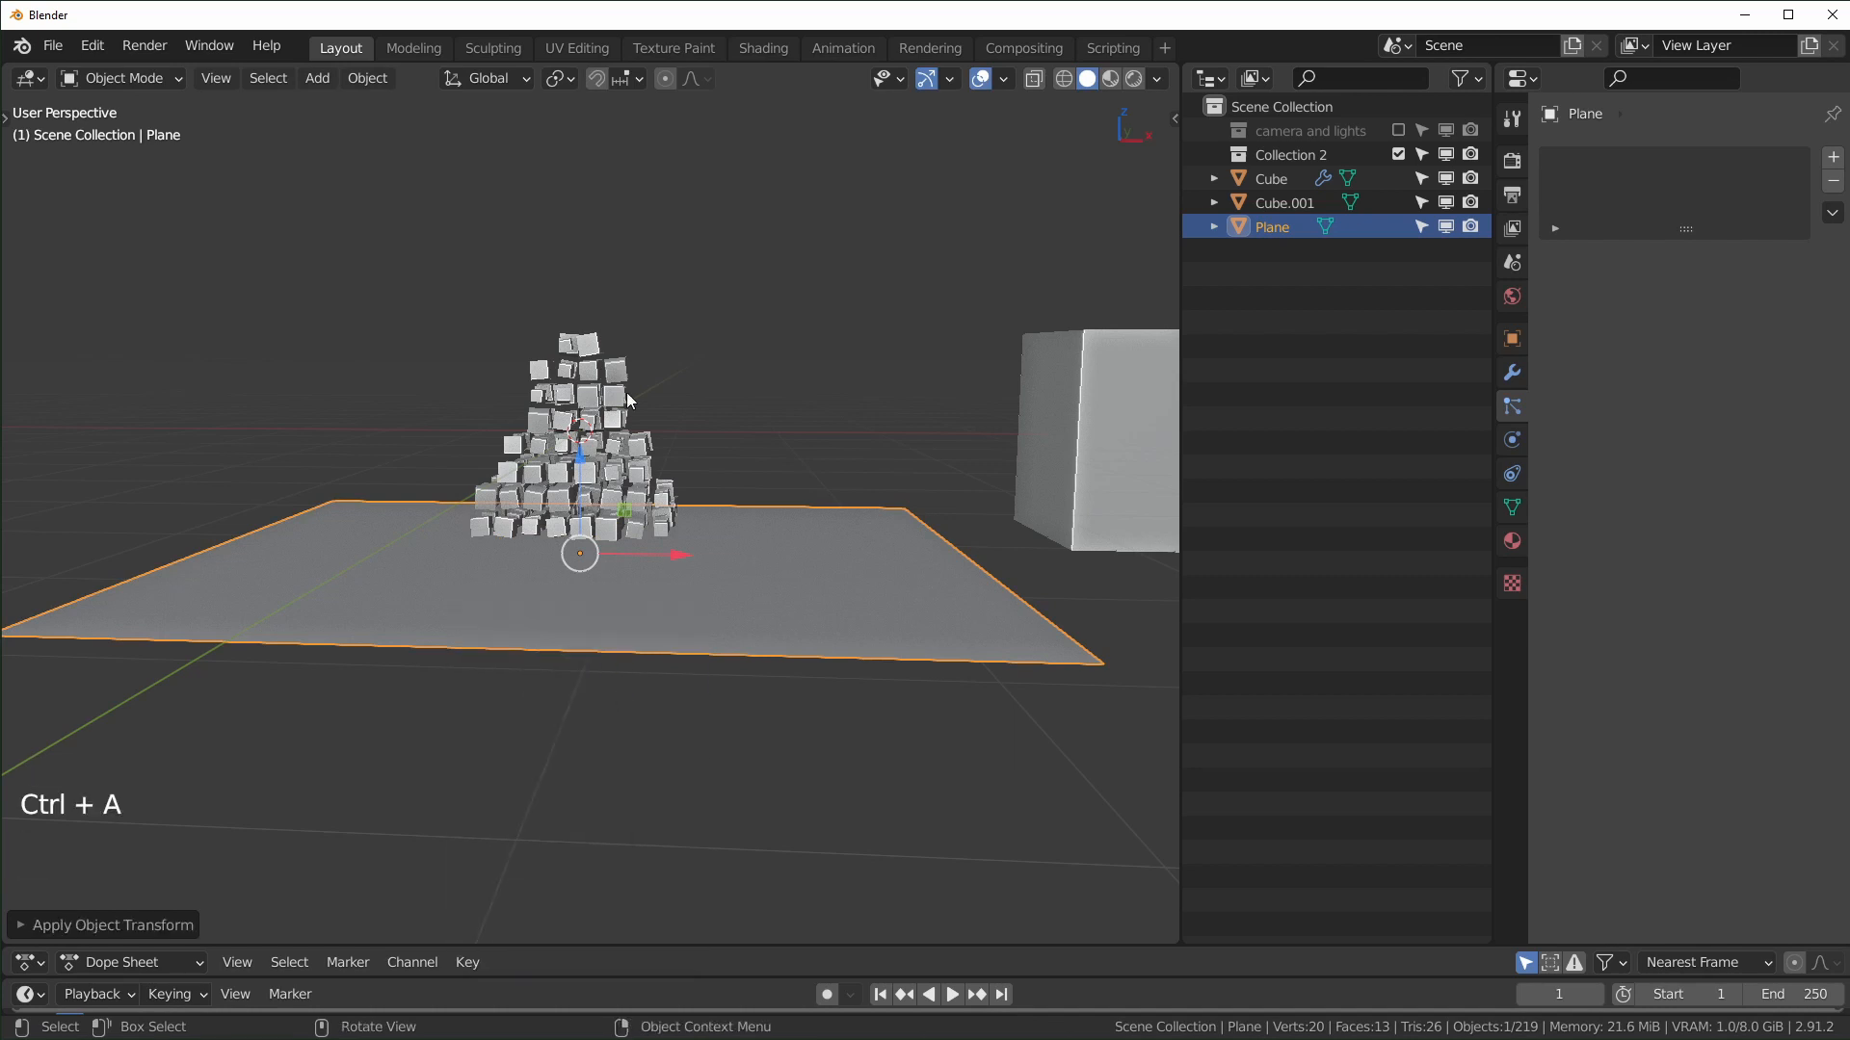
Step: Make the floor plane a Passive rigid body and raise its surface friction
click(1514, 440)
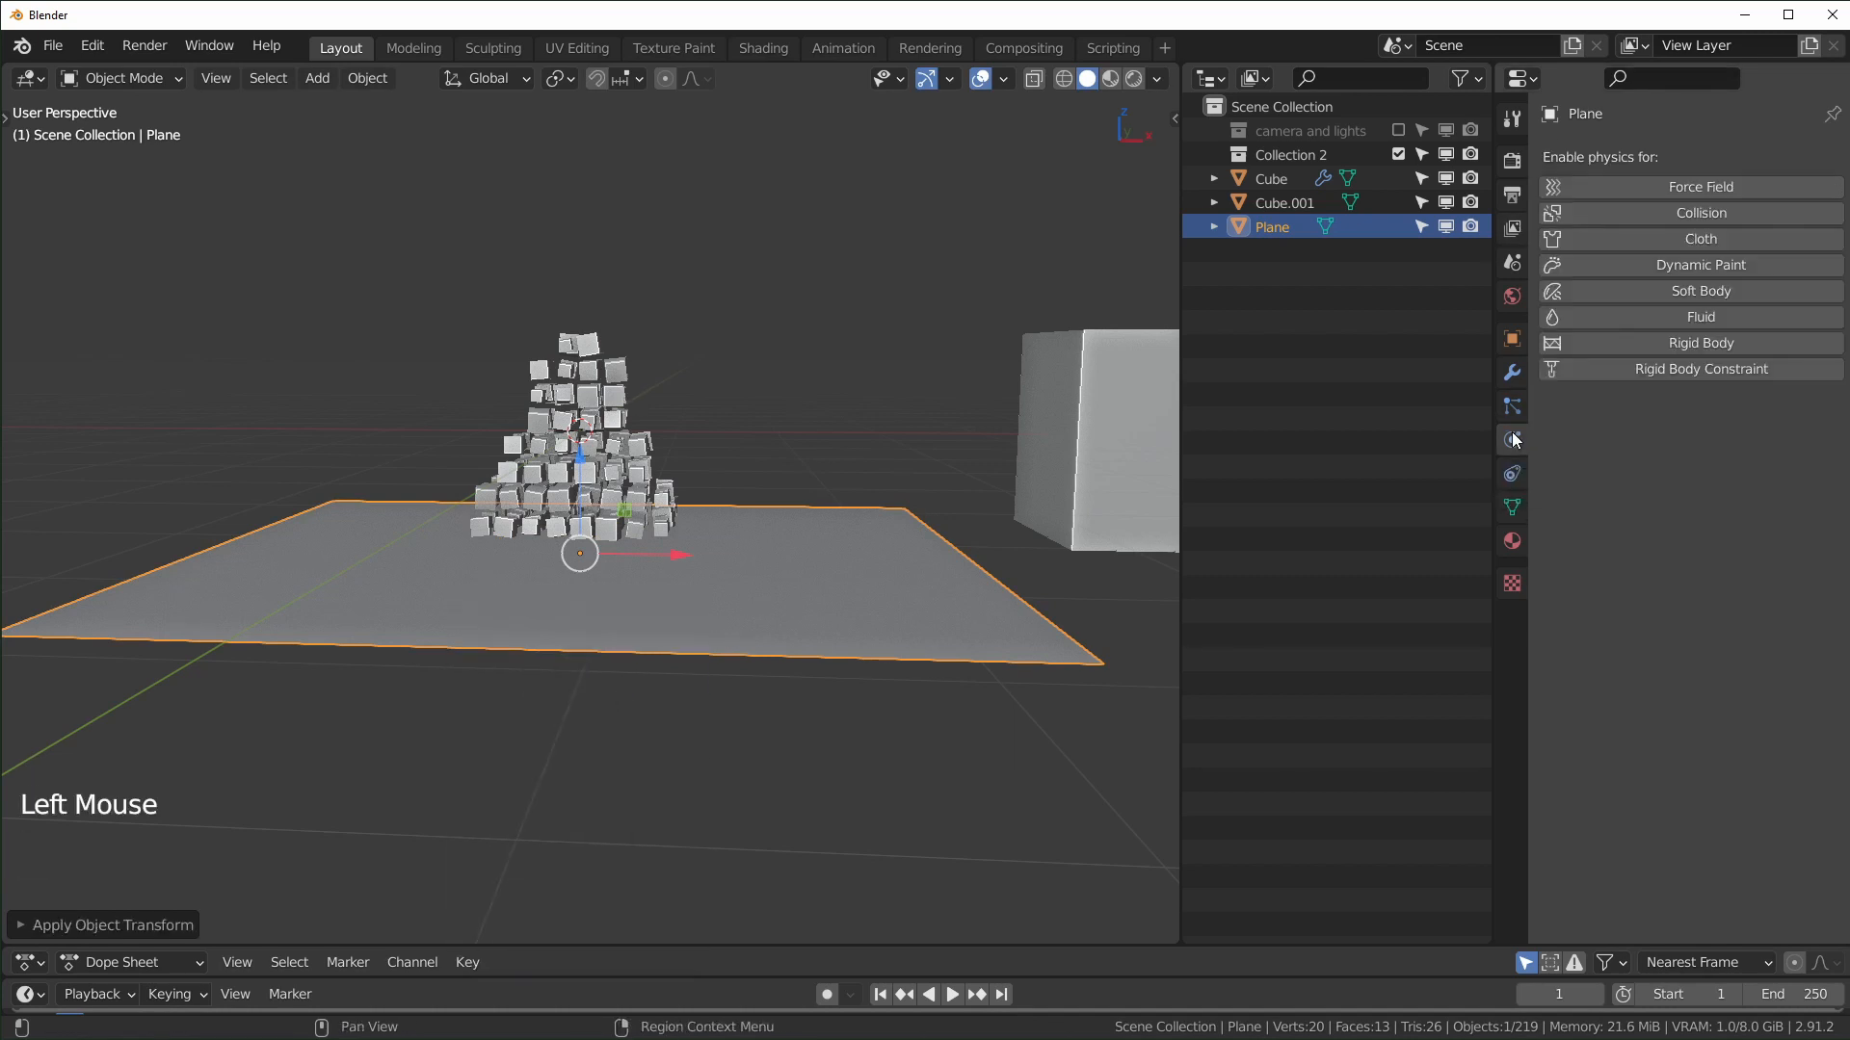
click(1692, 341)
click(1755, 441)
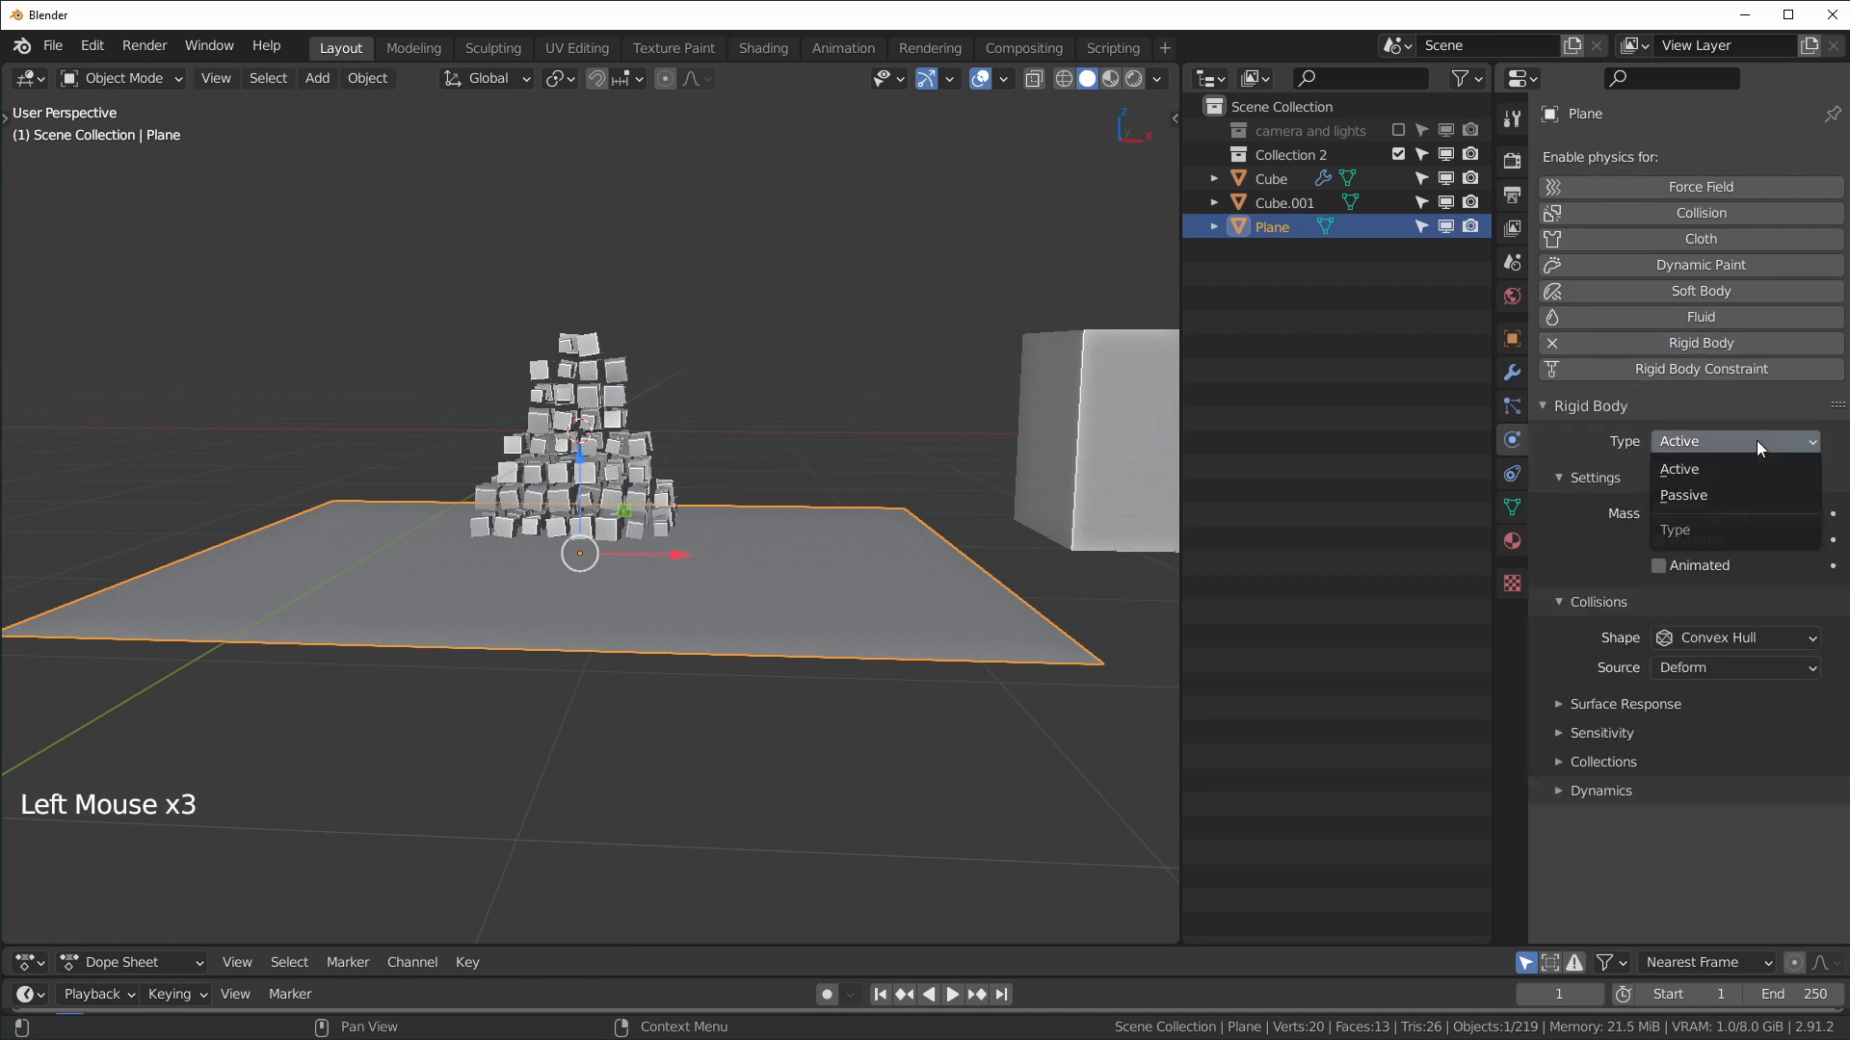
click(1696, 495)
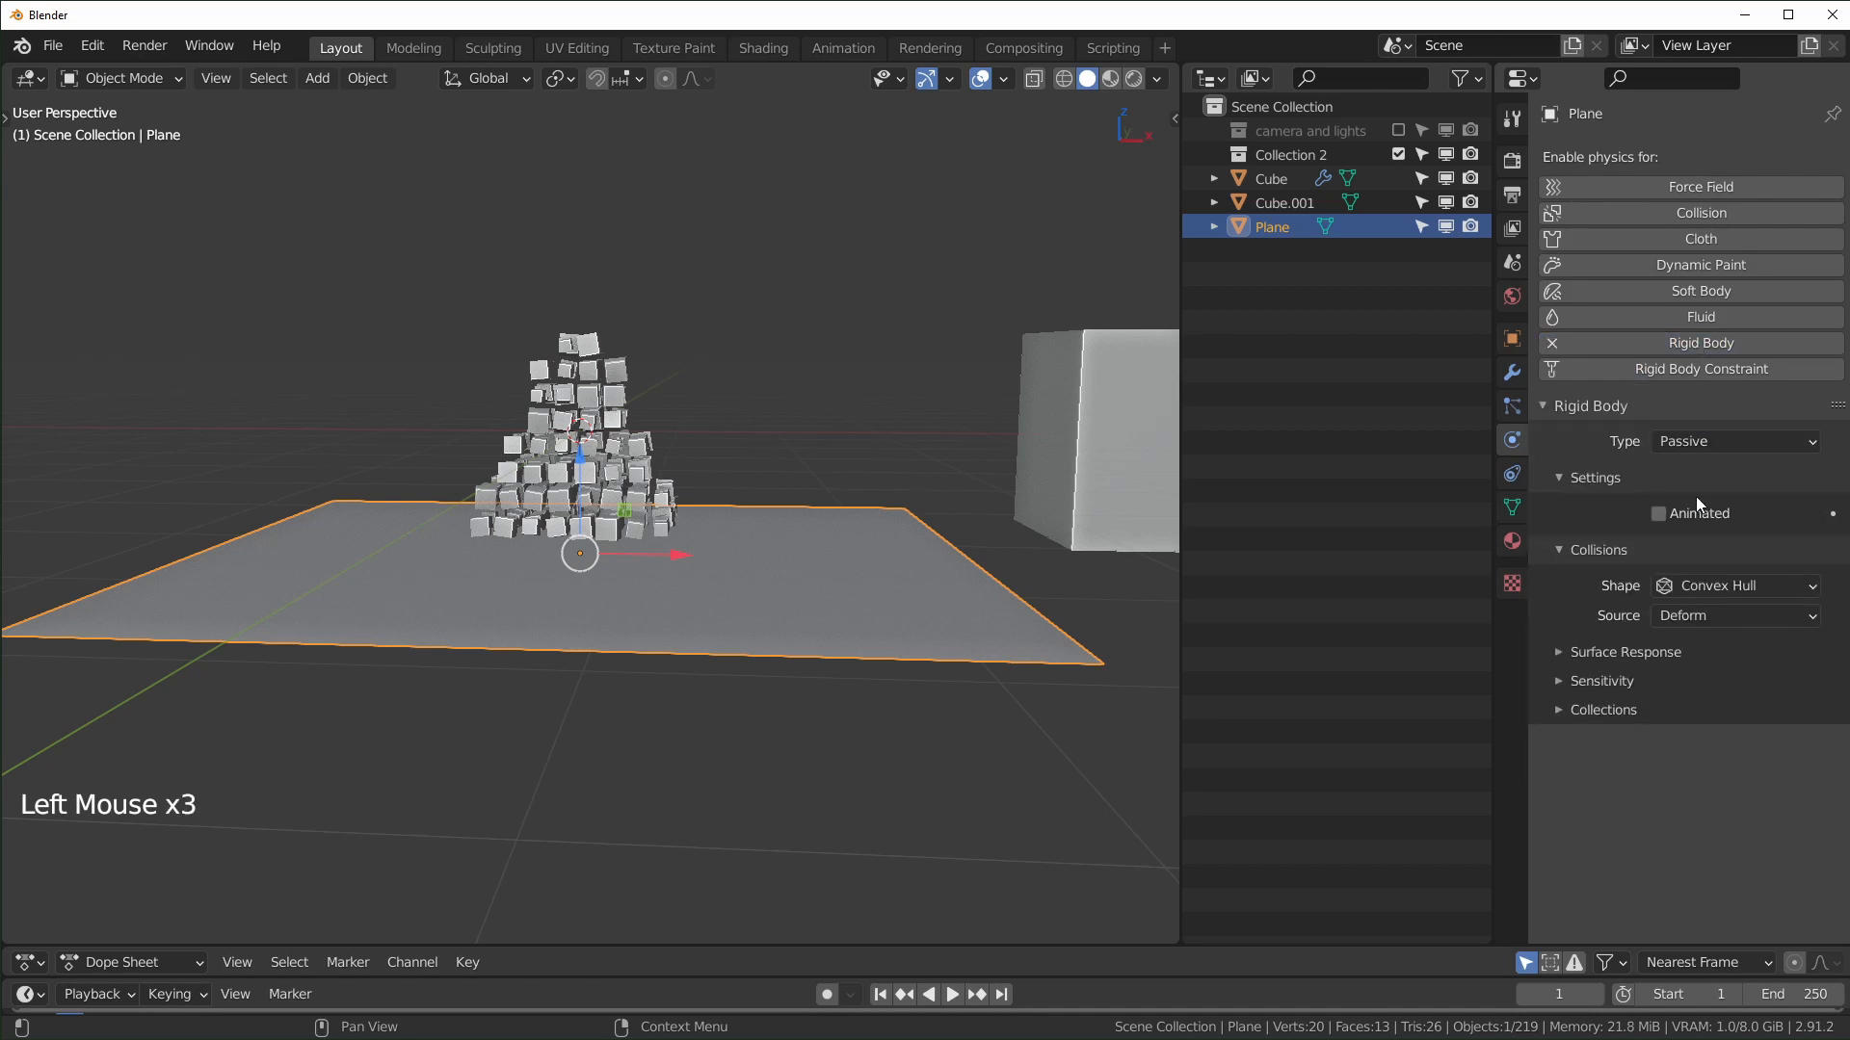
click(1565, 653)
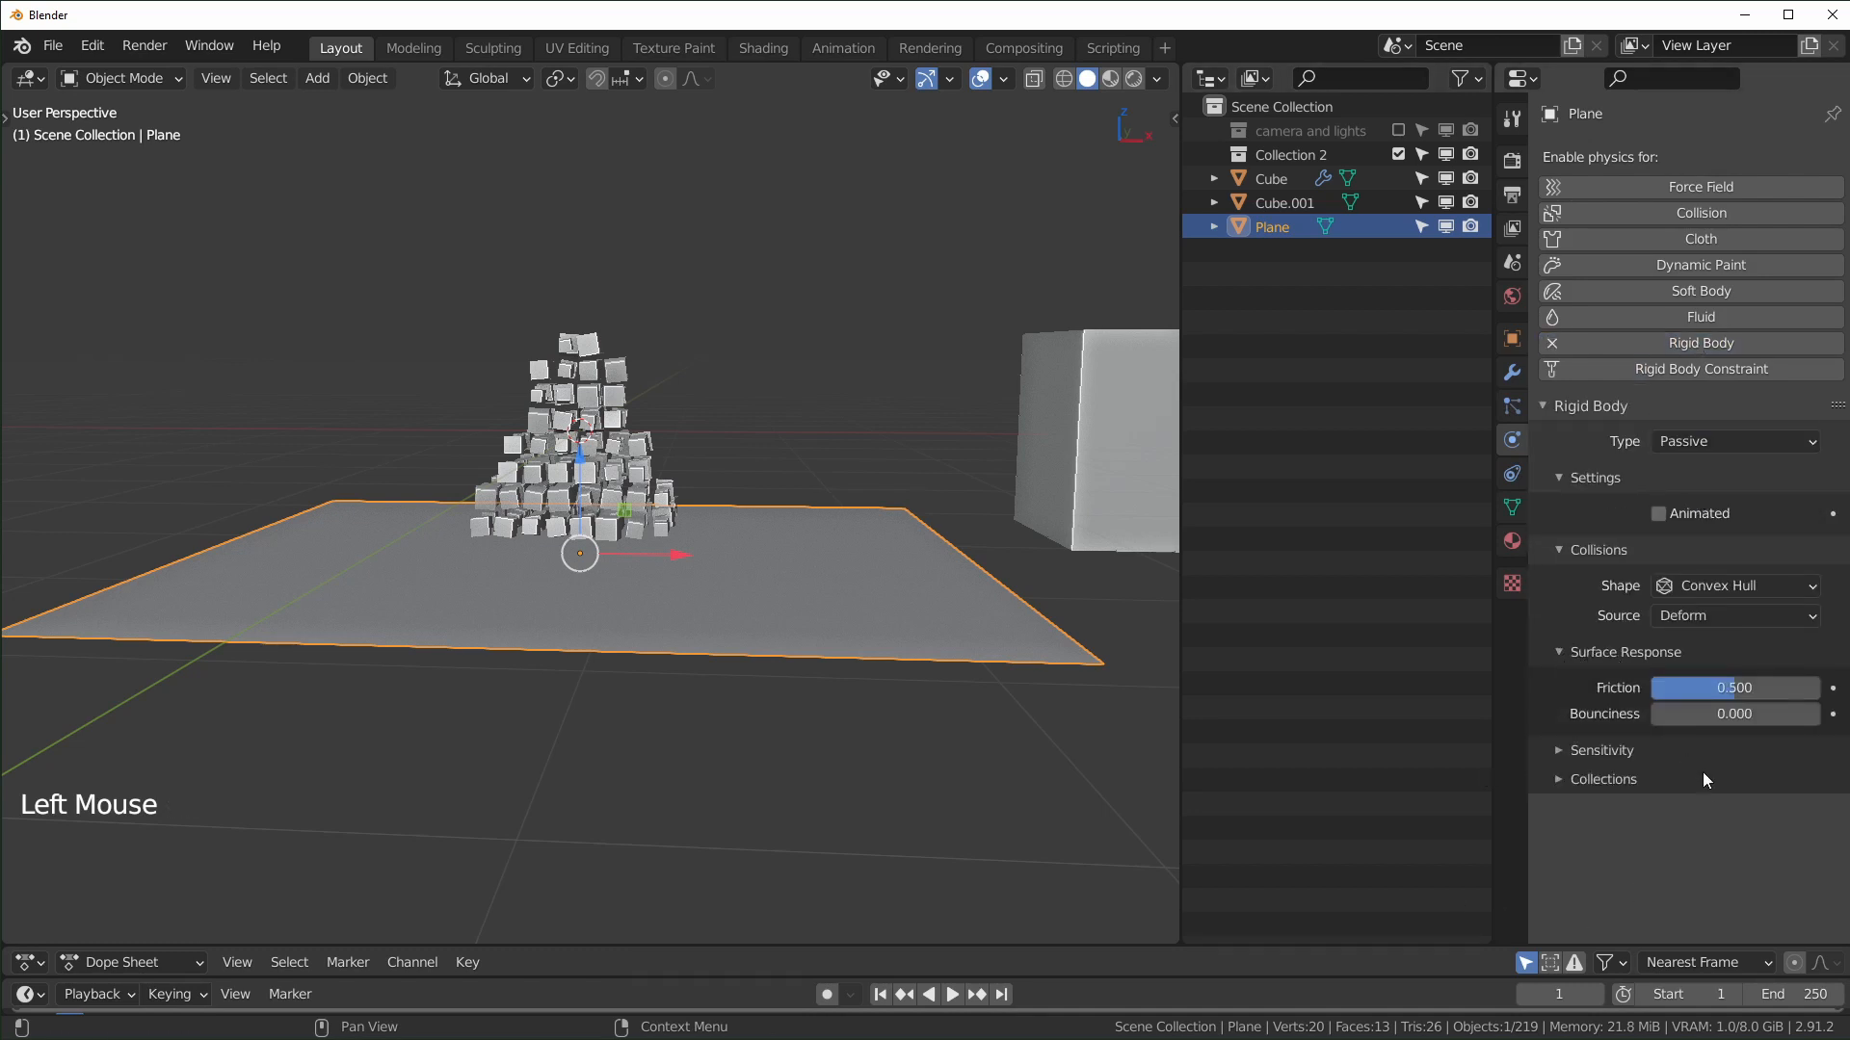
drag(1736, 692, 1815, 690)
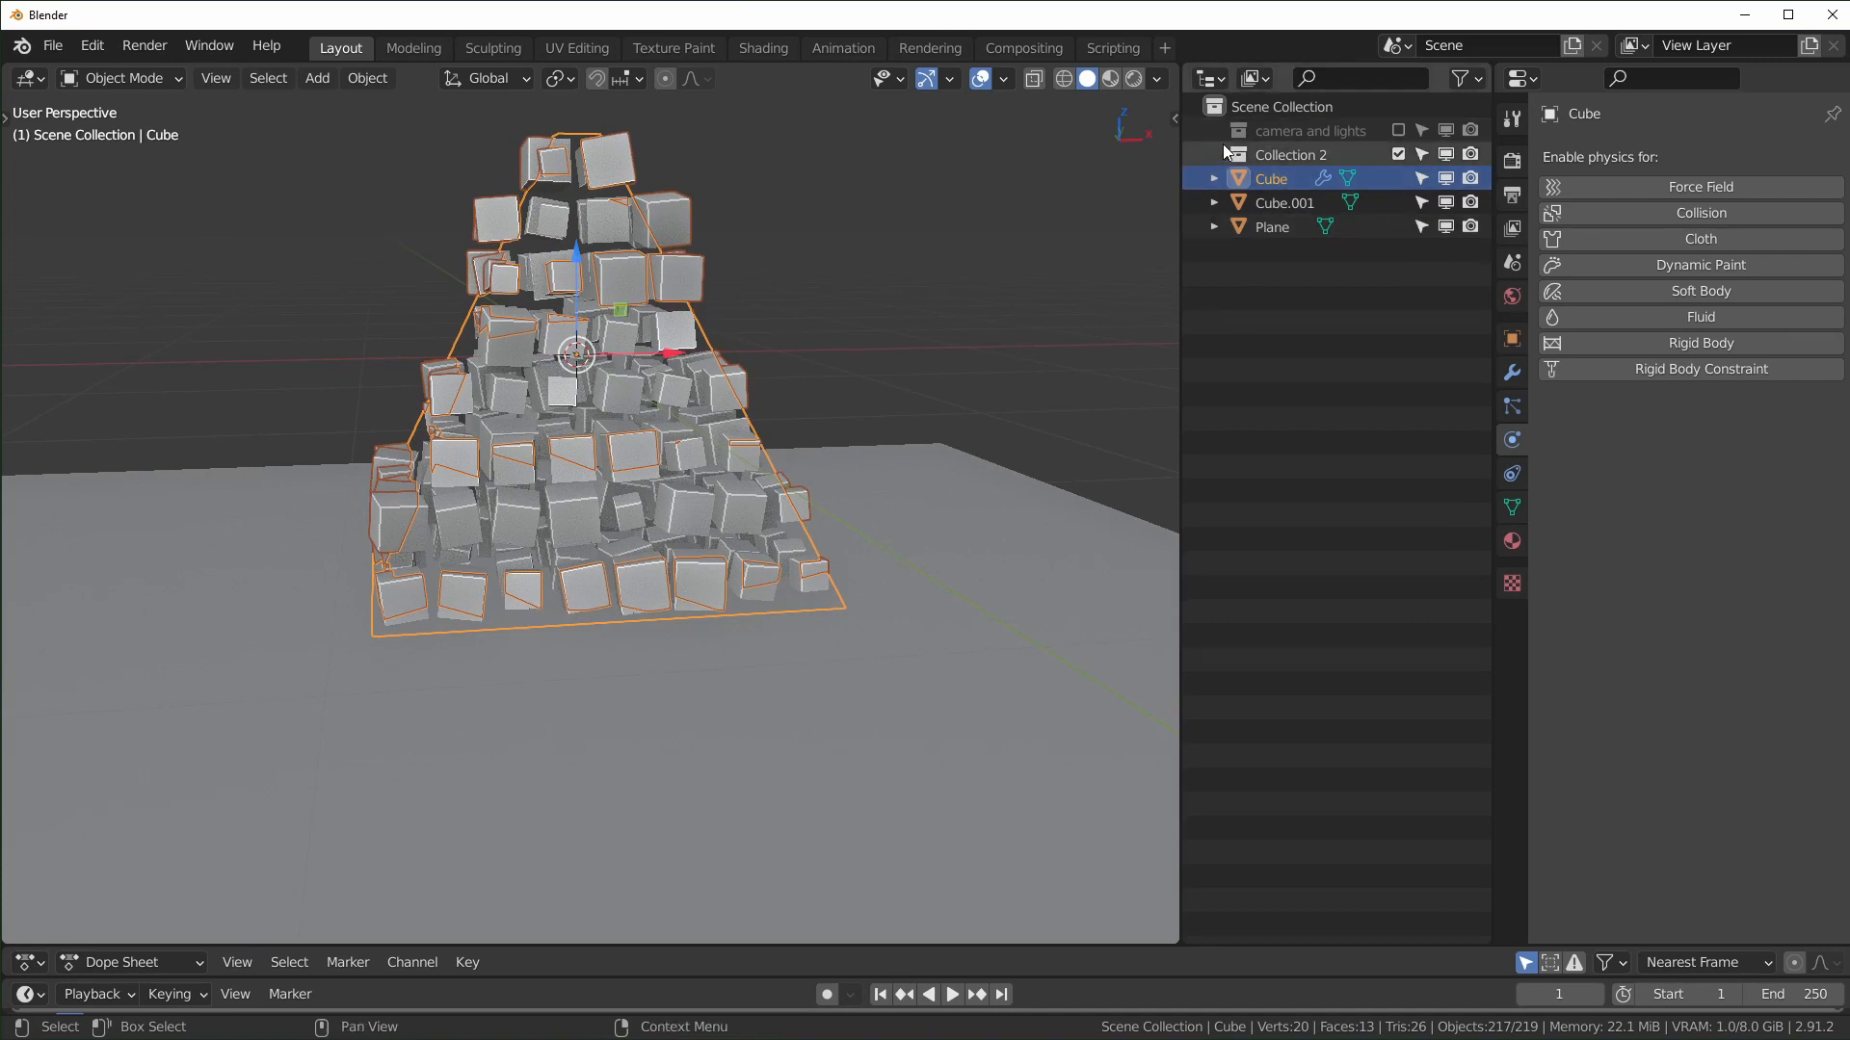
Step: Create a new collection and move the Cube, Cube.001 and Plane objects into Collection 2
click(1269, 435)
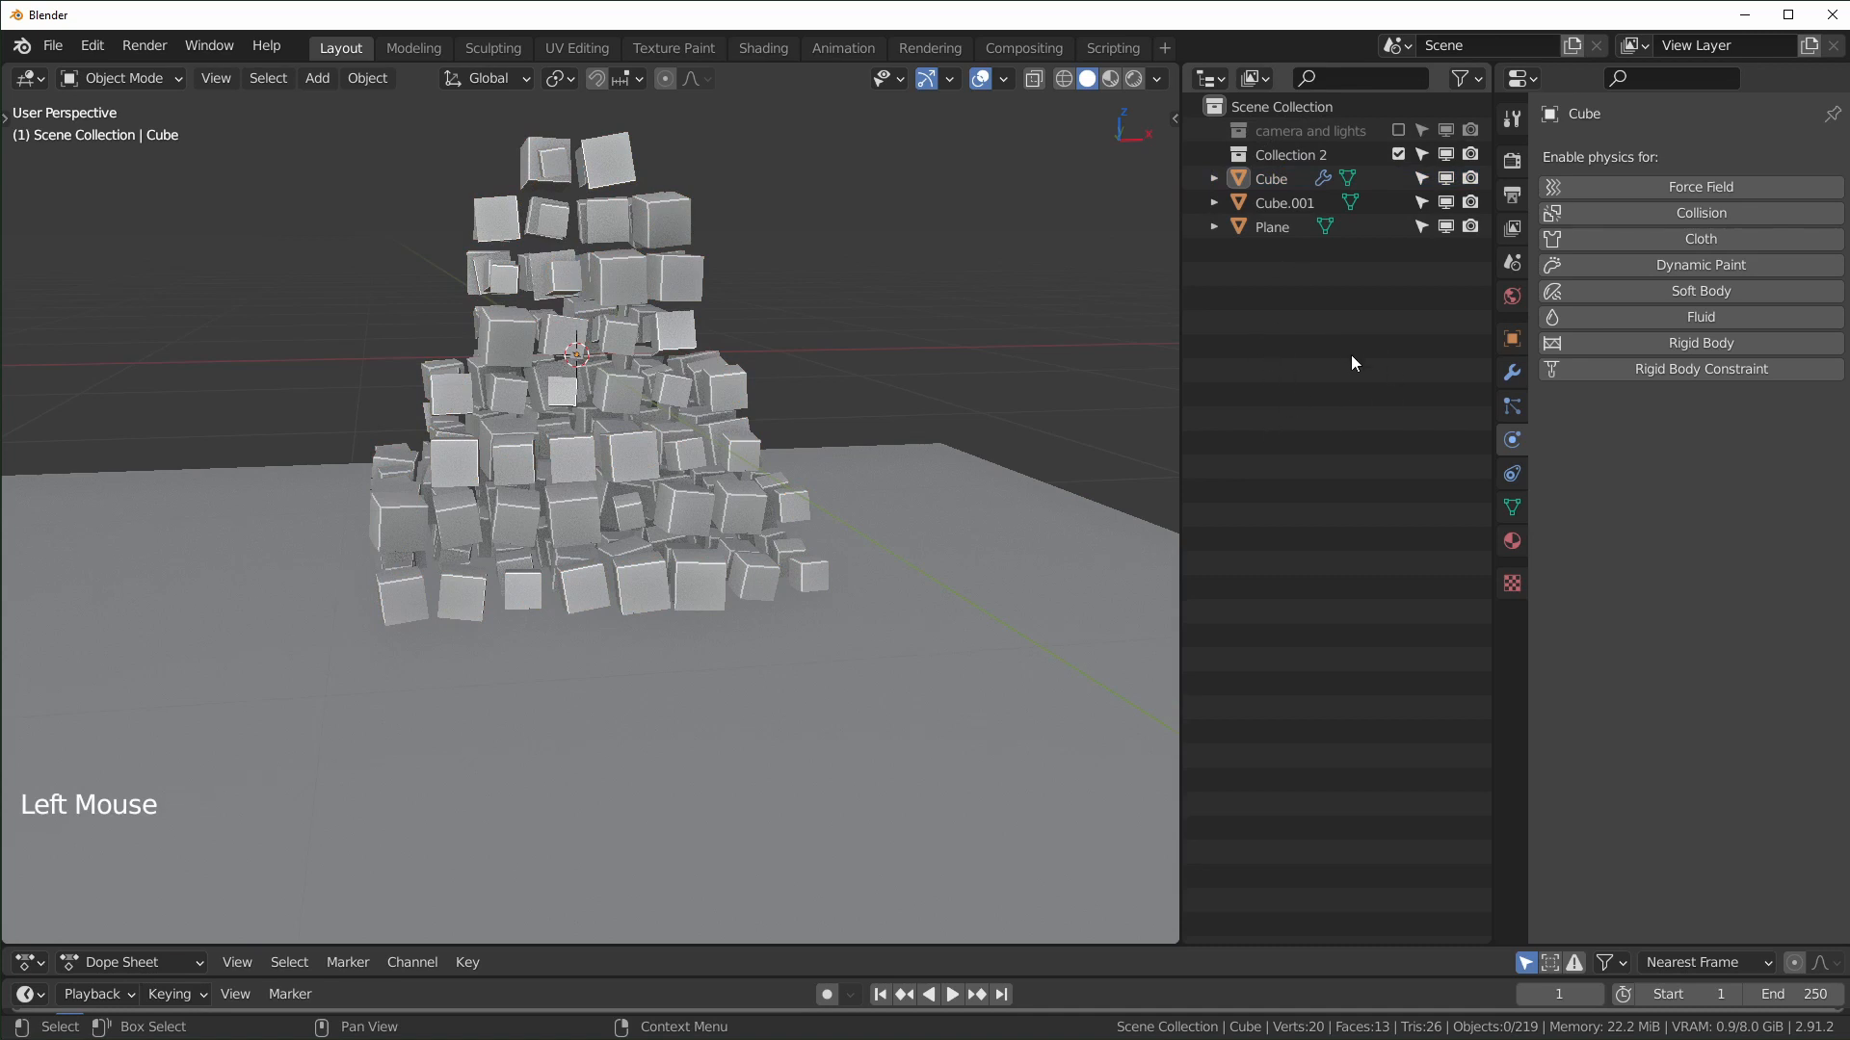
key(c)
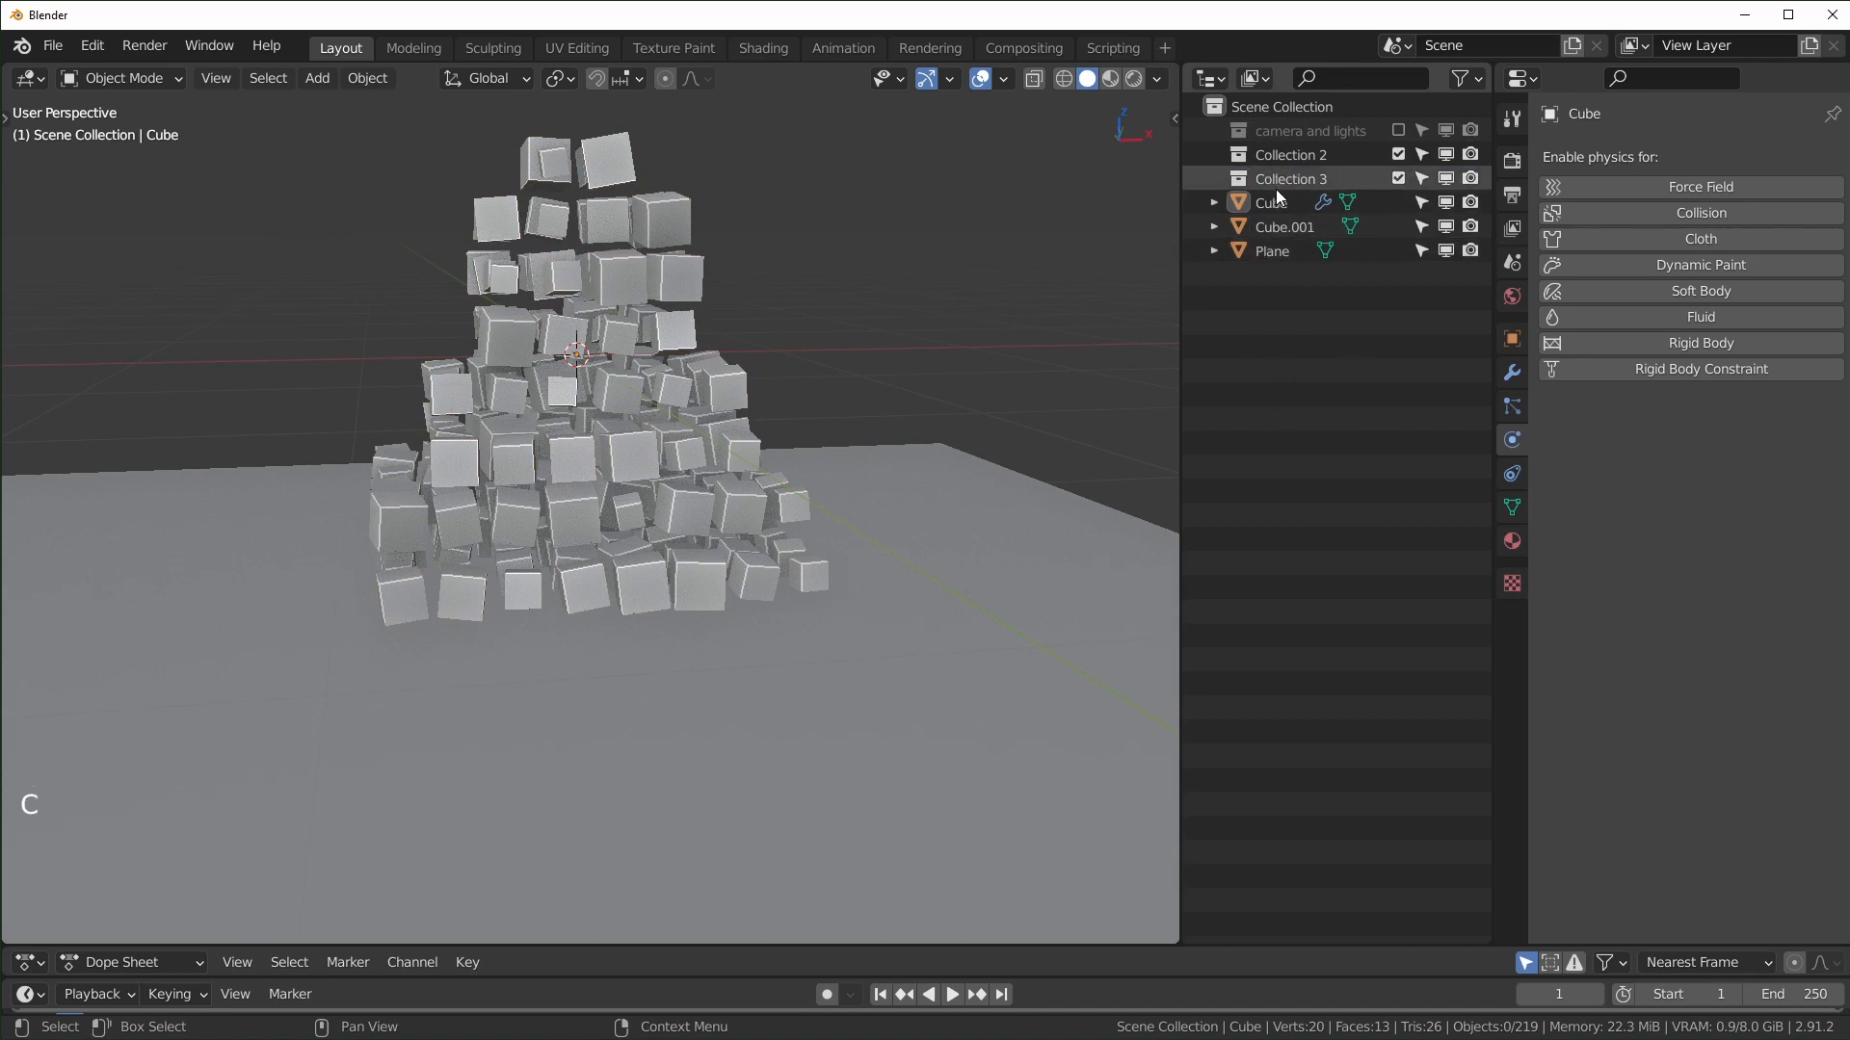
drag(1270, 285, 1293, 158)
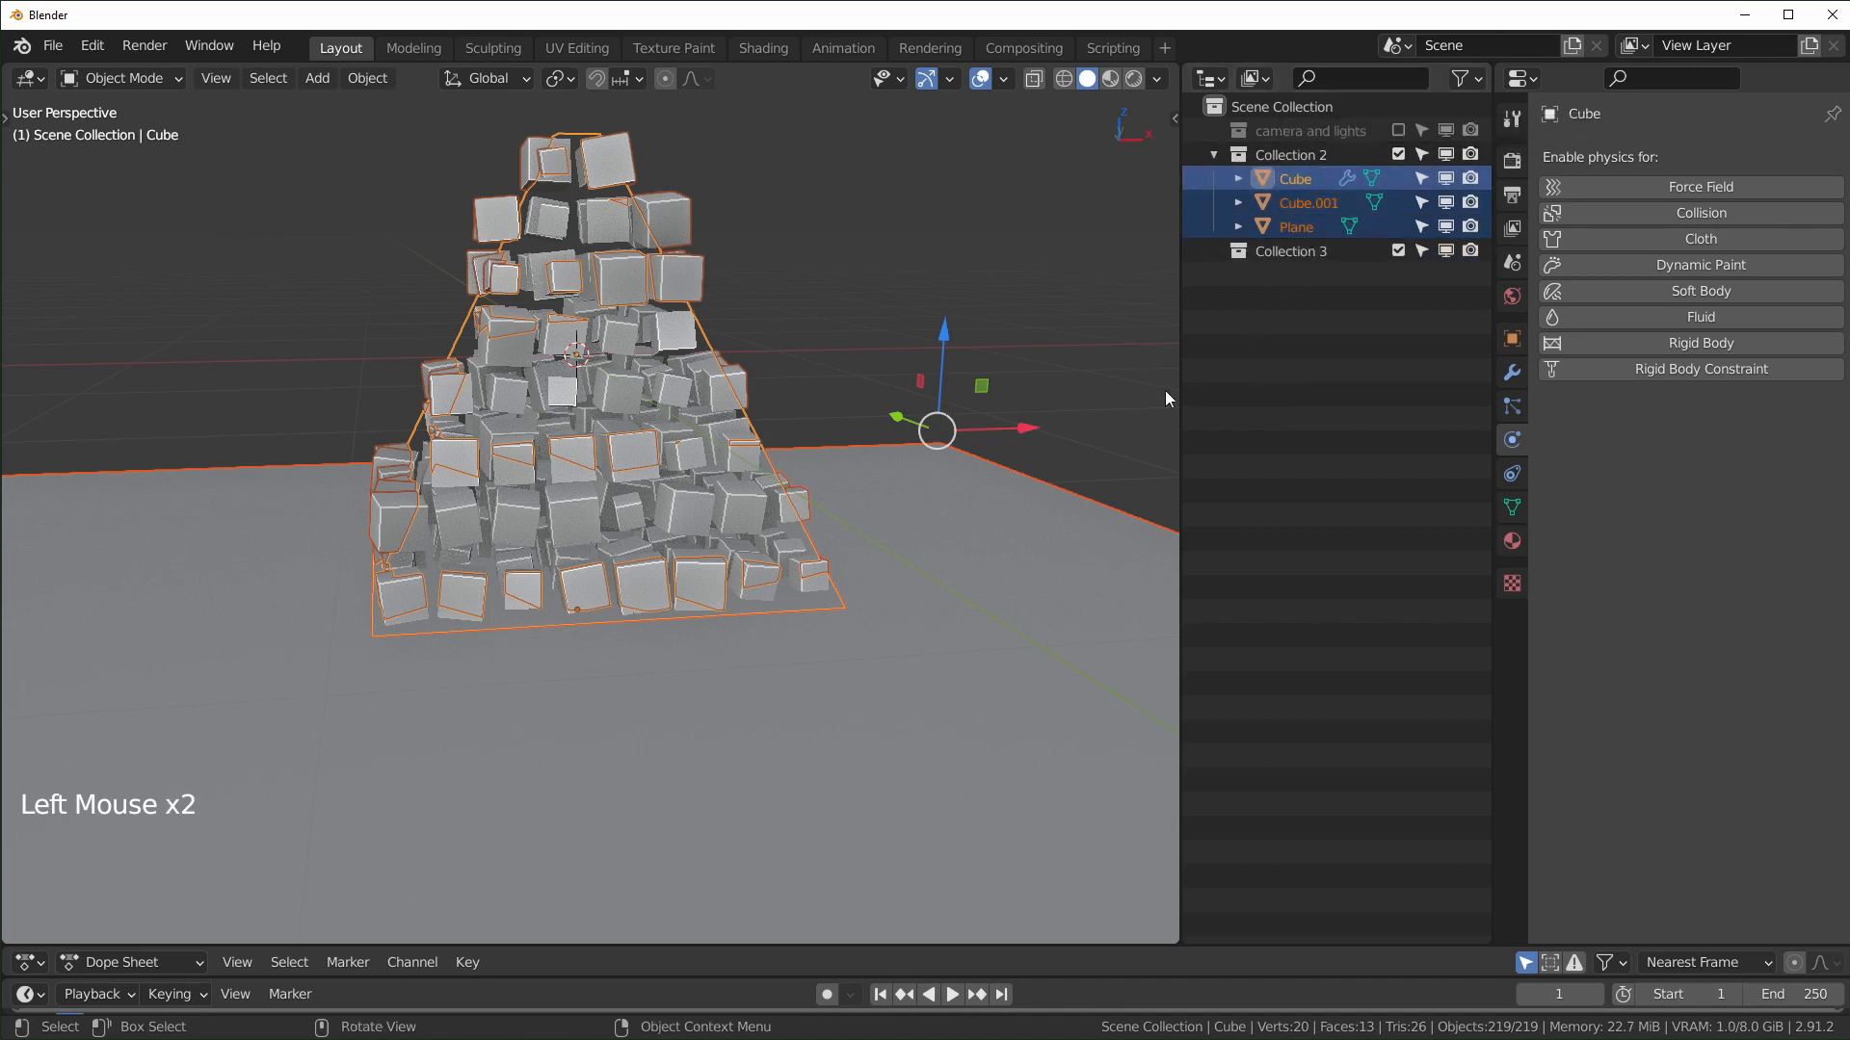
Step: Convert the pyramid's particle instances into real objects and move the converted cubes to Collection 3
click(662, 265)
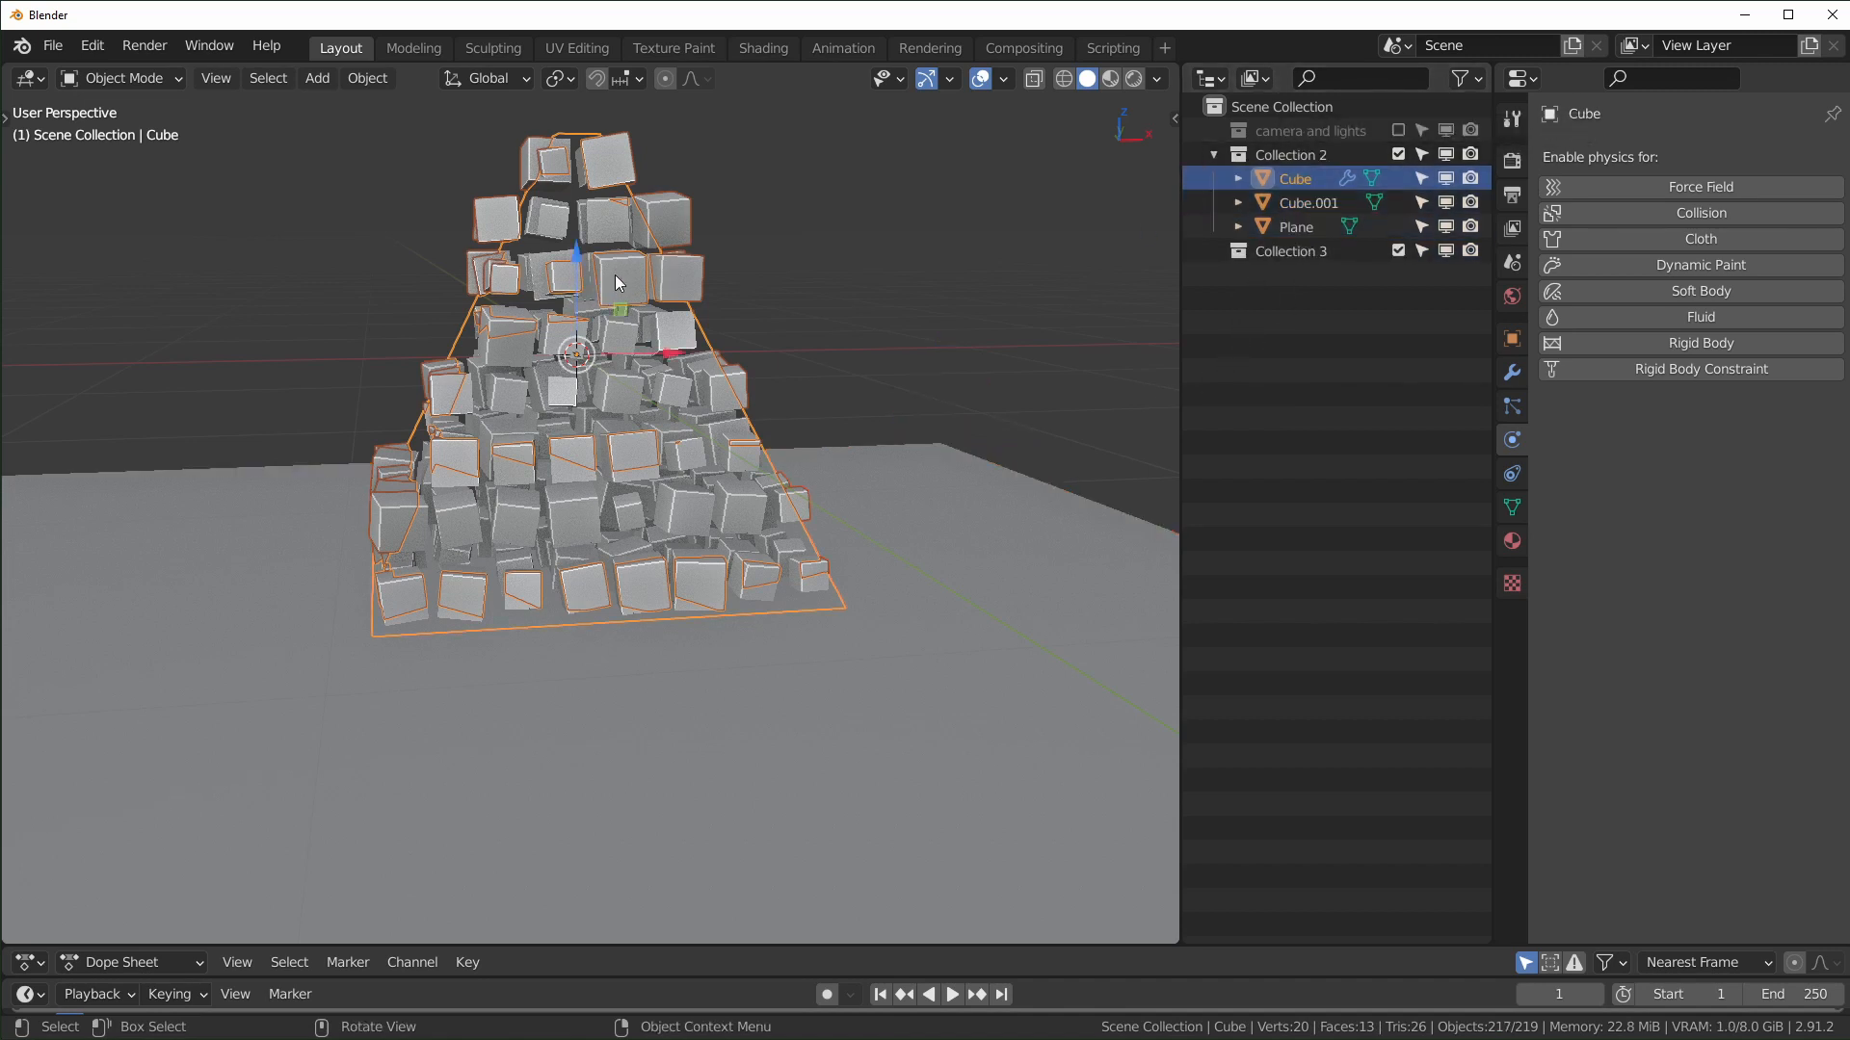
click(1512, 374)
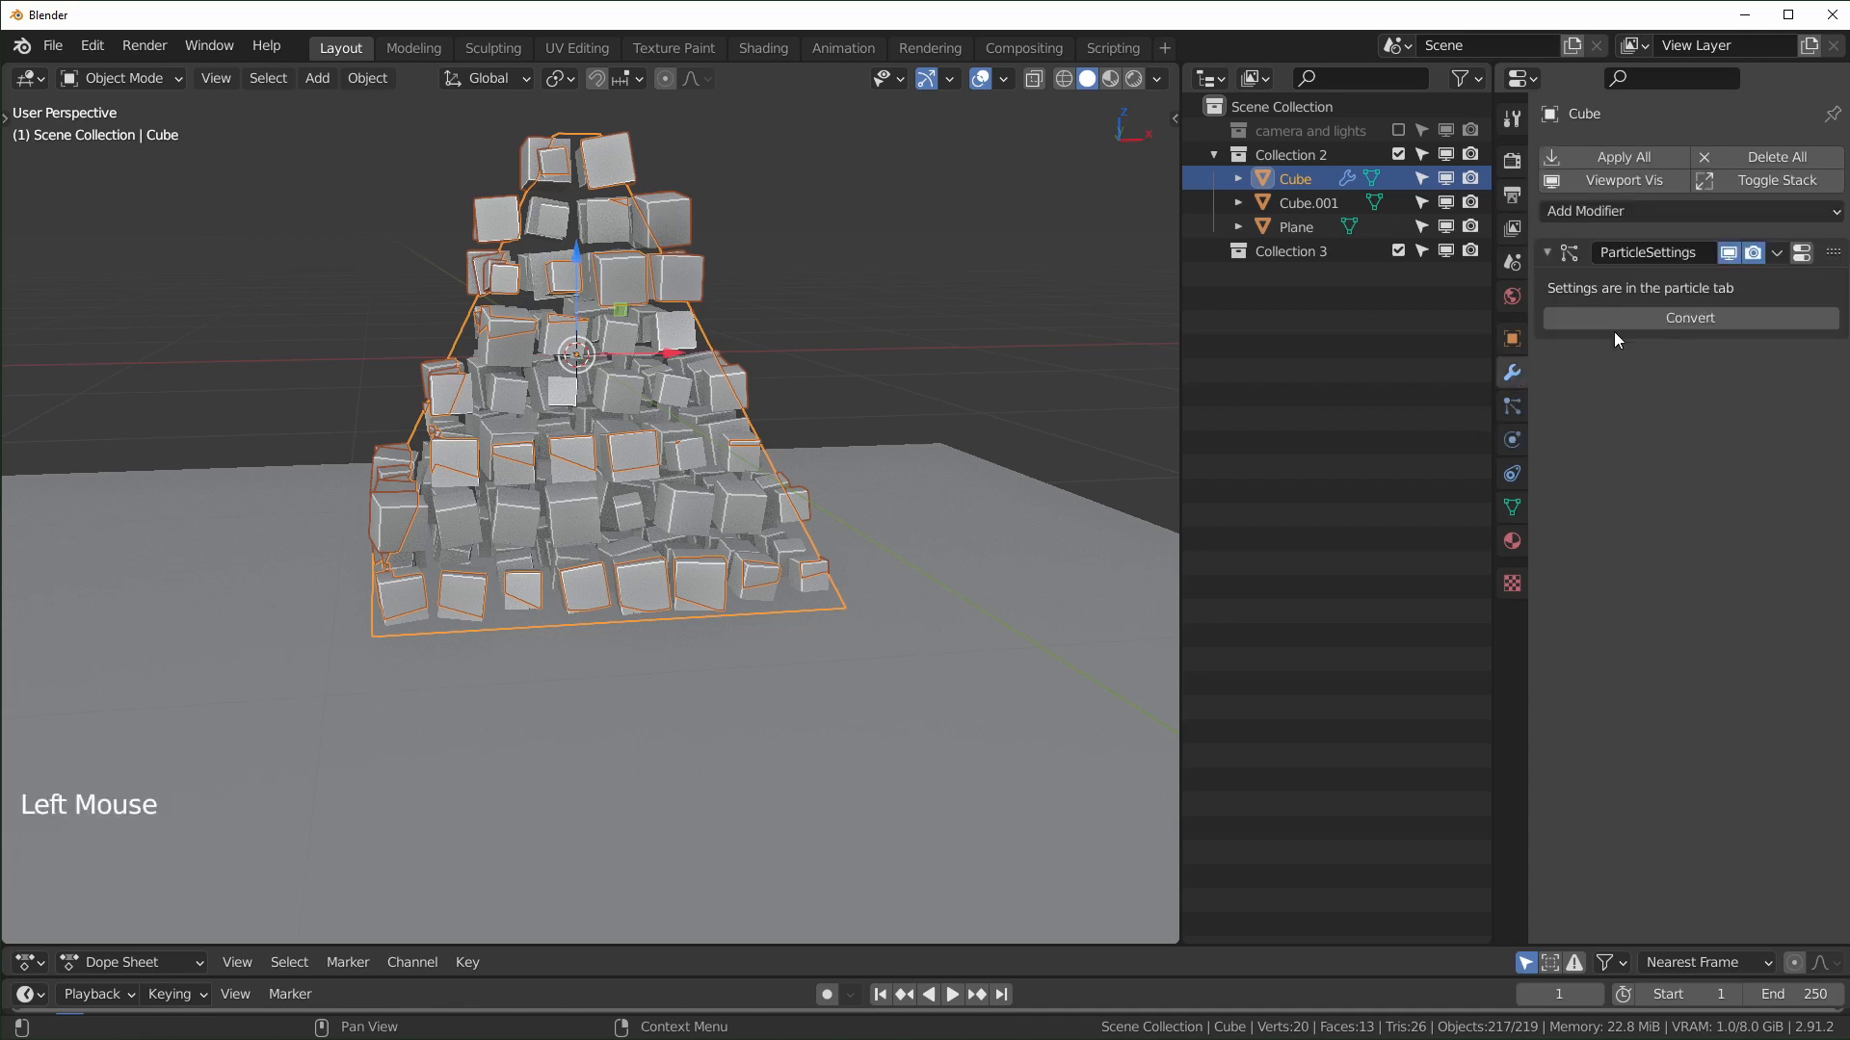
click(1703, 316)
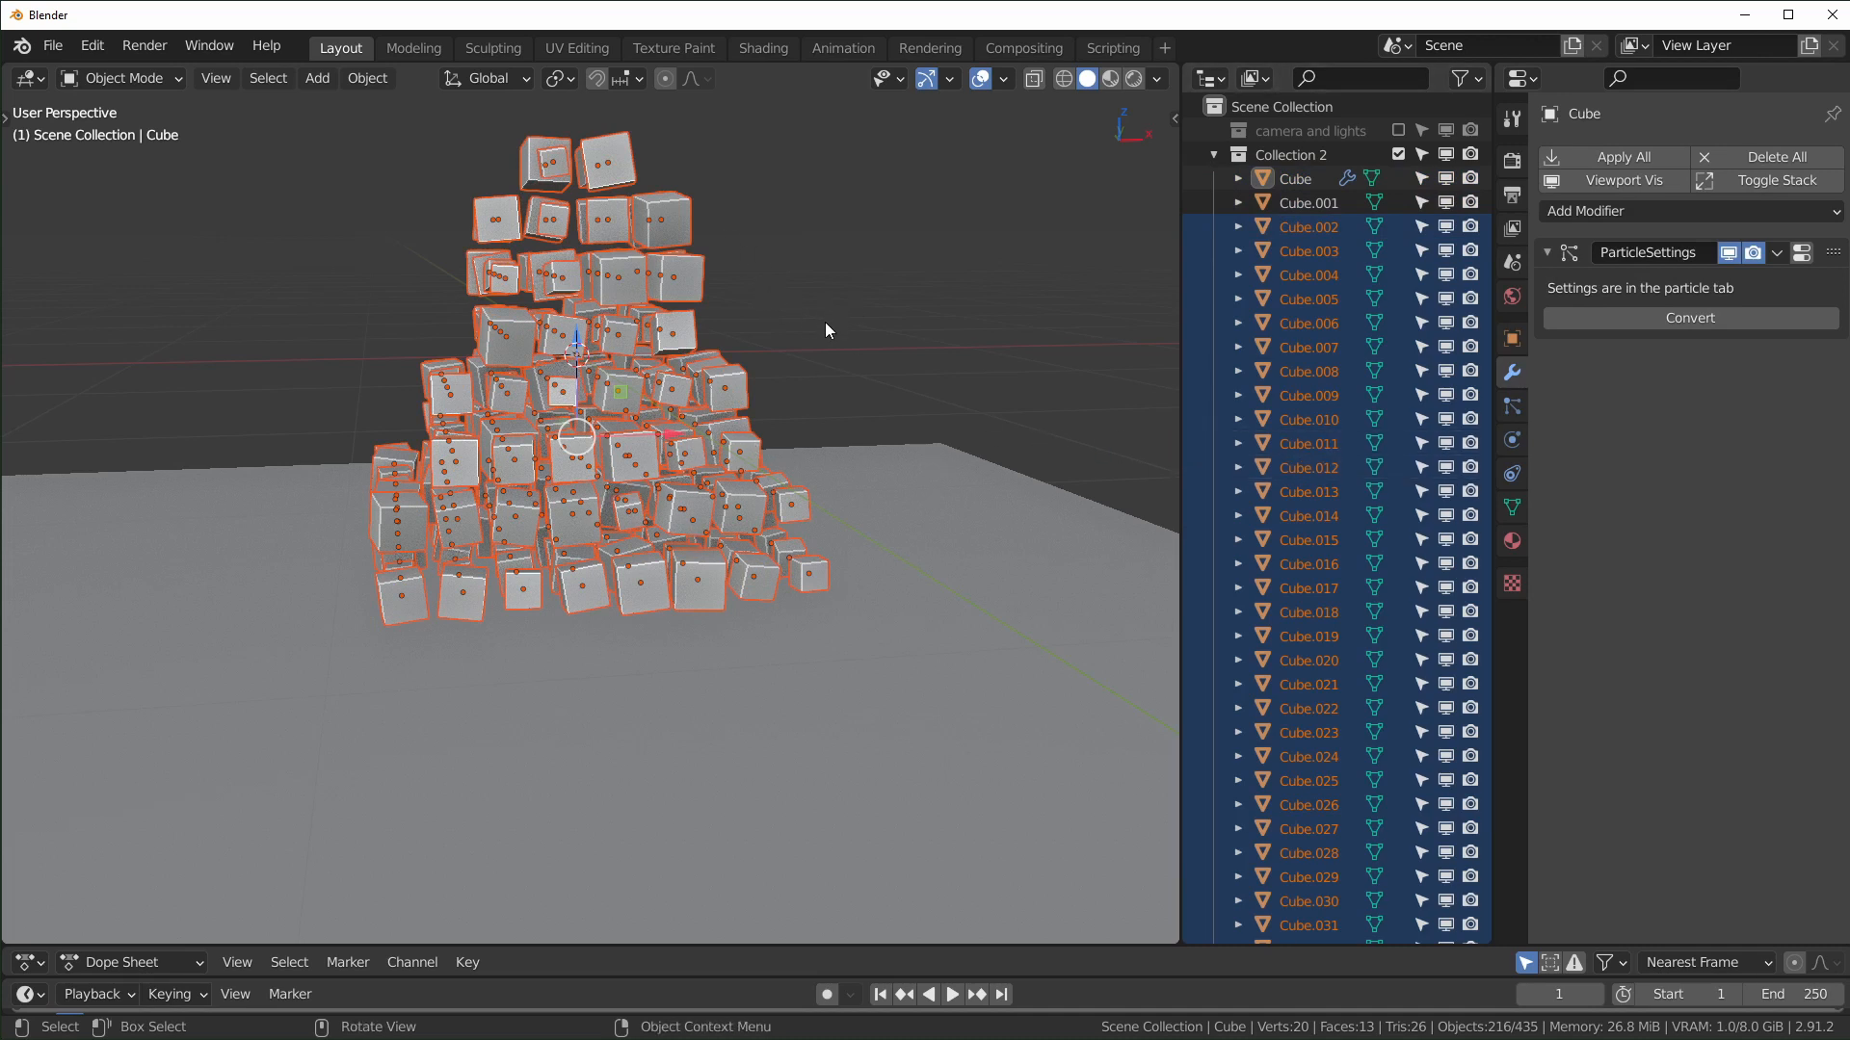
key(m)
click(729, 324)
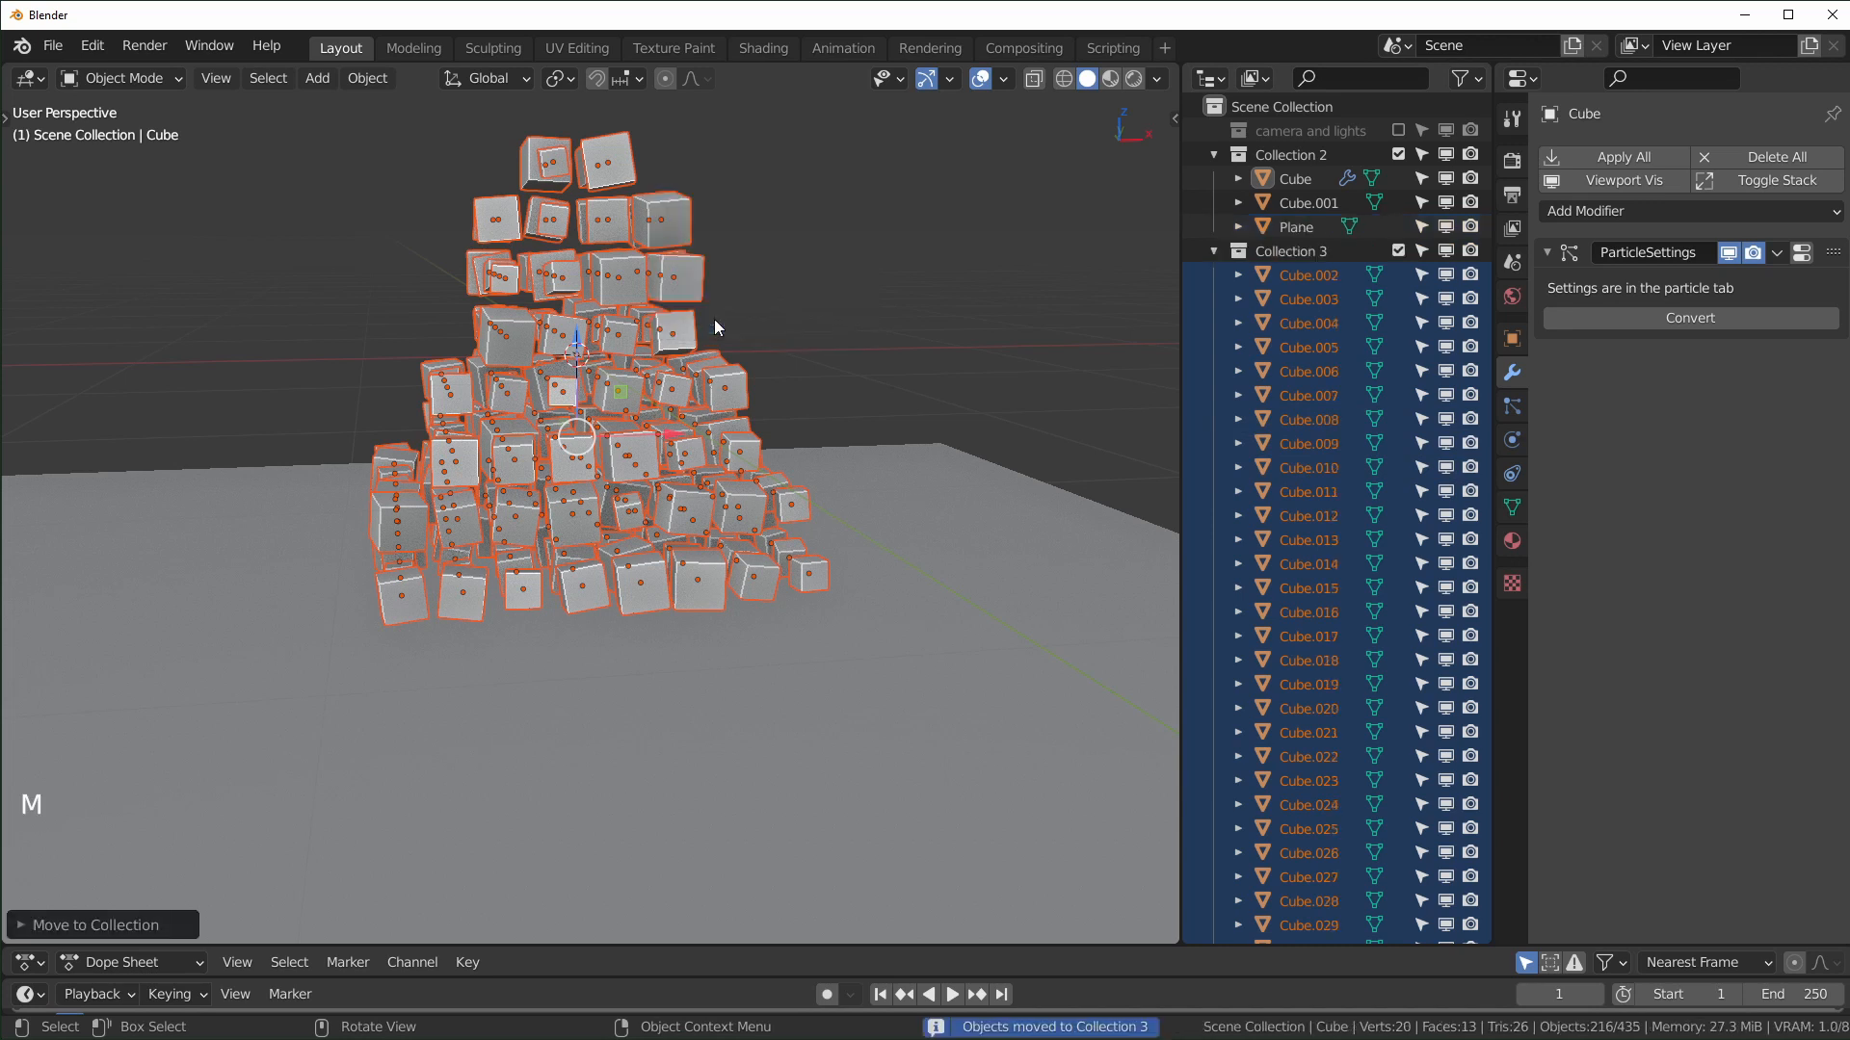
Step: Switch Collection 3 off and on and play the animation to compare the particle instances with the converted cubes, ending at the first frame
click(1398, 250)
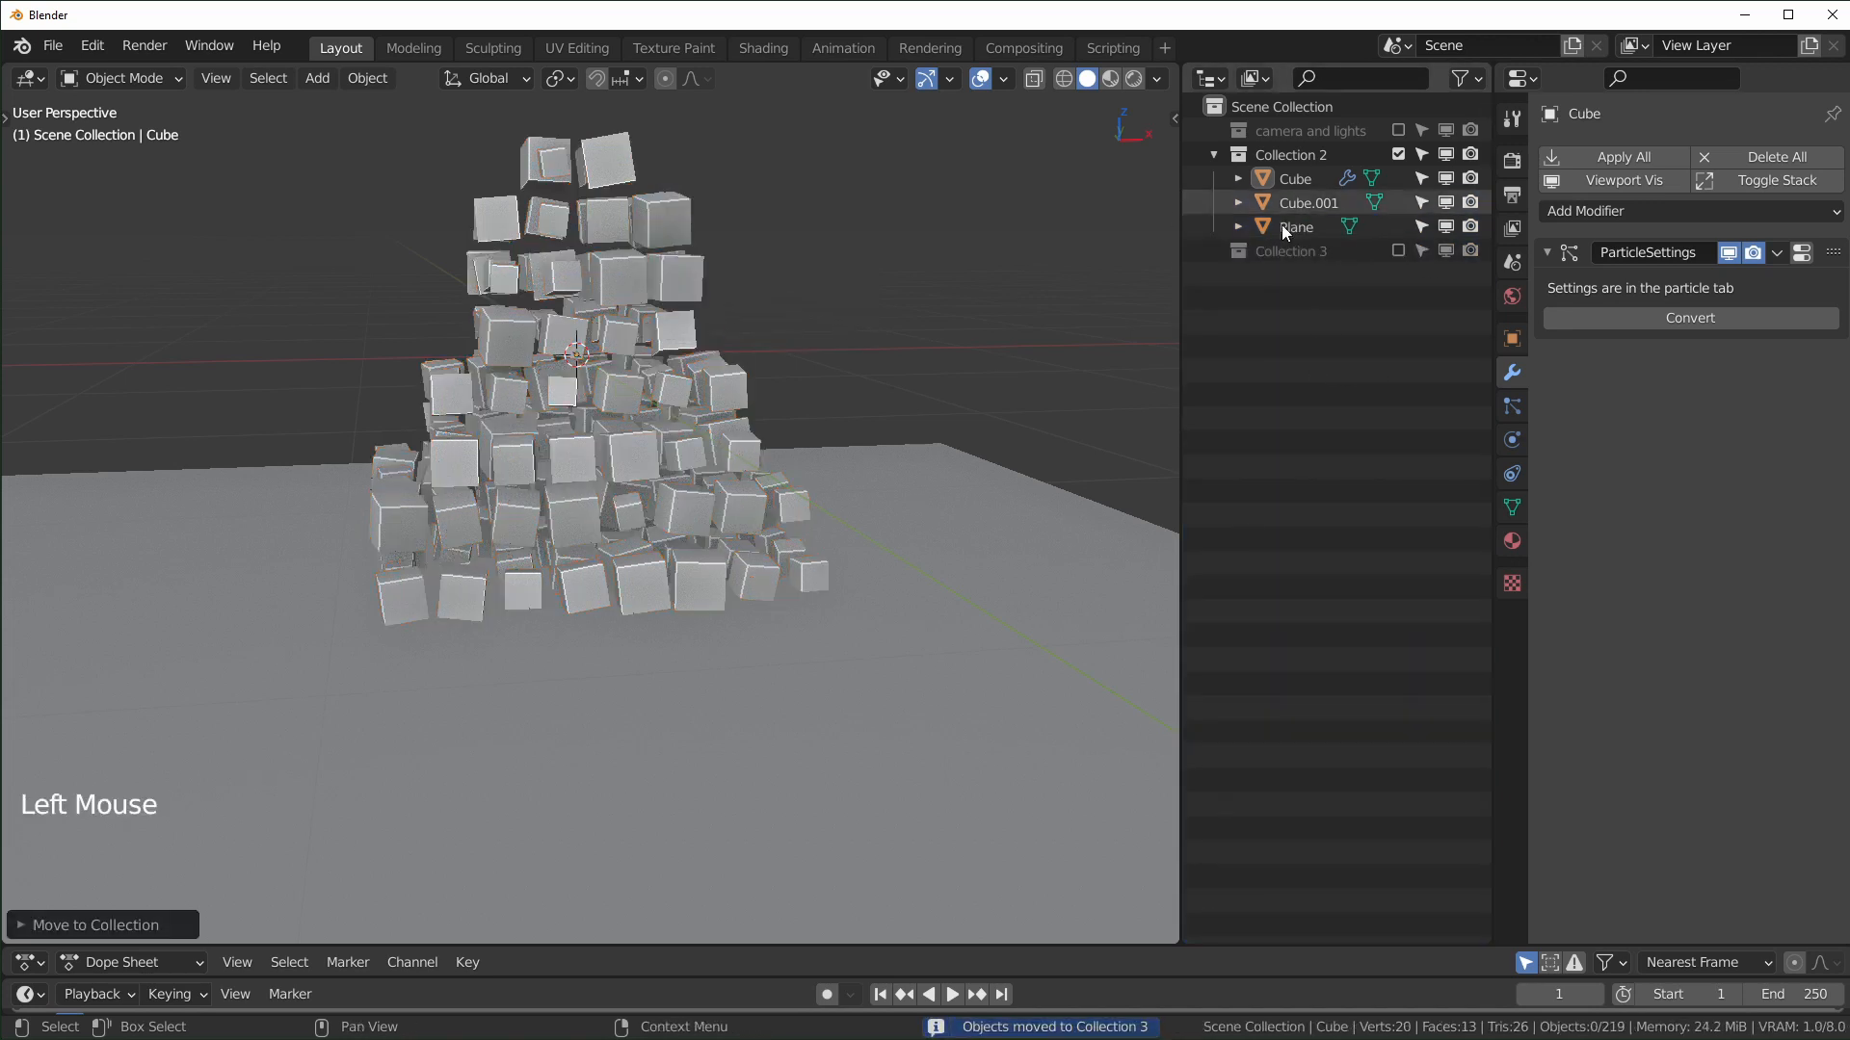
key(space)
key(space)
click(1397, 250)
key(shift+Left)
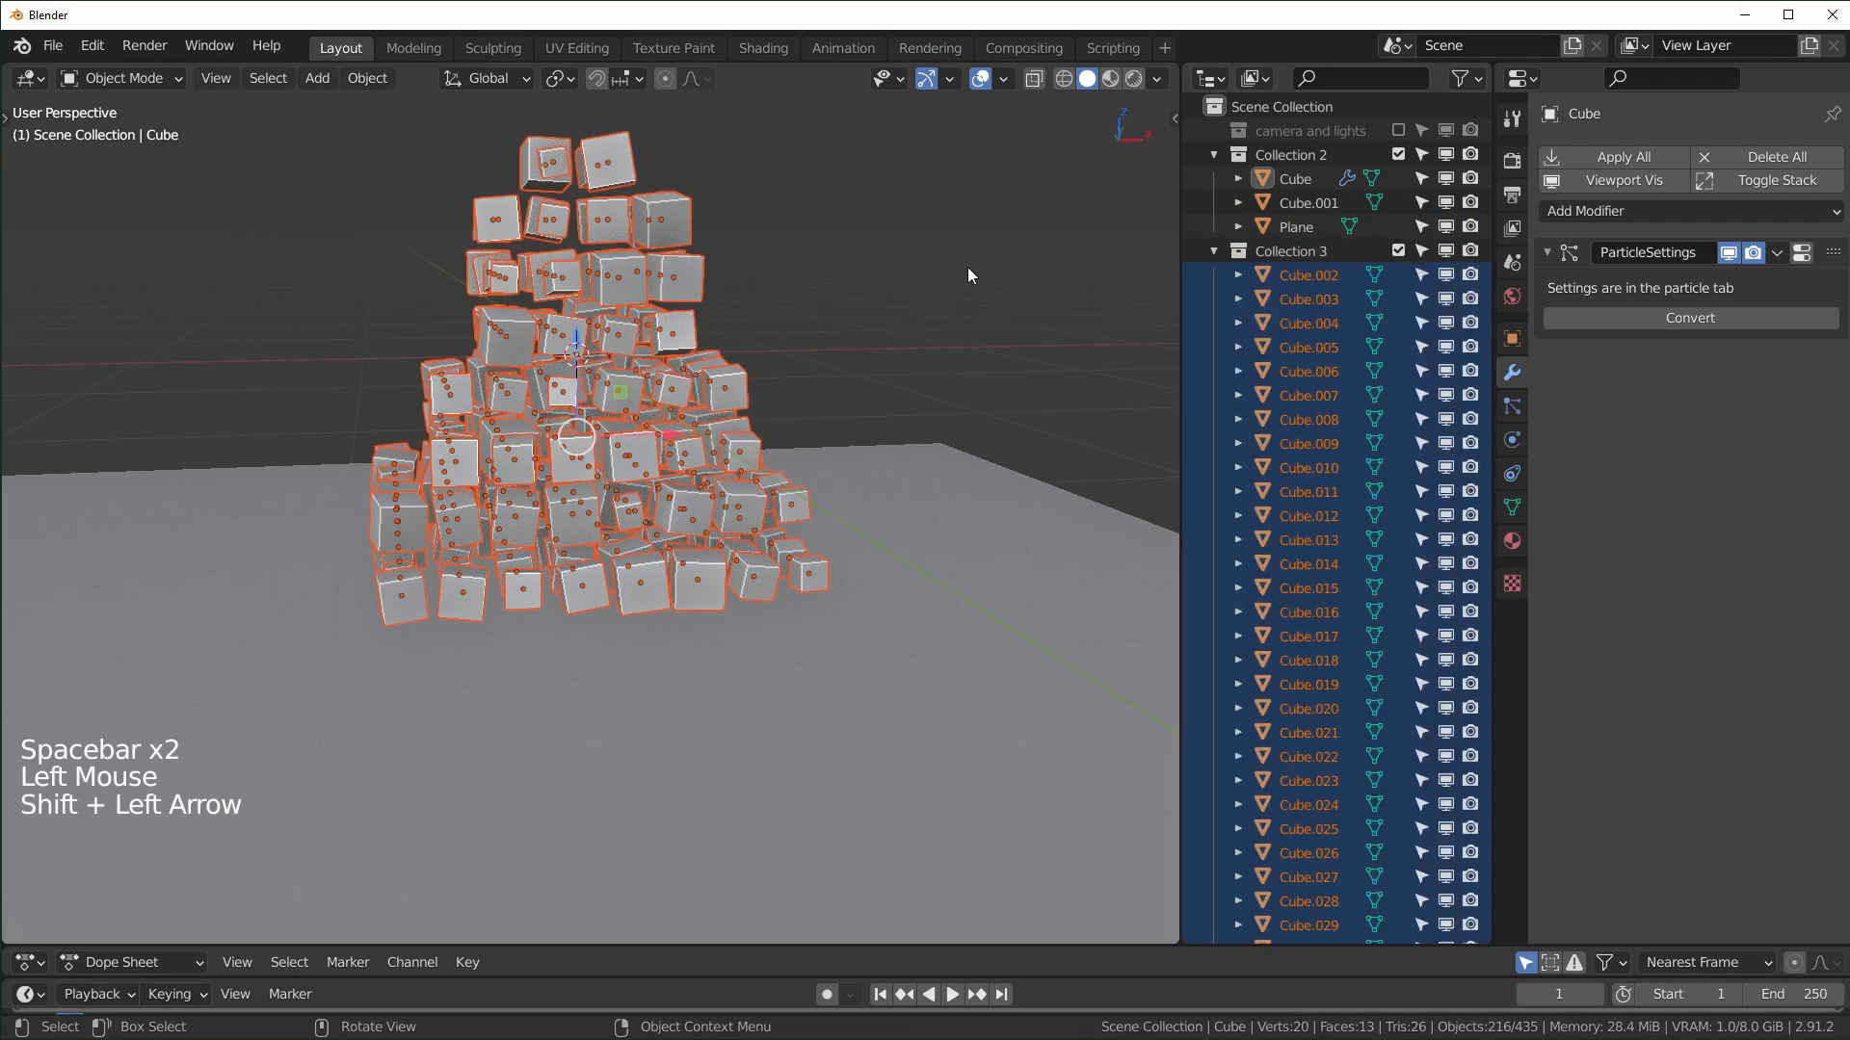
key(space)
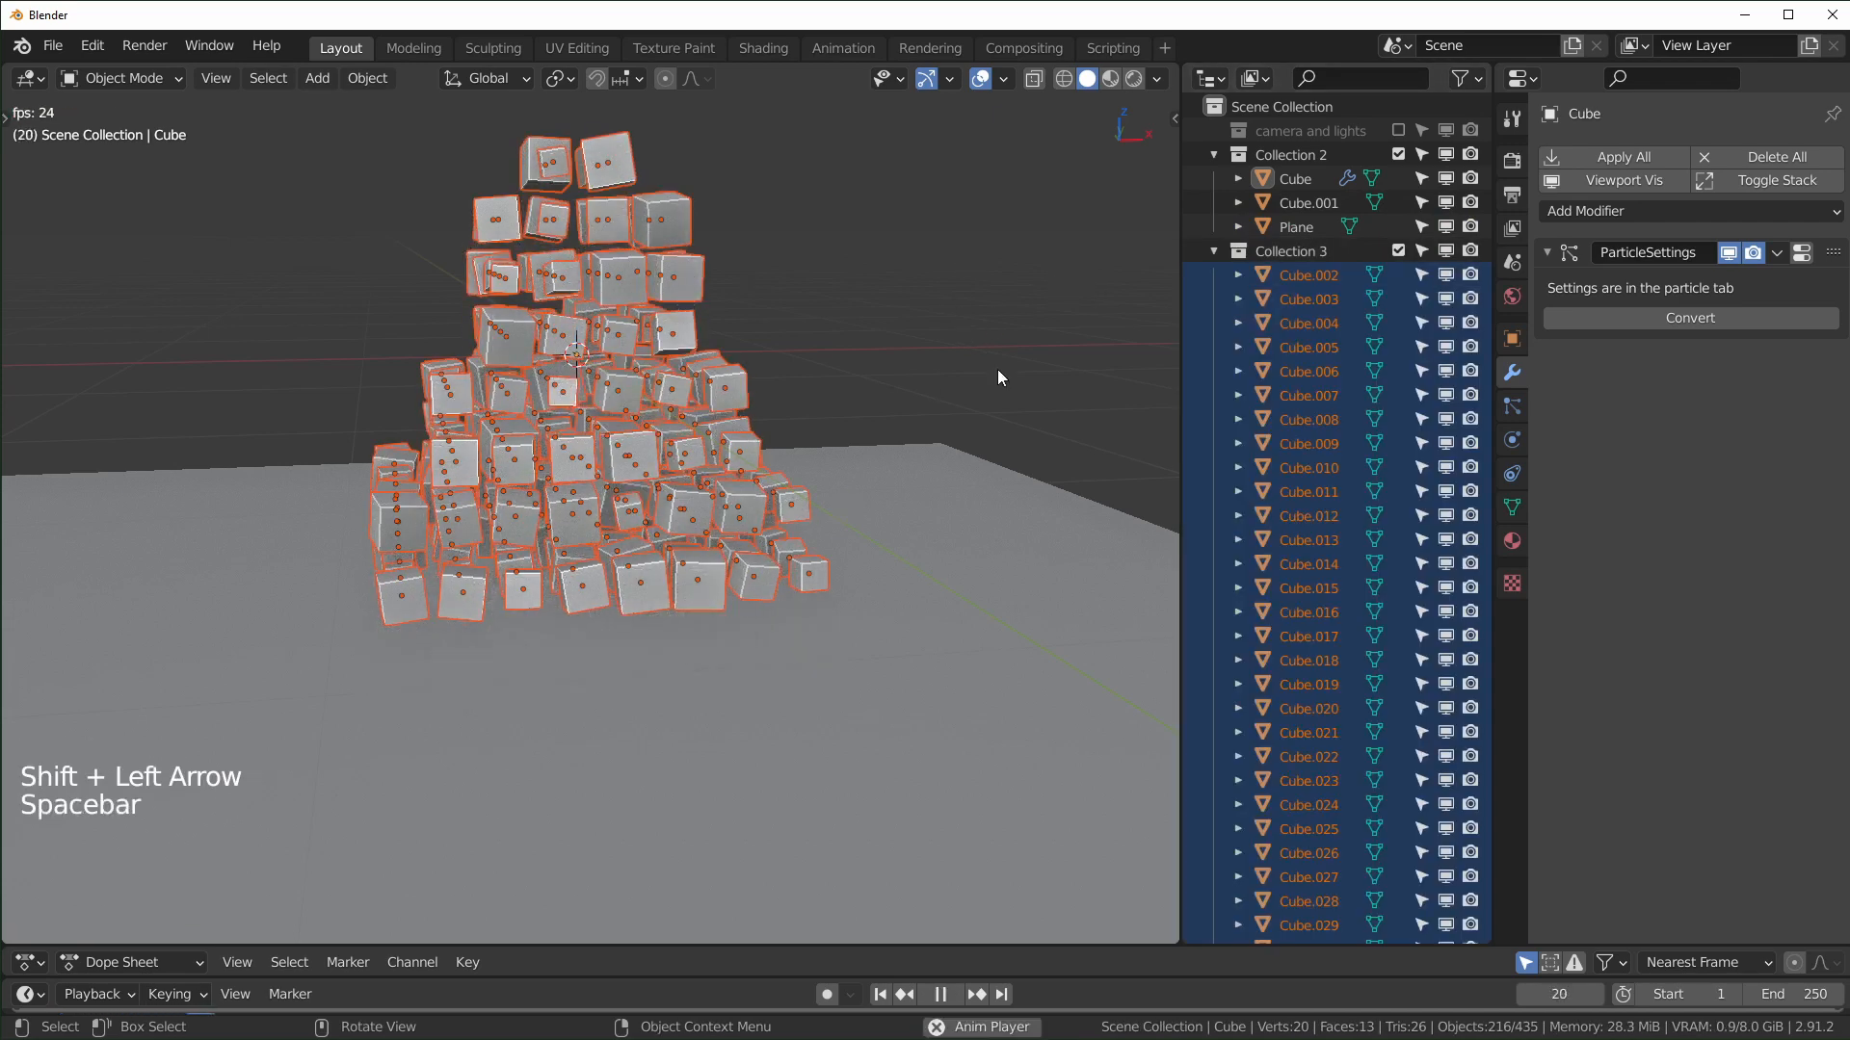
key(shift+Left)
key(shift+Left)
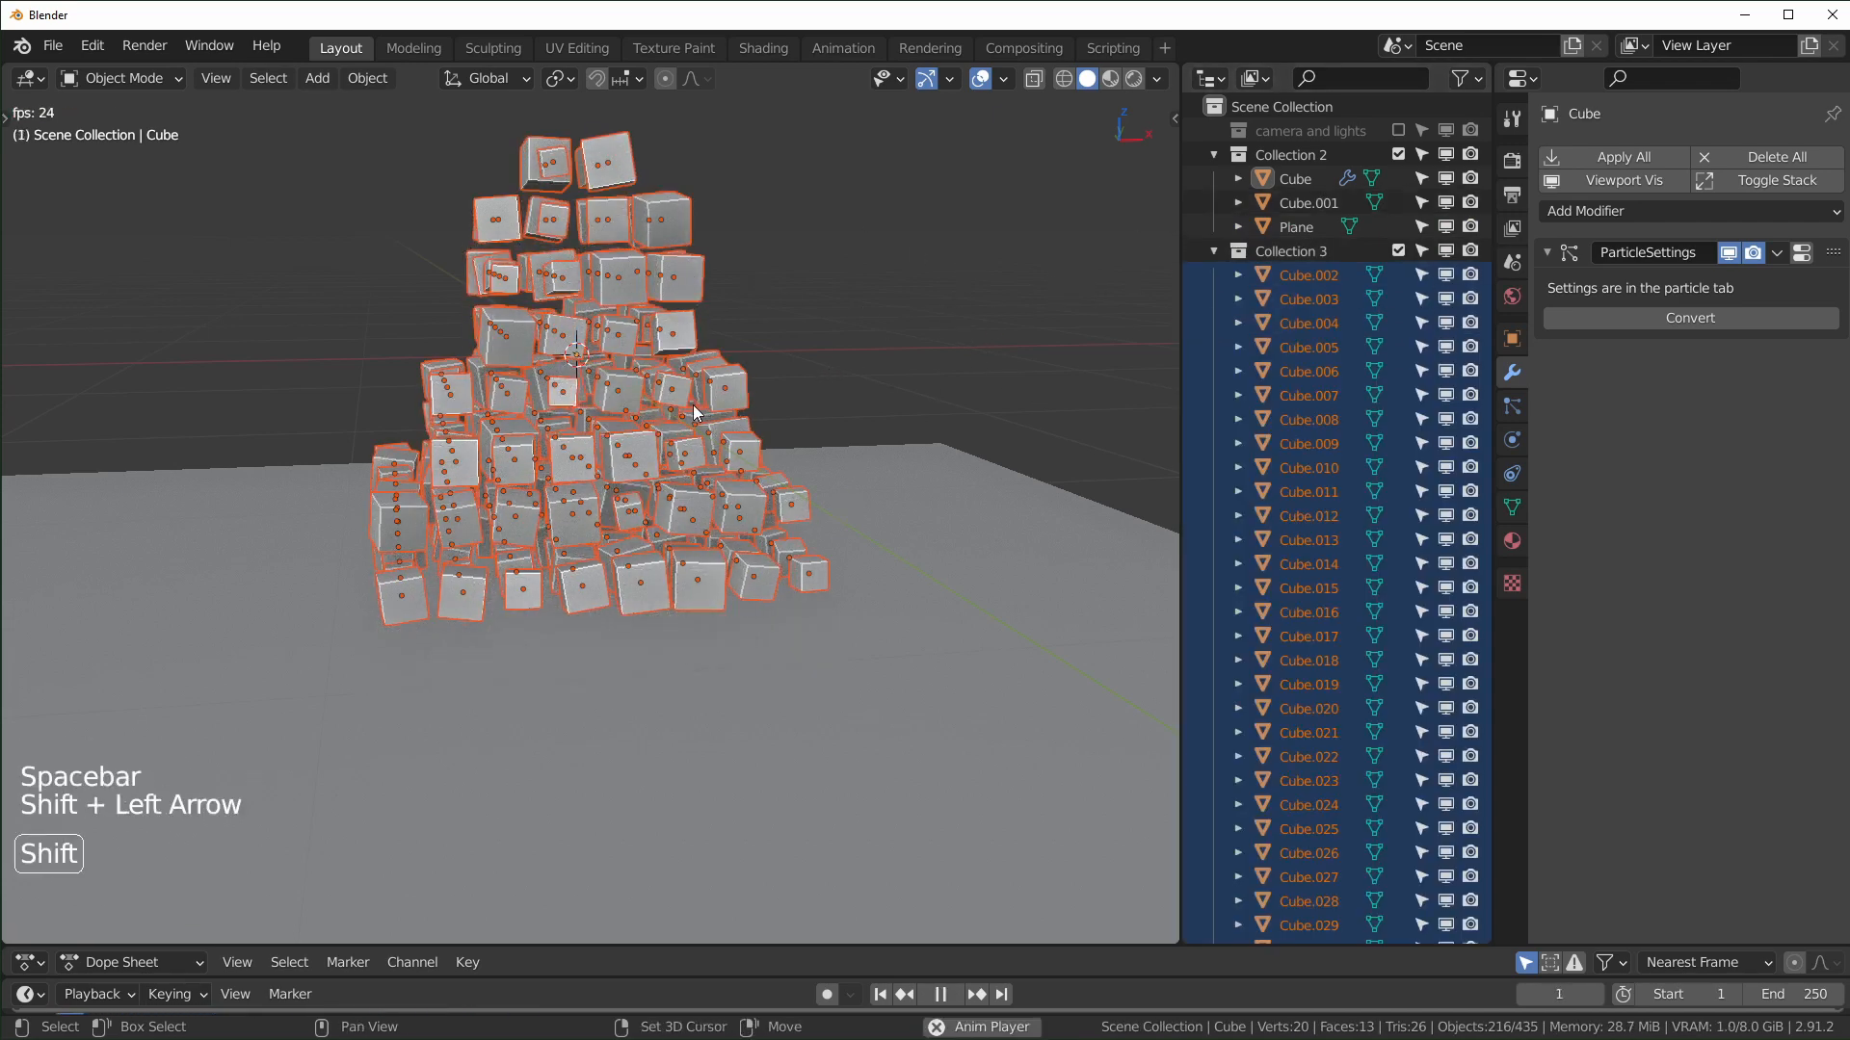
key(shift+Left)
key(space)
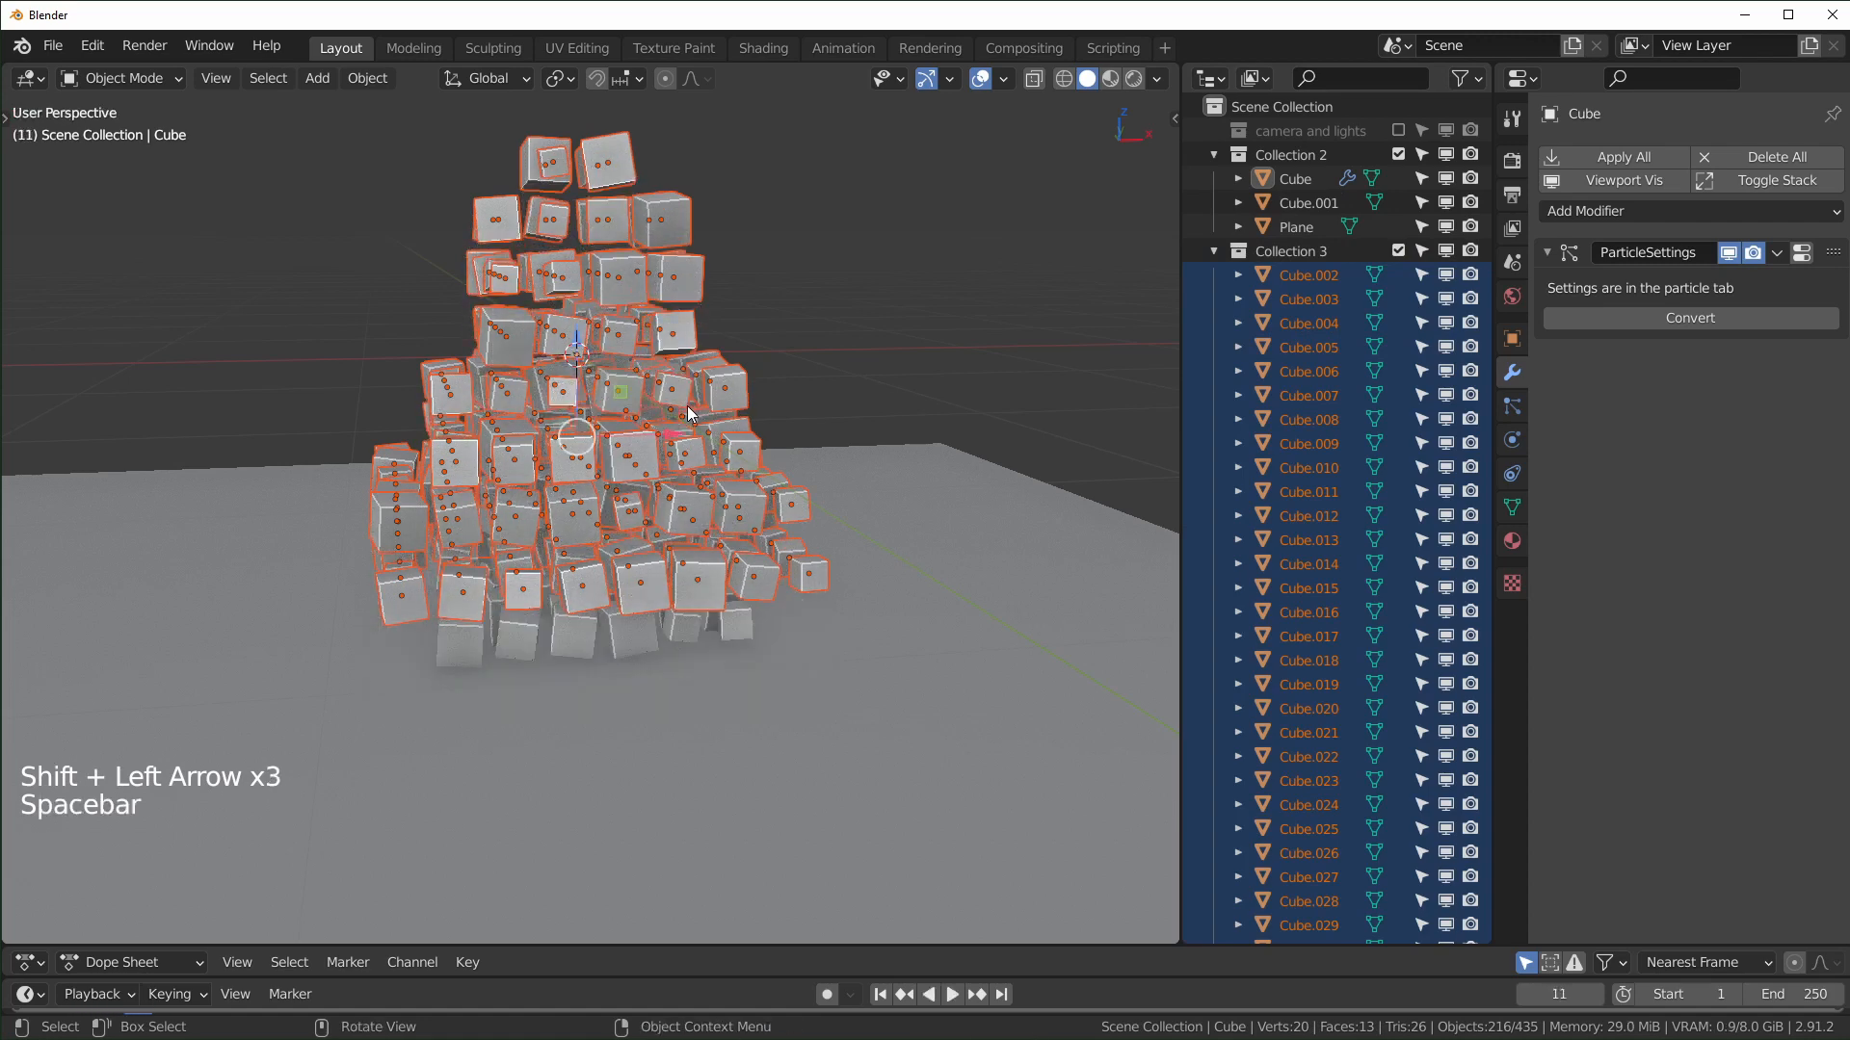
key(shift+Left)
Step: Make the emitter Cube unselectable and hide it in viewports and renders, and play the animation briefly to check the remaining cubes
drag(1421, 179, 1470, 180)
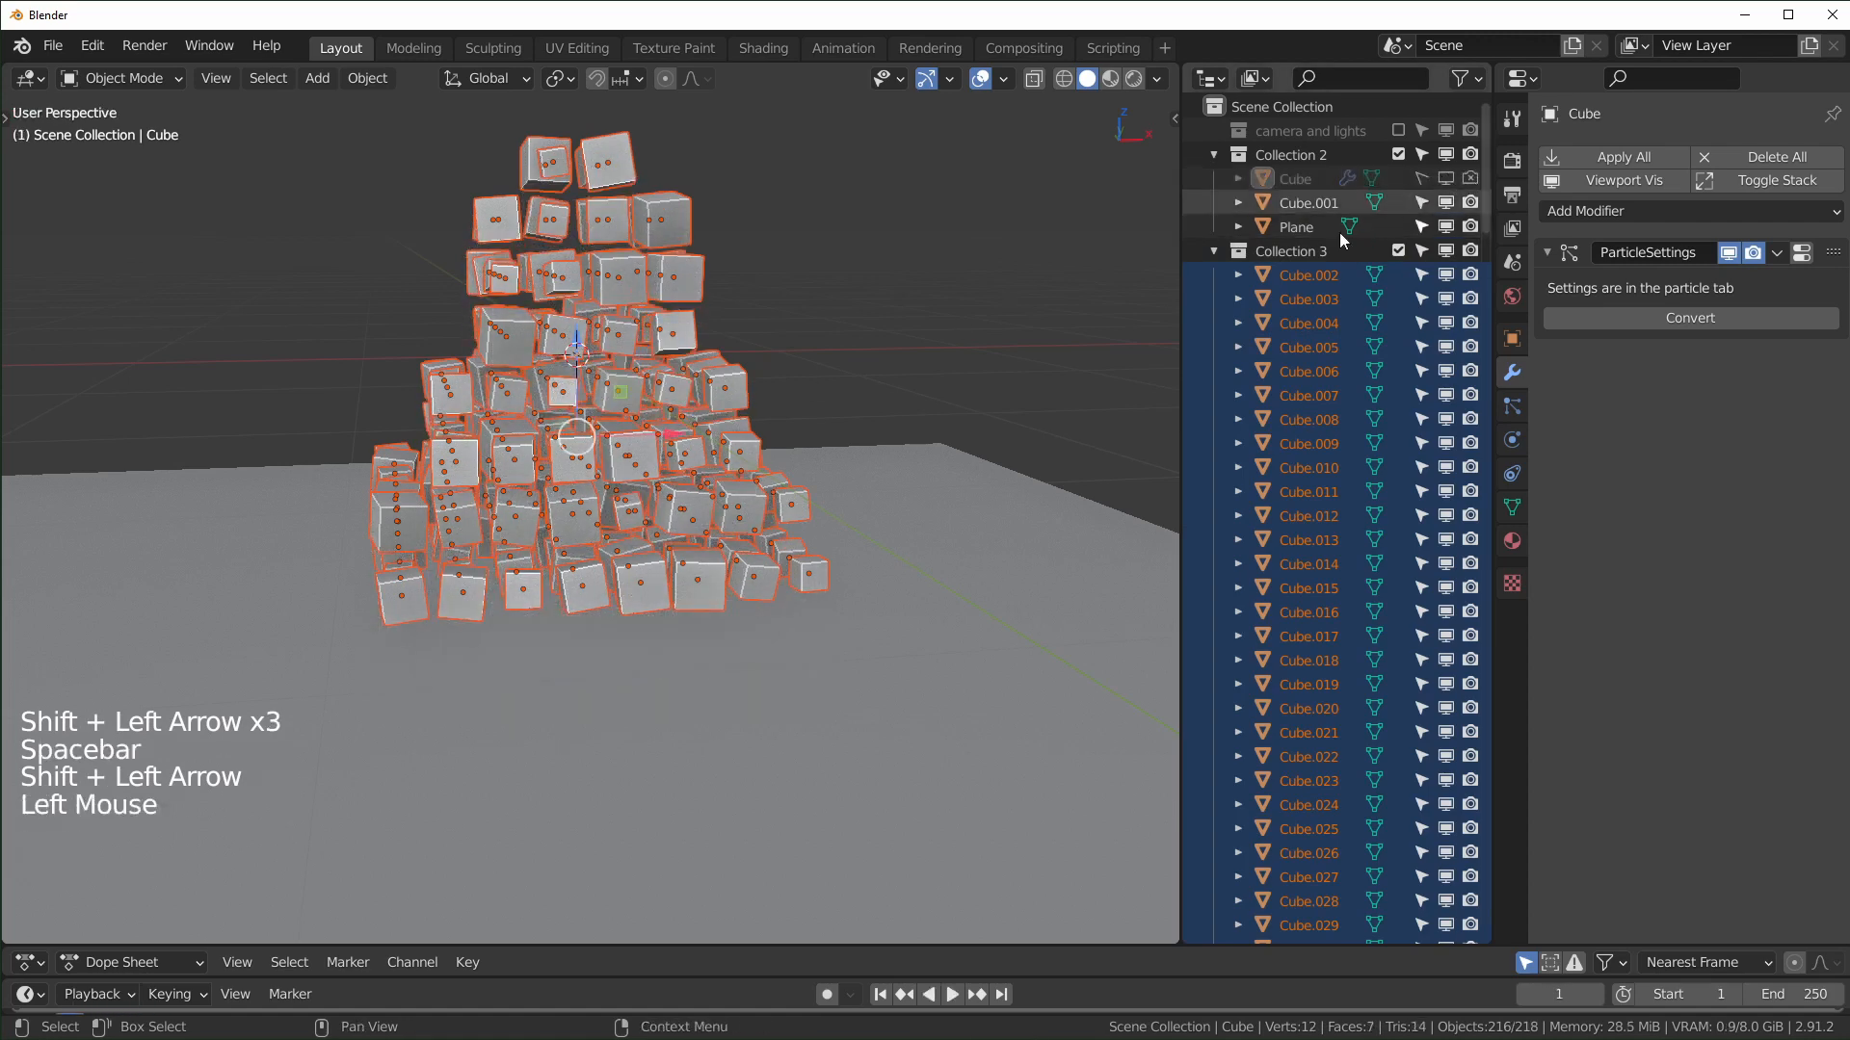
key(space)
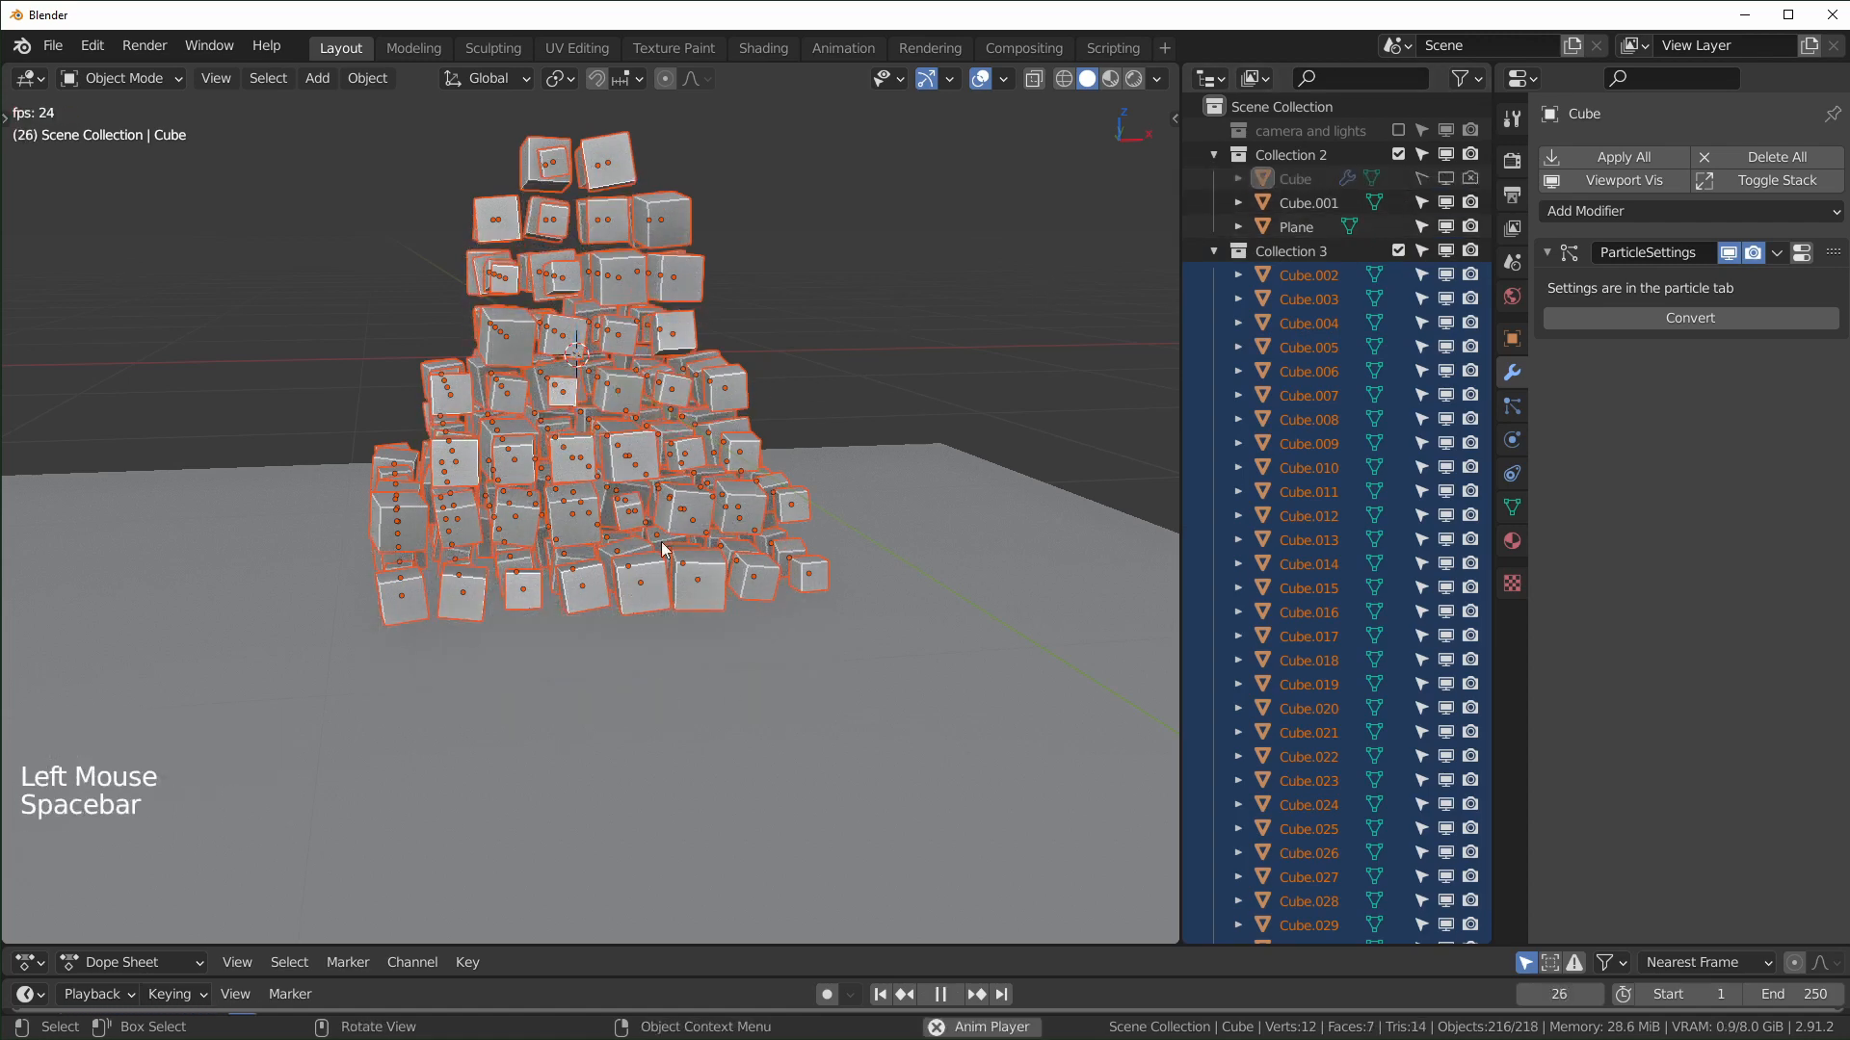
key(space)
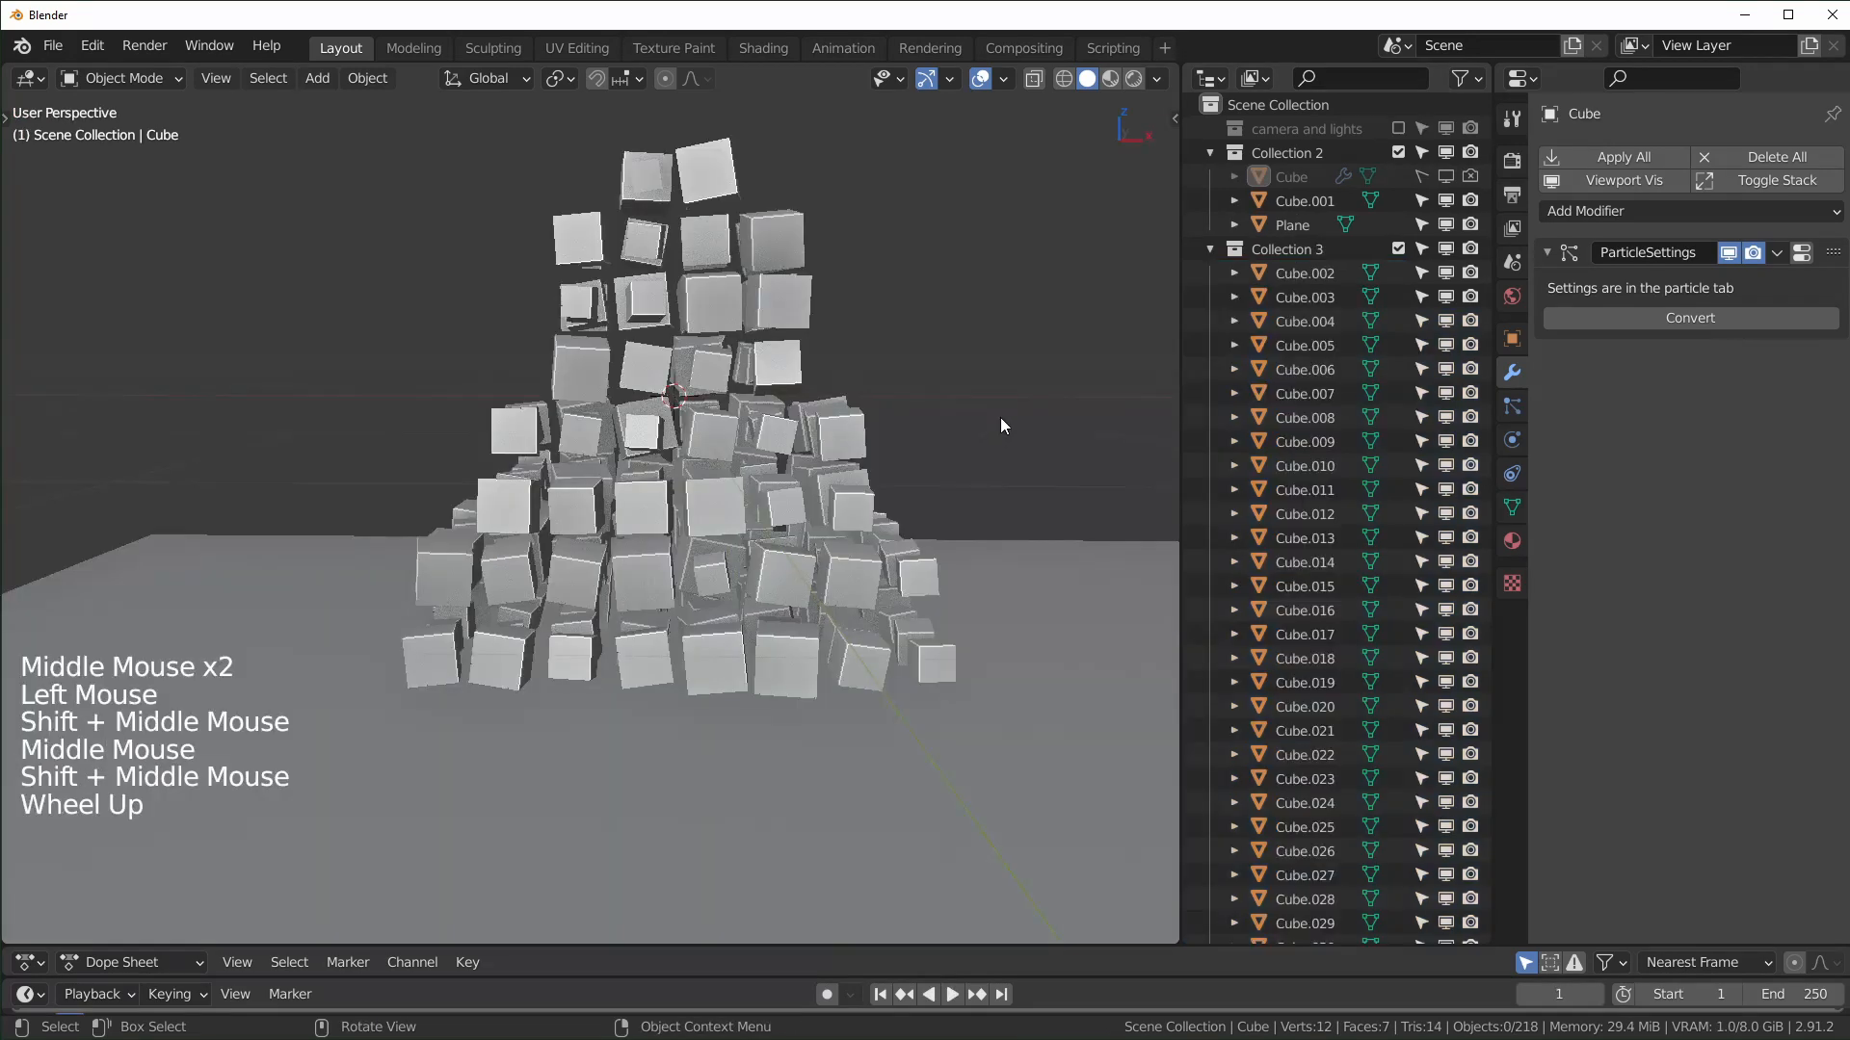
Step: Select all objects in Collection 3 with Cube.002 as the active one, and add an Active rigid body to Cube.002
shift+middle_drag(1000, 418, 759, 364)
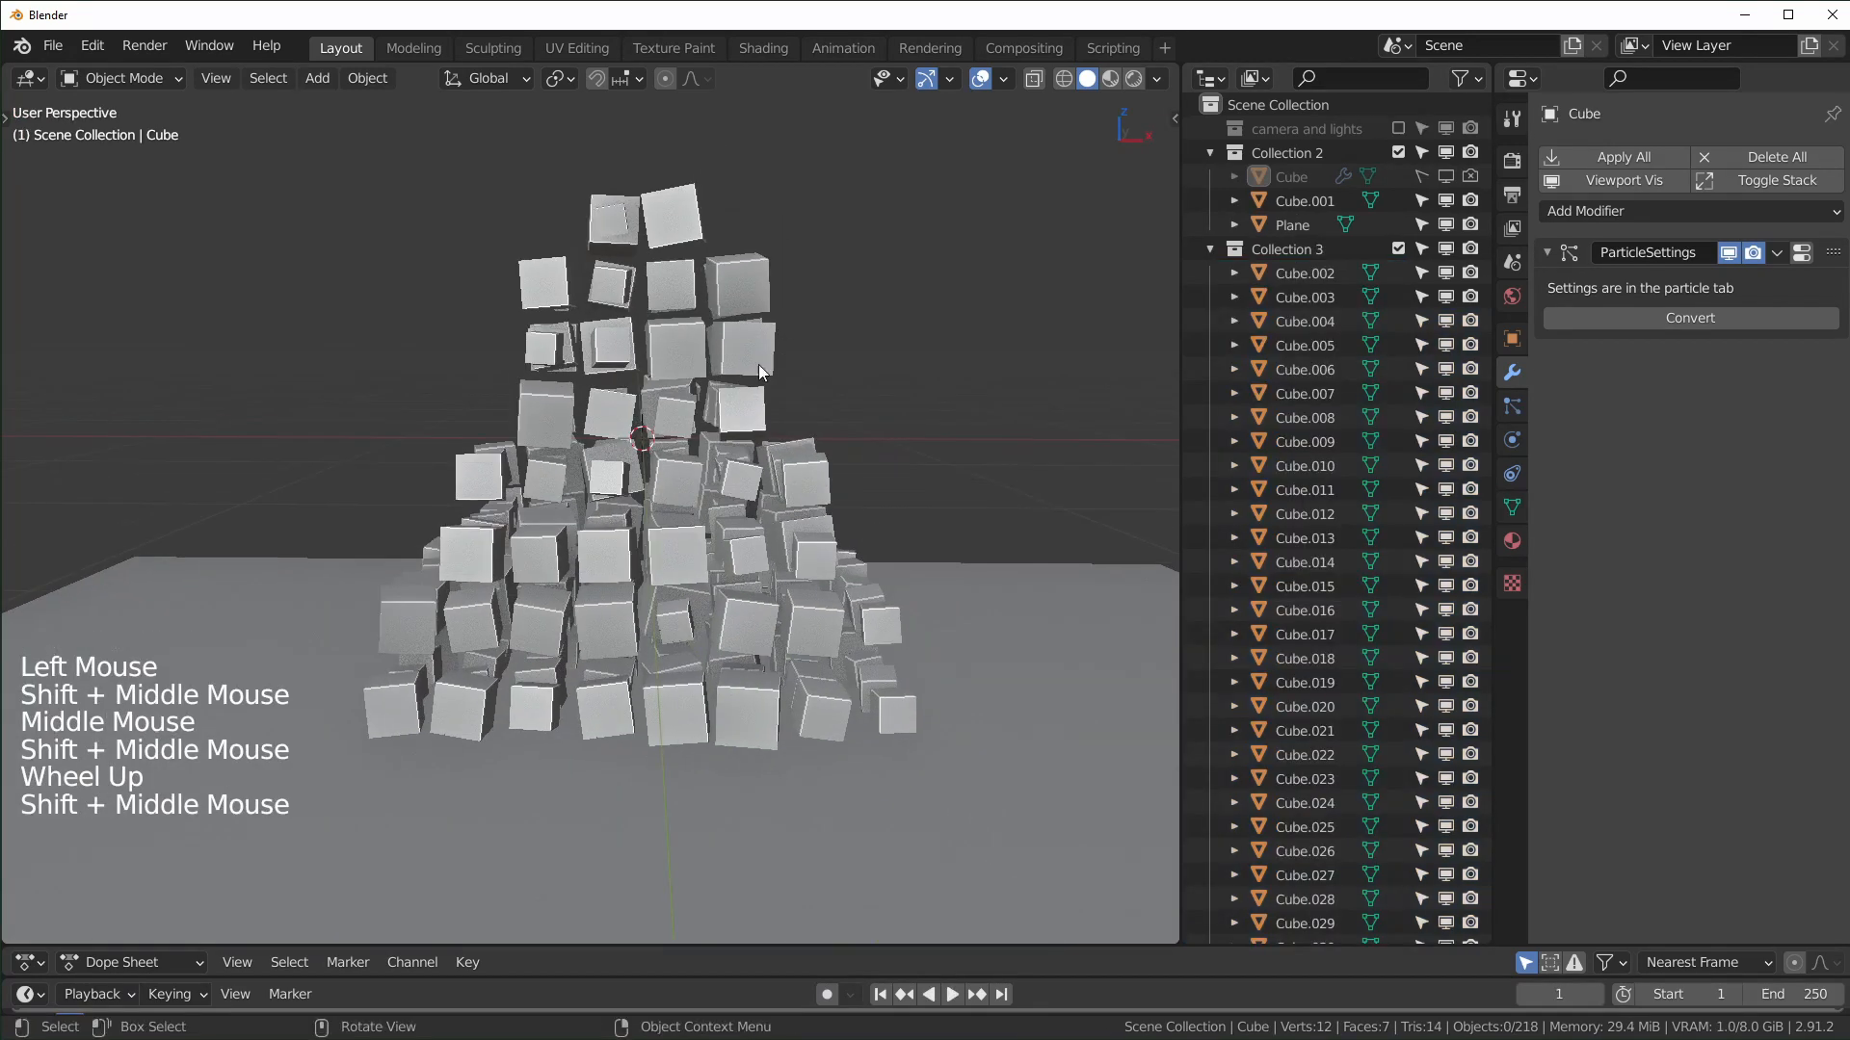
right_click(1304, 247)
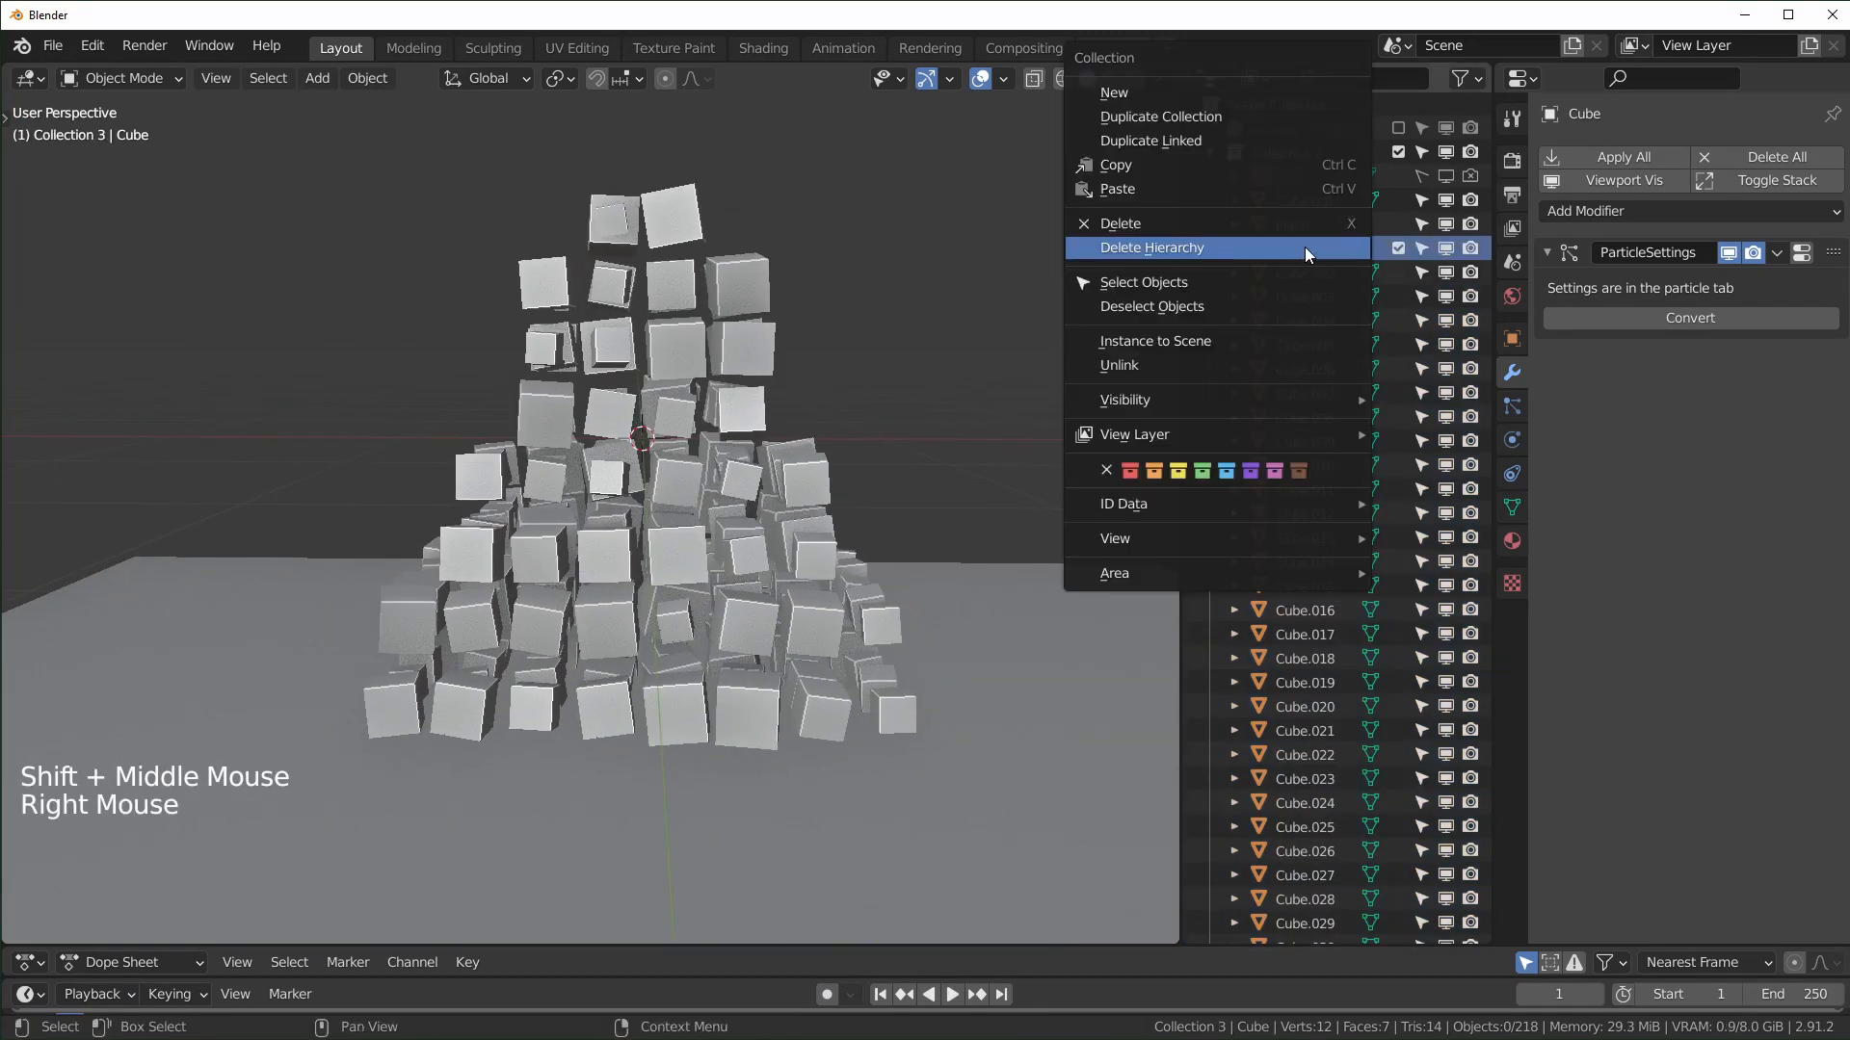
click(1241, 282)
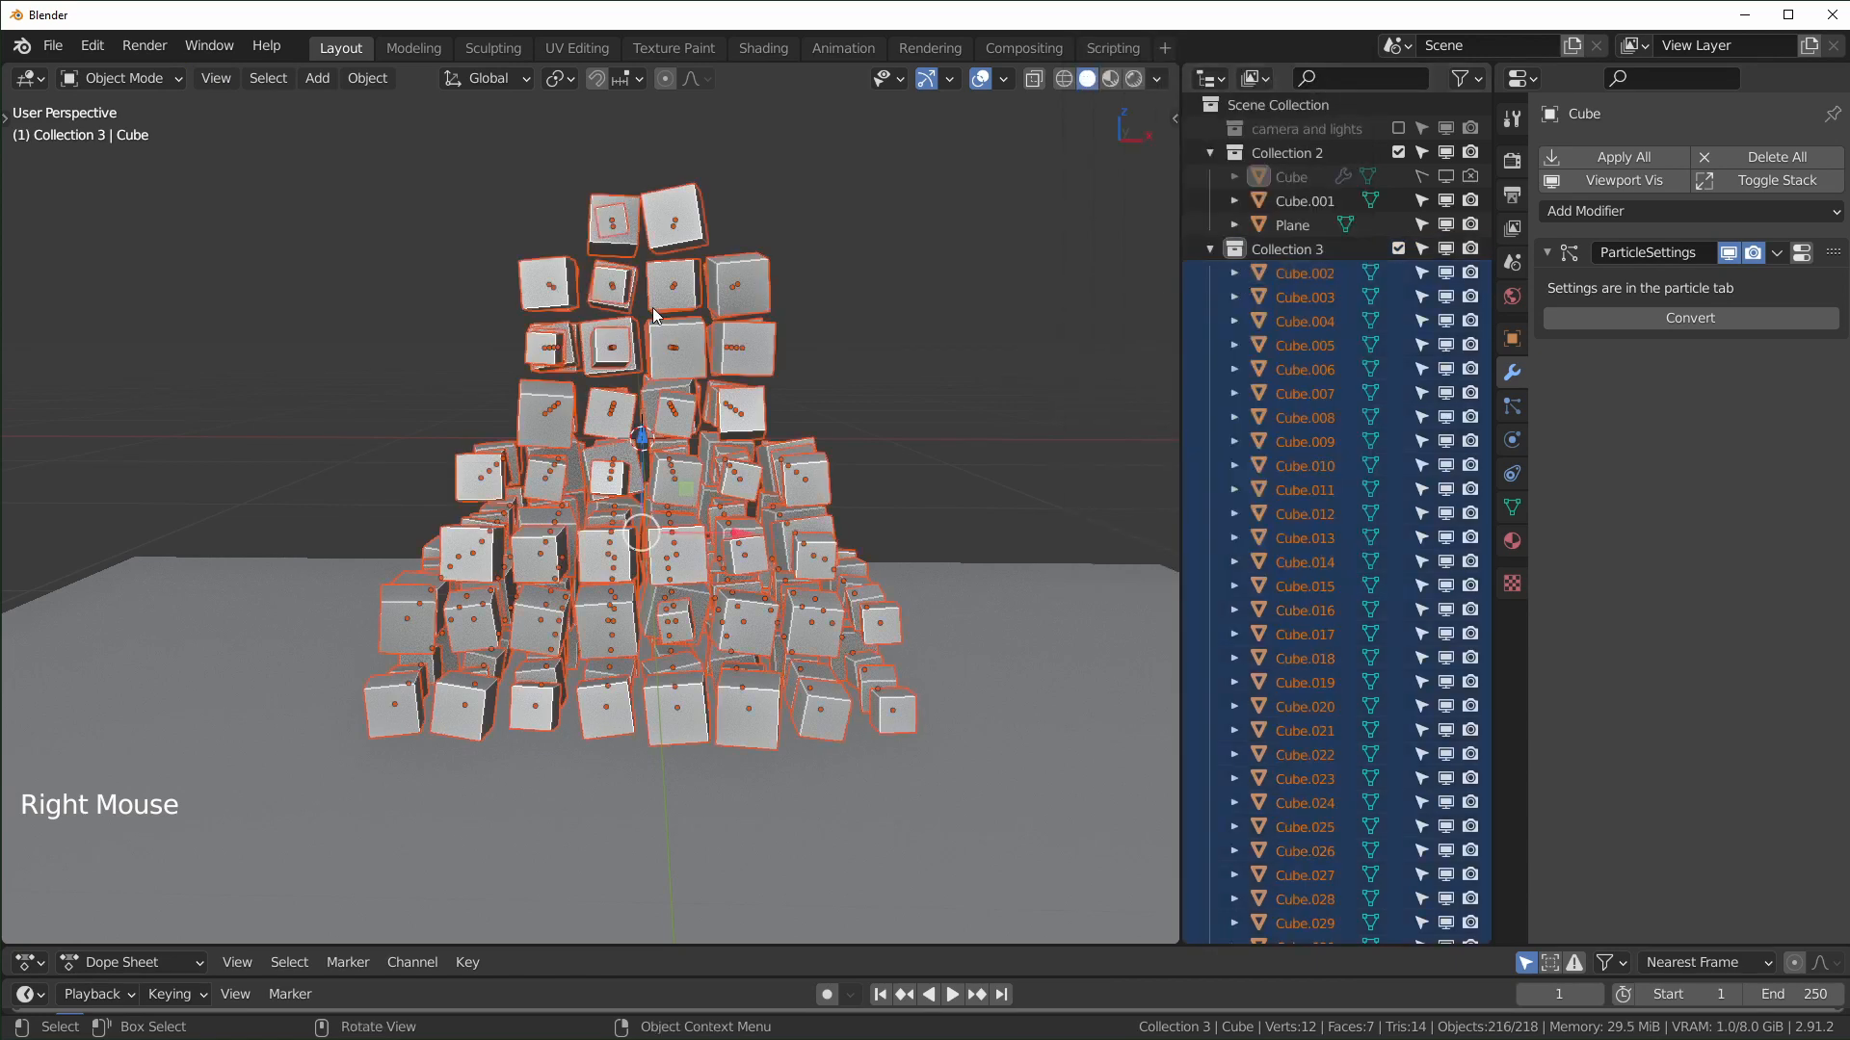
ctrl+click(1322, 272)
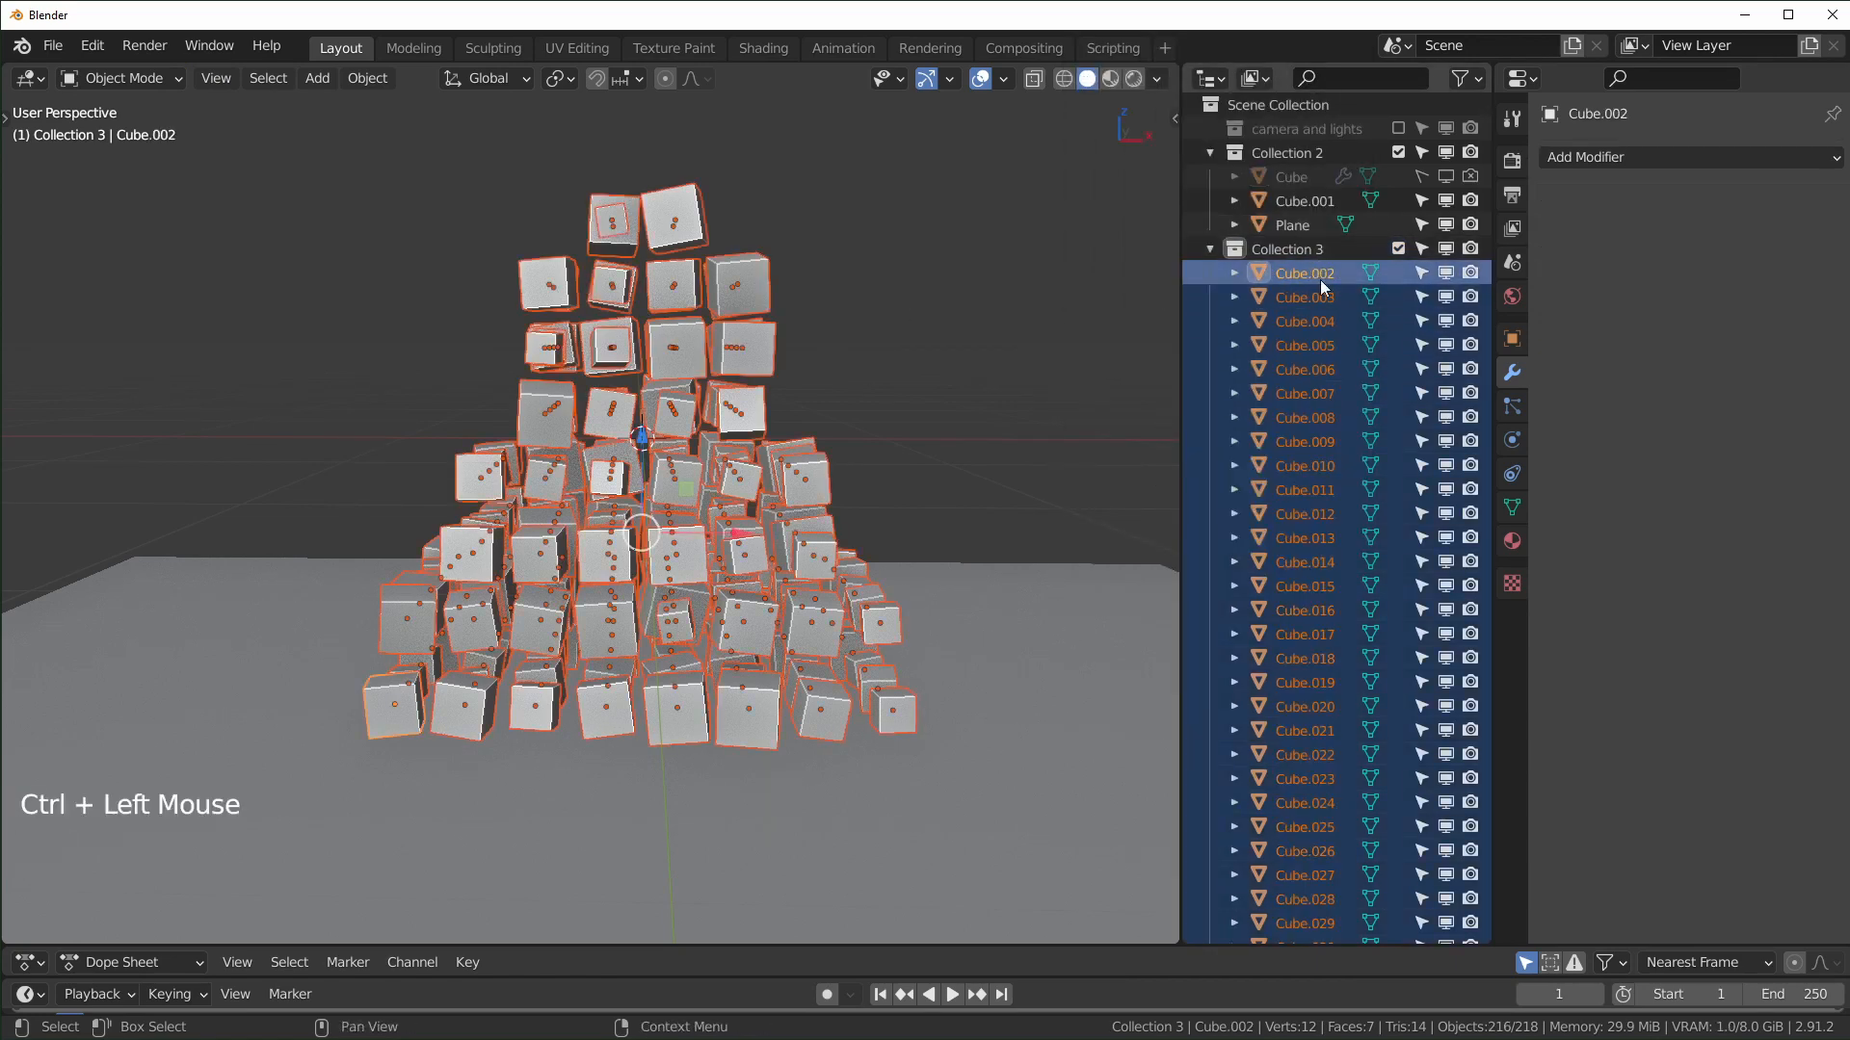
click(1515, 451)
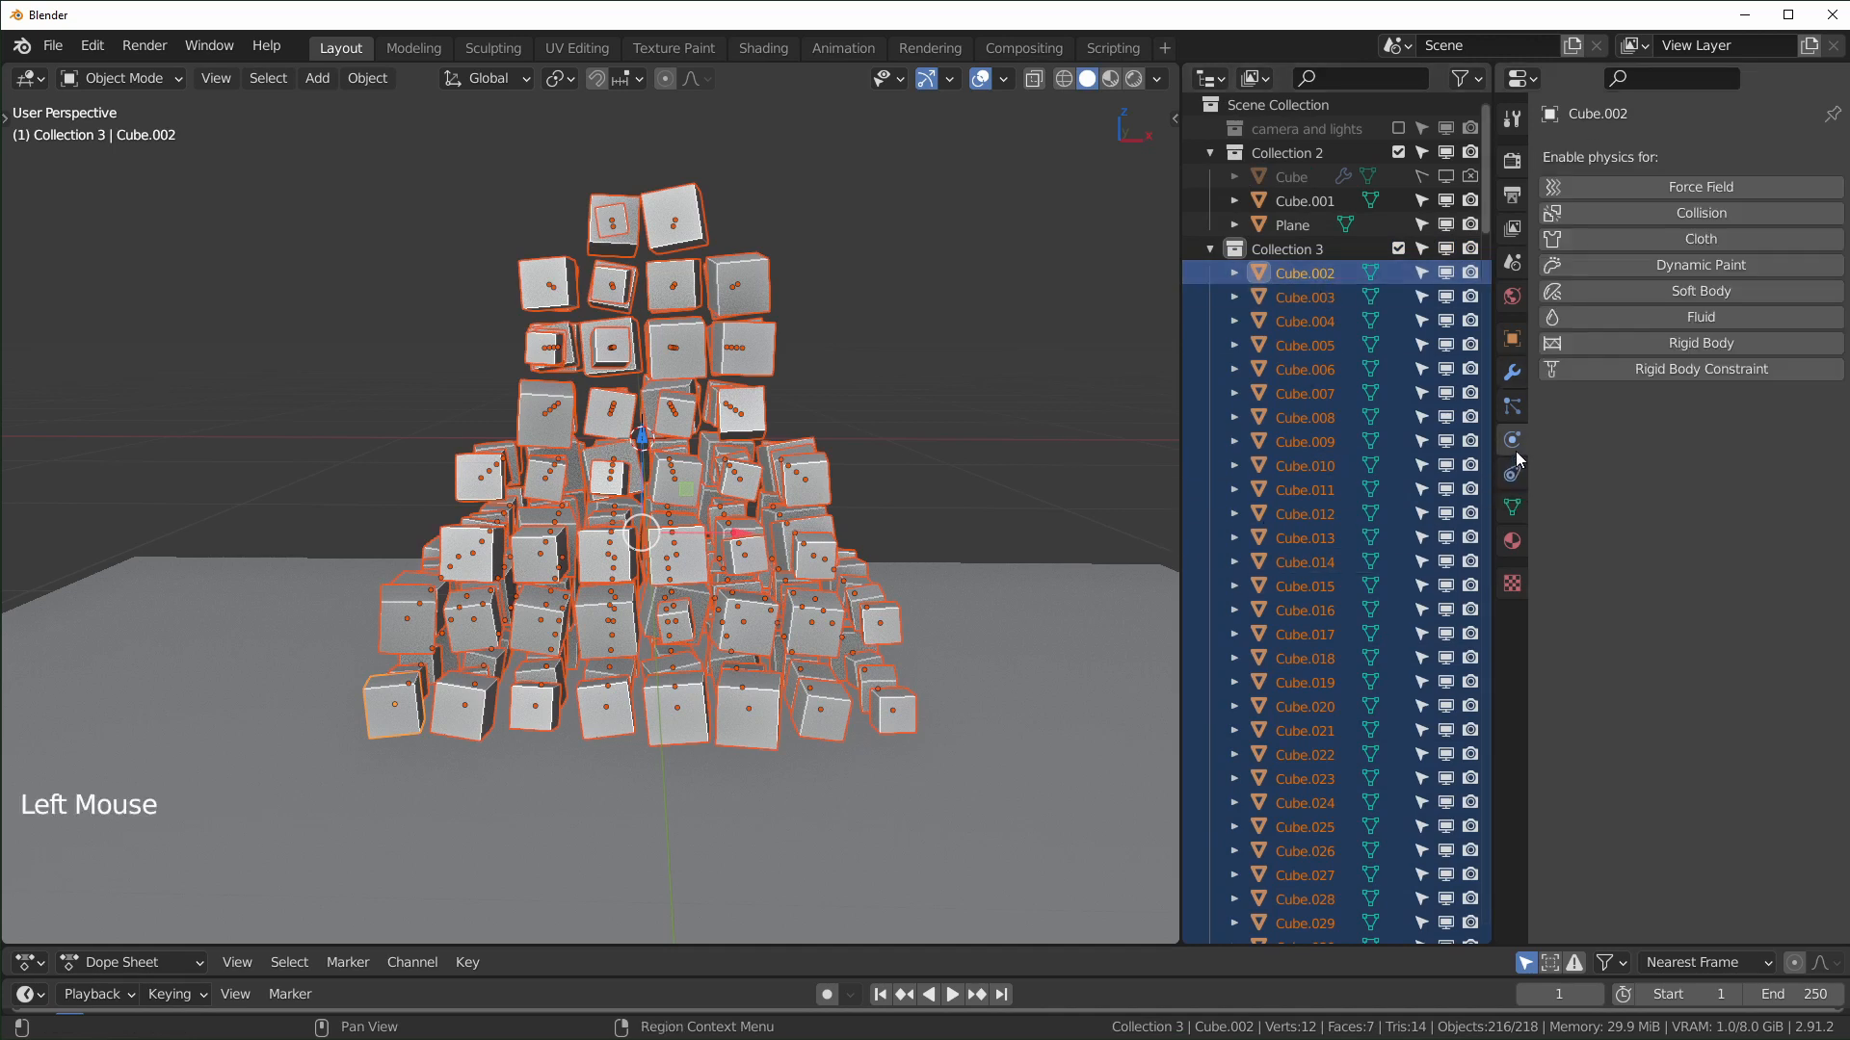
click(1644, 341)
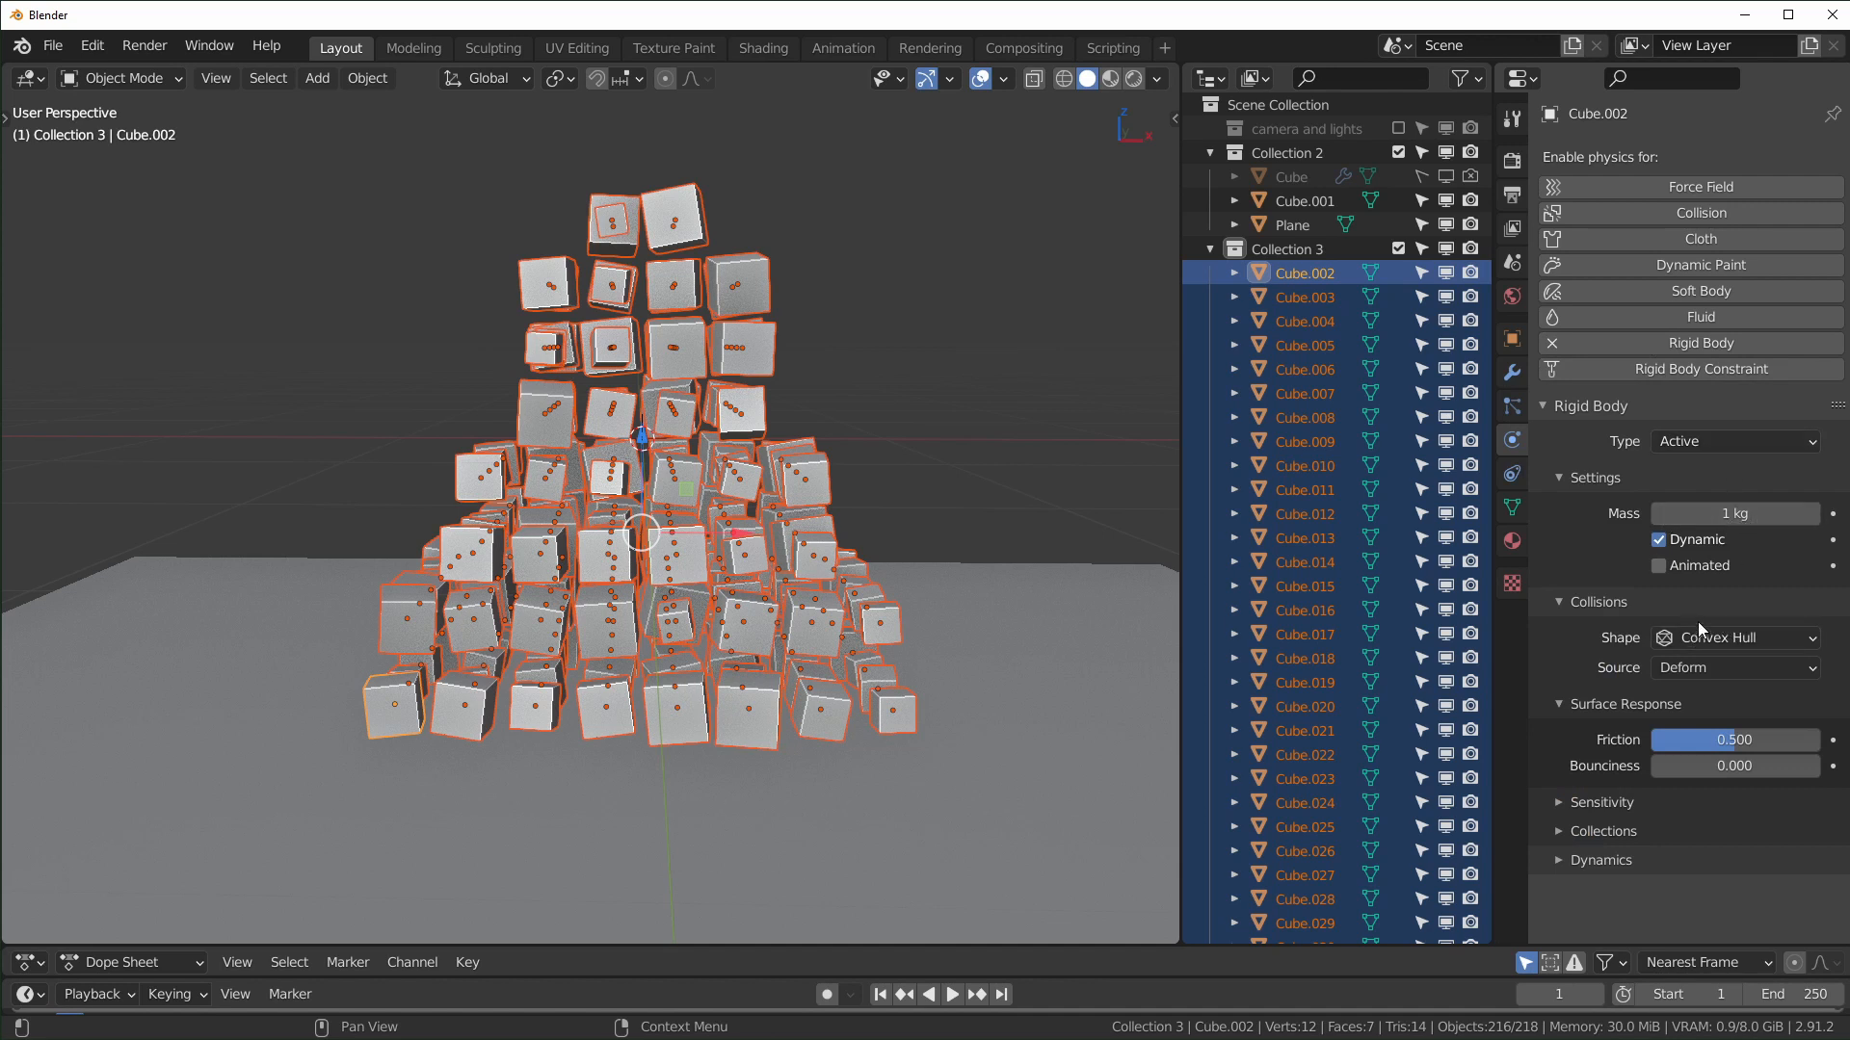
Step: Set the rigid body's friction to 1 and both its translation and rotation damping to 0.5
drag(1719, 740, 1820, 740)
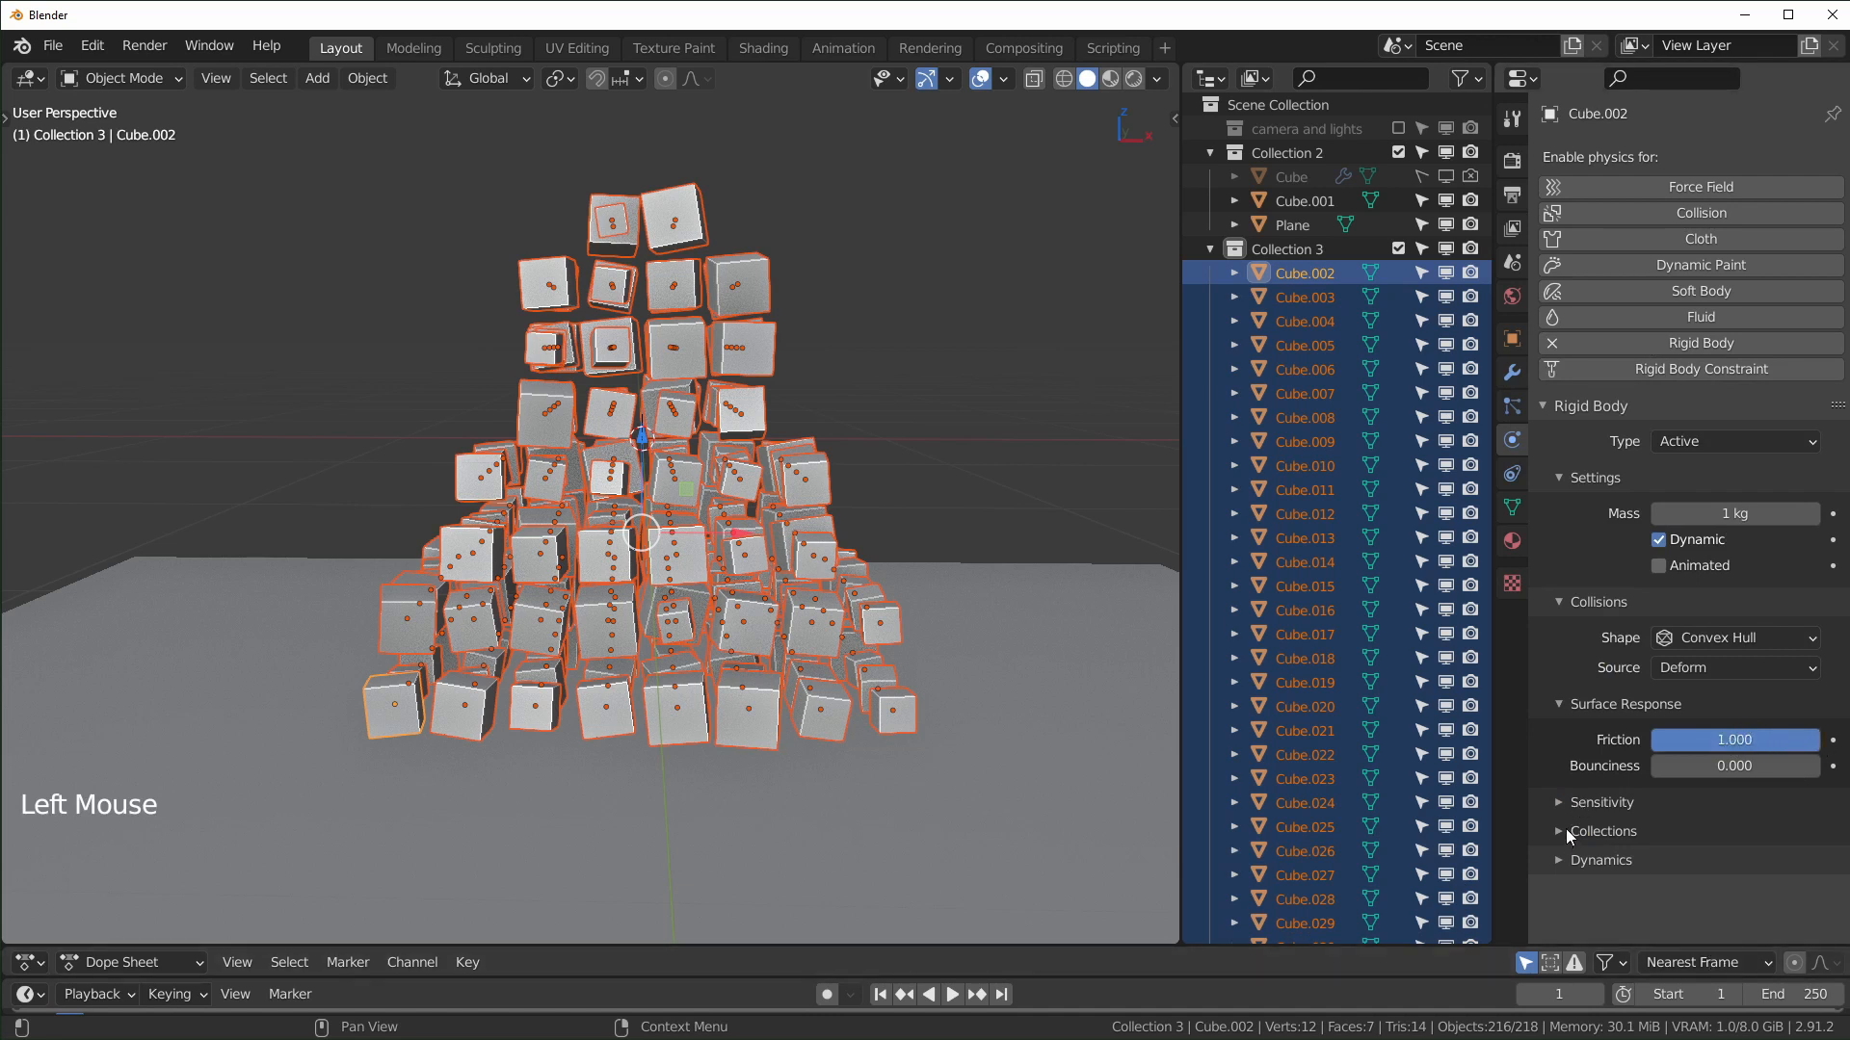
click(1562, 859)
scroll(1582, 855, down, 5)
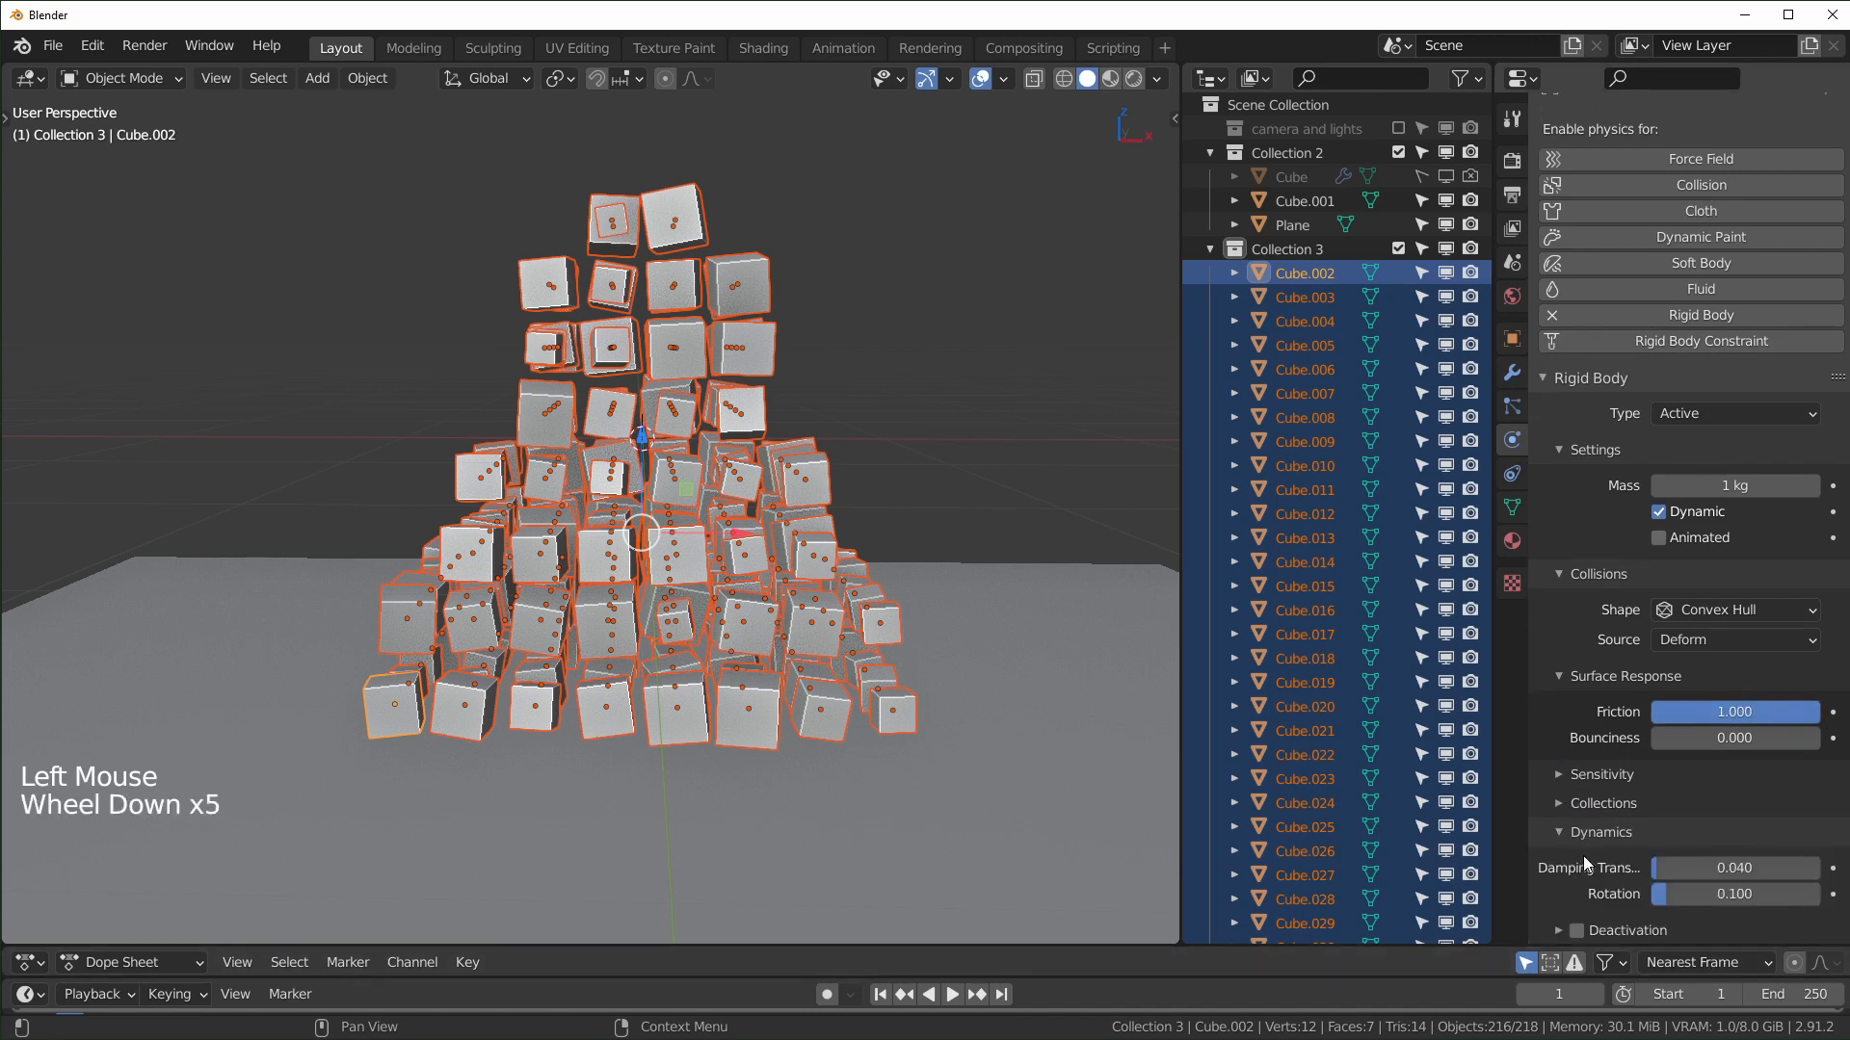
click(1734, 894)
drag(1734, 894, 1748, 873)
text(0.5)
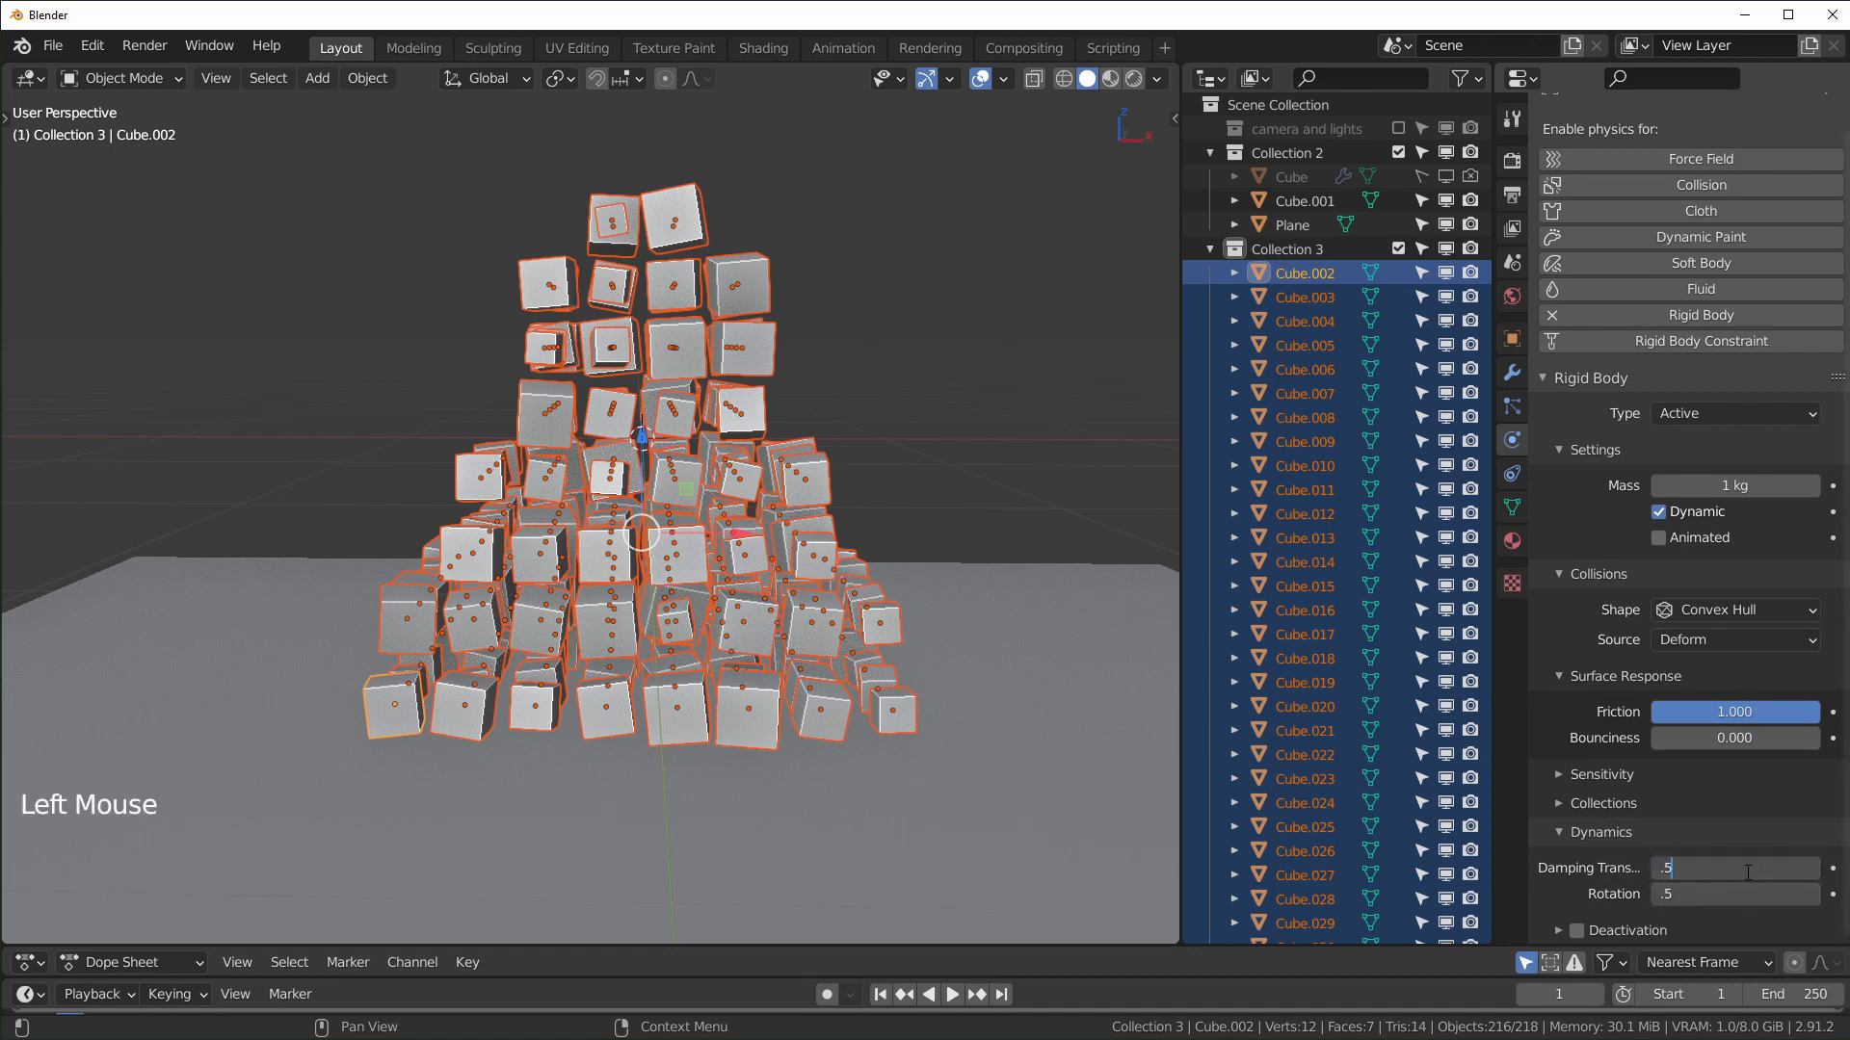
key(Return)
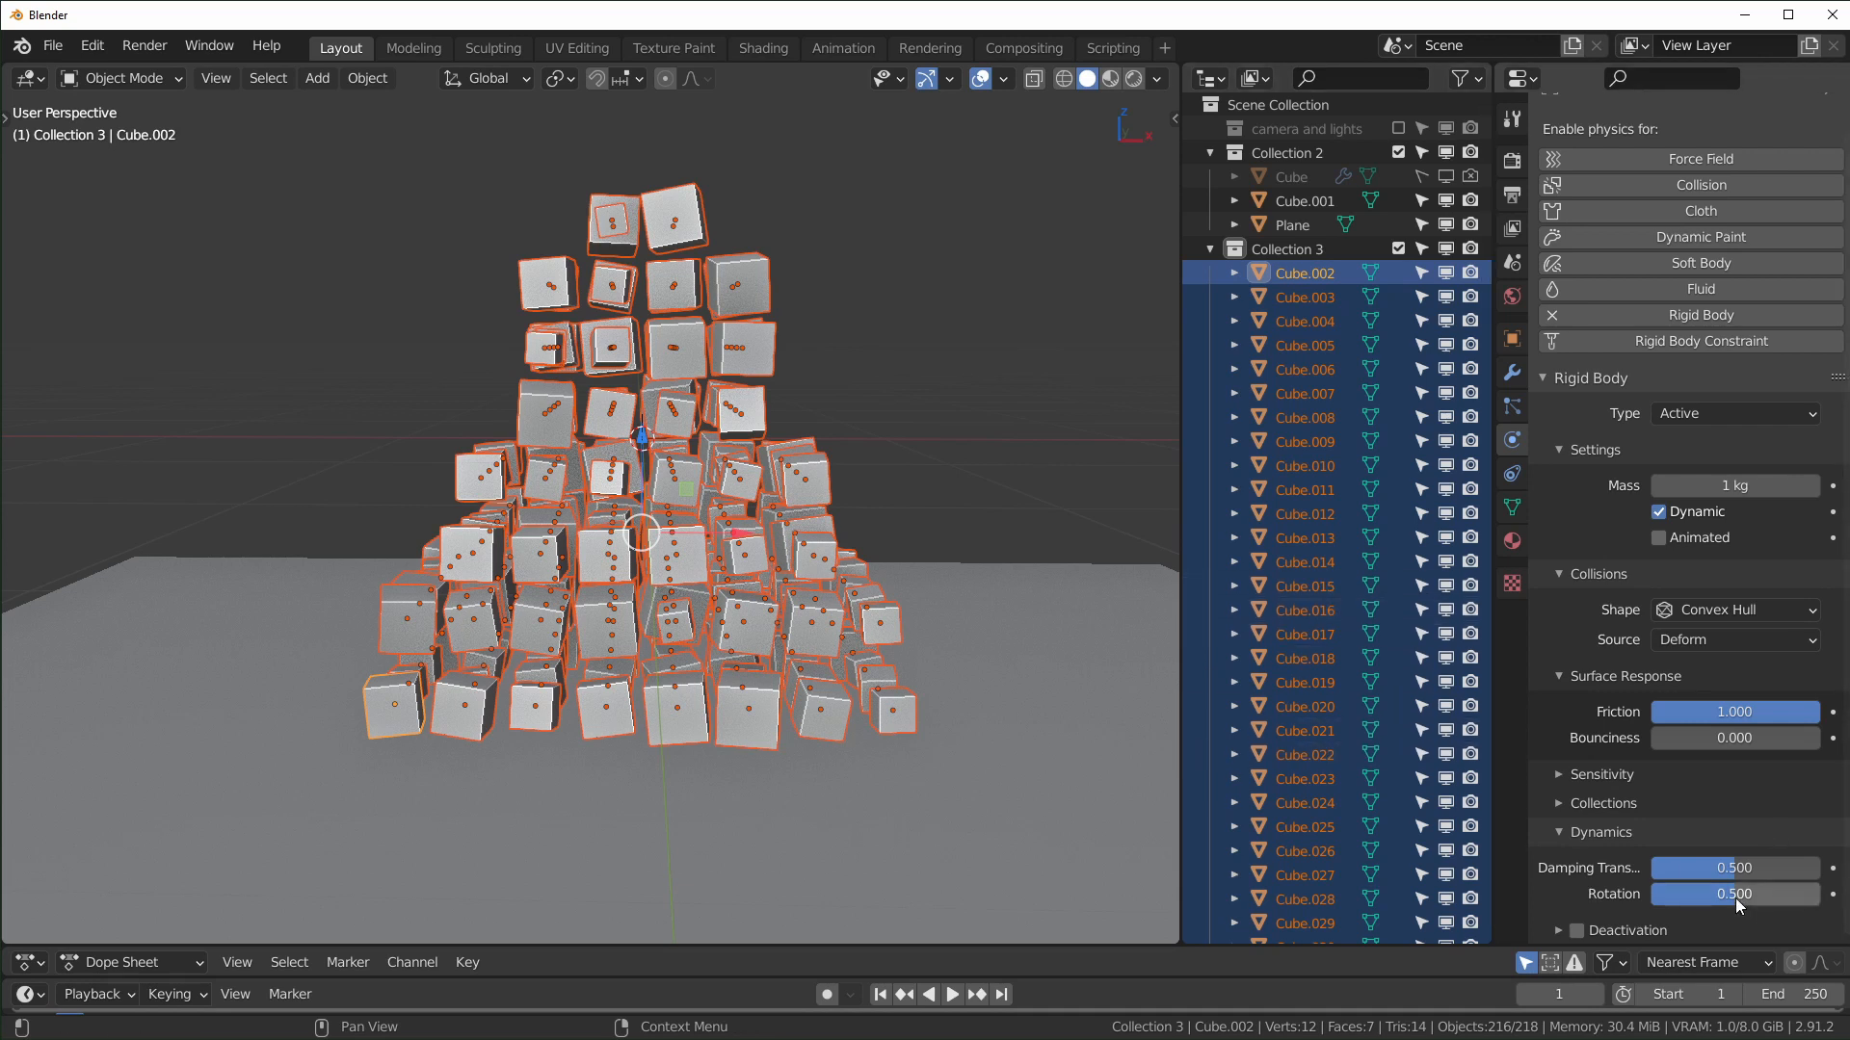
Step: Play the simulation to check the motion of Cube.002 and return to the first frame
key(space)
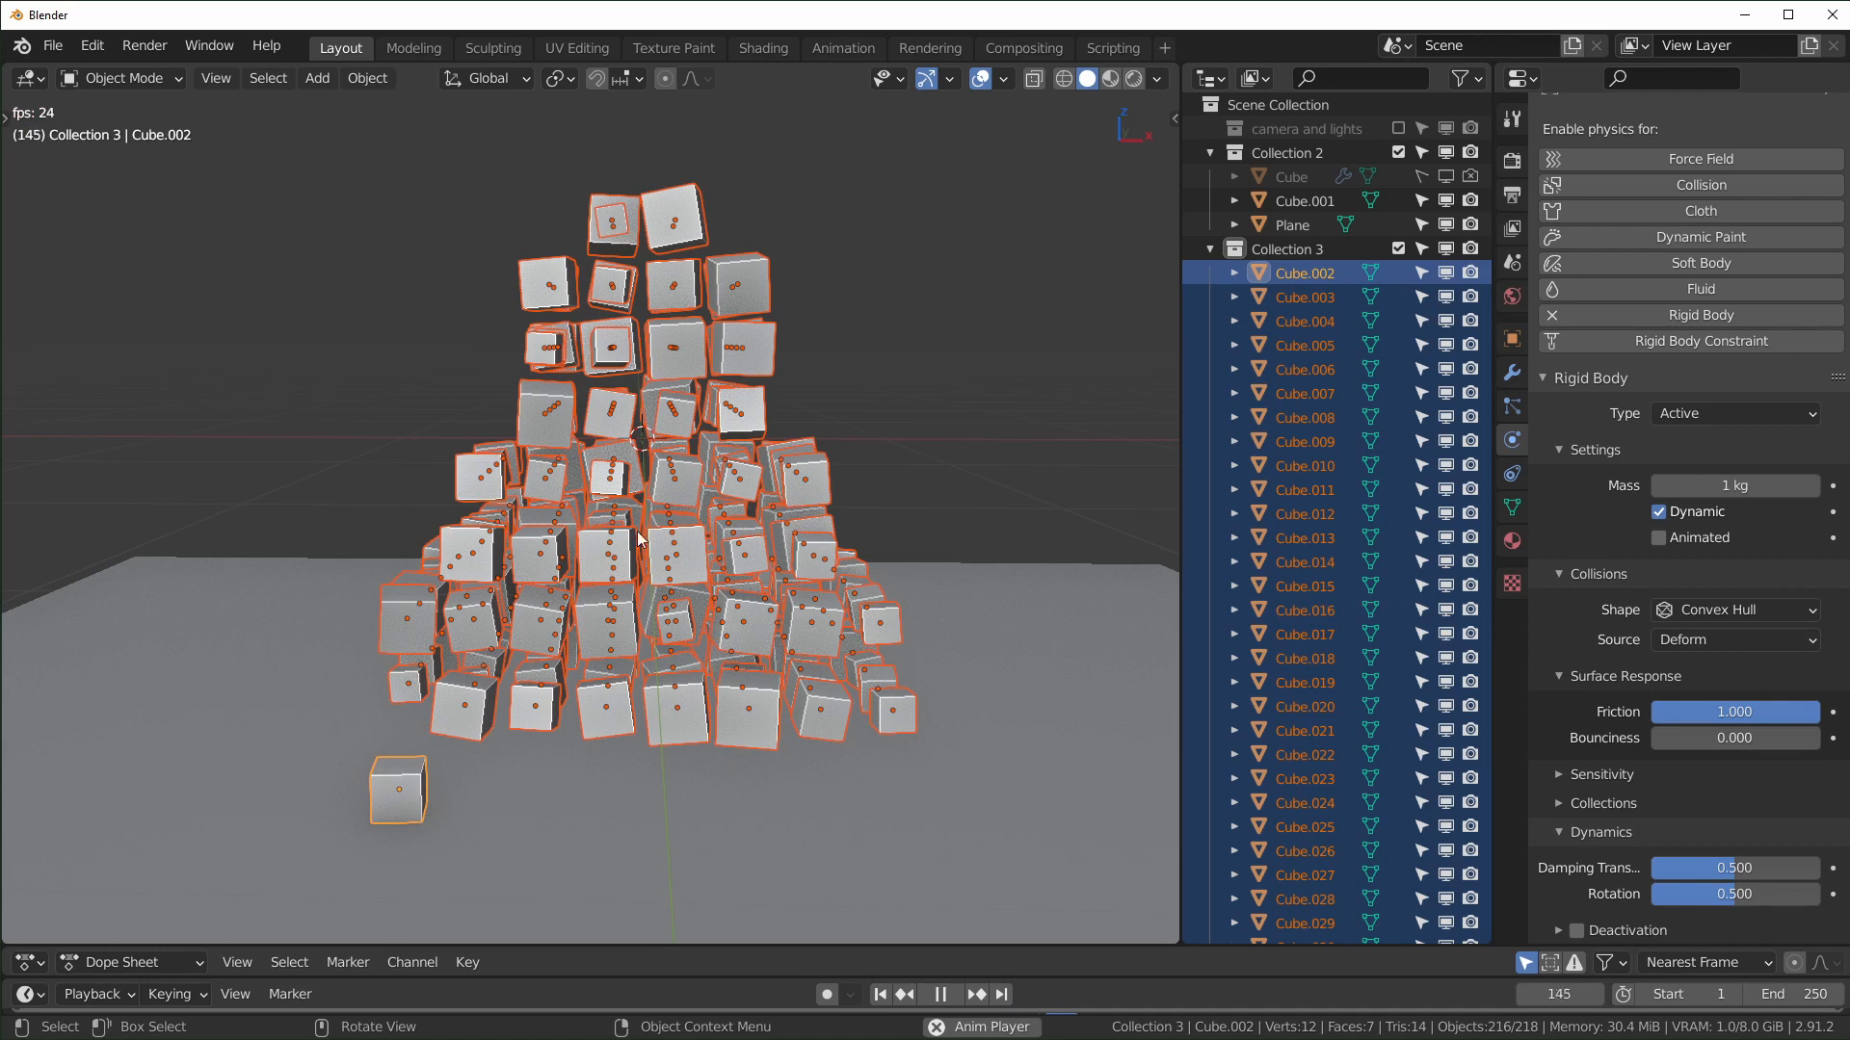
key(space)
key(shift+Left)
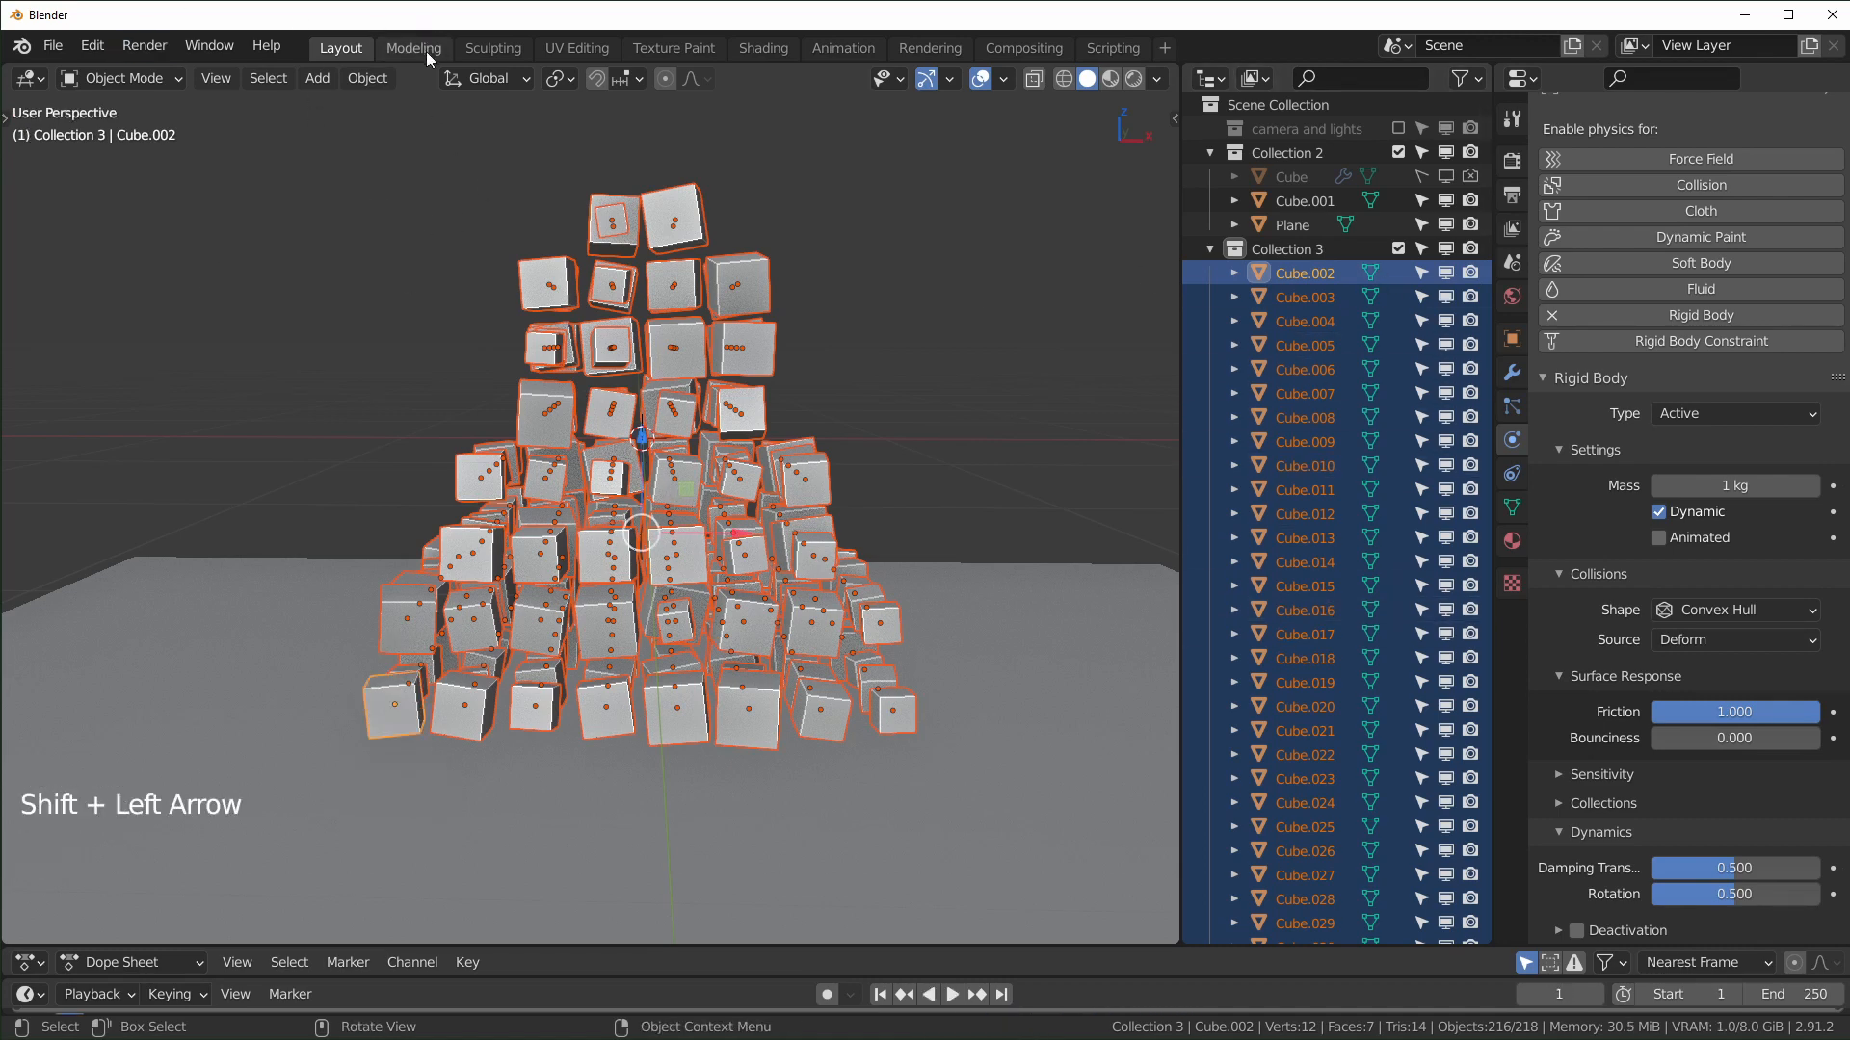
Step: Copy the rigid body settings from the active Cube.002 to all selected cubes in Collection 3
click(367, 78)
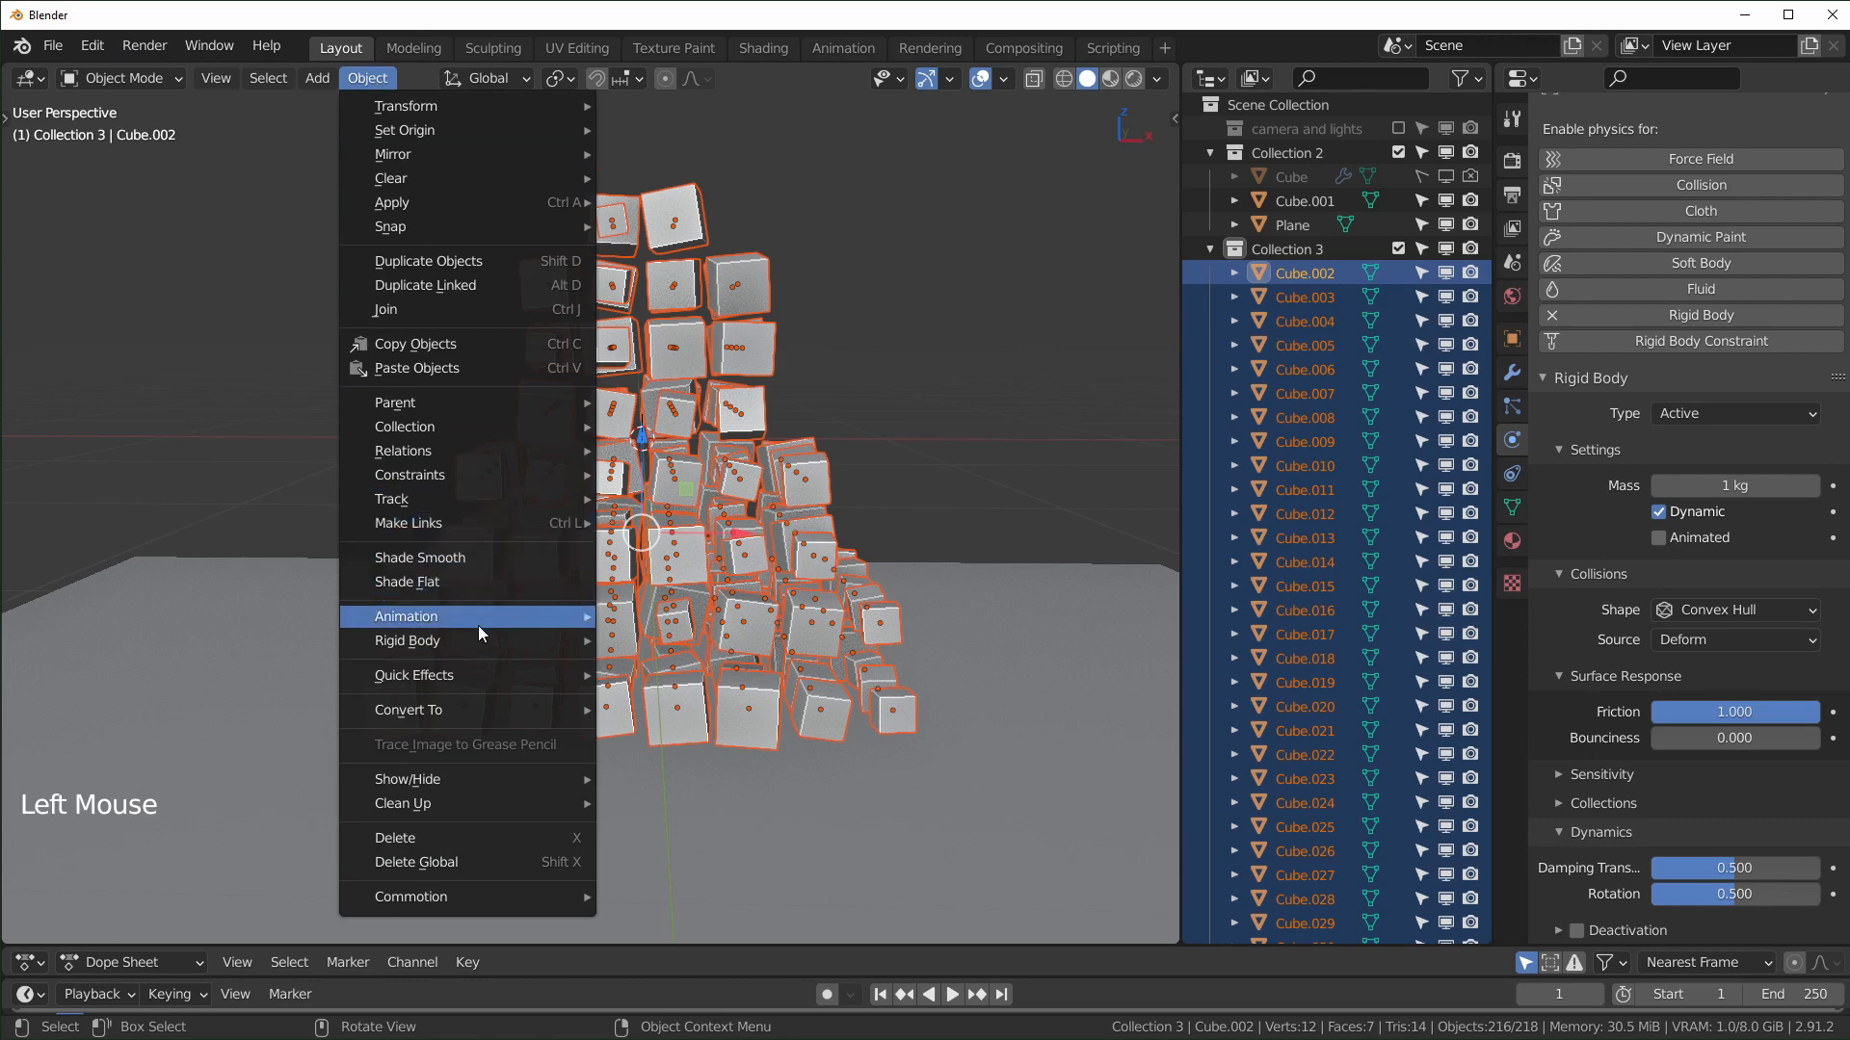
mouse_move(477, 643)
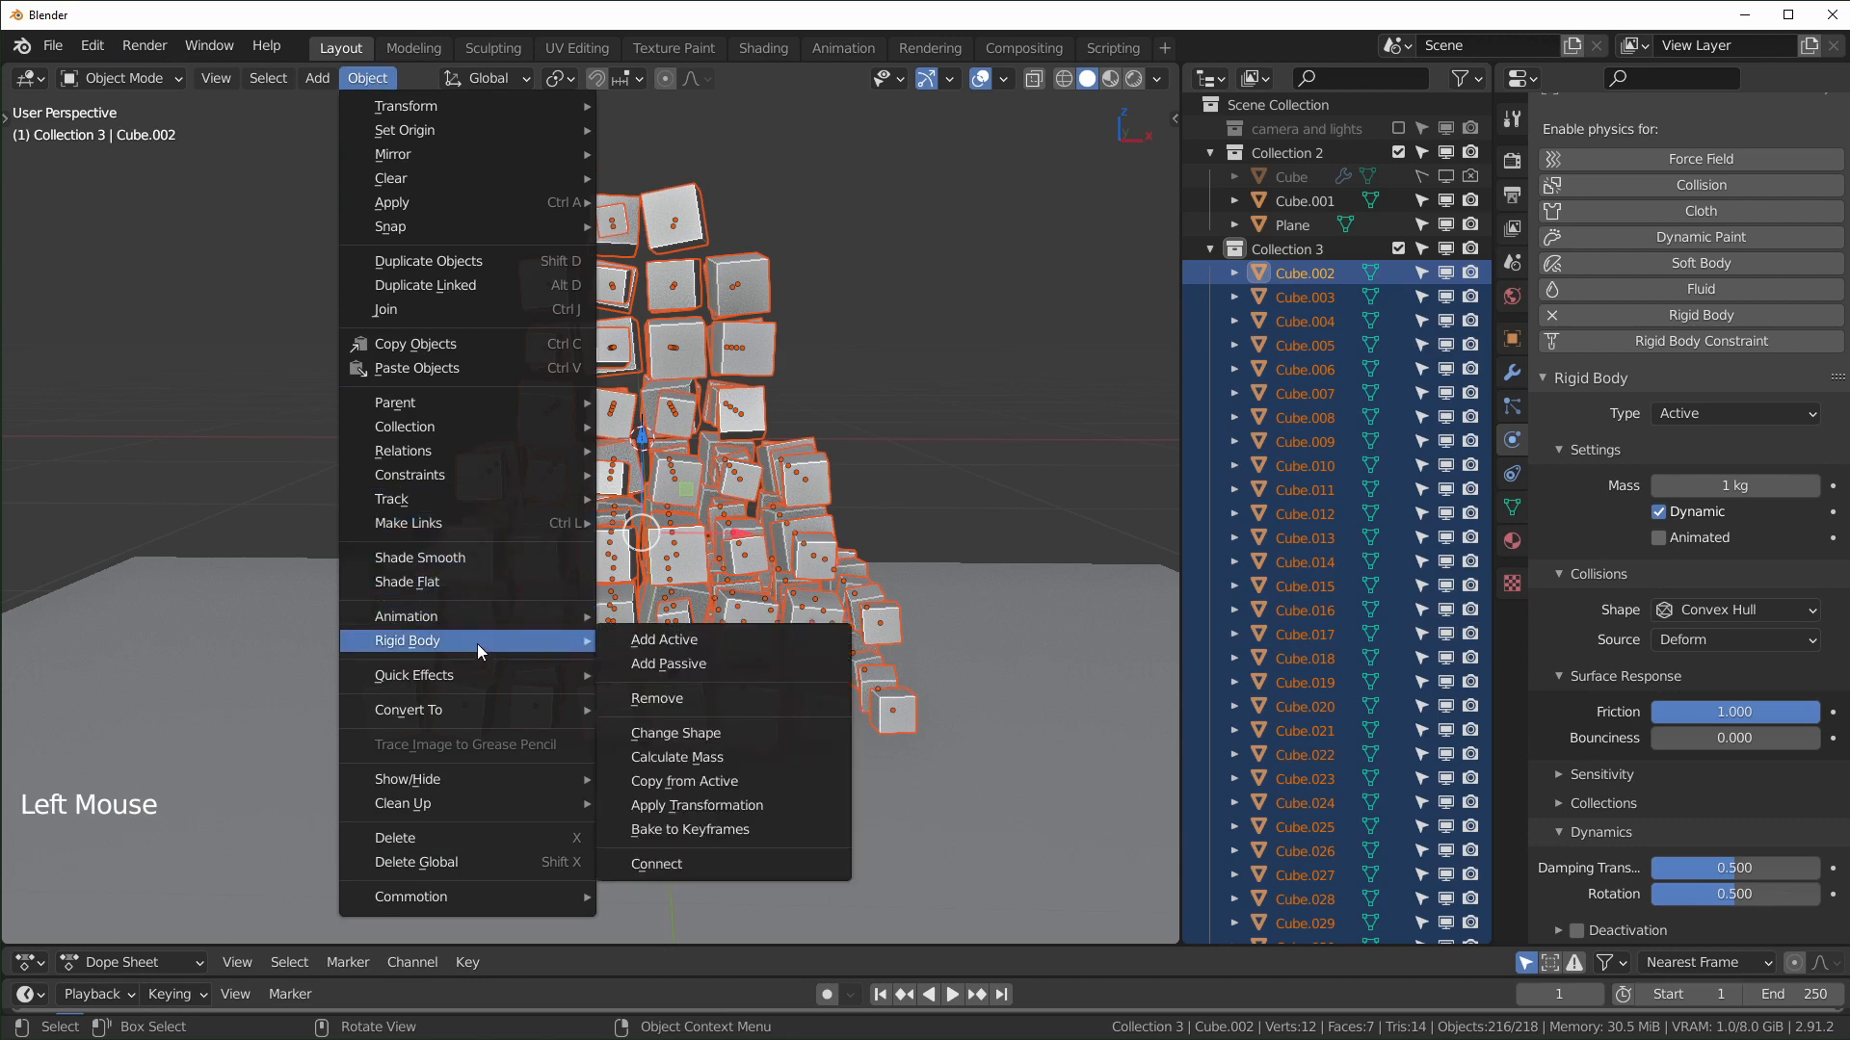
click(723, 784)
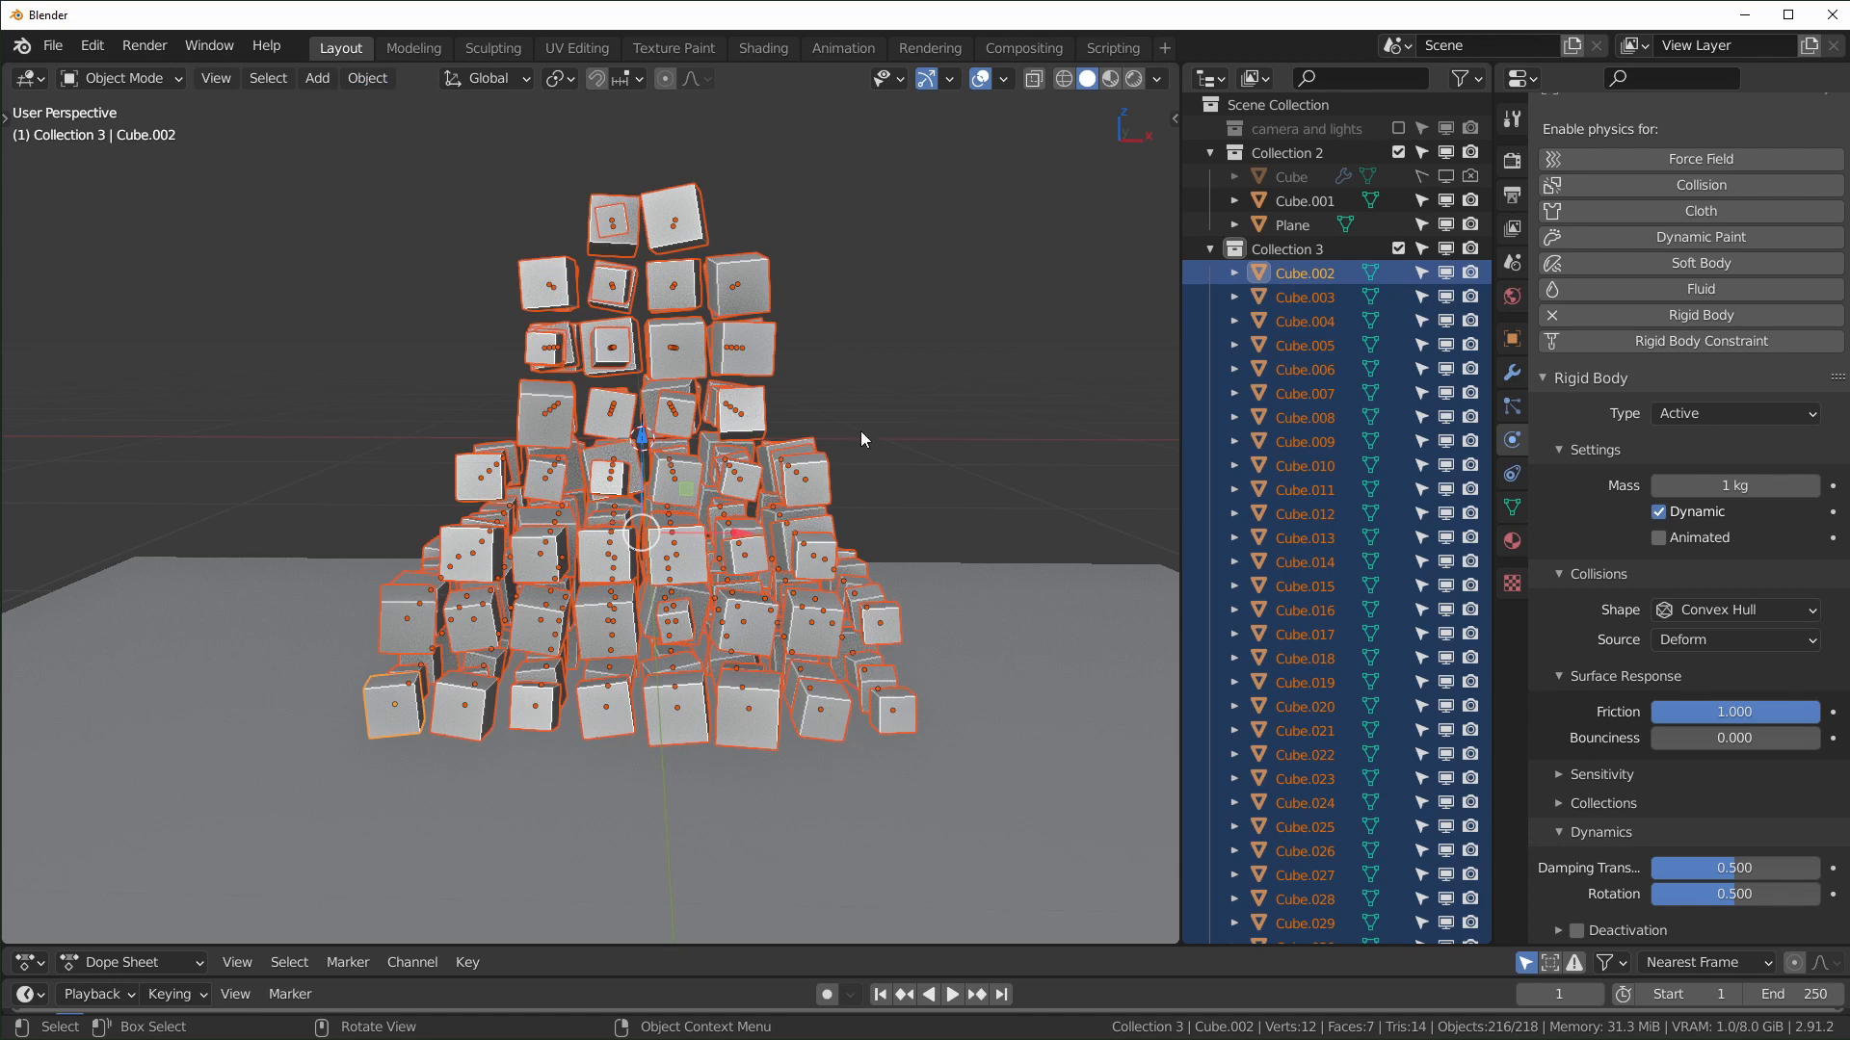
key(F3)
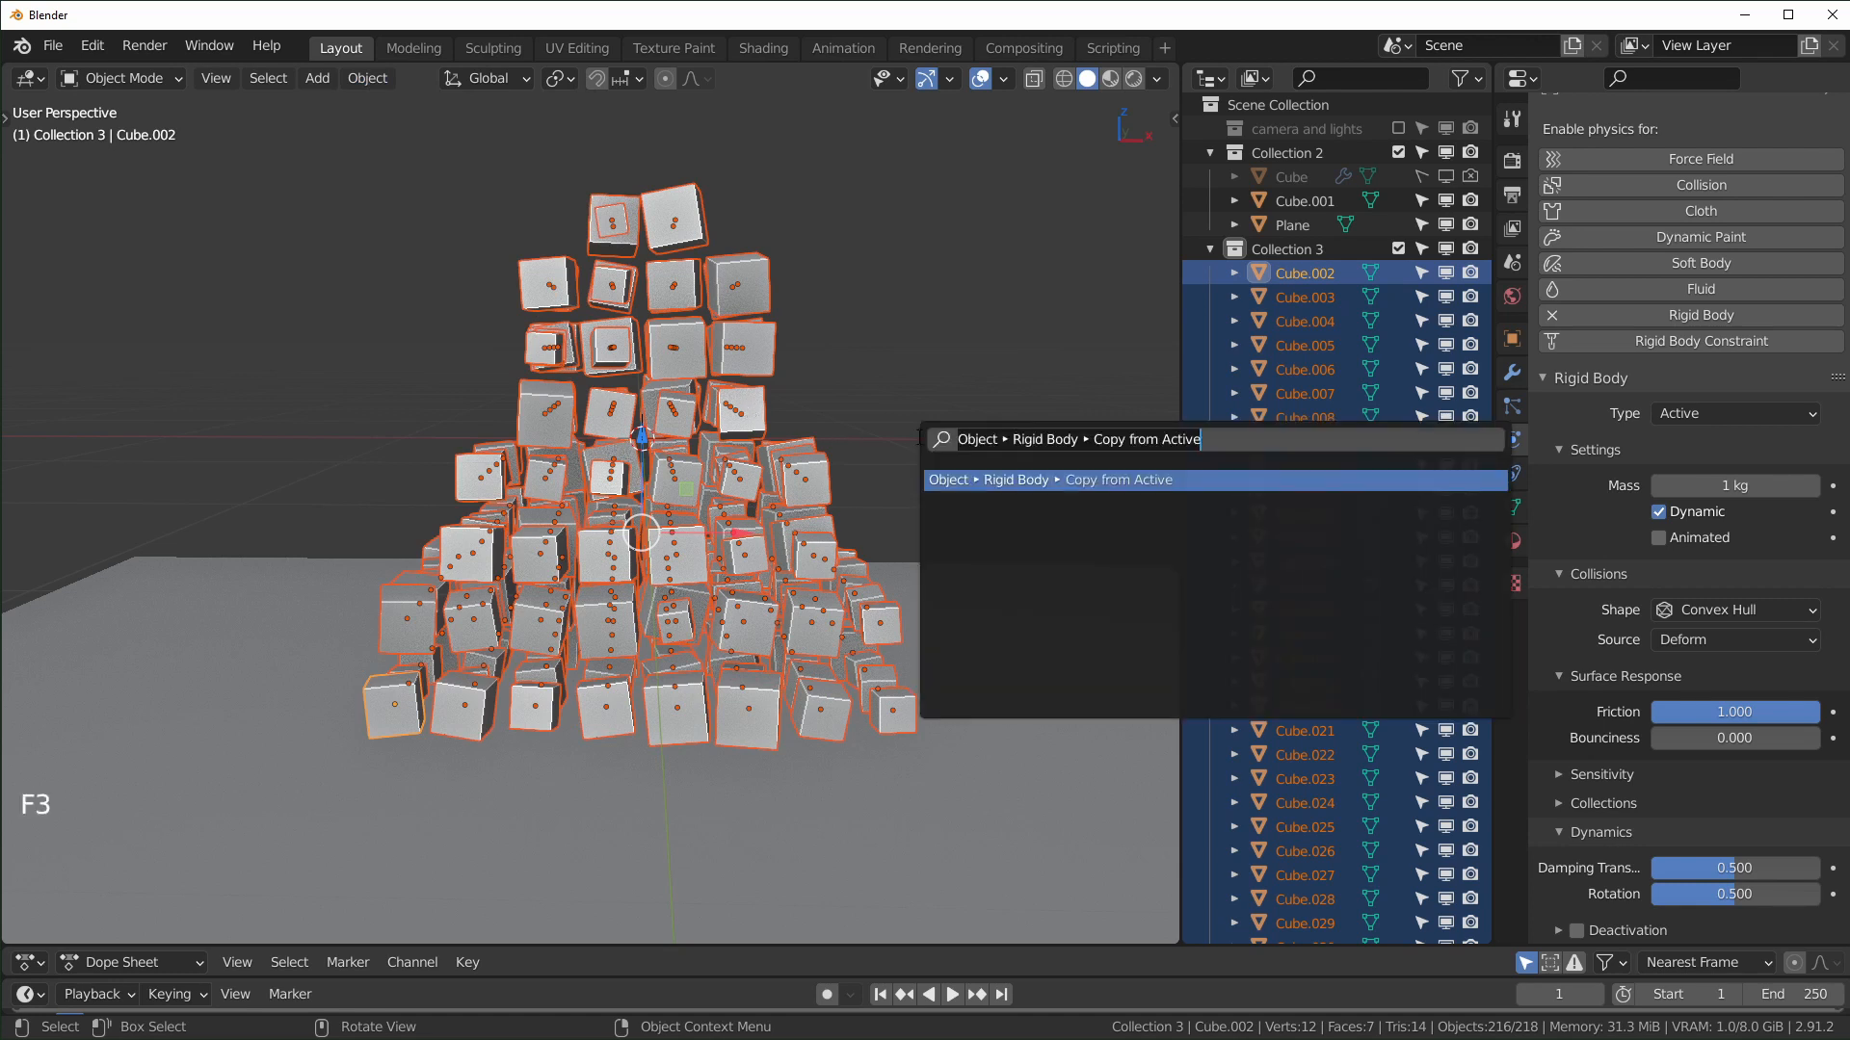
key(Return)
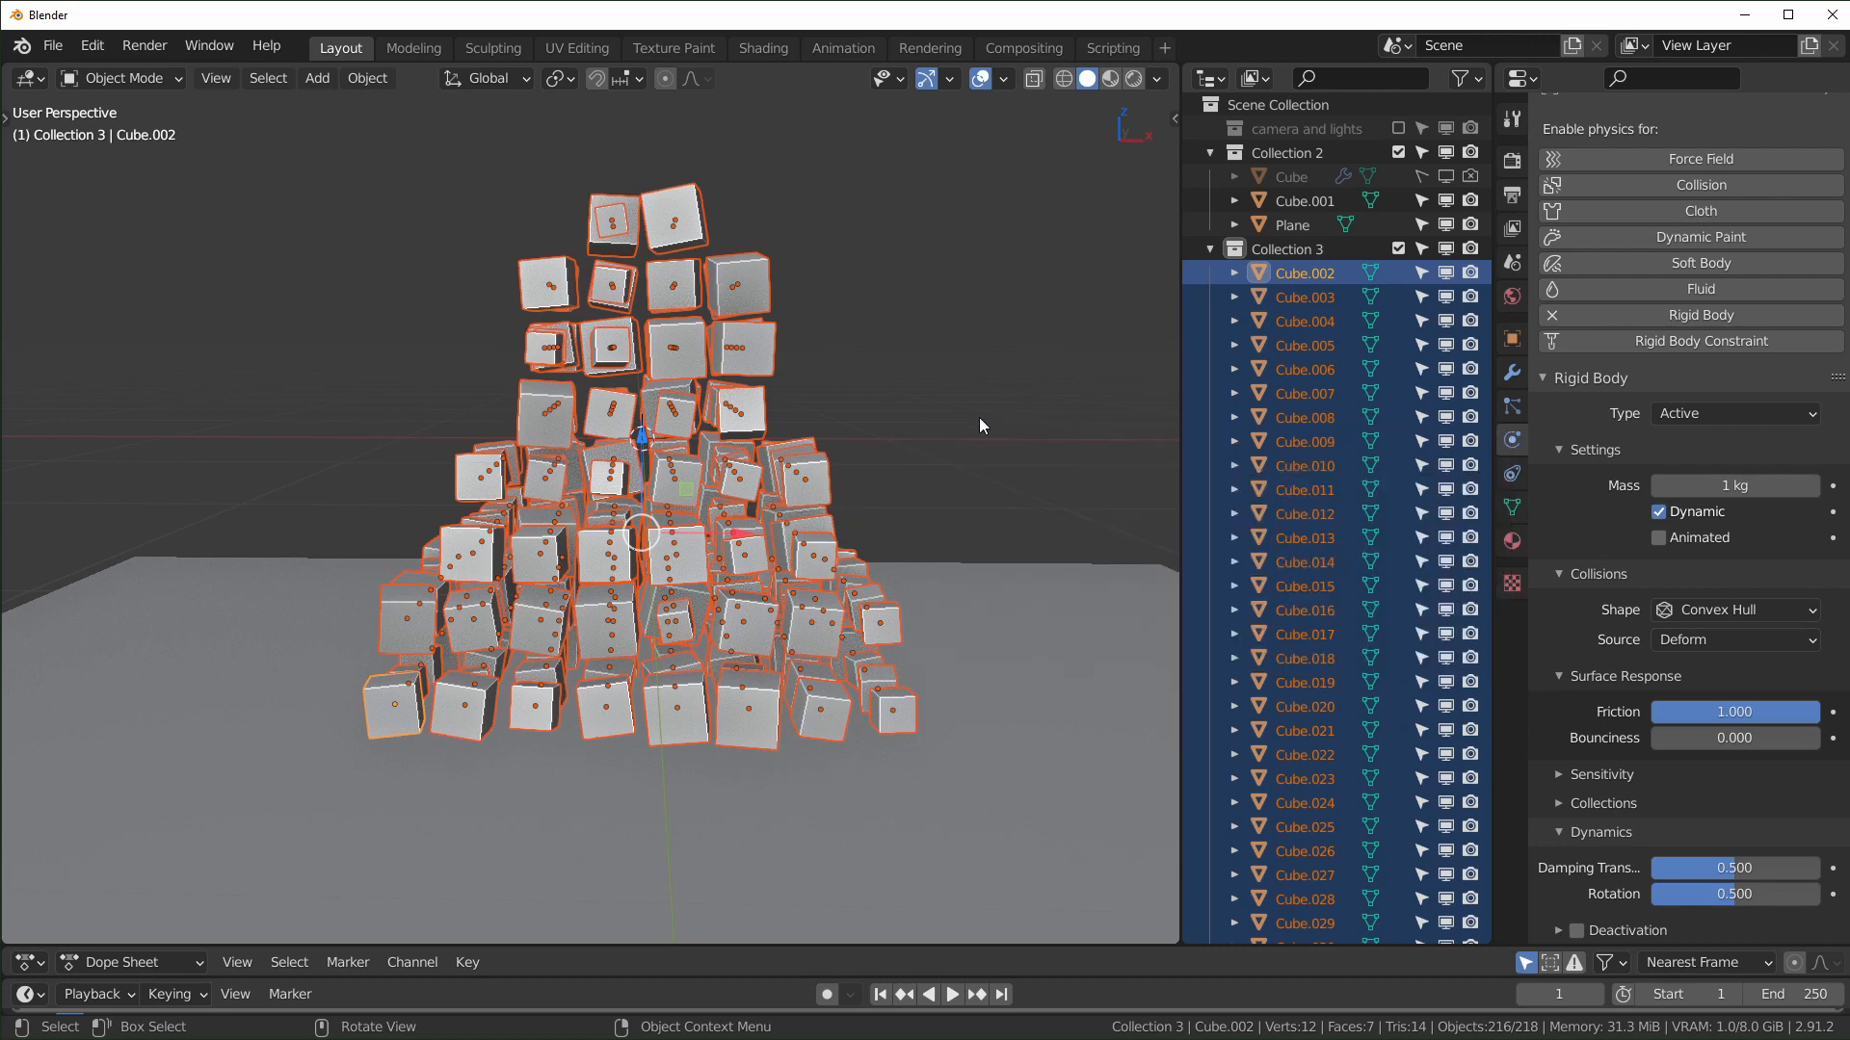
Step: Play the rigid body simulation of the whole stack, pause it and examine the cube pile from different angles
key(space)
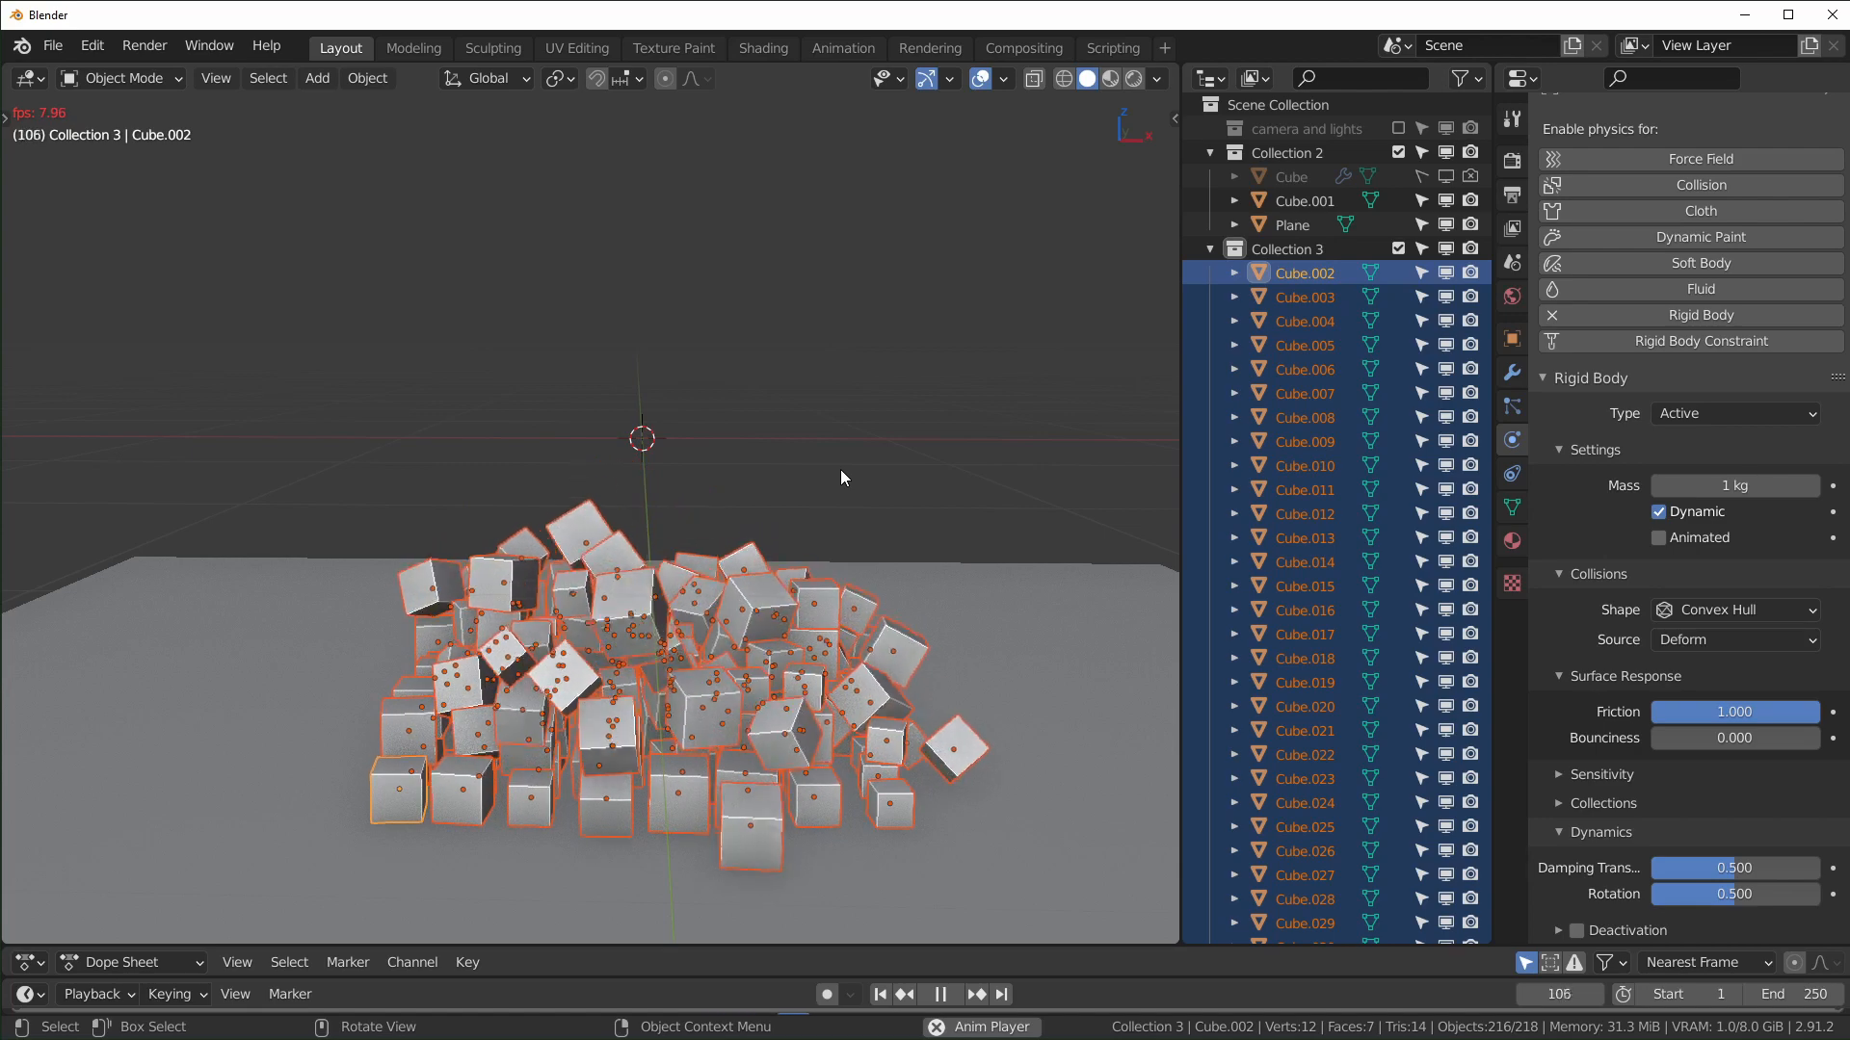
scroll(771, 594, down, 1)
scroll(770, 596, down, 1)
key(space)
middle_drag(771, 596, 598, 674)
scroll(708, 616, up, 3)
middle_drag(597, 674, 412, 640)
scroll(544, 698, down, 2)
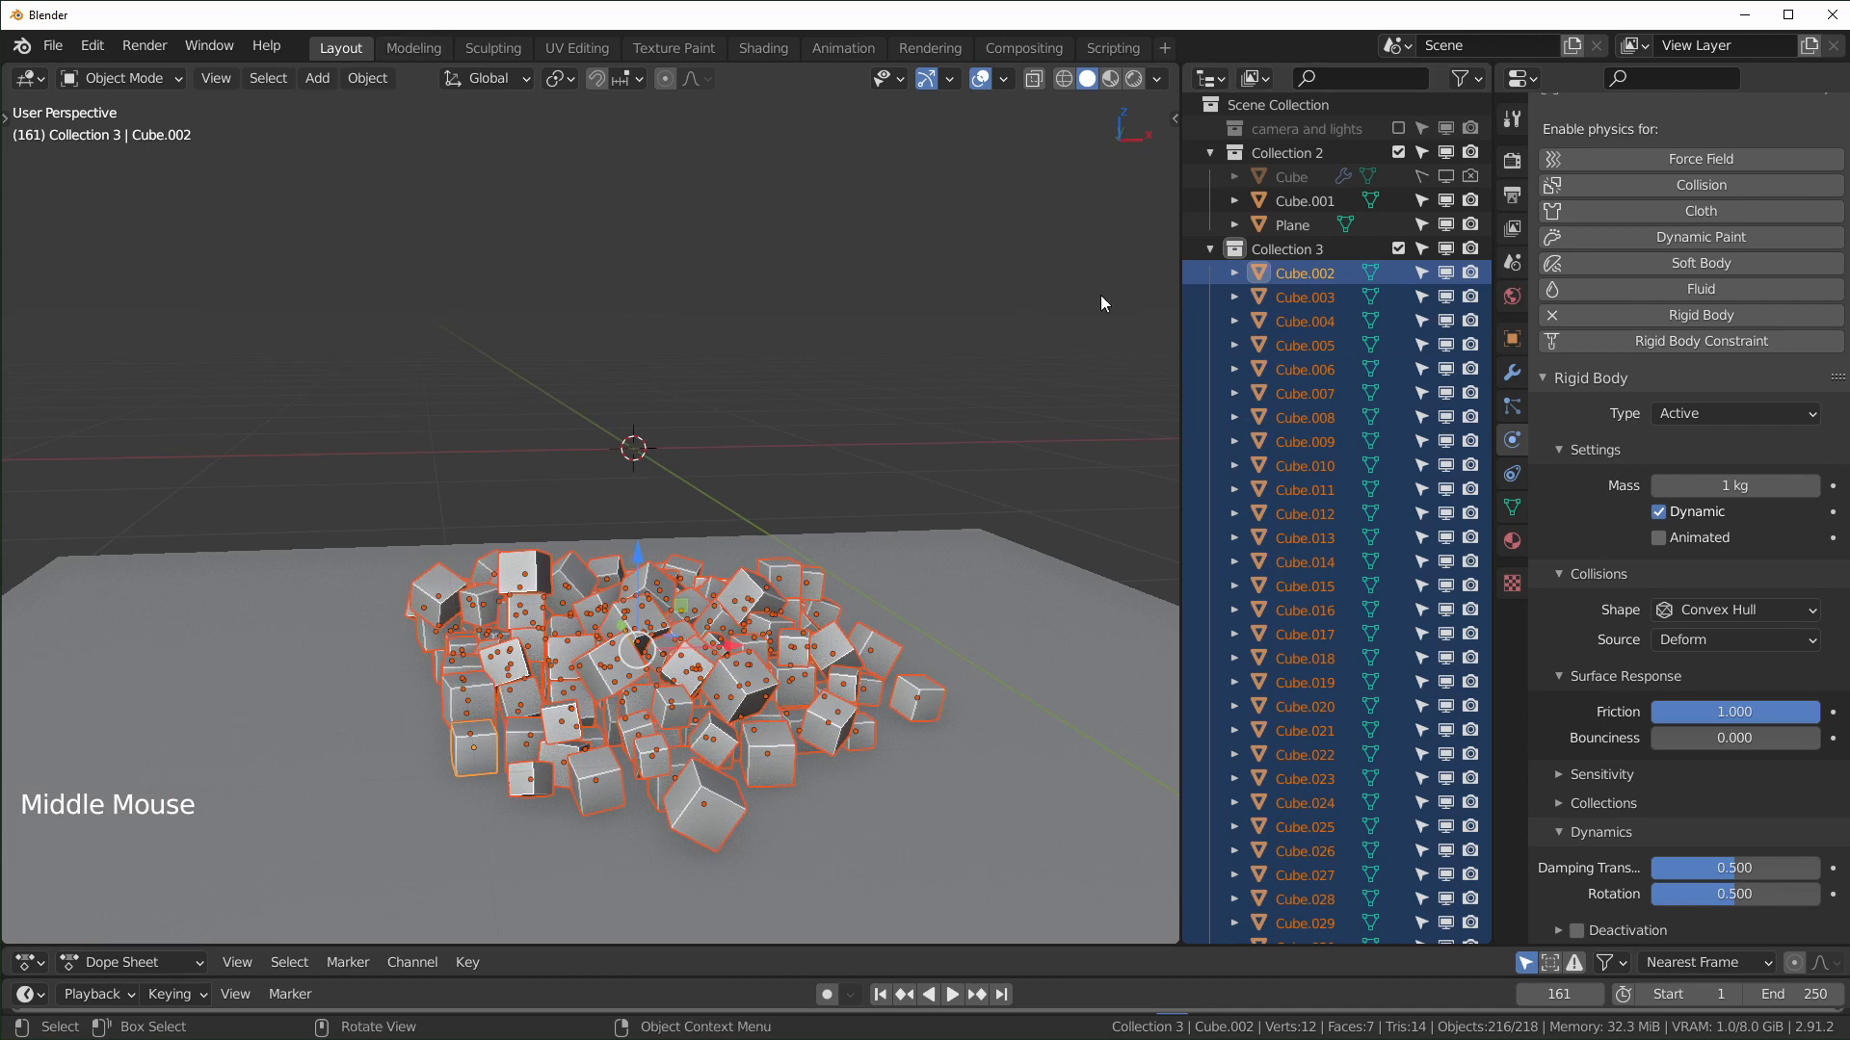
Step: Apply the simulated rigid body transformation to all selected cubes in the collapsed pile
click(376, 77)
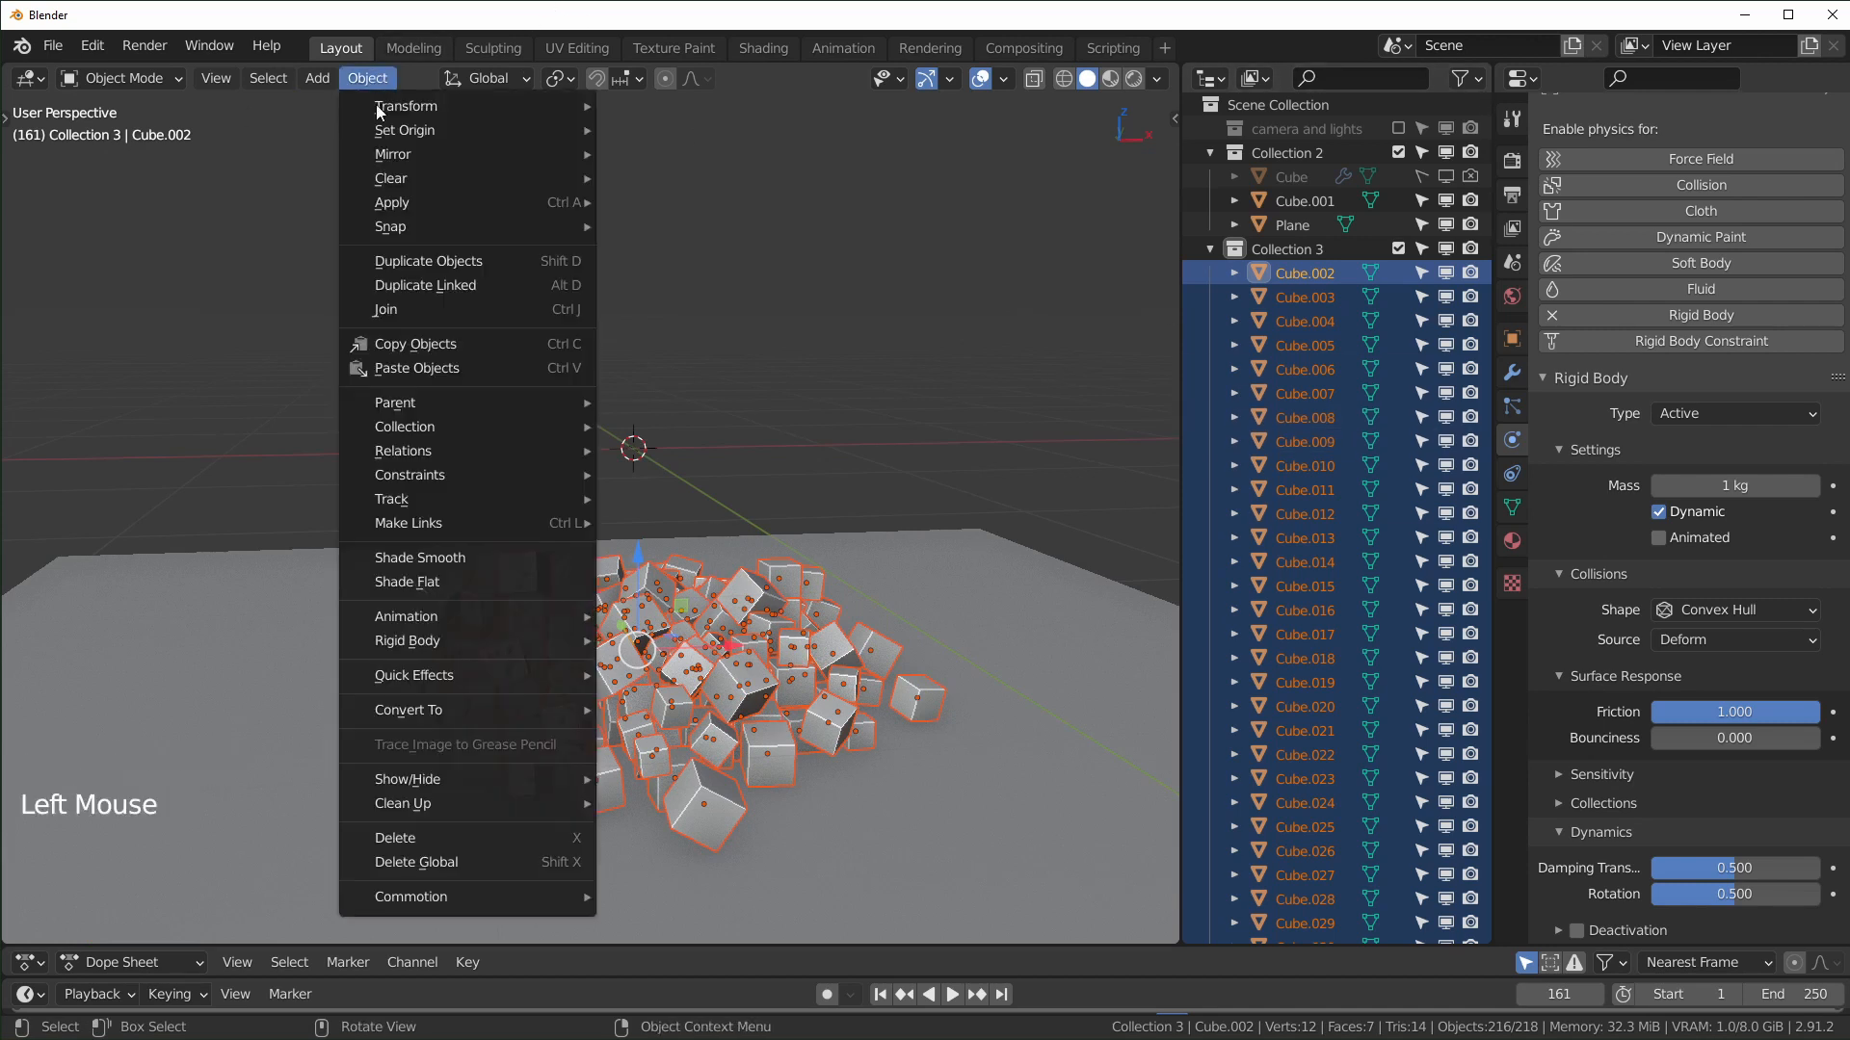
mouse_move(513, 645)
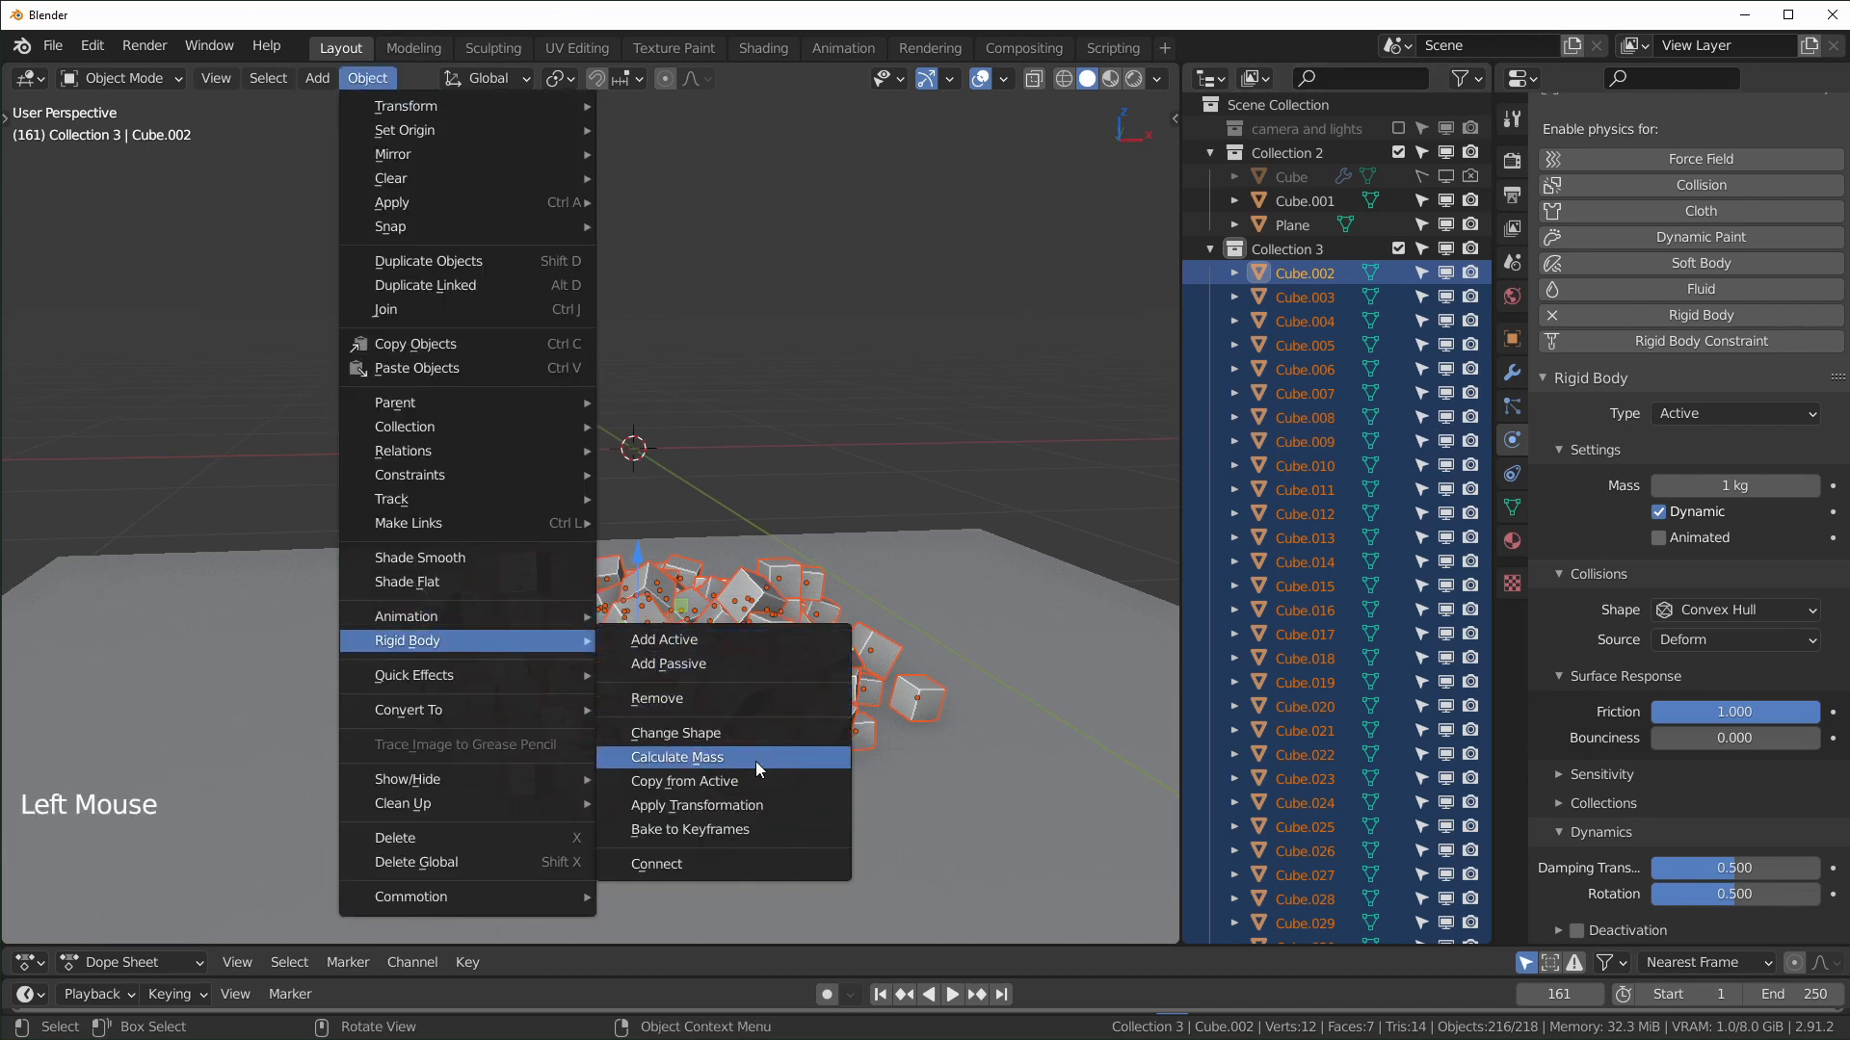
click(747, 806)
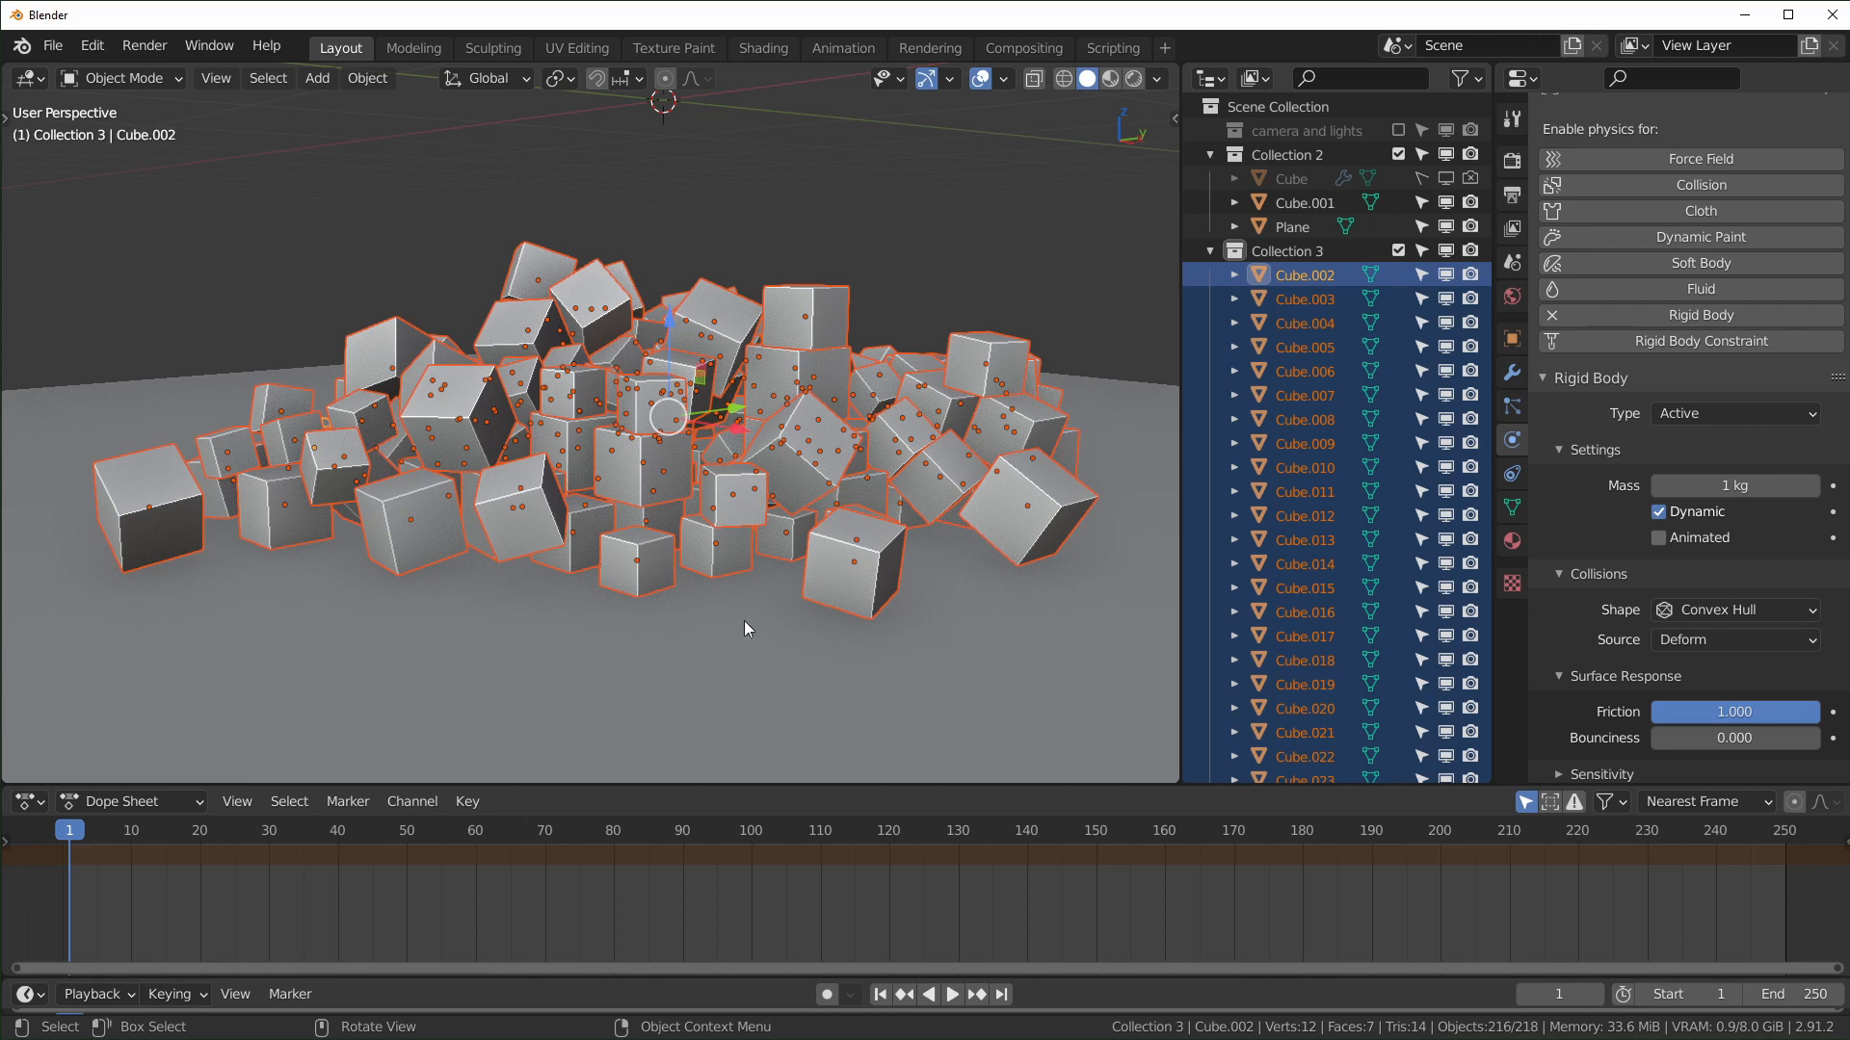
Step: Play the simulation briefly from the applied pose, pause it and return to the first frame
key(space)
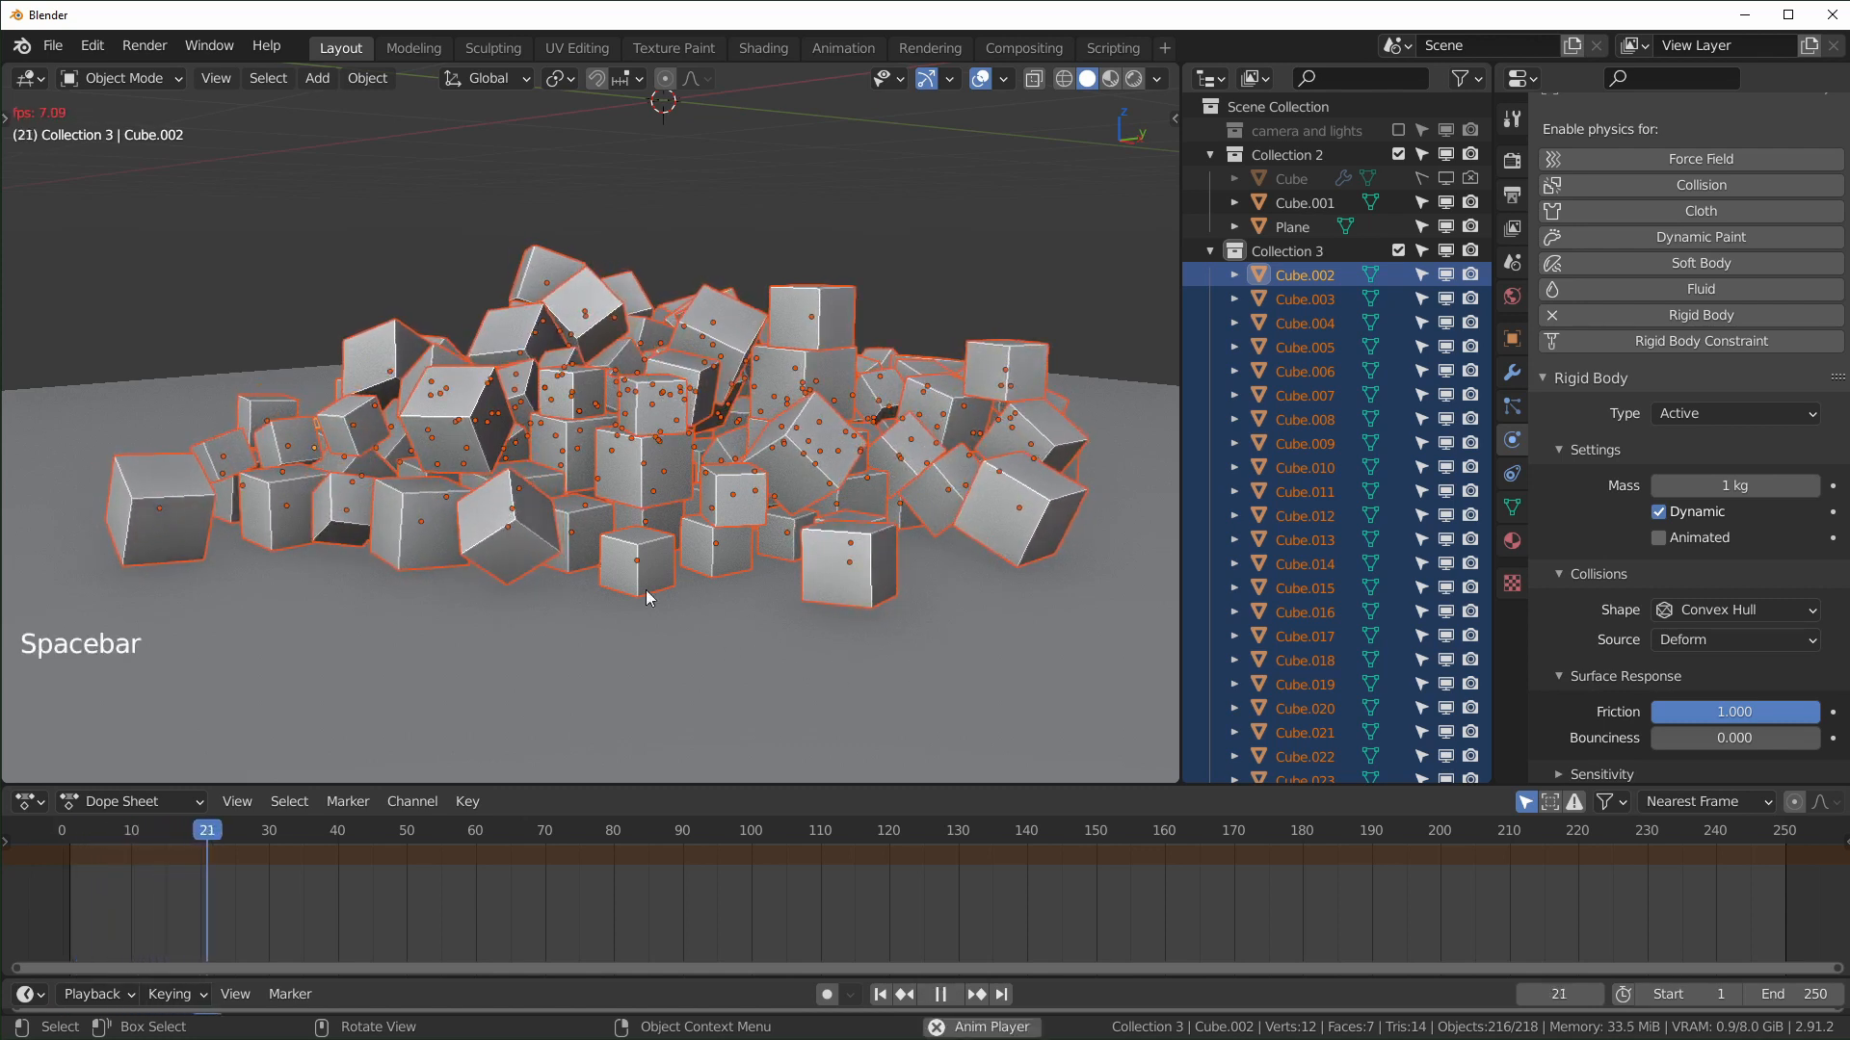
key(space)
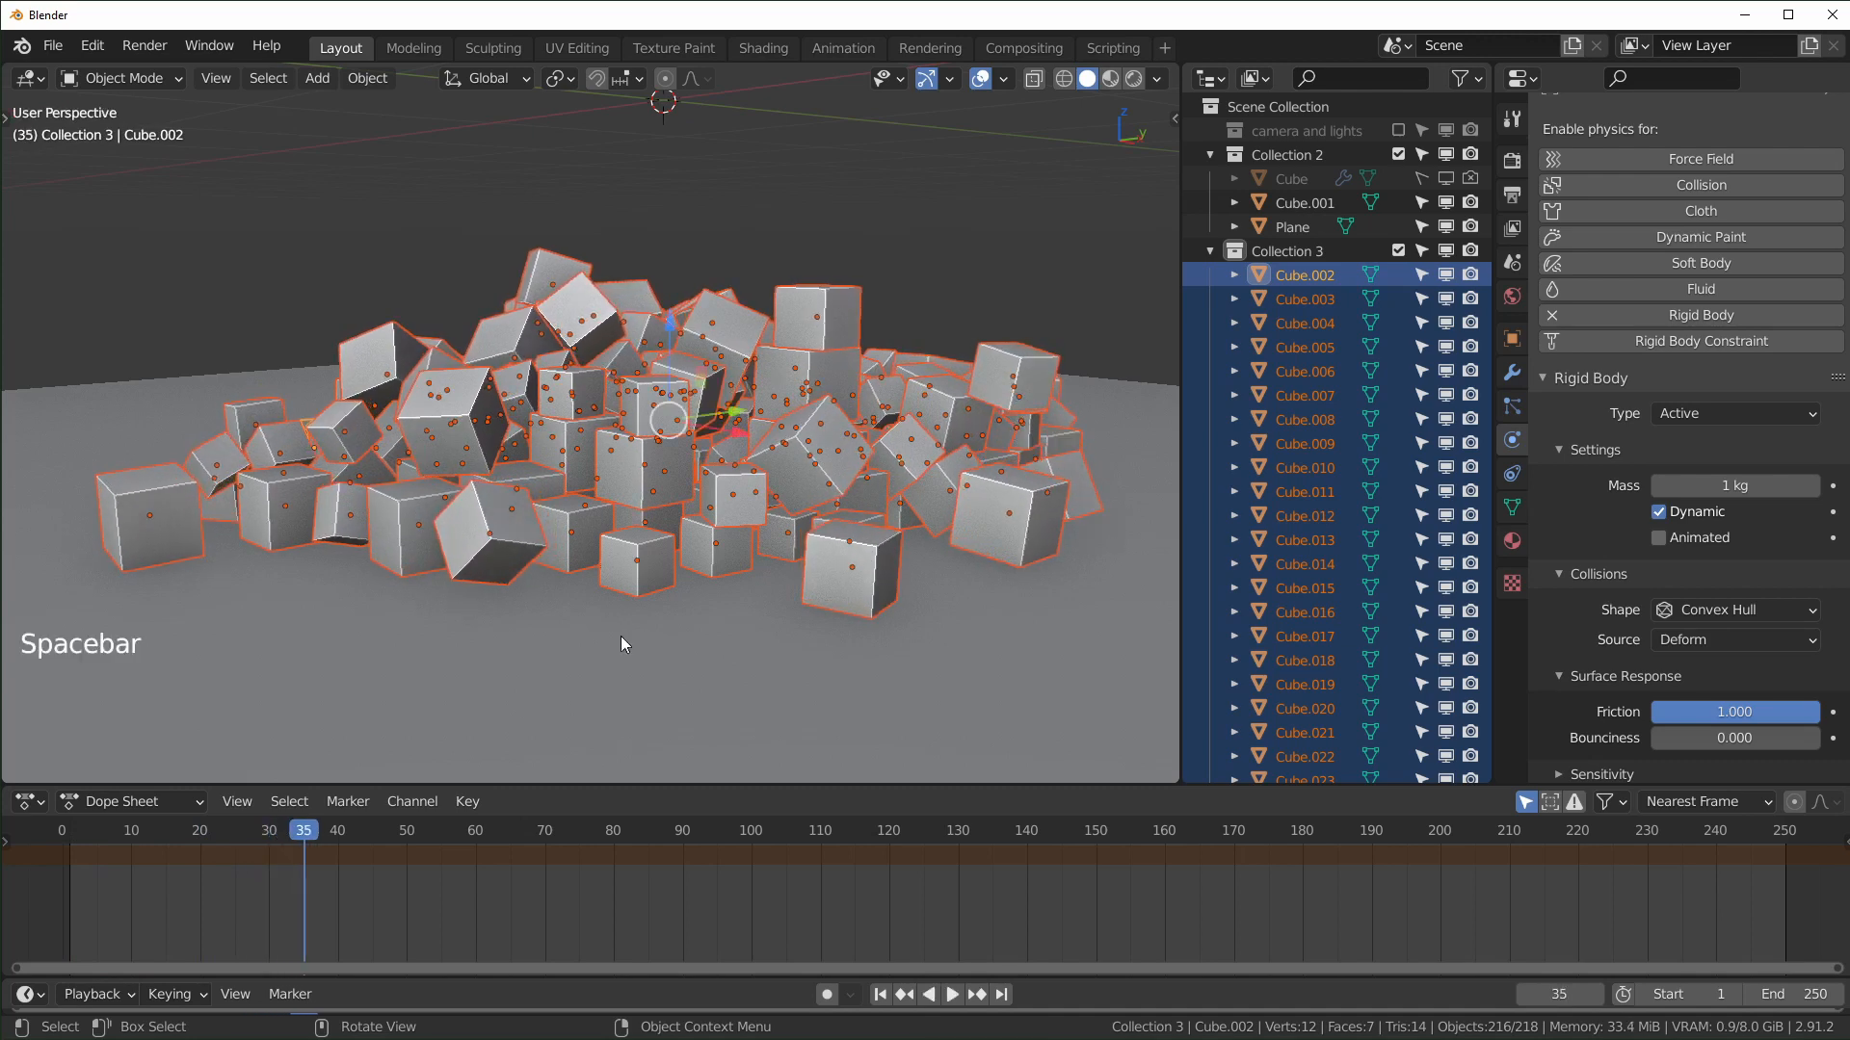
key(shift+Left)
Step: Remove the rigid body physics from all selected cubes in Collection 3
click(383, 81)
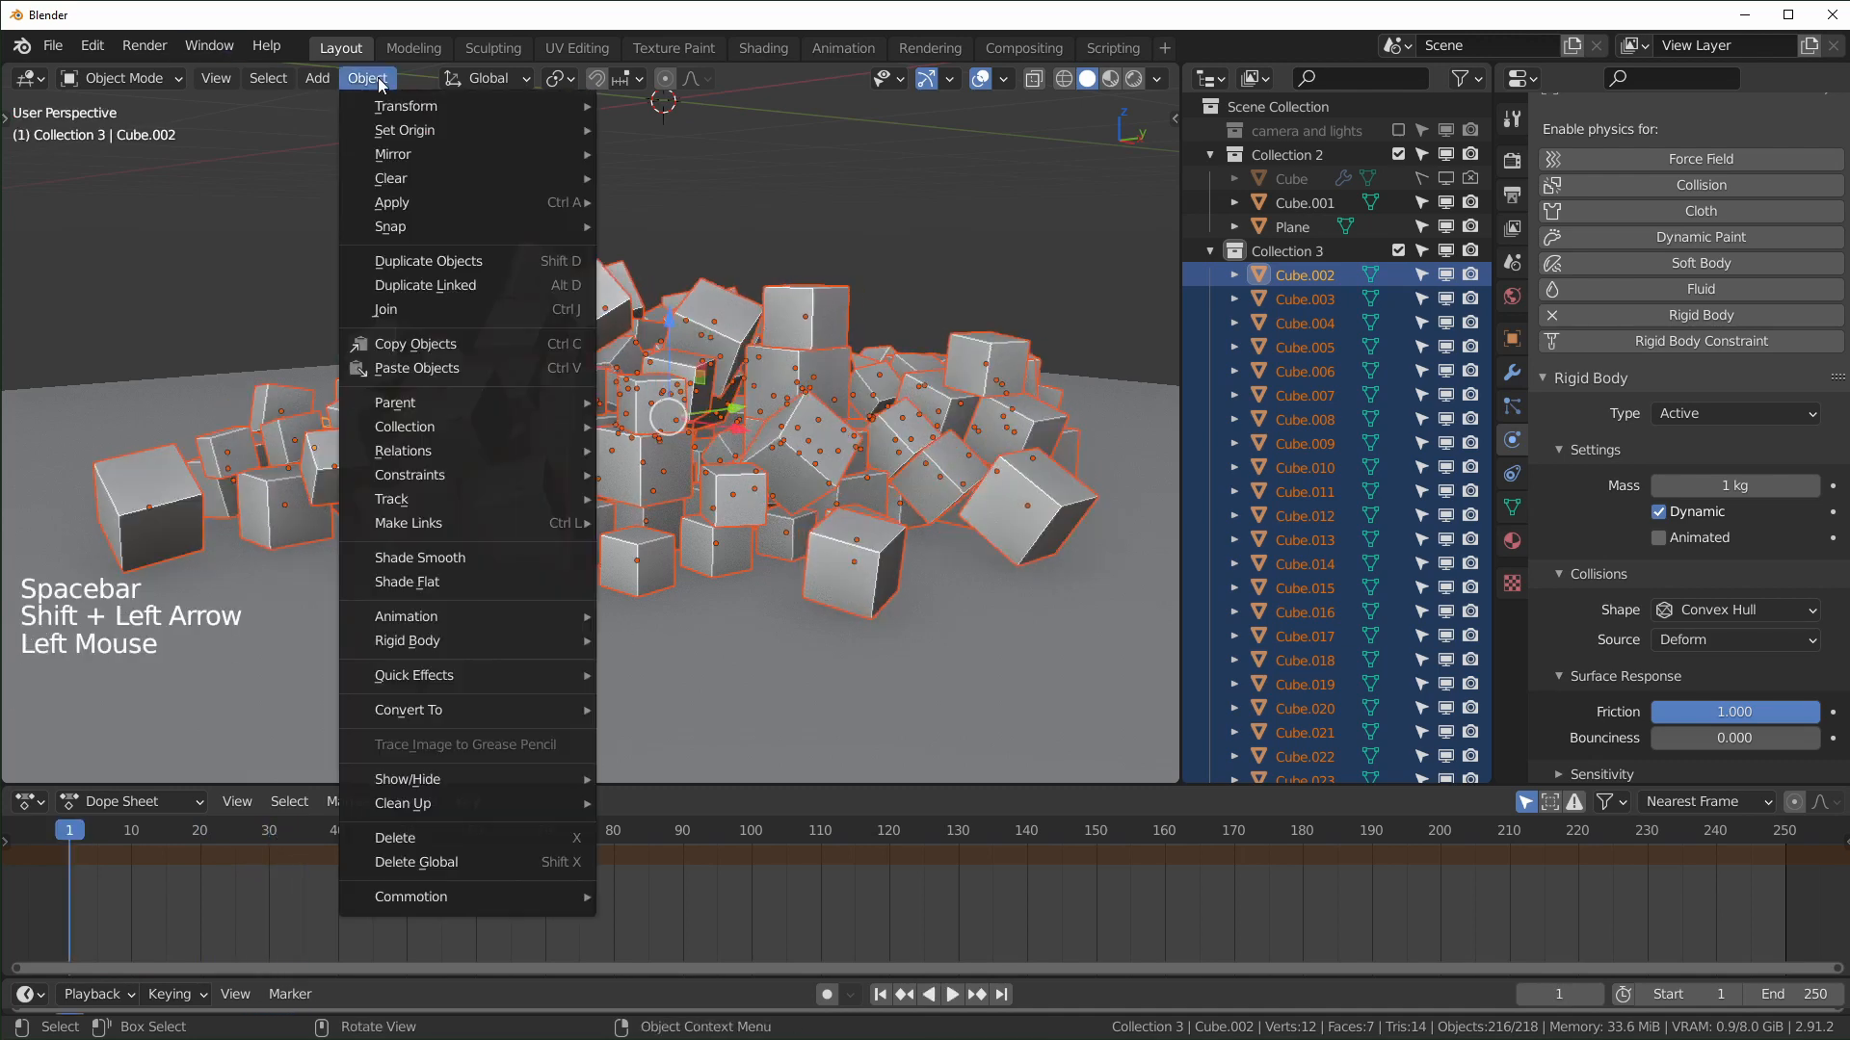
mouse_move(482, 645)
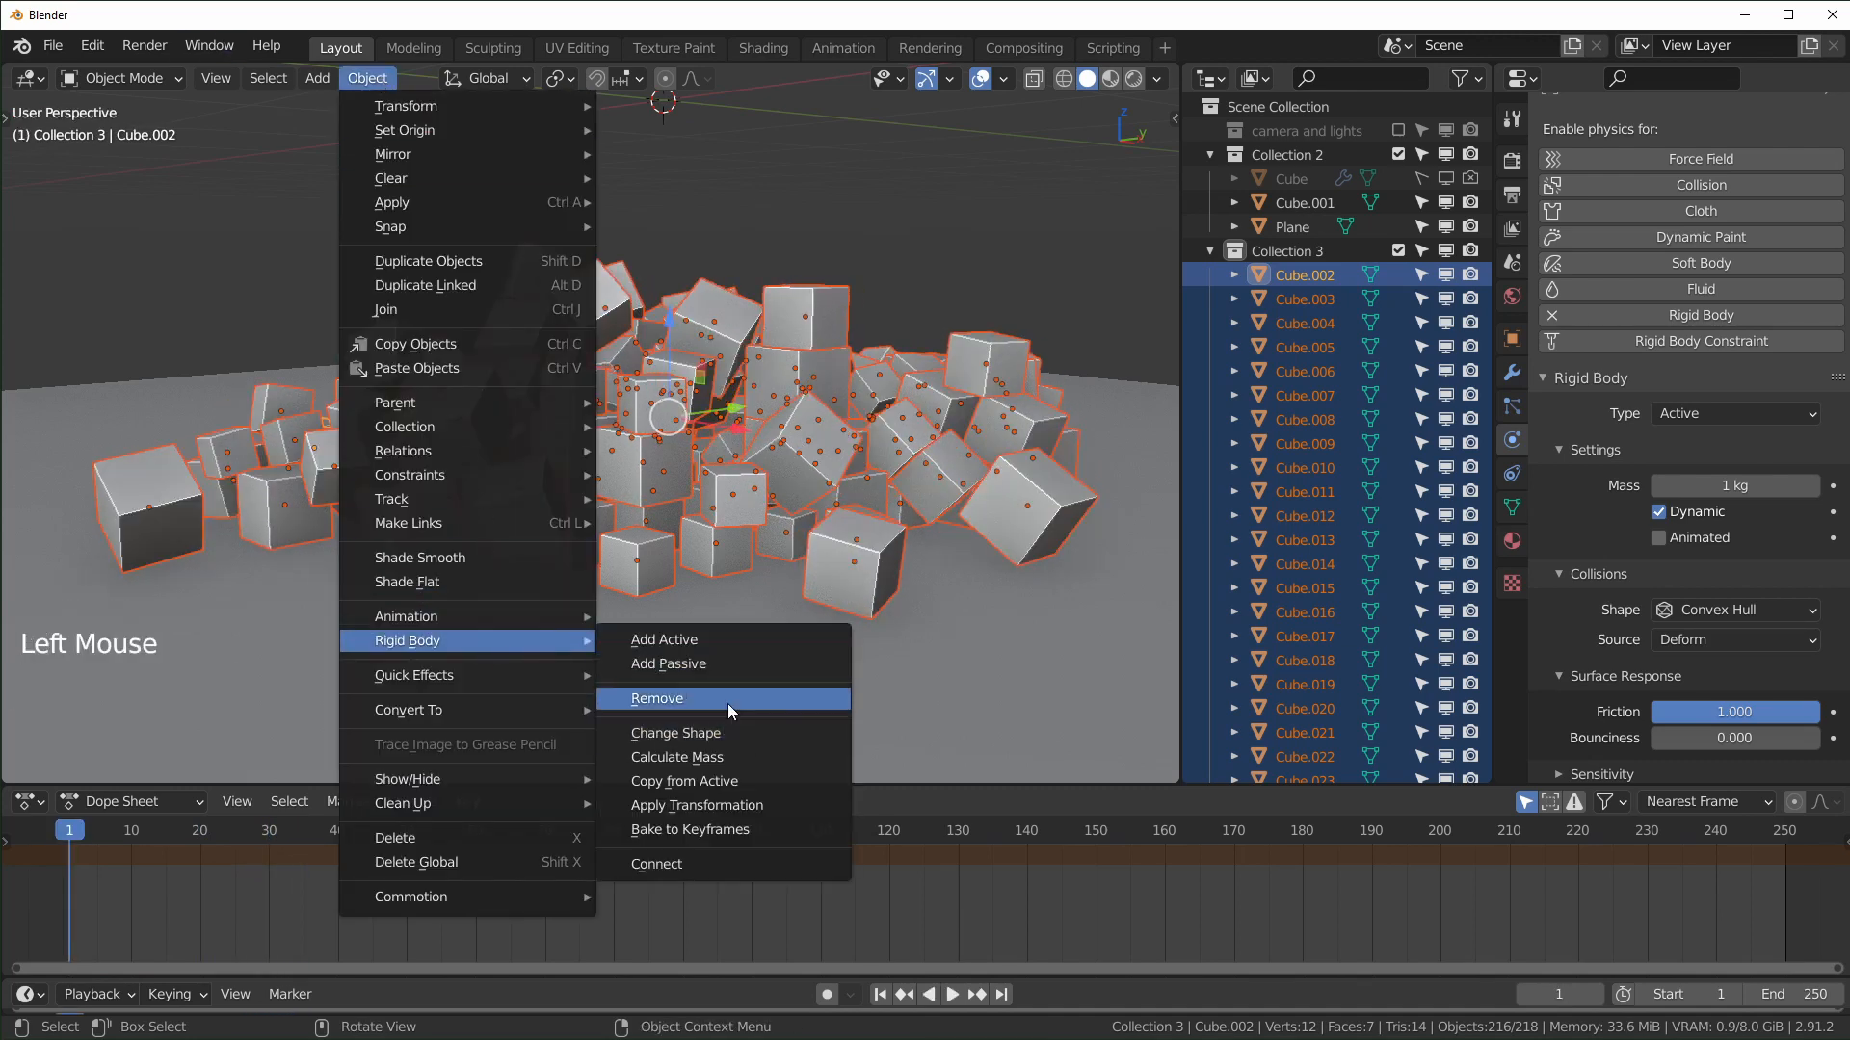
click(726, 701)
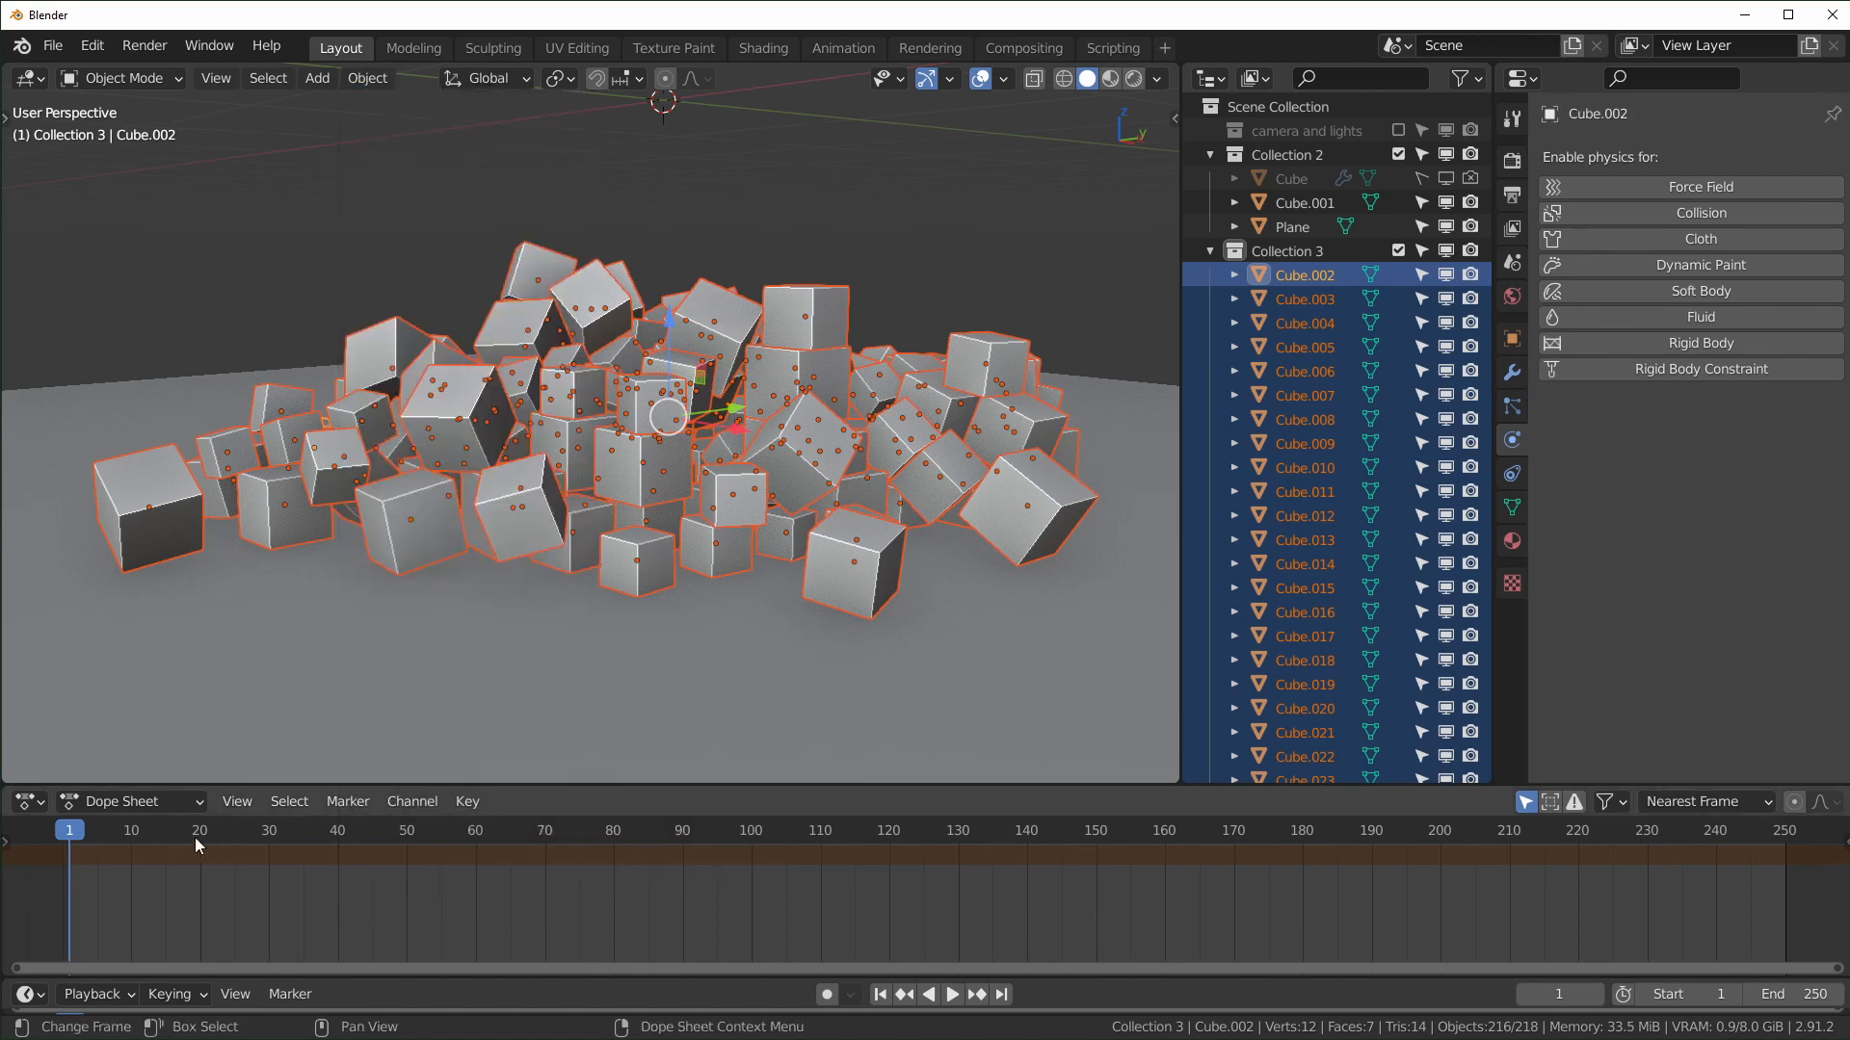
Step: Scrub the timeline to frame 78 to check the cube pile for motion, try moving the pile and view it from another angle
drag(194, 836, 459, 880)
key(shift+Left)
drag(123, 840, 599, 867)
scroll(692, 501, down, 2)
scroll(684, 424, up, 2)
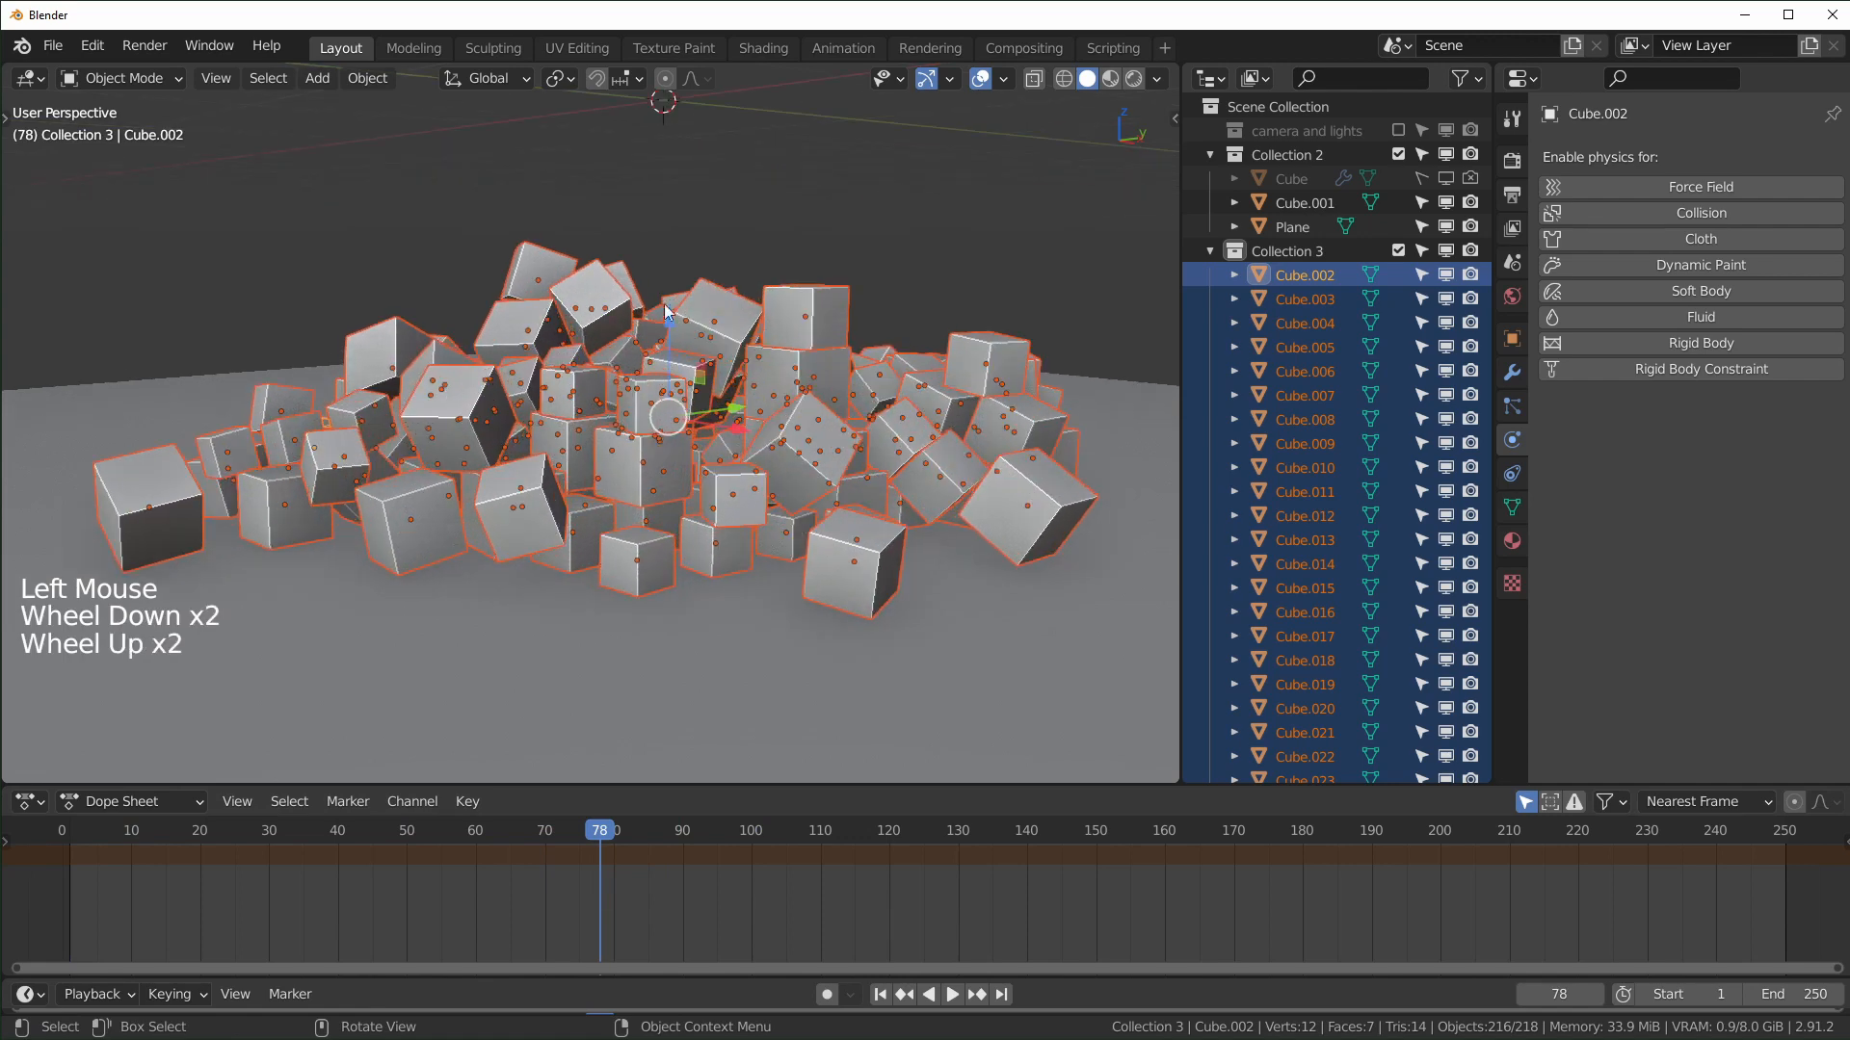
drag(670, 316, 691, 229)
right_click(691, 229)
shift+middle_drag(688, 546, 448, 472)
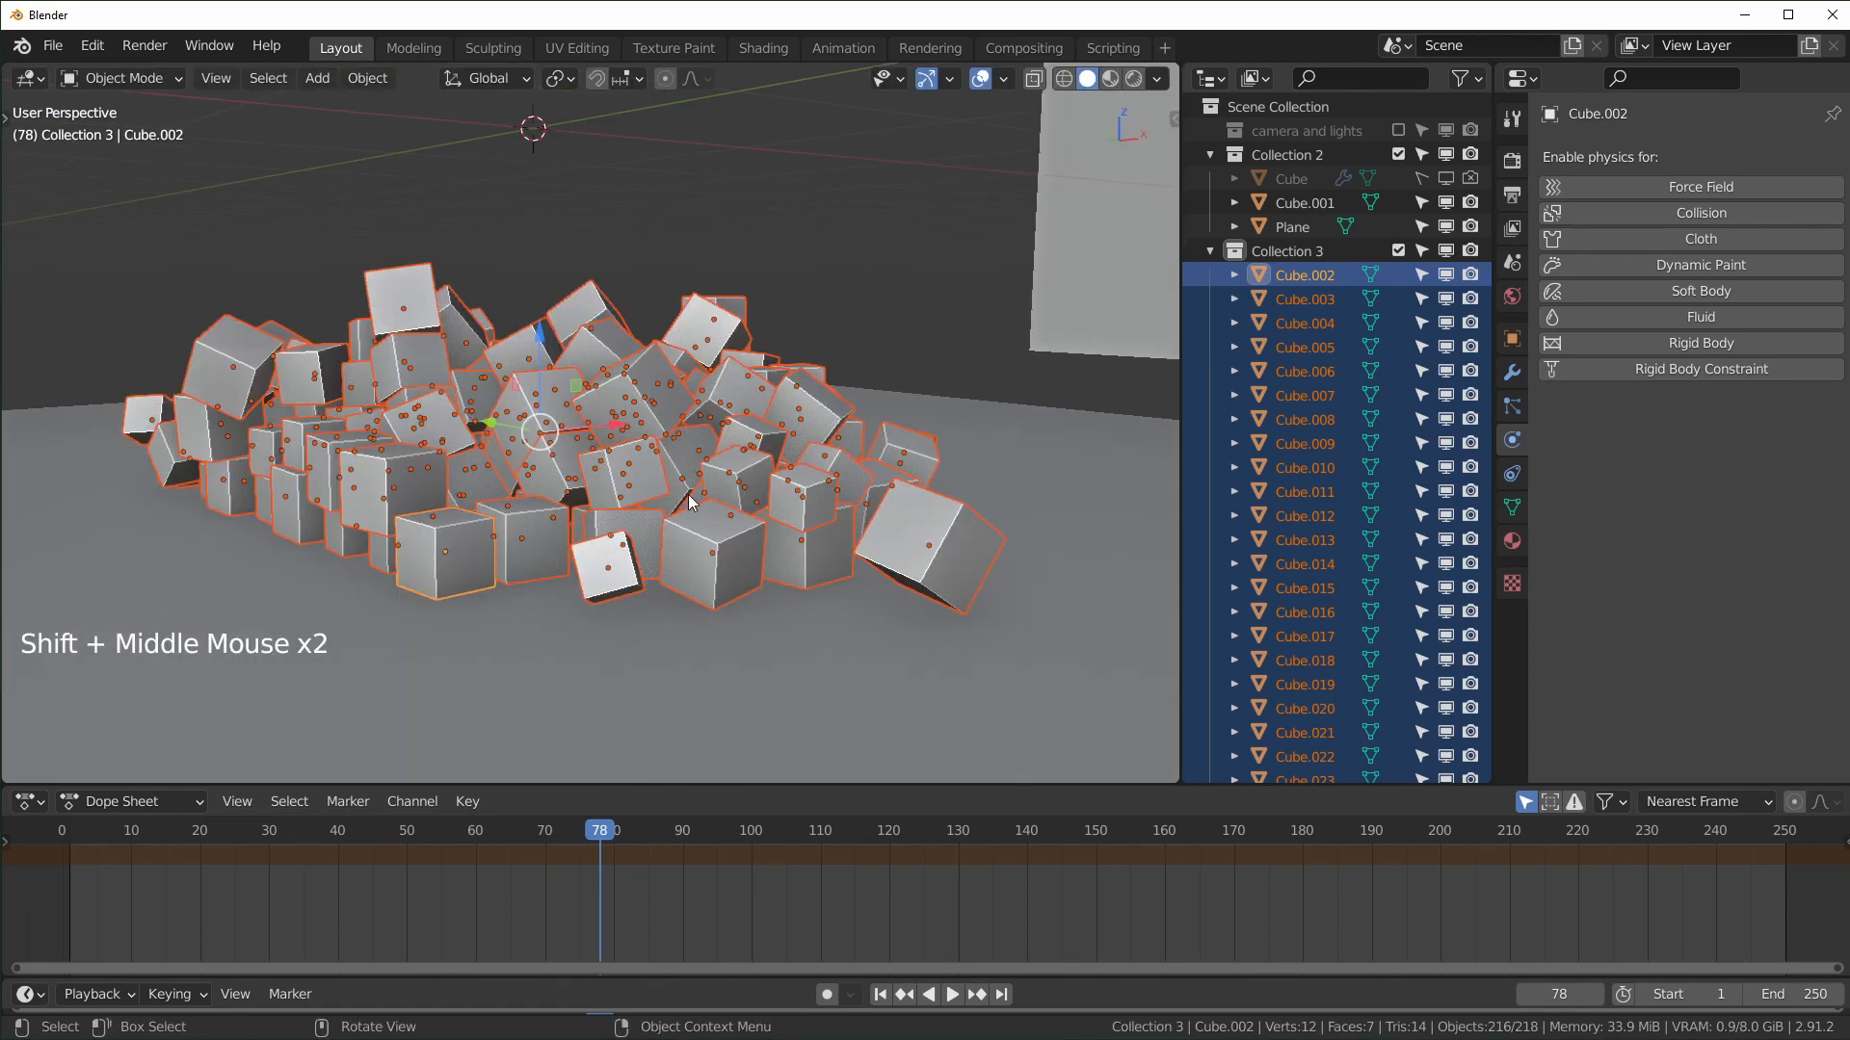
scroll(692, 501, down, 2)
middle_drag(691, 501, 732, 452)
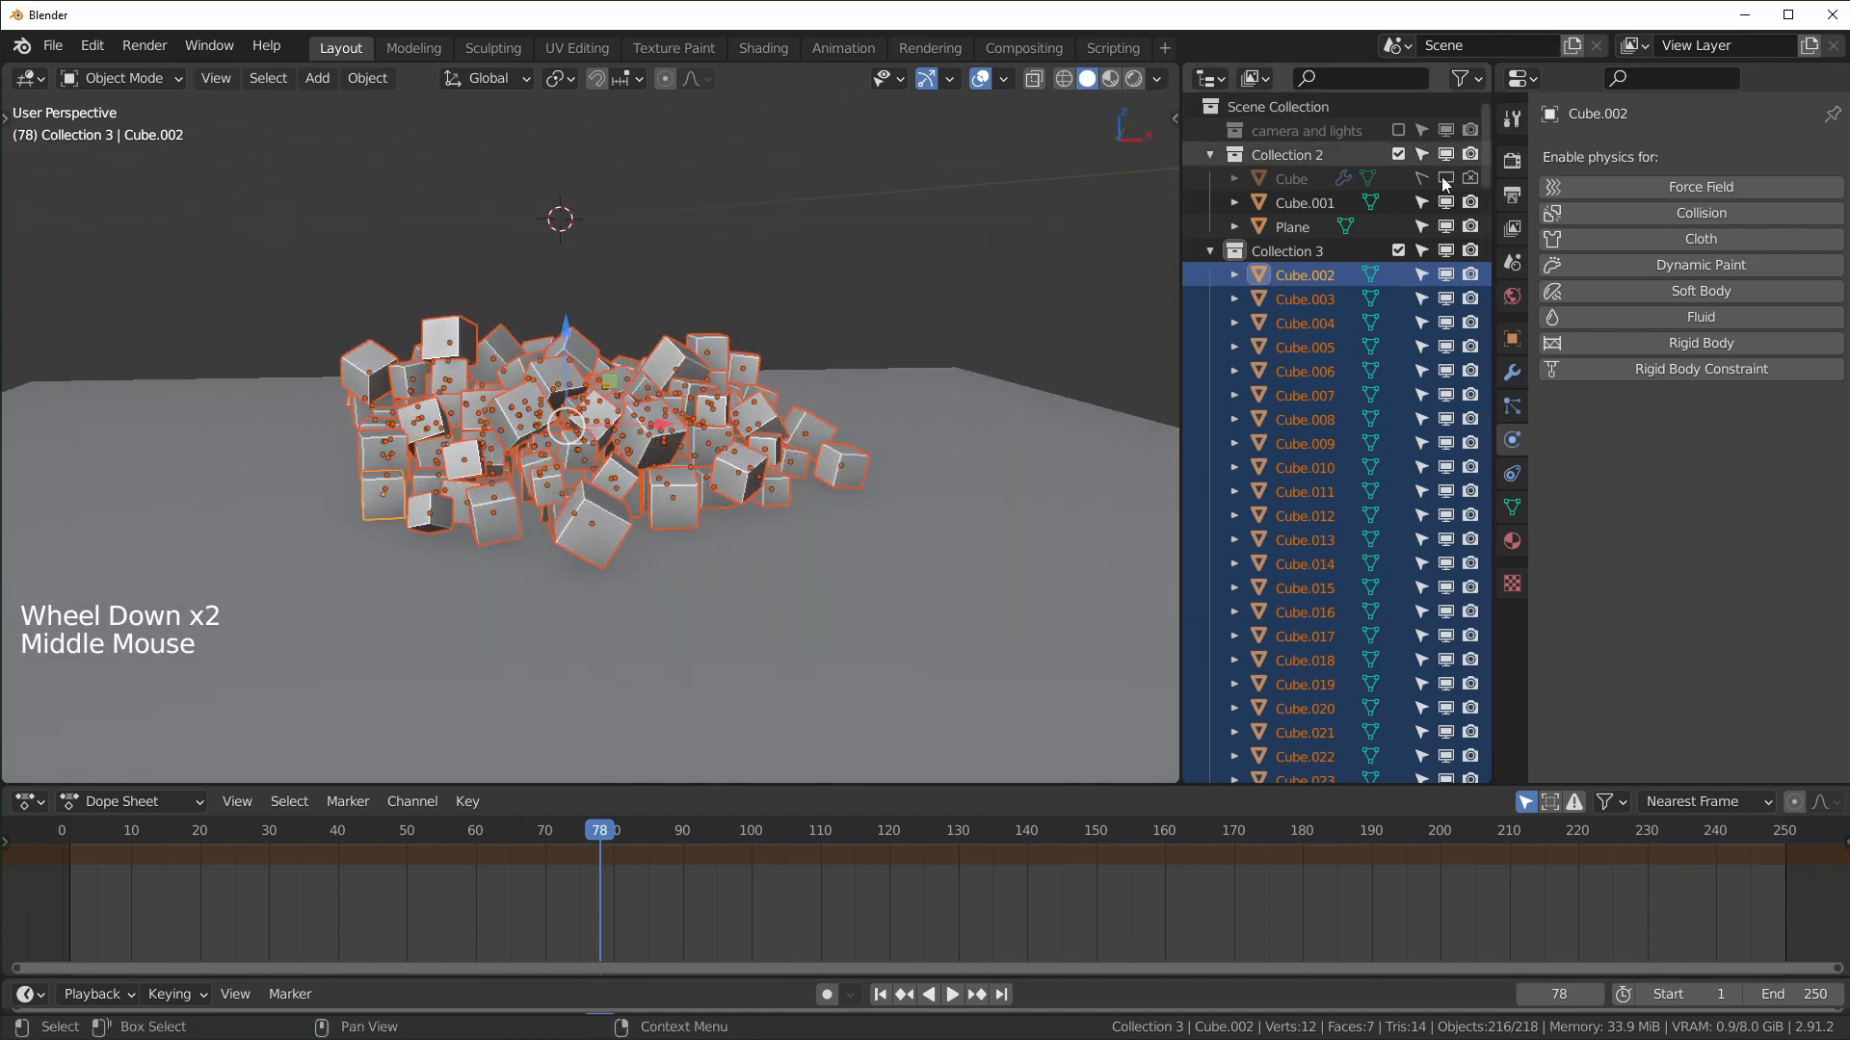
Step: Make Collection 3 unselectable and disable it in the viewport
click(1421, 251)
click(1445, 250)
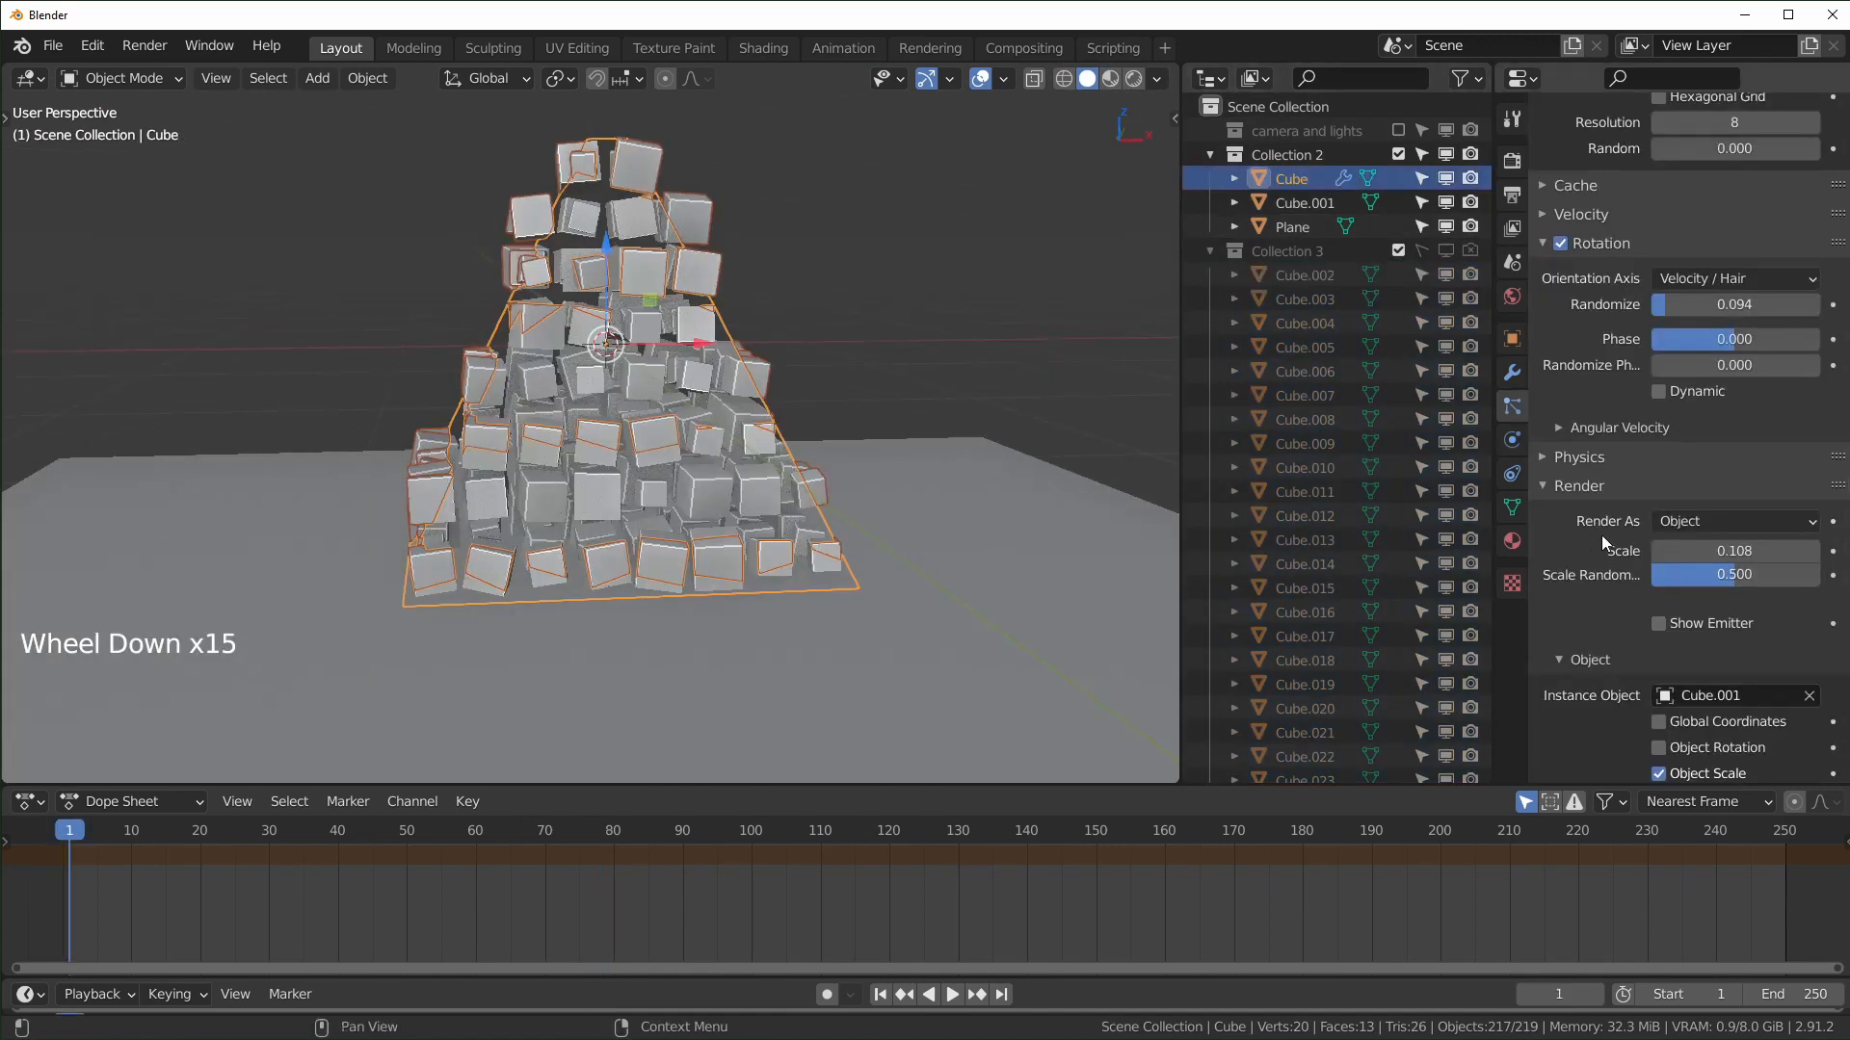
Step: Set the particle system to render as Collection and name the new collection for the instanced shapes "particles"
click(1714, 525)
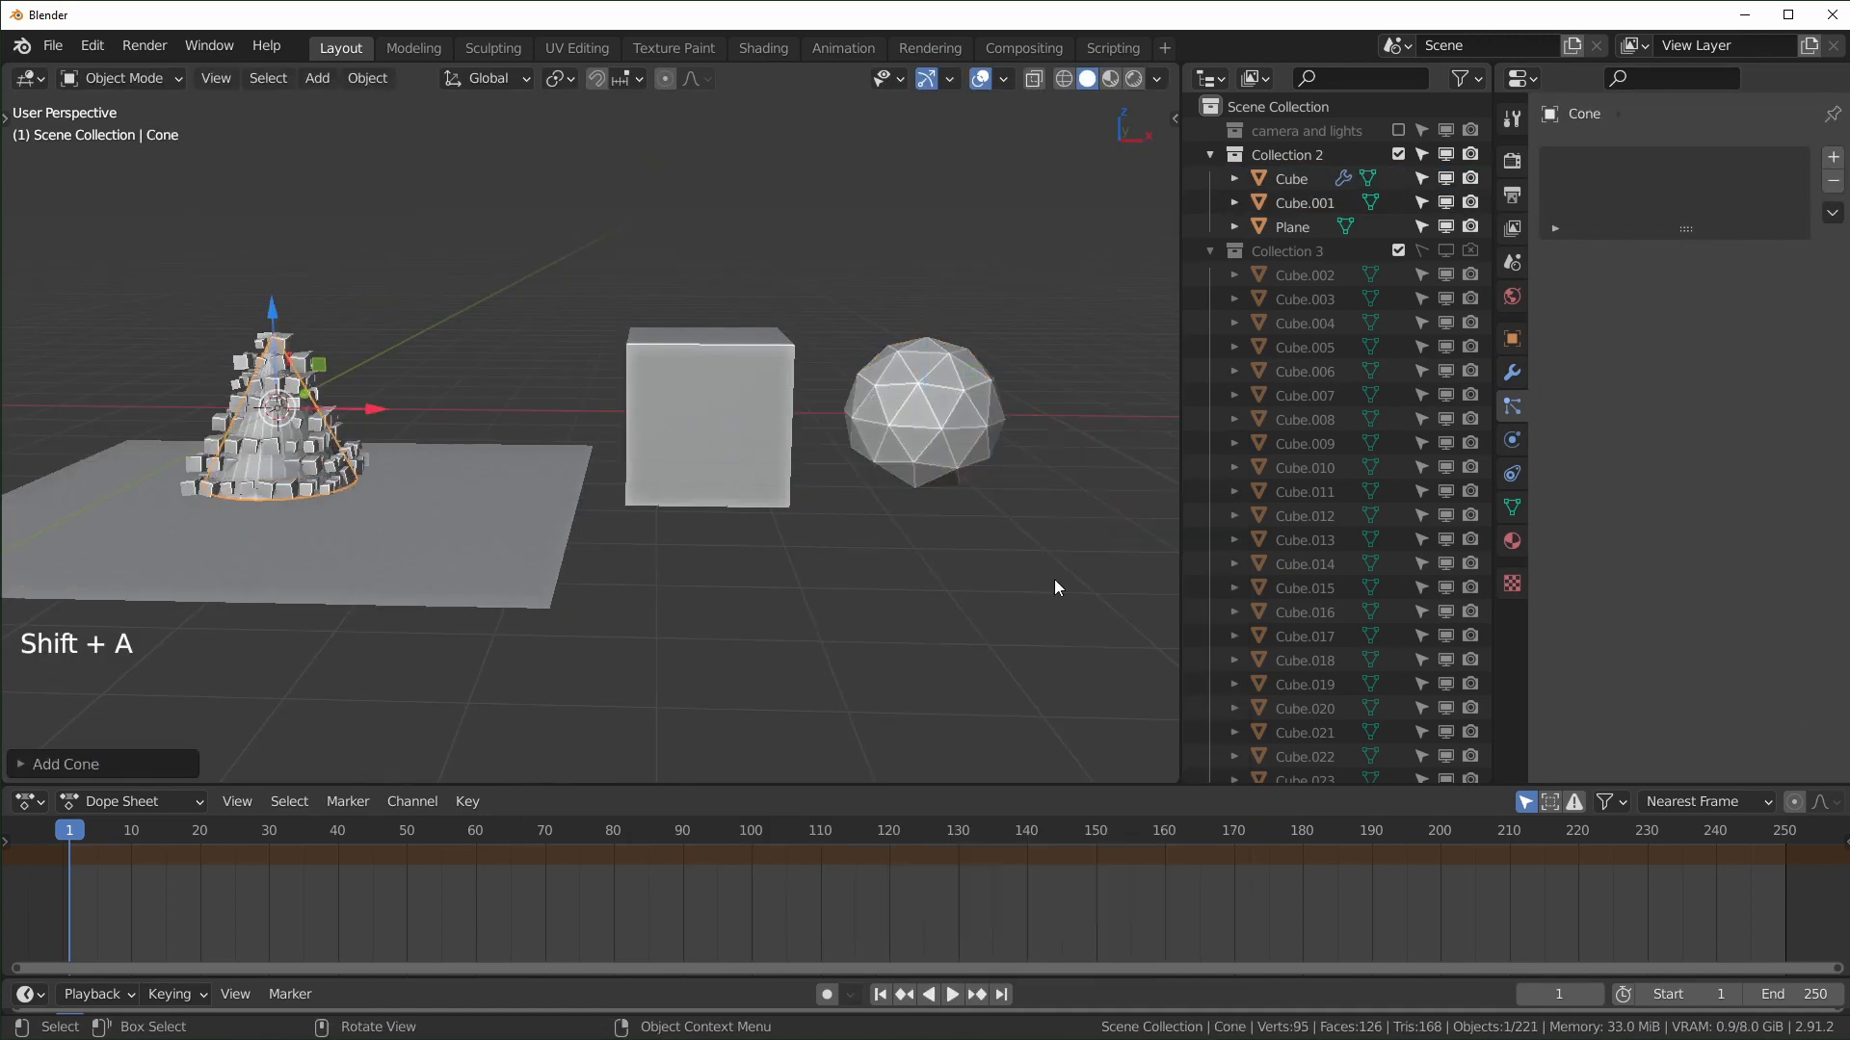
text(par)
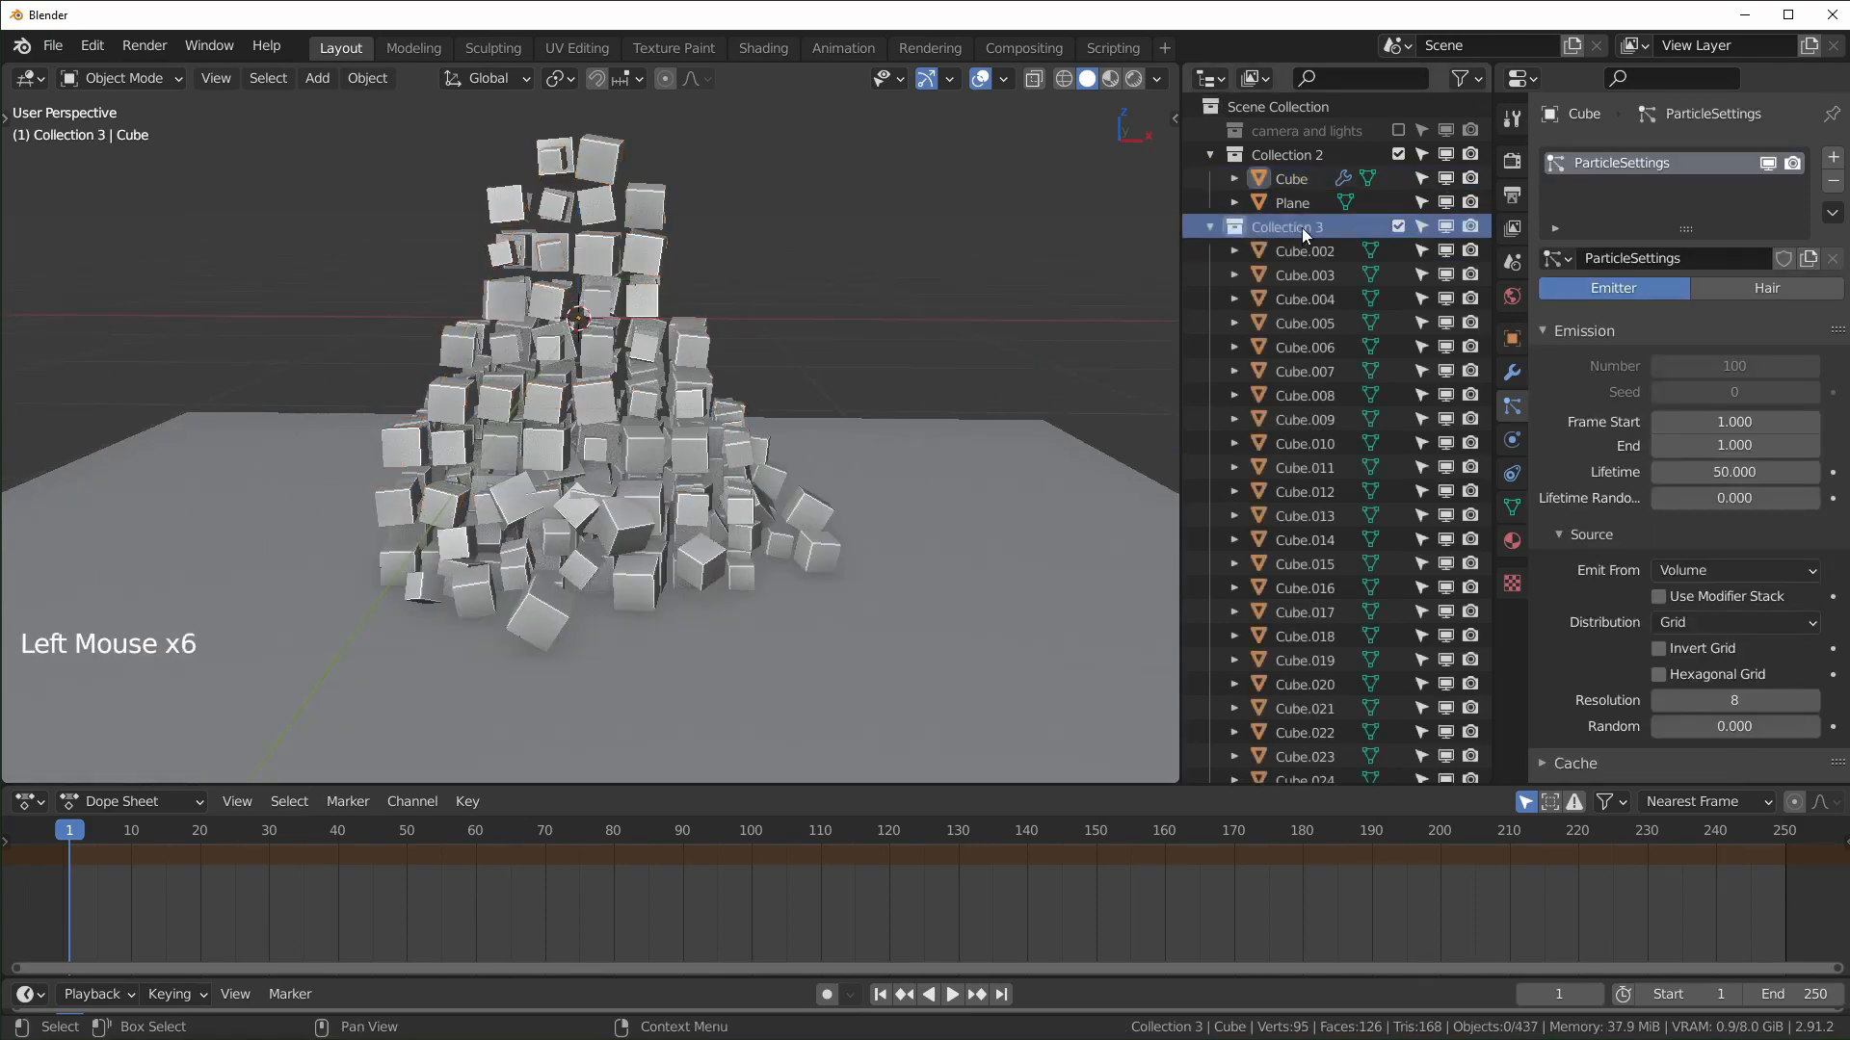
Step: Delete the old cubes from Collection 3 and use the "particles" collection as the particle system's instance collection
key(x)
scroll(1754, 565, down, 14)
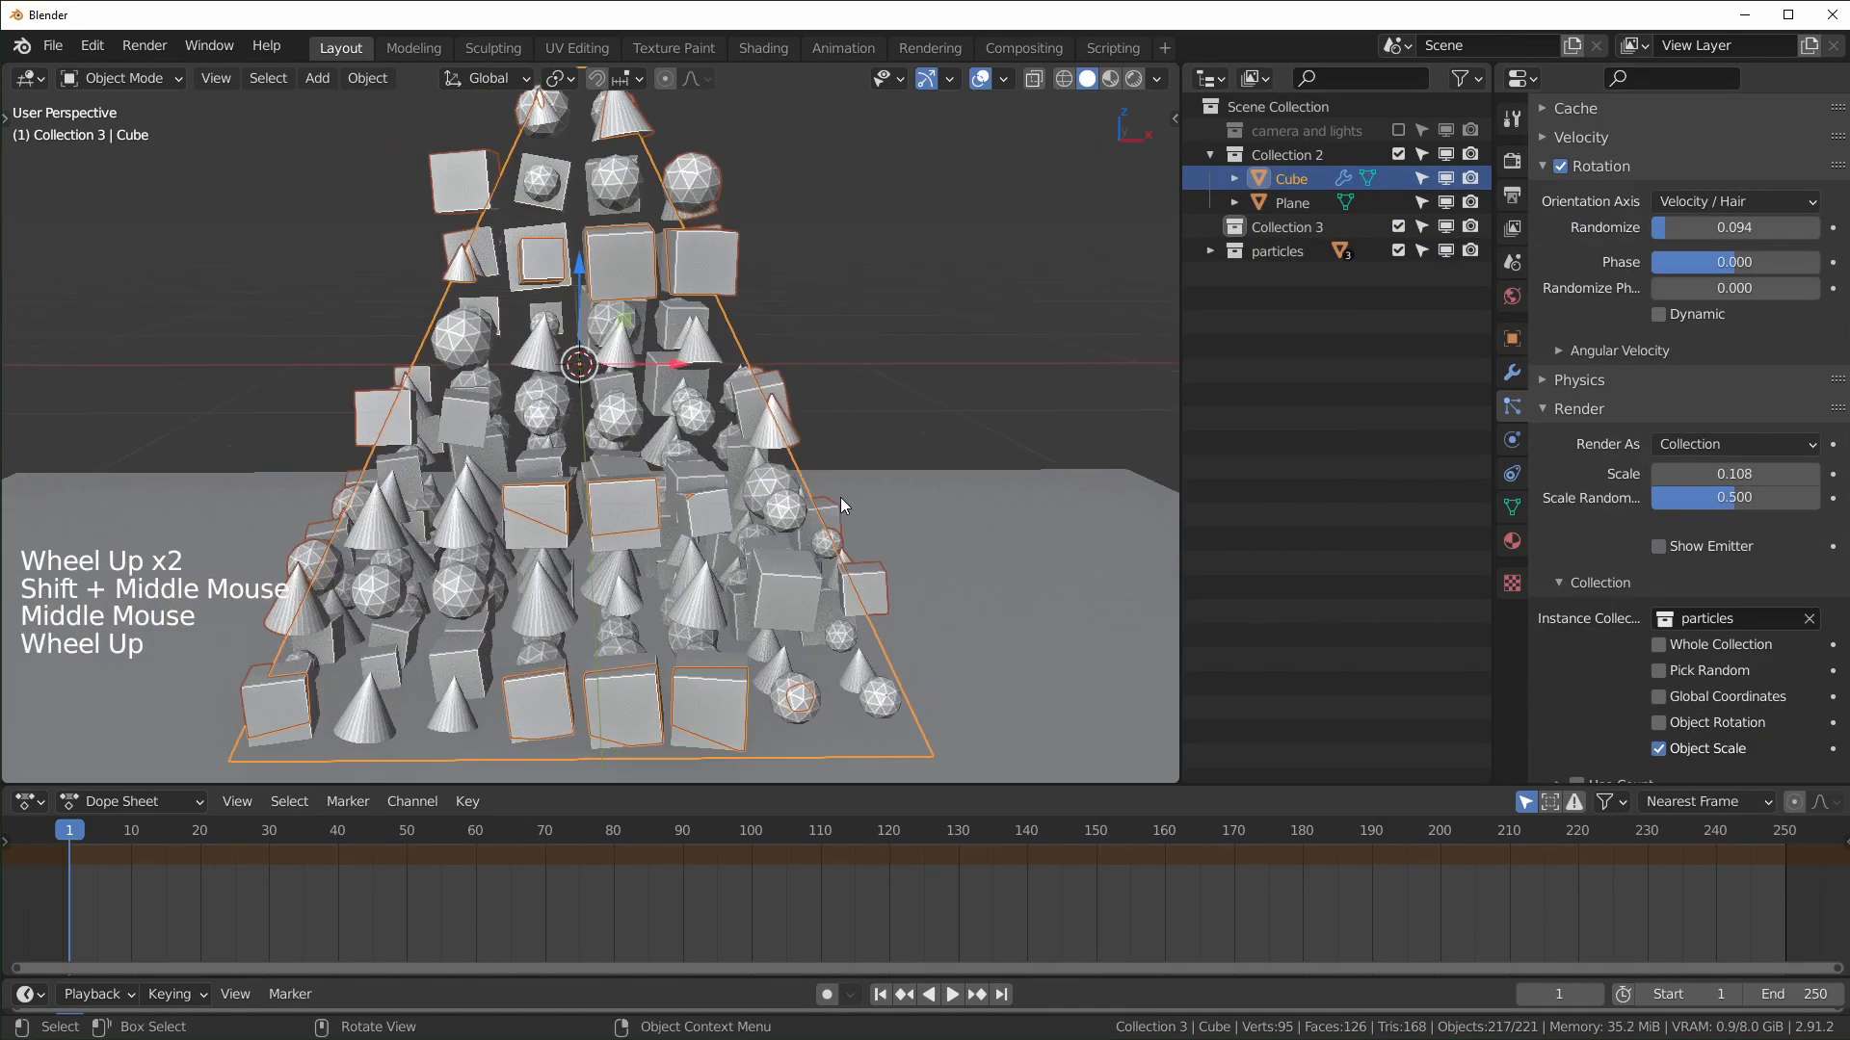
Step: Run the simulation of the mixed cones, cubes and spheres to frame 58 and remove the rigid body physics from all selected shapes
key(space)
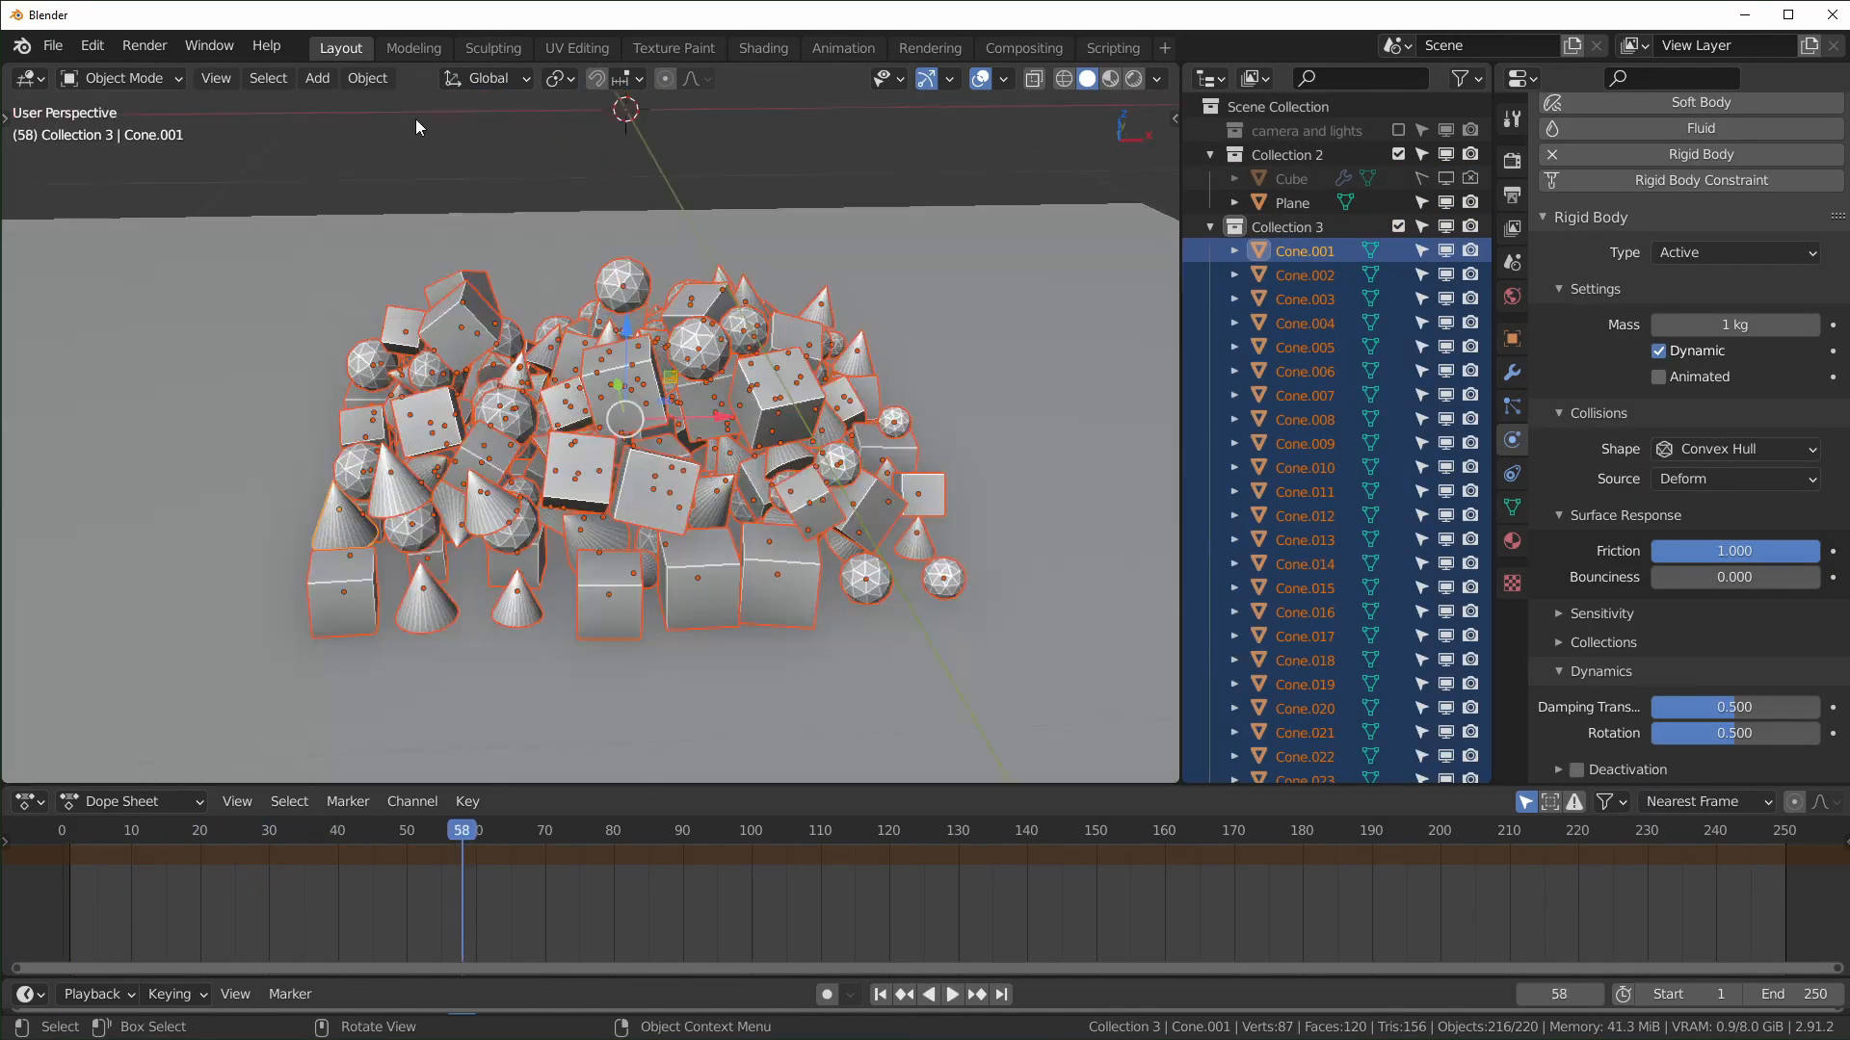
click(368, 79)
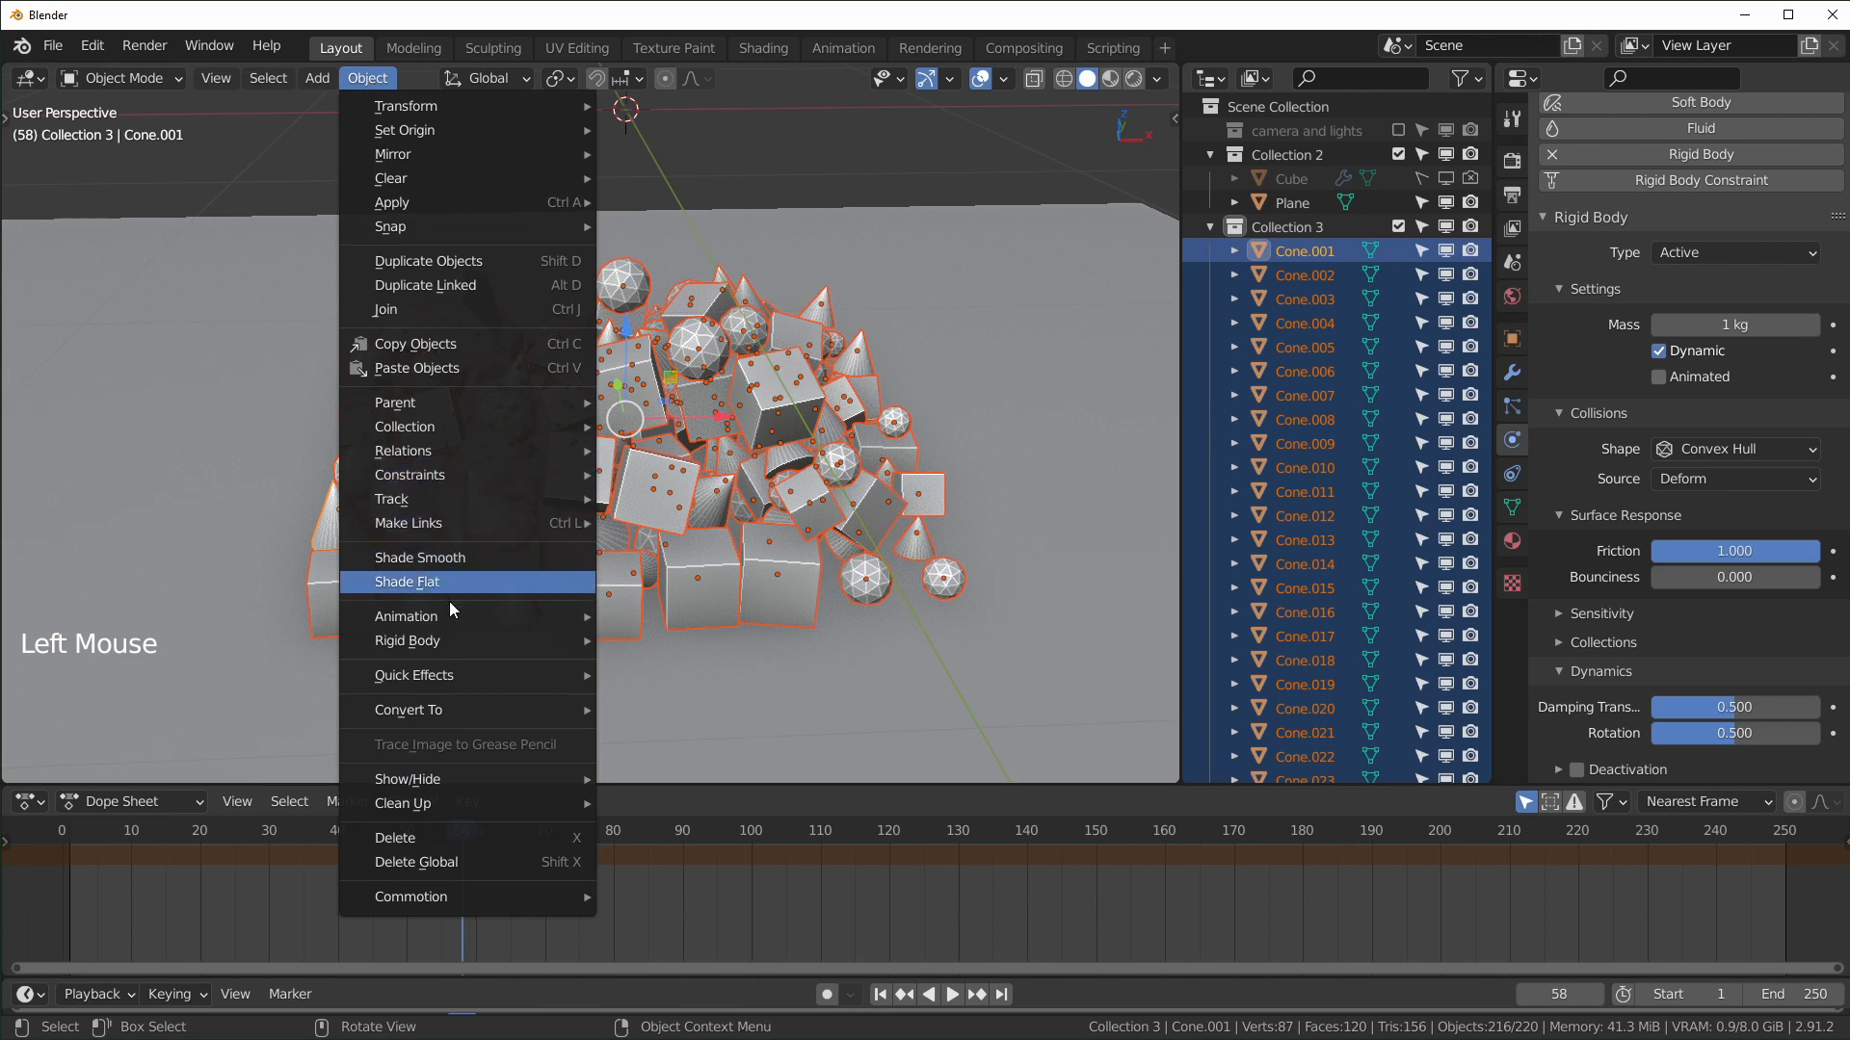
mouse_move(455, 639)
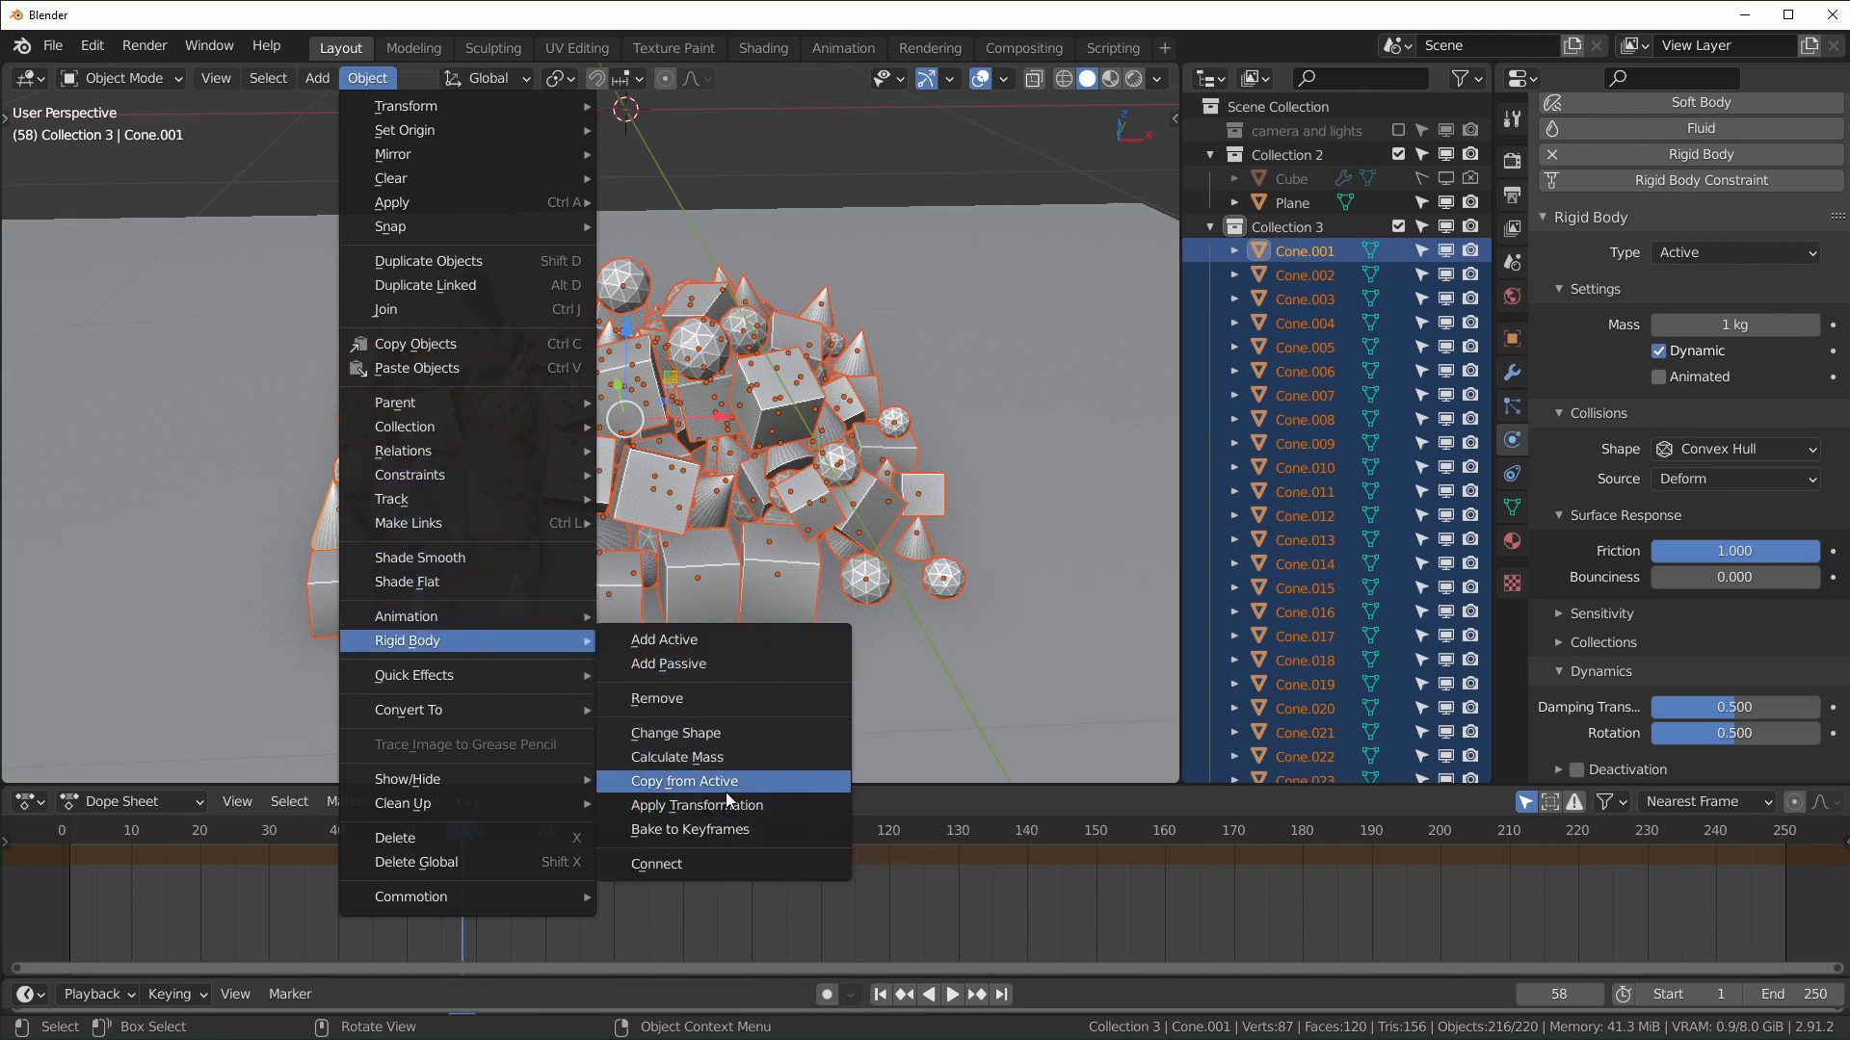
click(686, 697)
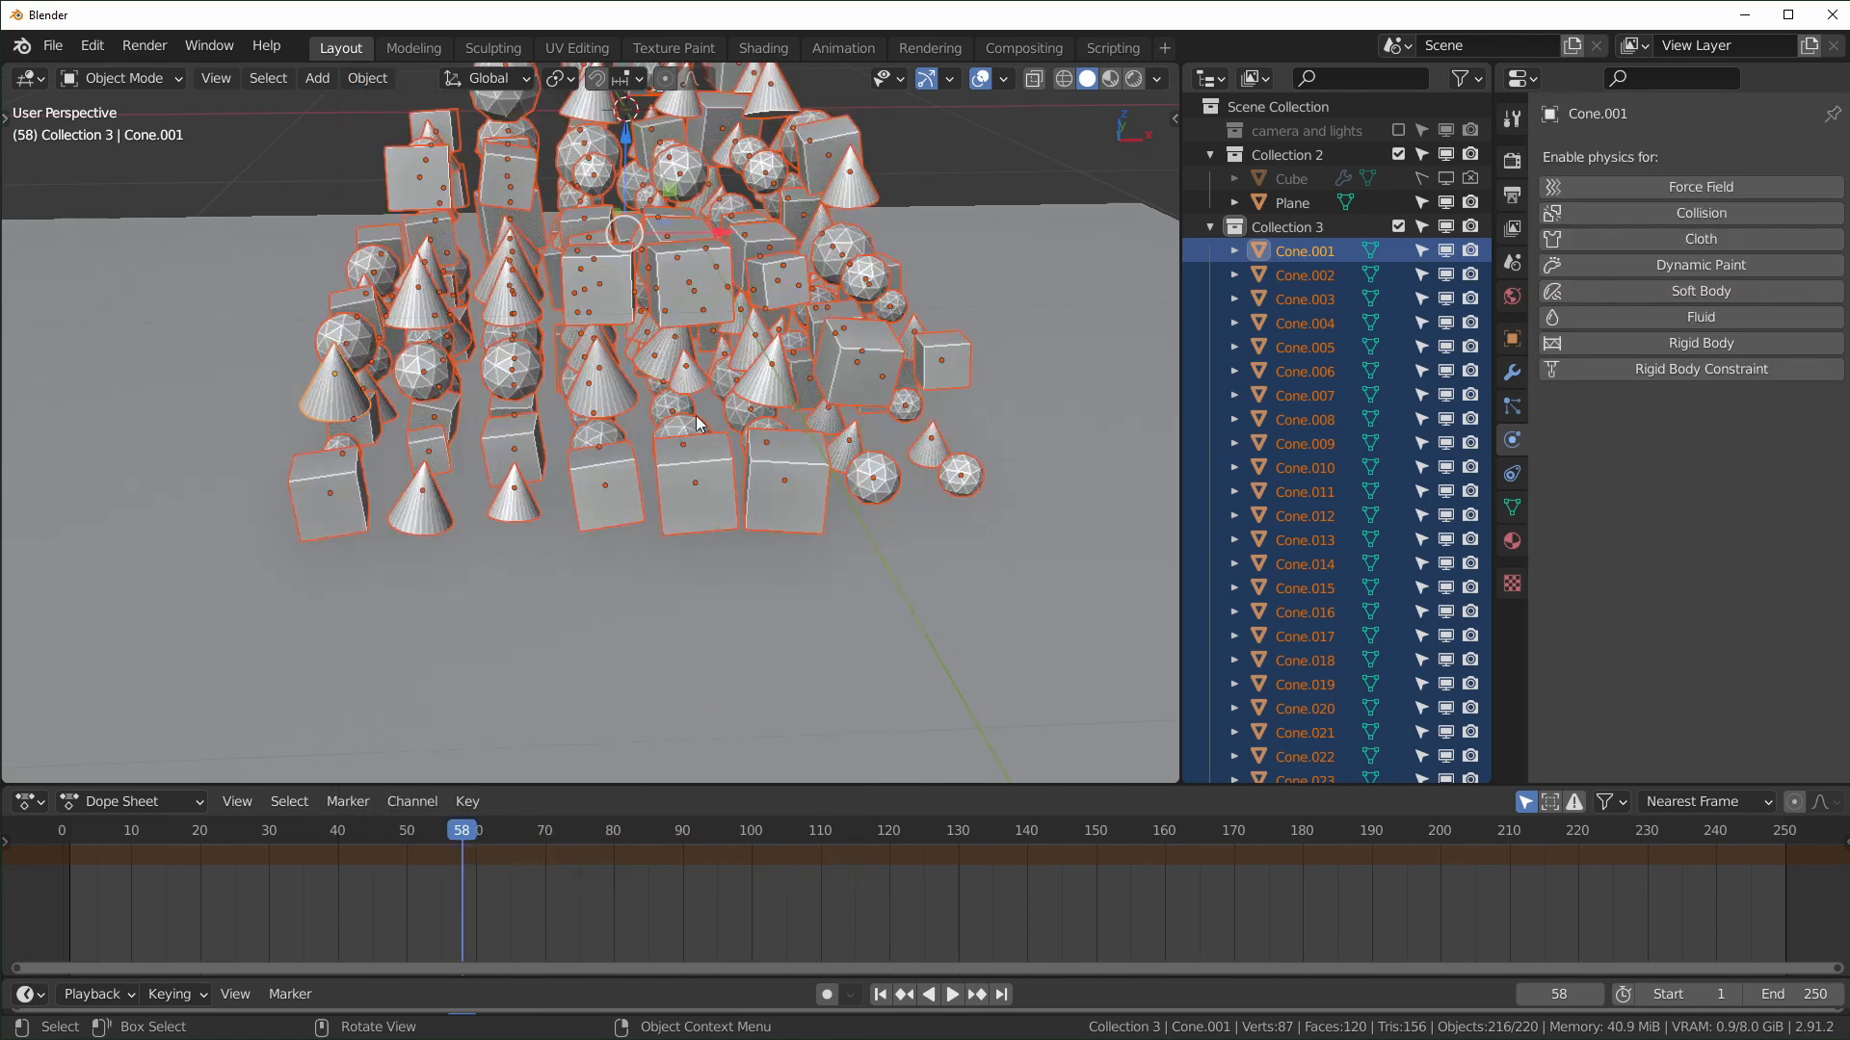
shift+middle_drag(703, 382, 746, 535)
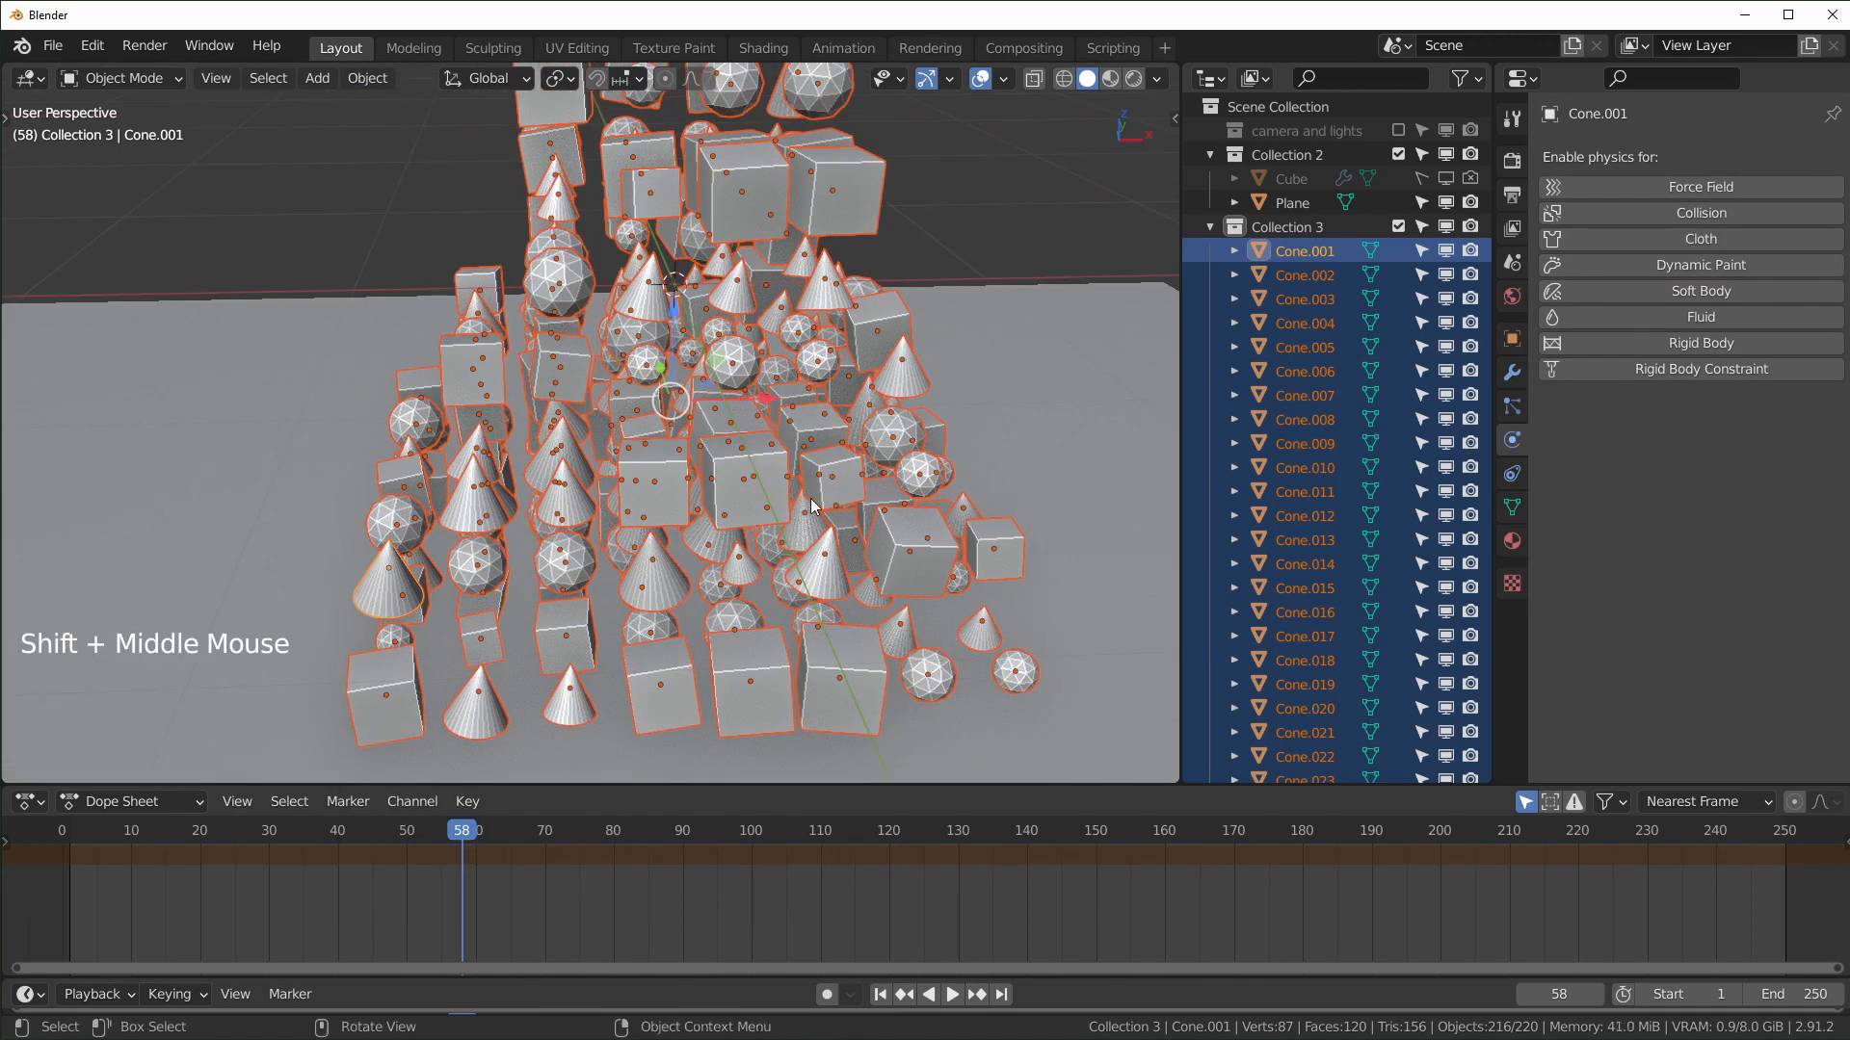
scroll(864, 466, down, 1)
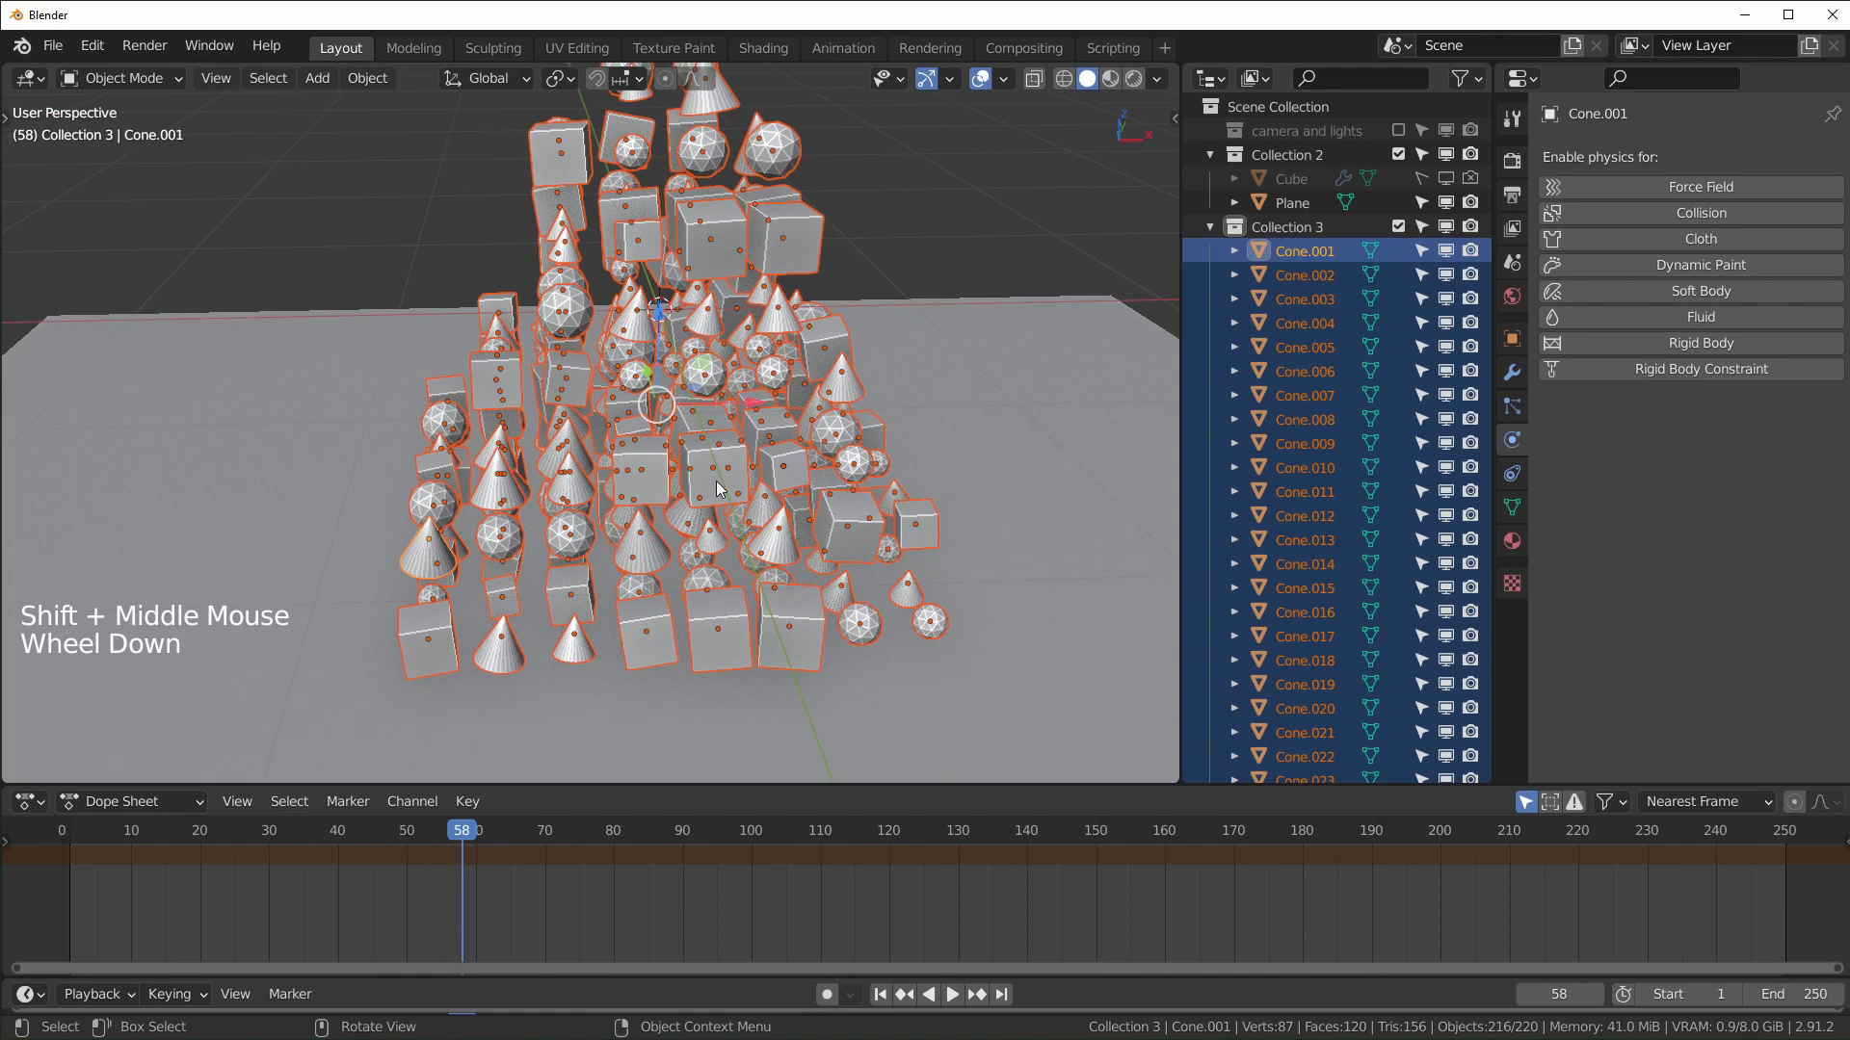